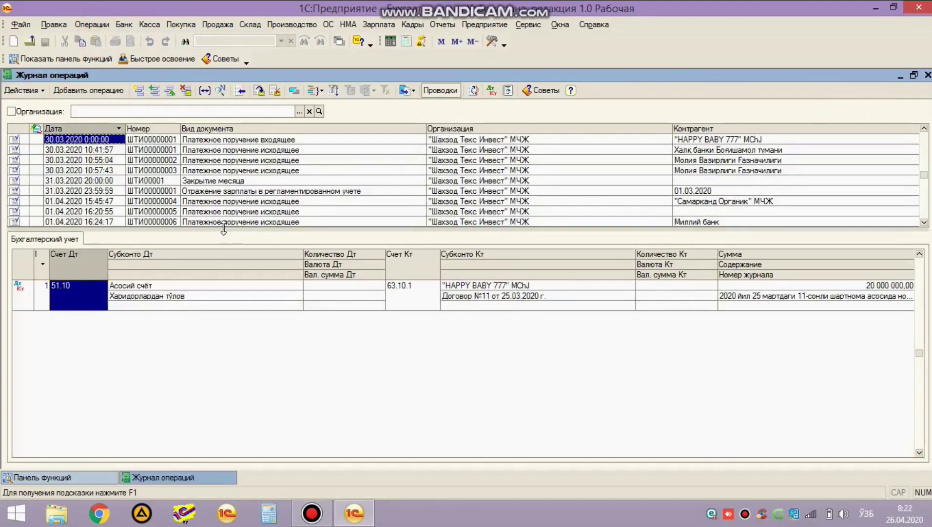
# Step: Enlarge the operations journal list to show about twenty rows
pyautogui.moveTo(225, 234); pyautogui.dragTo(225, 243)
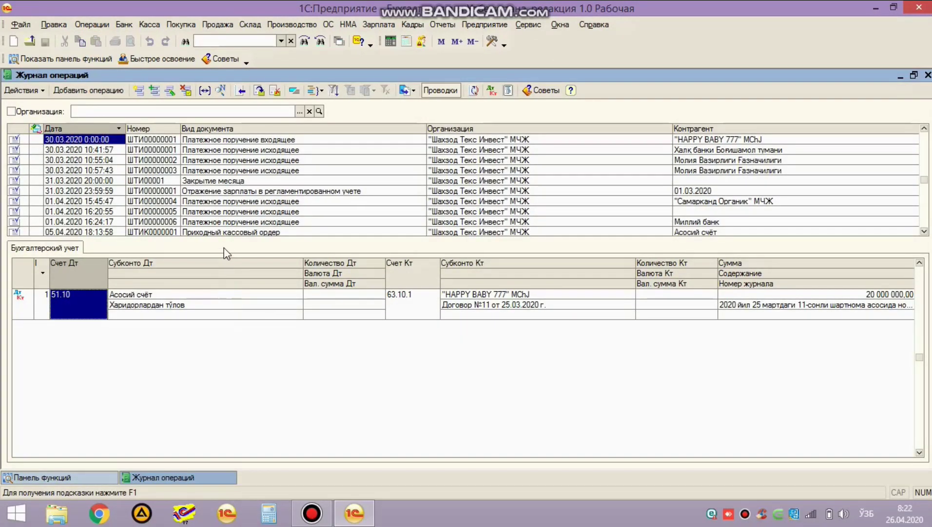
pyautogui.moveTo(226, 238); pyautogui.dragTo(247, 333)
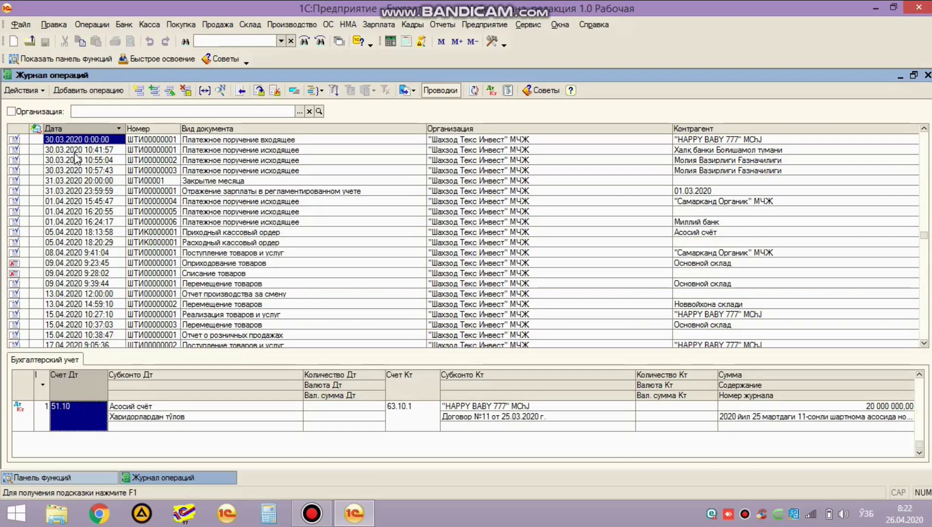
pyautogui.press('Tab')
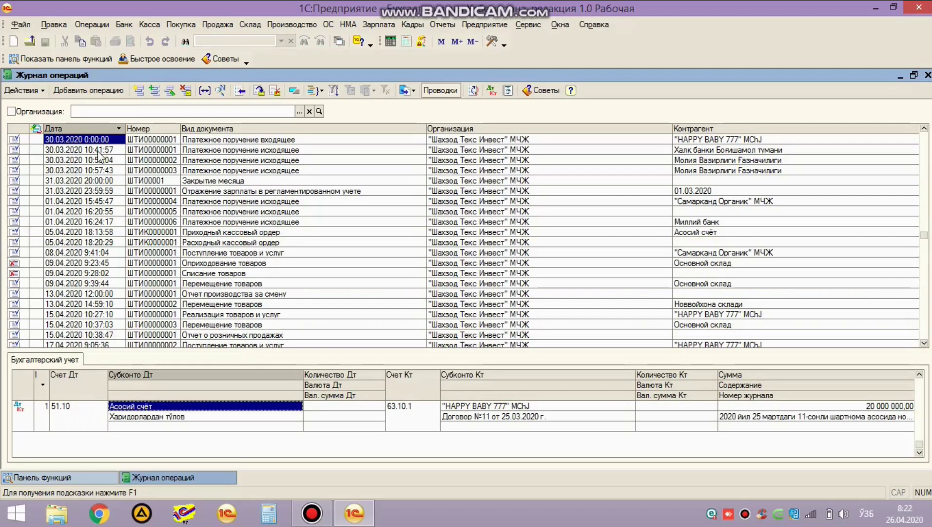
# Step: Review the payment orders' postings and close the incoming payment order without saving
pyautogui.click(197, 141)
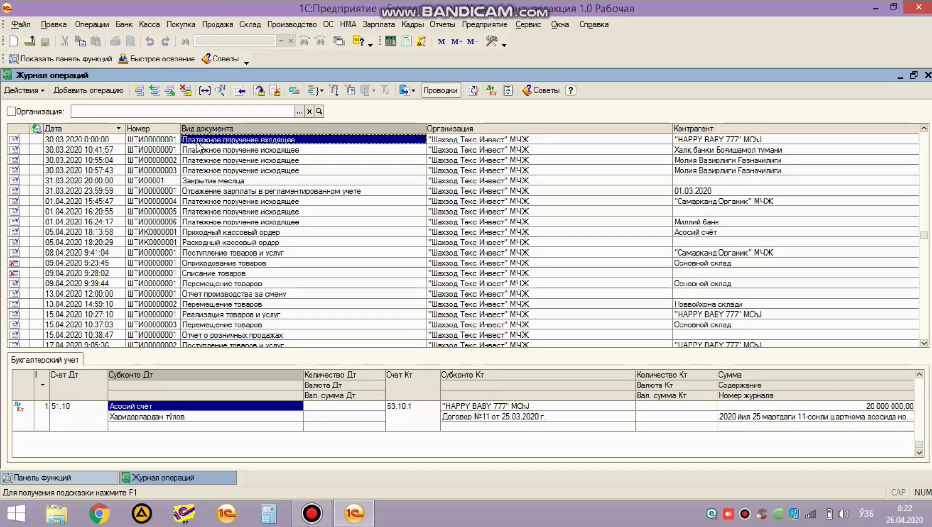
pyautogui.click(212, 152)
pyautogui.doubleClick(198, 141)
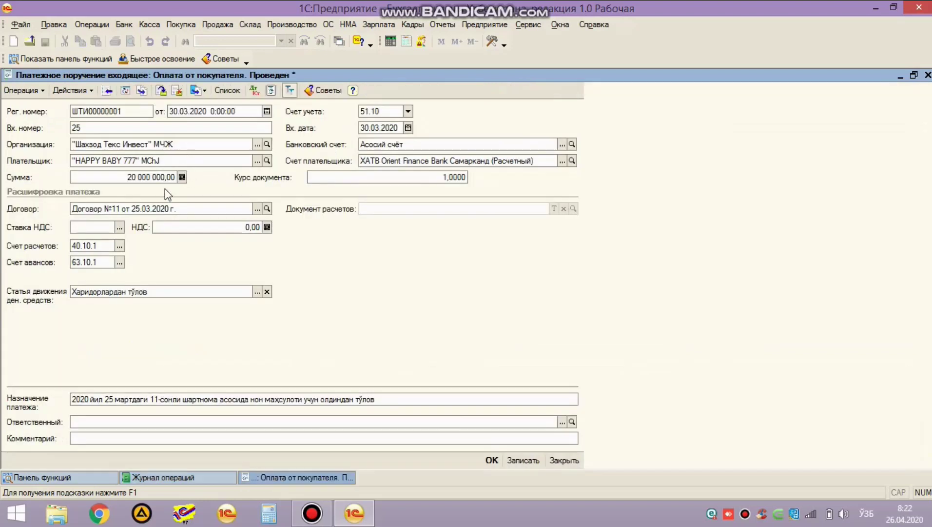
pyautogui.press('Escape')
pyautogui.click(482, 269)
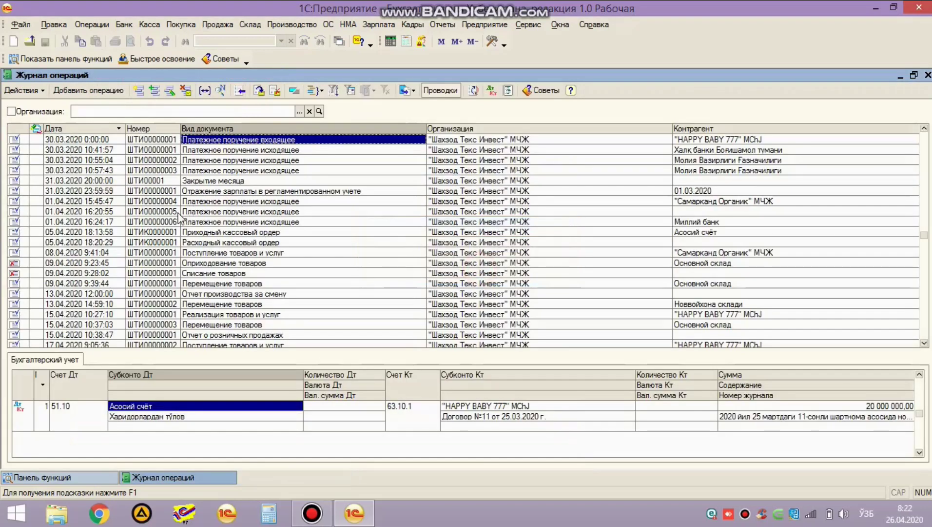
# Step: Review the Списание ОС and 20.04.2020 goods receipt documents further down the journal
pyautogui.scroll(-3, 124, 247)
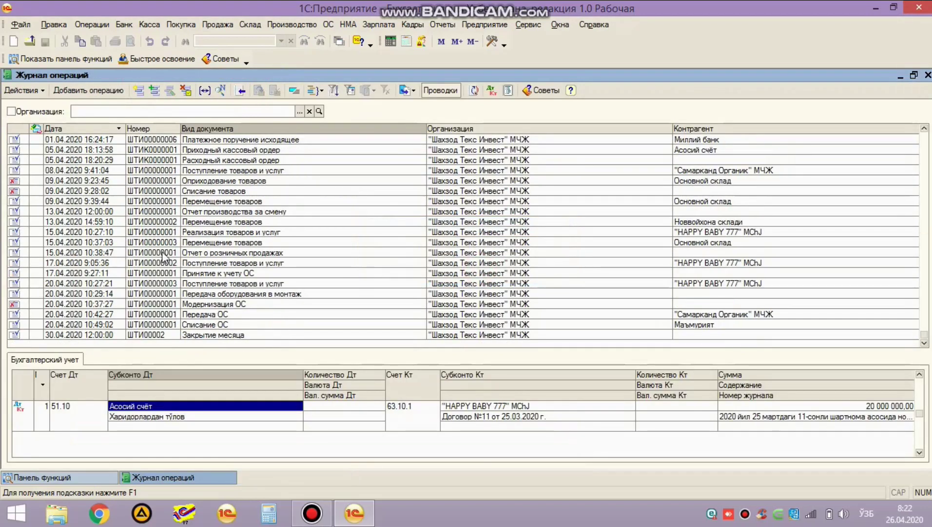
pyautogui.click(207, 325)
pyautogui.click(204, 283)
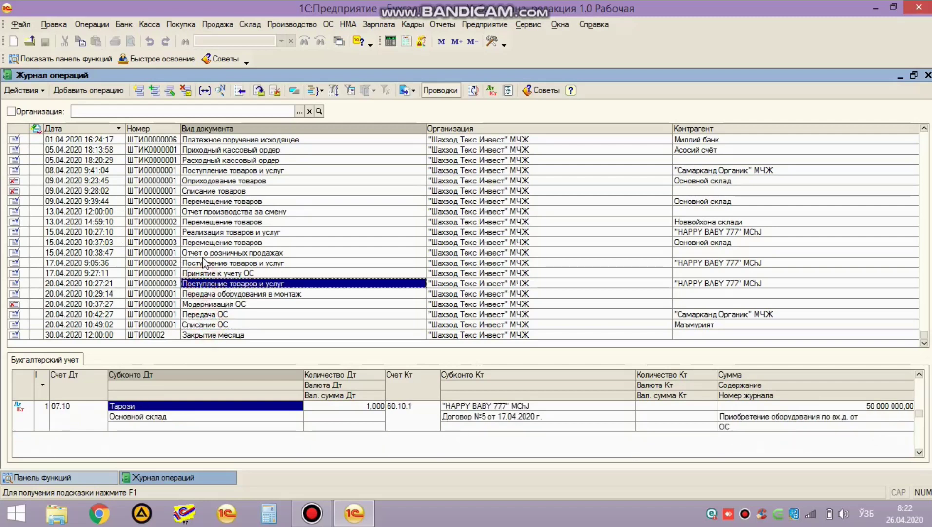
pyautogui.click(174, 53)
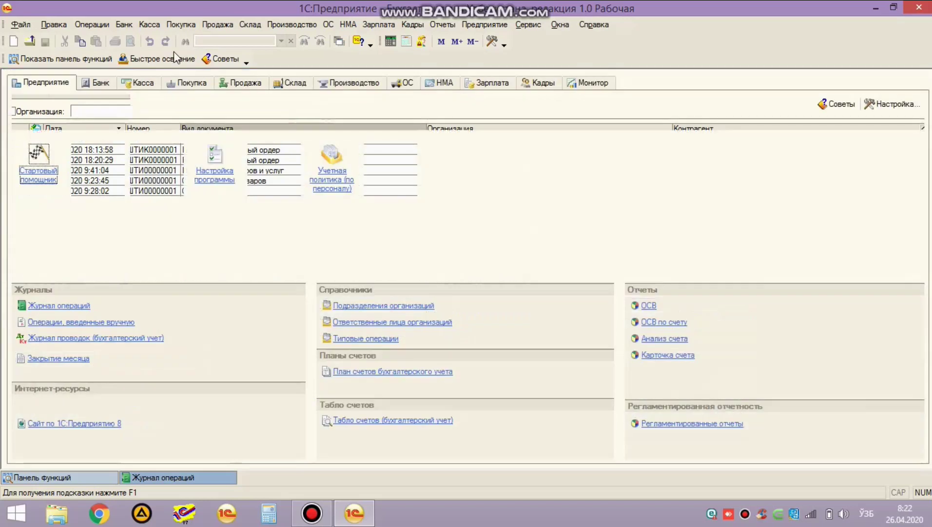
pyautogui.click(92, 25)
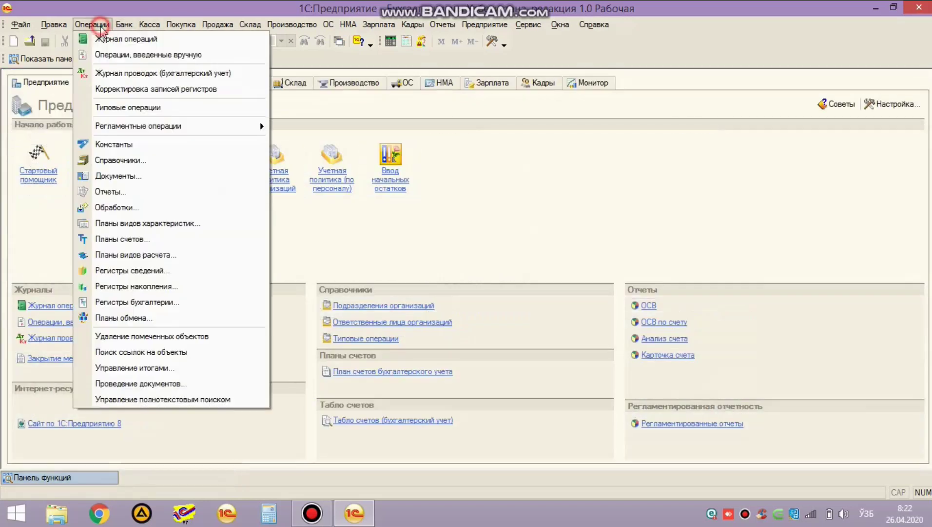
pyautogui.click(138, 74)
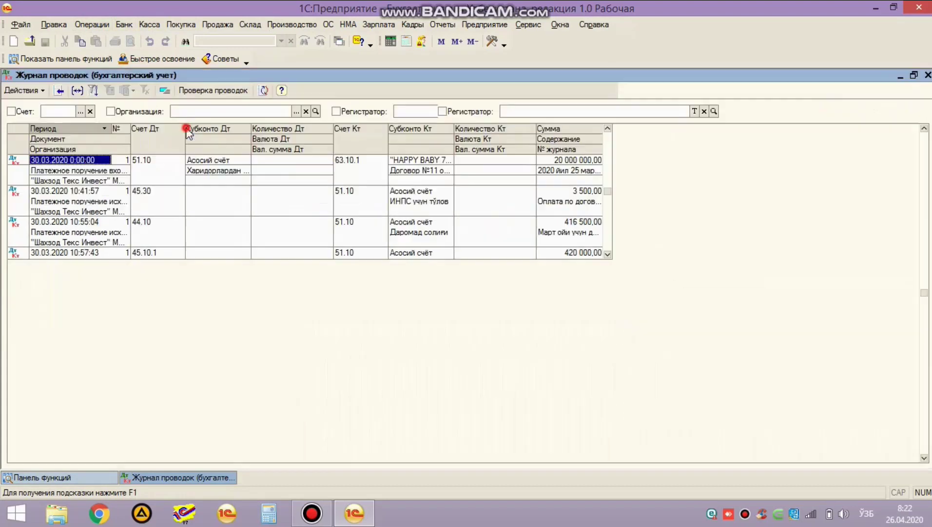
pyautogui.doubleClick(183, 126)
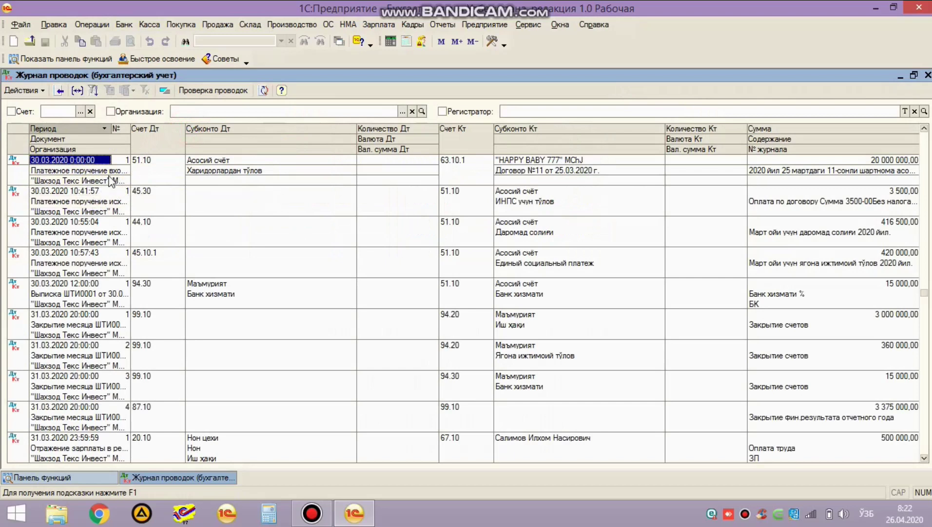
pyautogui.click(95, 193)
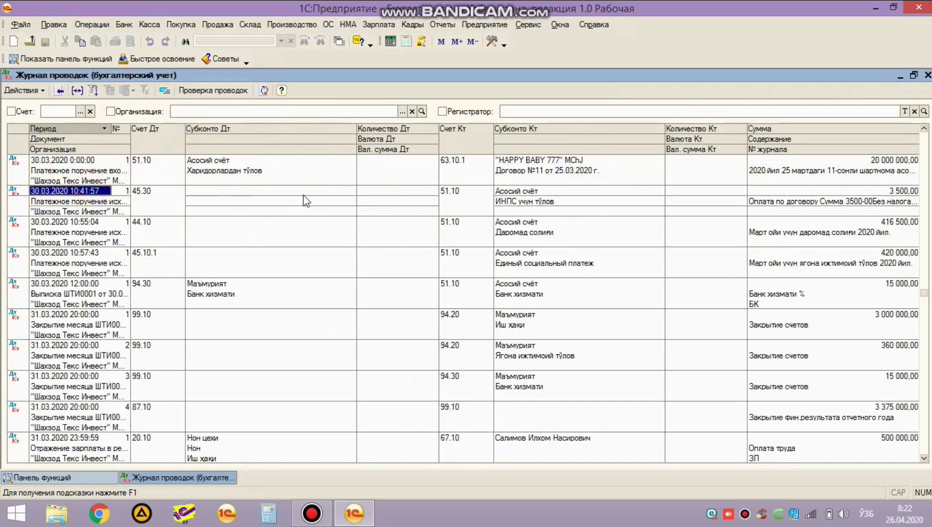
pyautogui.scroll(-5, 162, 303)
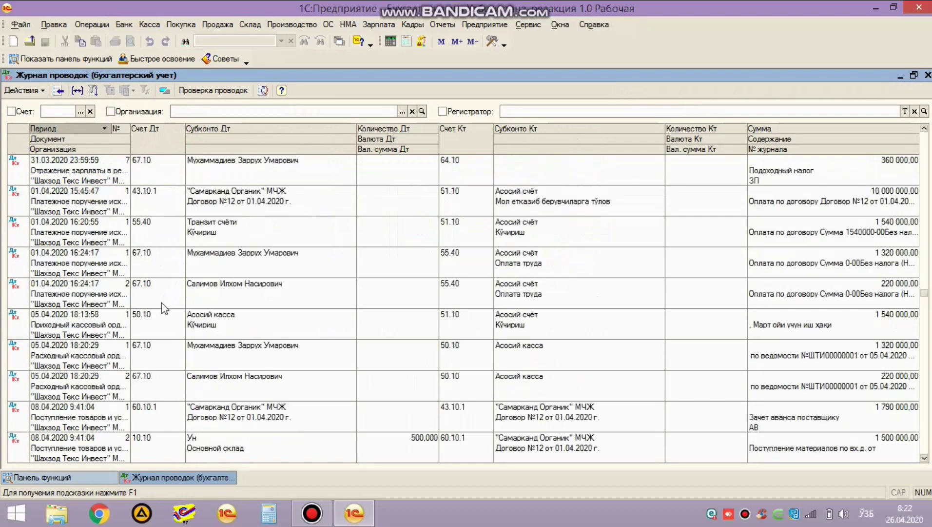
pyautogui.scroll(-10, 161, 307)
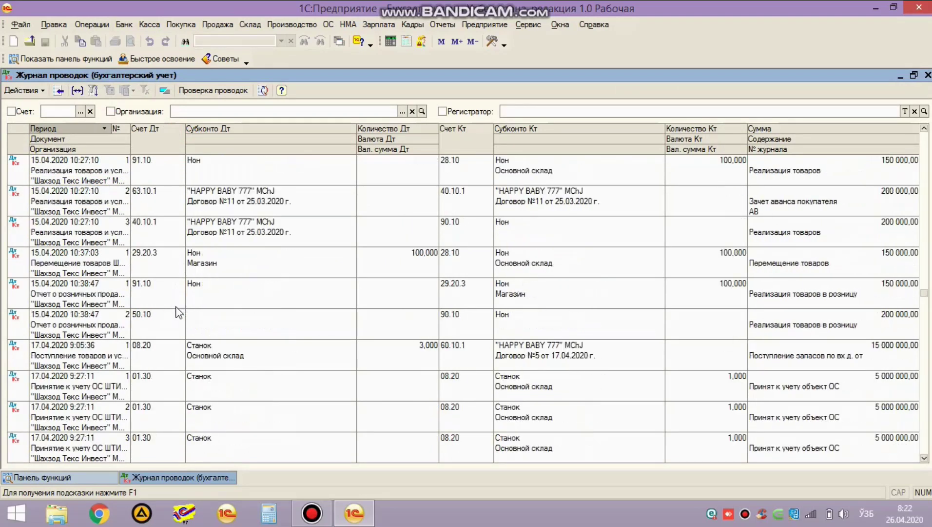
pyautogui.scroll(-8, 171, 302)
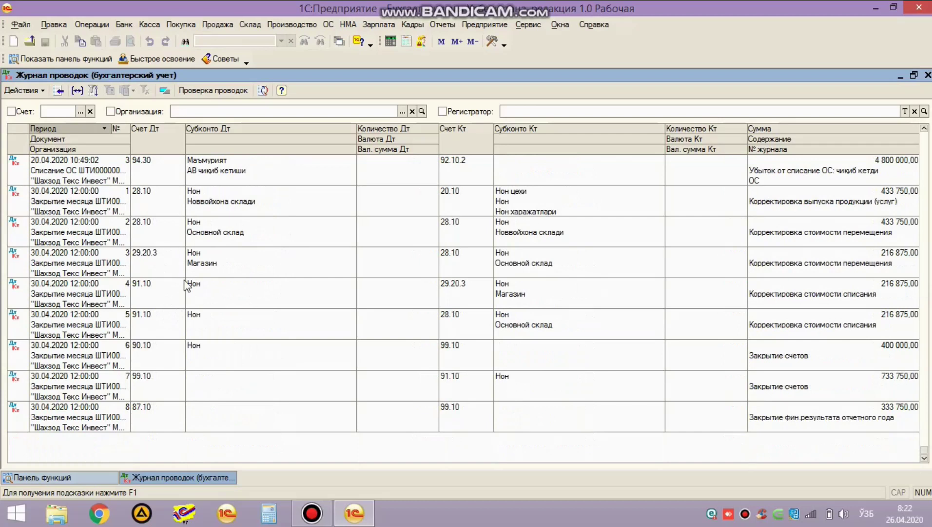
pyautogui.press('Escape')
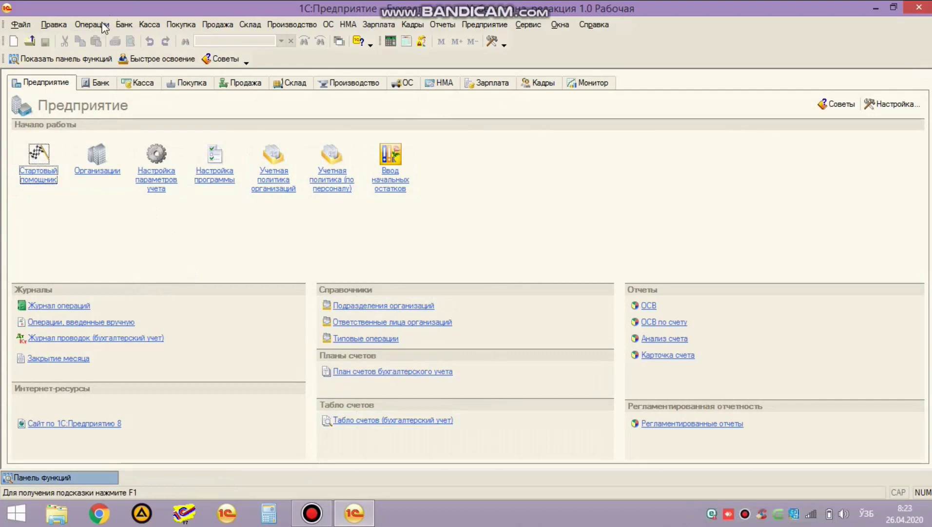
# Step: Open the Операции (бухгалтерский учет) list via Операции > Операции, введенные вручную
pyautogui.click(99, 24)
pyautogui.click(146, 54)
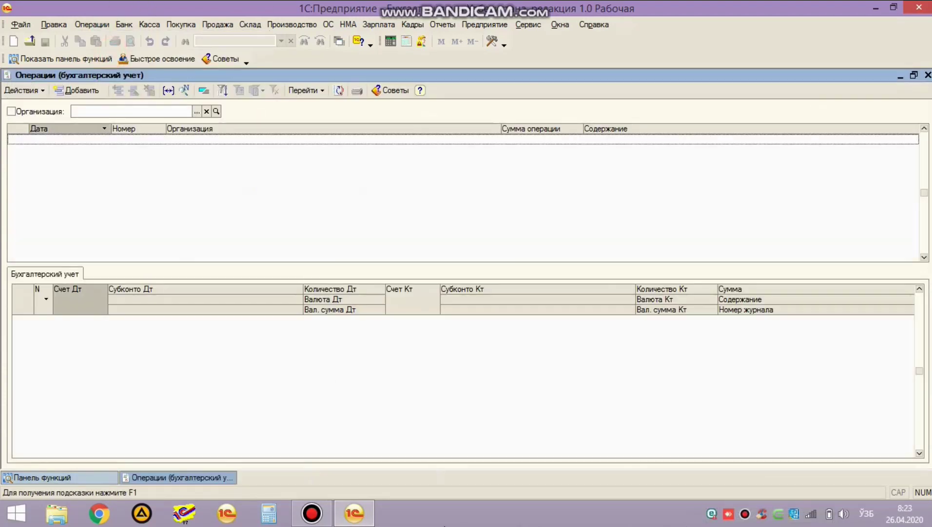
pyautogui.press('Escape')
pyautogui.click(91, 25)
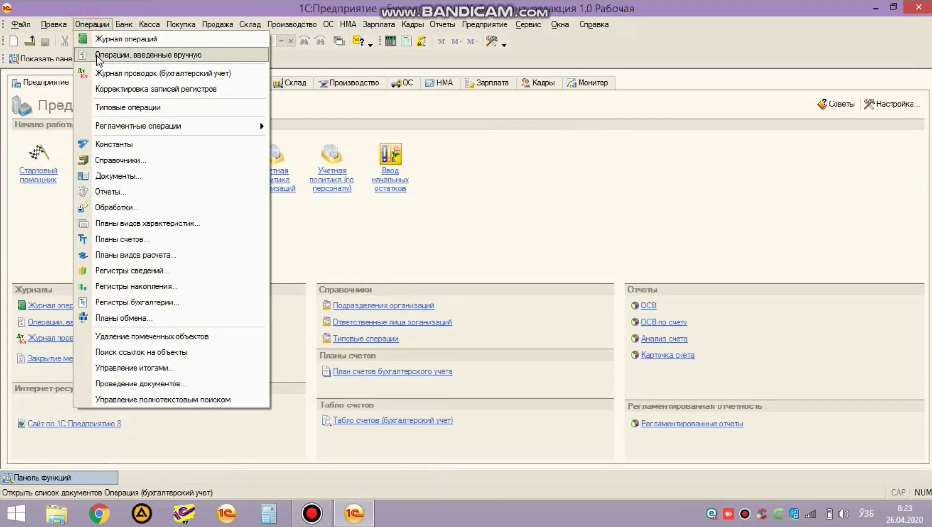
pyautogui.click(97, 55)
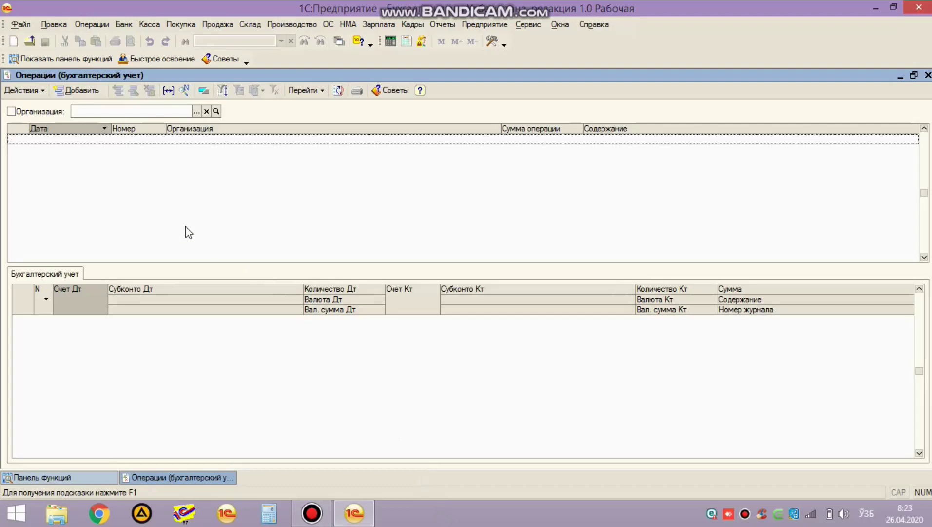
# Step: Create a new manual operation dated 02.03.2020
pyautogui.click(76, 92)
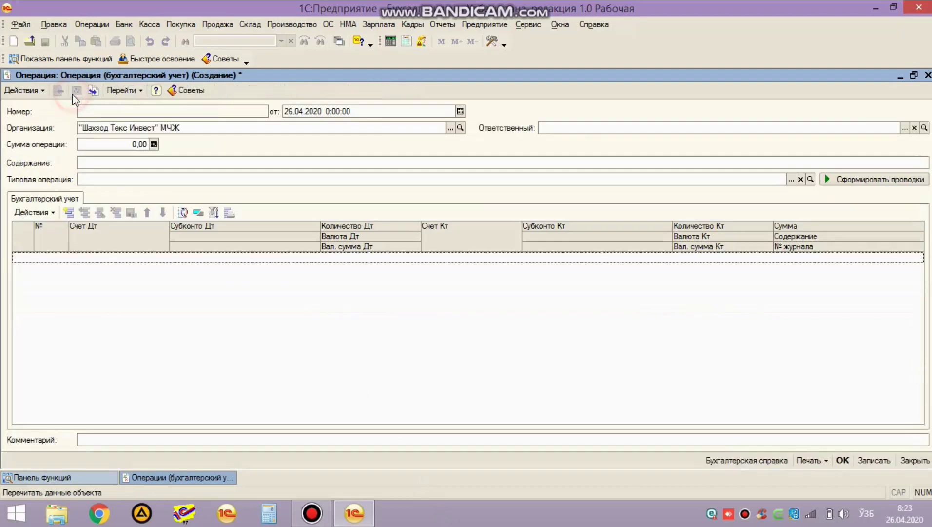
pyautogui.click(299, 114)
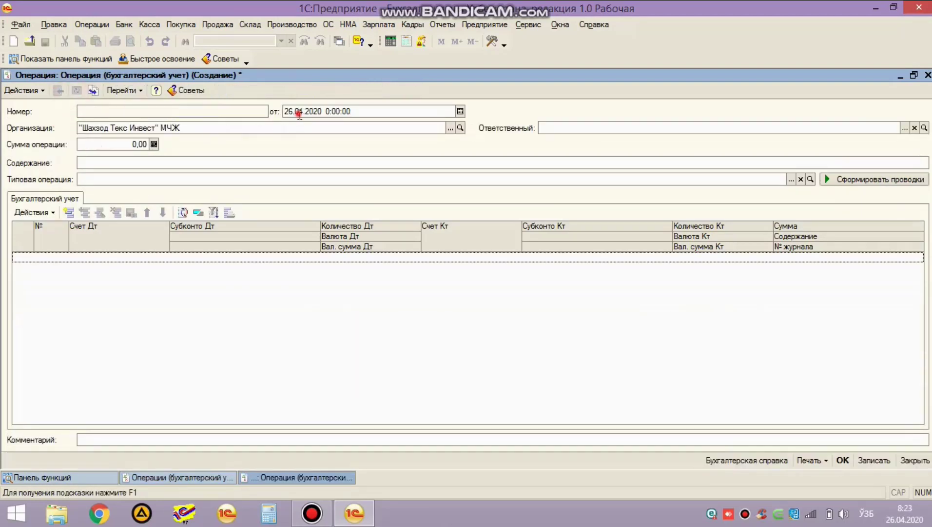
pyautogui.write('01.')
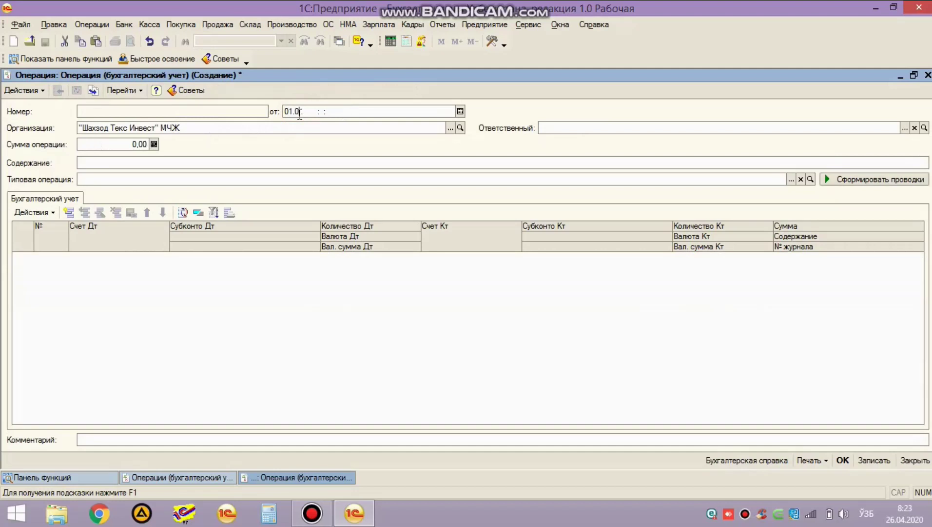
pyautogui.write('08.')
pyautogui.press('Return')
pyautogui.click(299, 112)
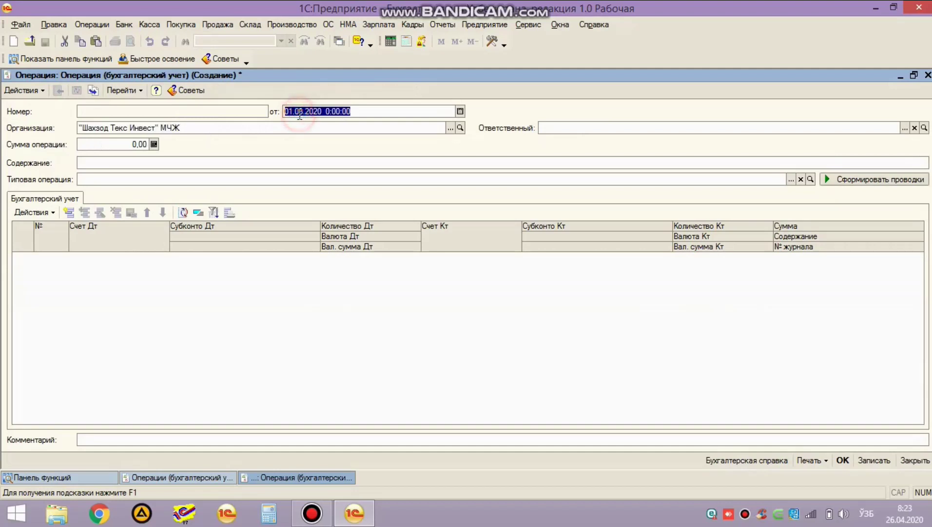
pyautogui.write('0203')
pyautogui.press('Return')
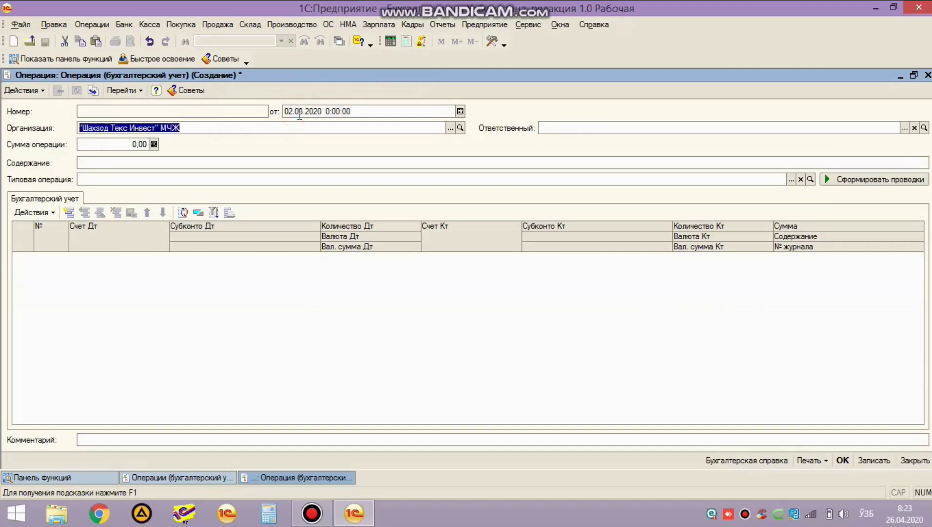
pyautogui.click(460, 111)
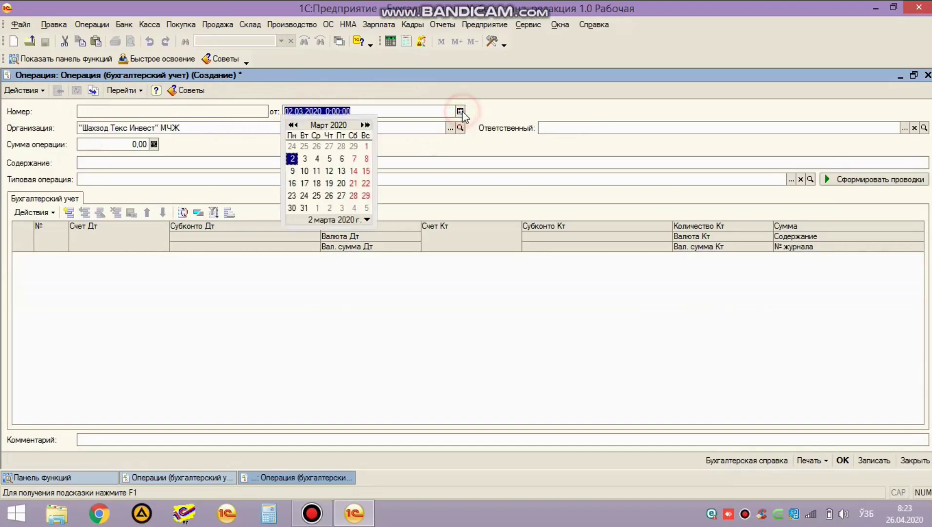
# Step: Enter Устав as the operation content and add the first posting line
pyautogui.click(173, 162)
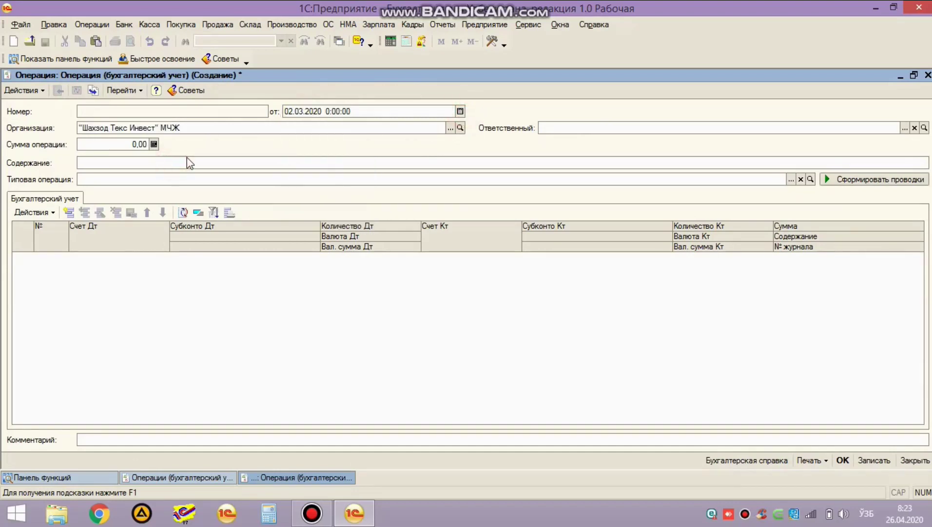
pyautogui.write('Устав')
pyautogui.click(165, 295)
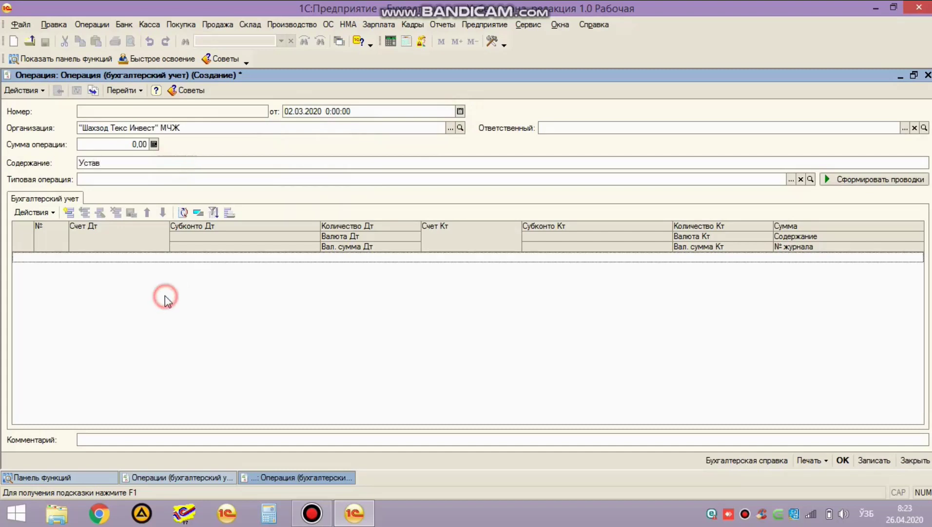
pyautogui.click(68, 214)
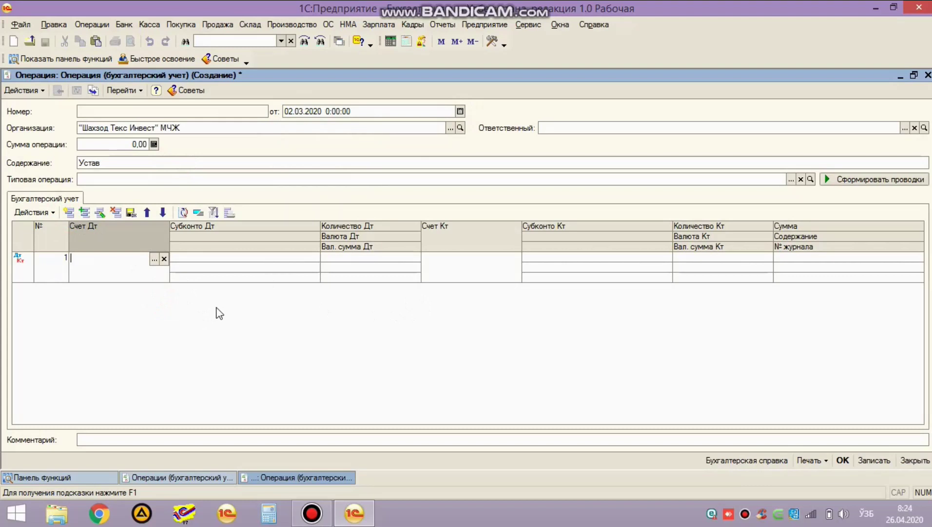
# Step: Enter 46.10 as the debit account of the first posting line
pyautogui.write('46.1')
pyautogui.write('0')
pyautogui.press('Return')
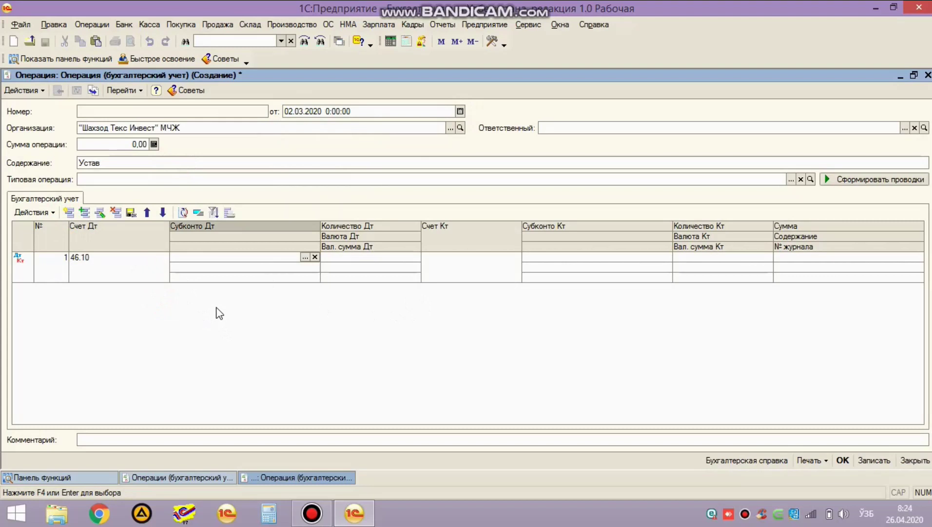
pyautogui.press('Return')
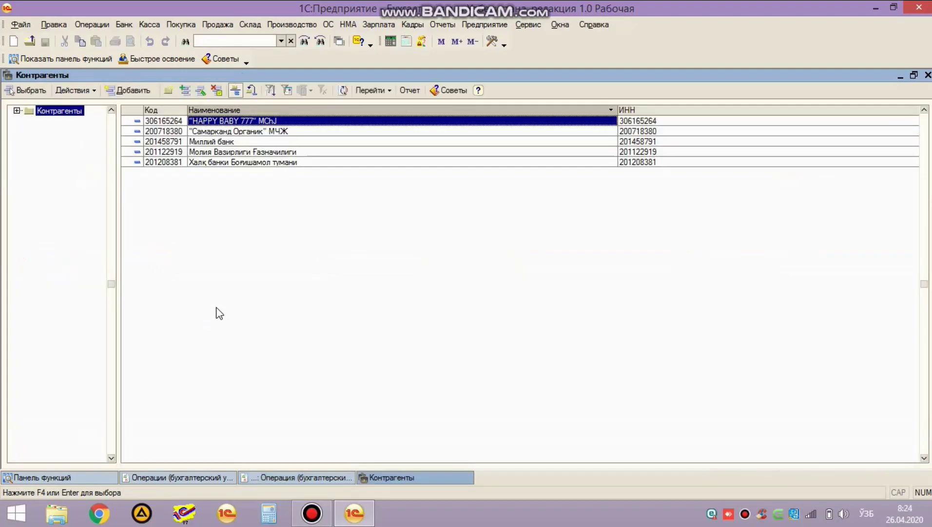
# Step: Create and save a new counterparty, entering the person's full name as its name
pyautogui.click(132, 90)
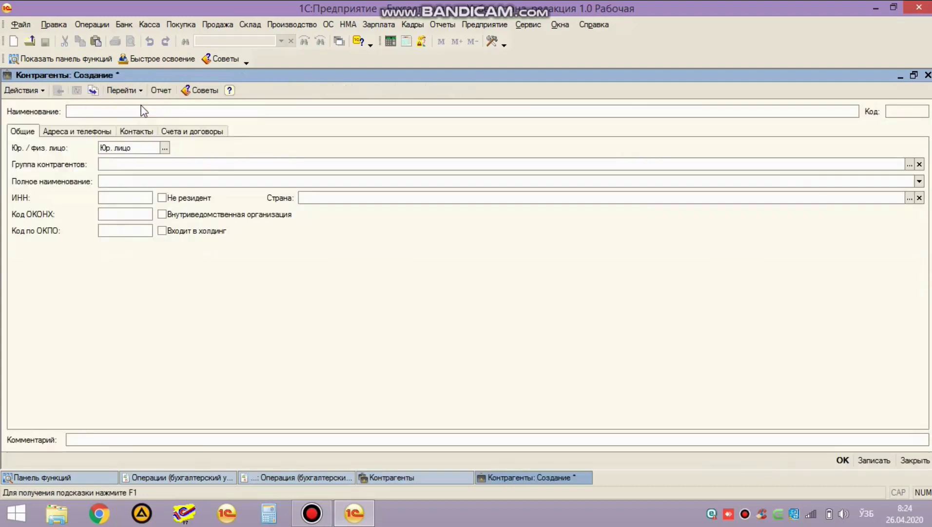
pyautogui.click(141, 112)
pyautogui.press('Return')
pyautogui.click(69, 131)
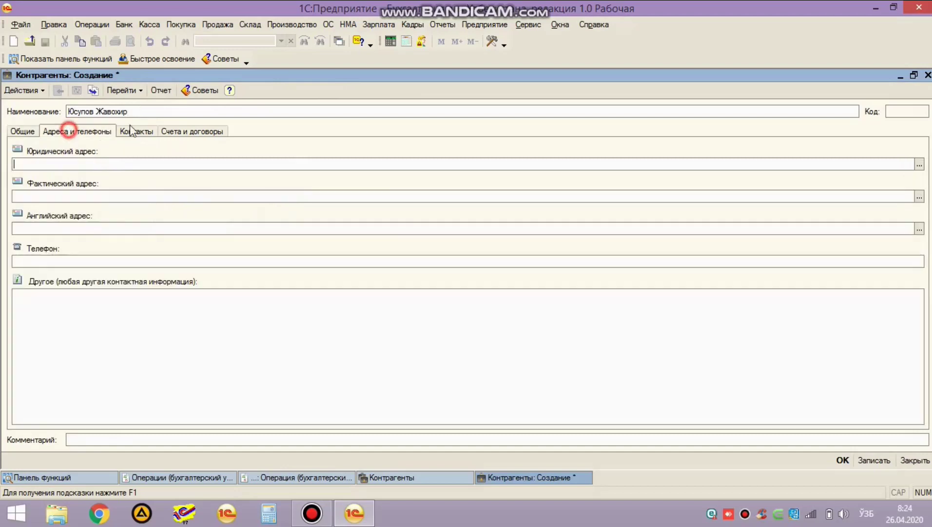
pyautogui.click(192, 133)
pyautogui.hotkey('ctrl', 'Return')
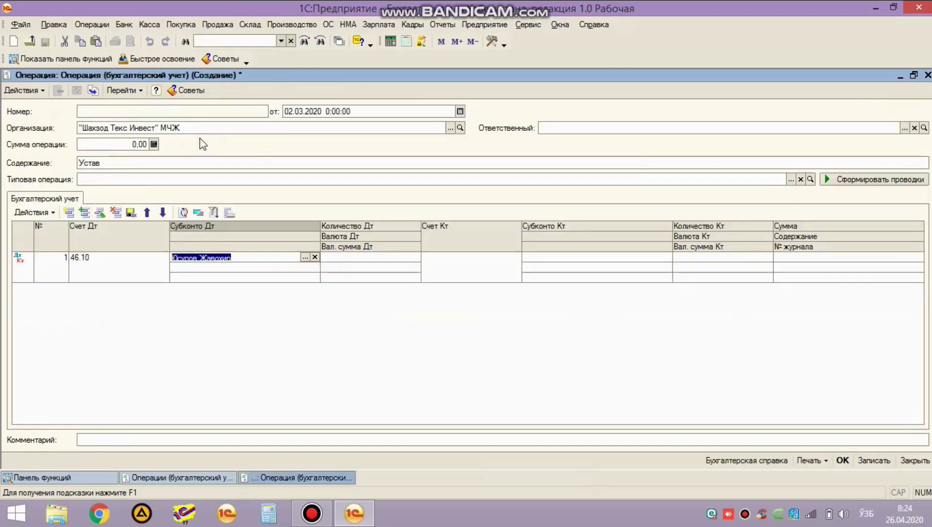
# Step: Choose the new counterparty as the debit subconto
pyautogui.click(261, 259)
pyautogui.click(305, 258)
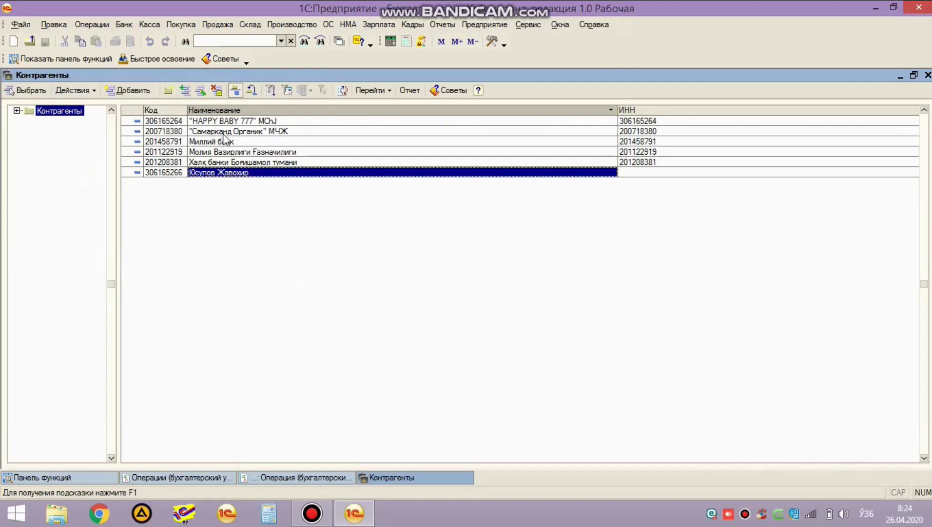
pyautogui.doubleClick(296, 173)
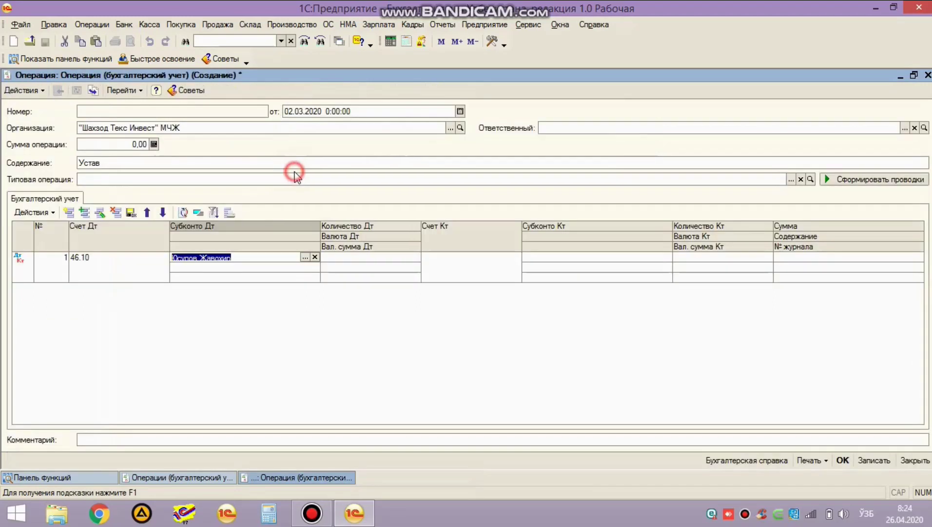
# Step: Set the credit account to 83.30 with the same counterparty as credit subconto
pyautogui.click(281, 257)
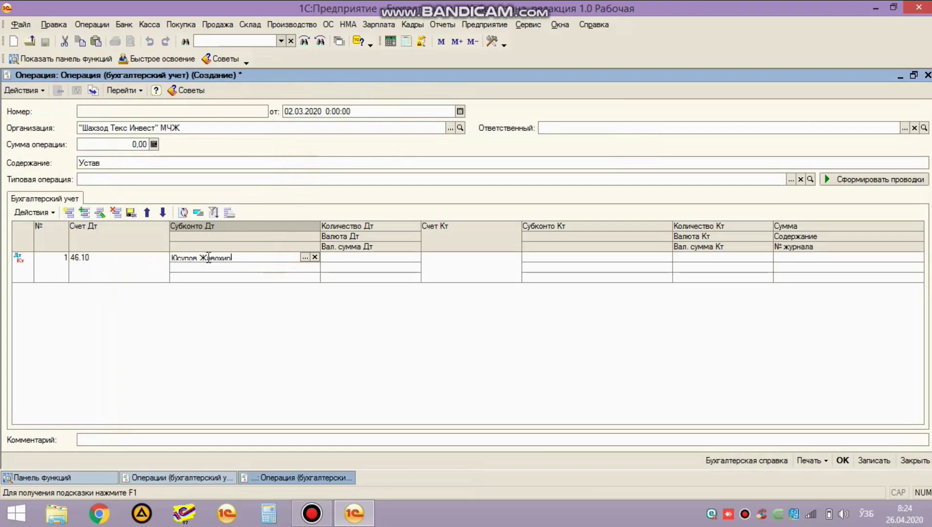
pyautogui.click(244, 258)
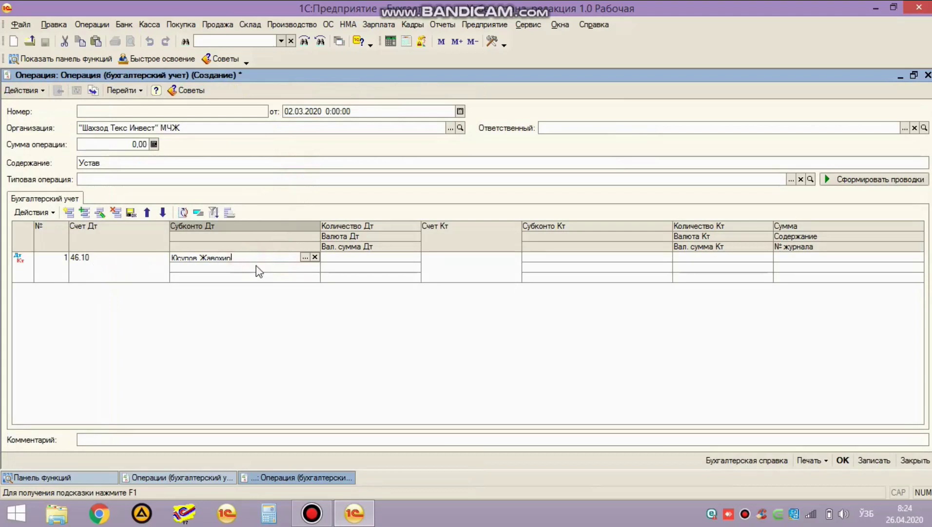
pyautogui.press('Tab')
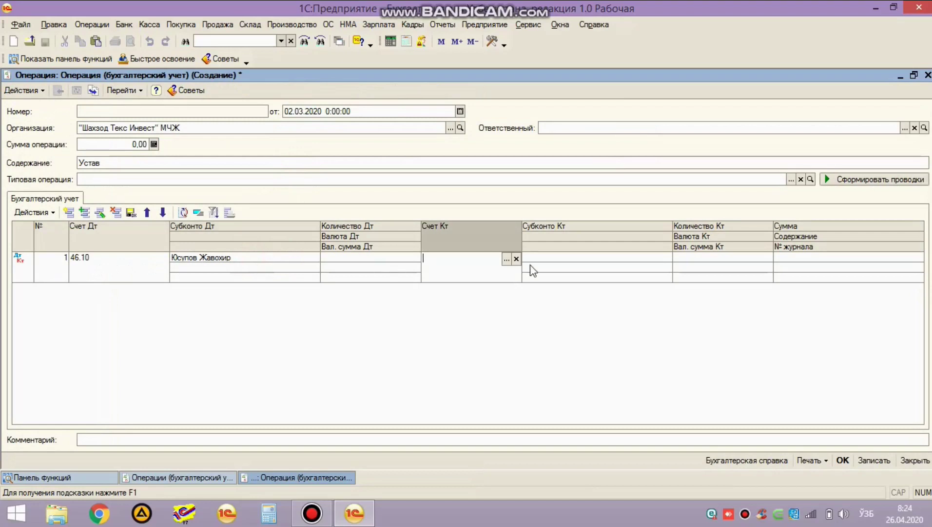
pyautogui.write('83.30')
pyautogui.press('Tab')
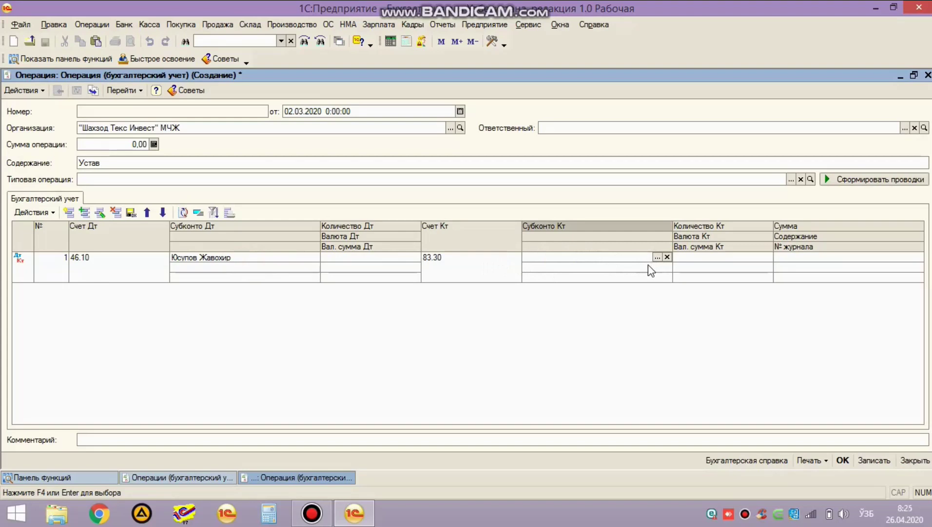
pyautogui.click(657, 257)
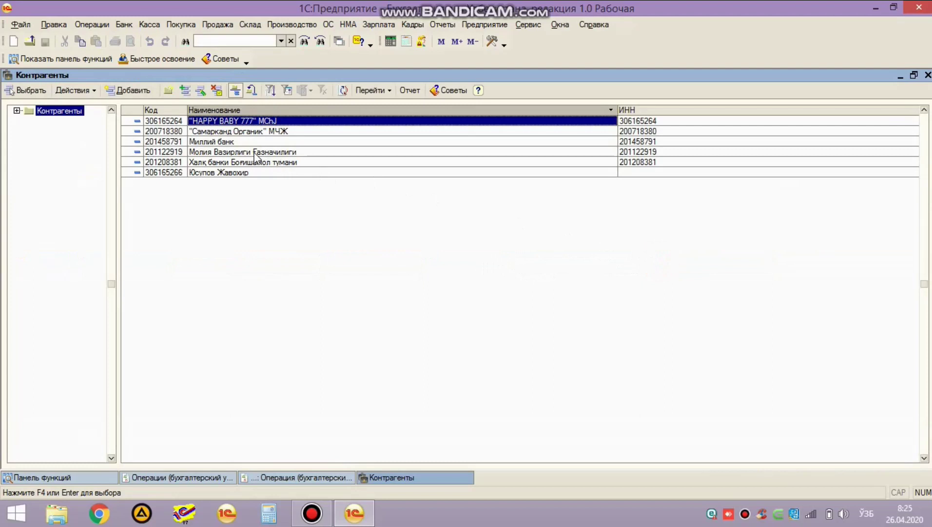
pyautogui.click(239, 173)
pyautogui.doubleClick(239, 173)
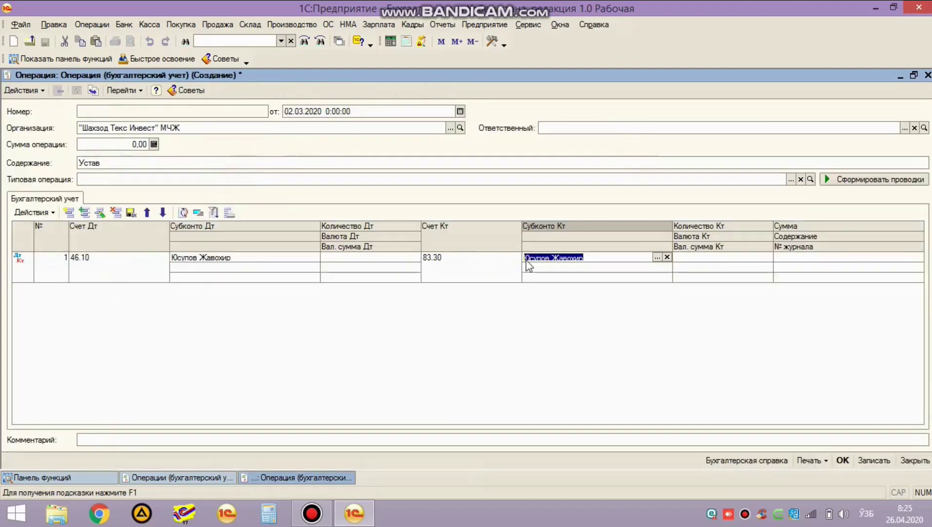
# Step: Enter 100 000 000,00 as the posting amount
pyautogui.doubleClick(637, 256)
pyautogui.press('Return')
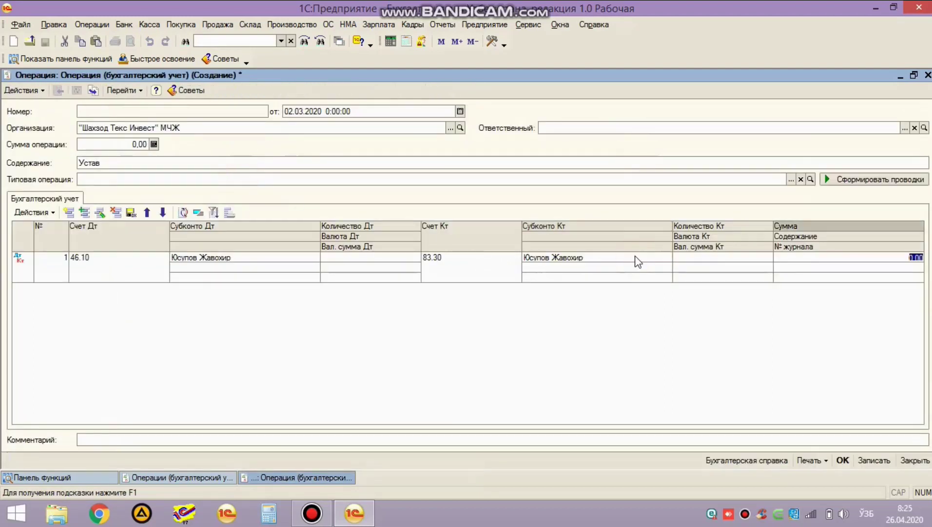
pyautogui.write('100 000 000')
pyautogui.press('Return')
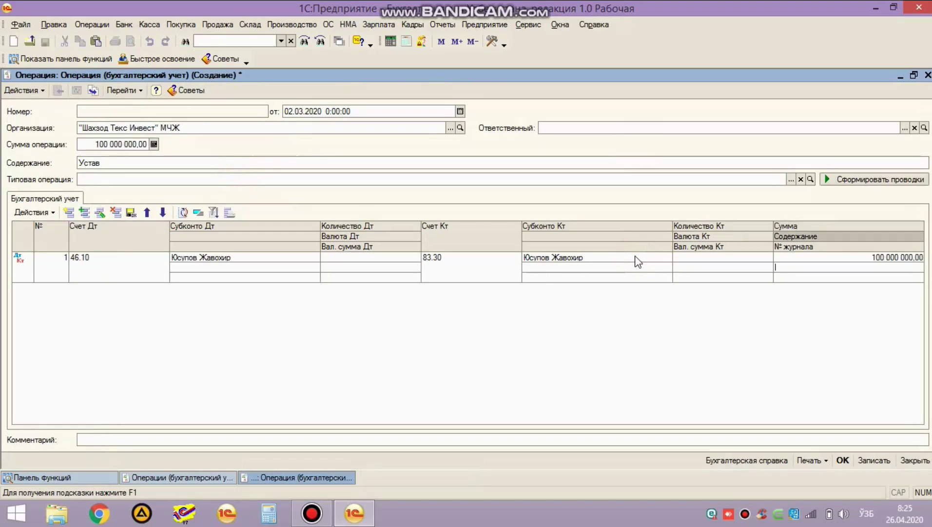
pyautogui.press('Return')
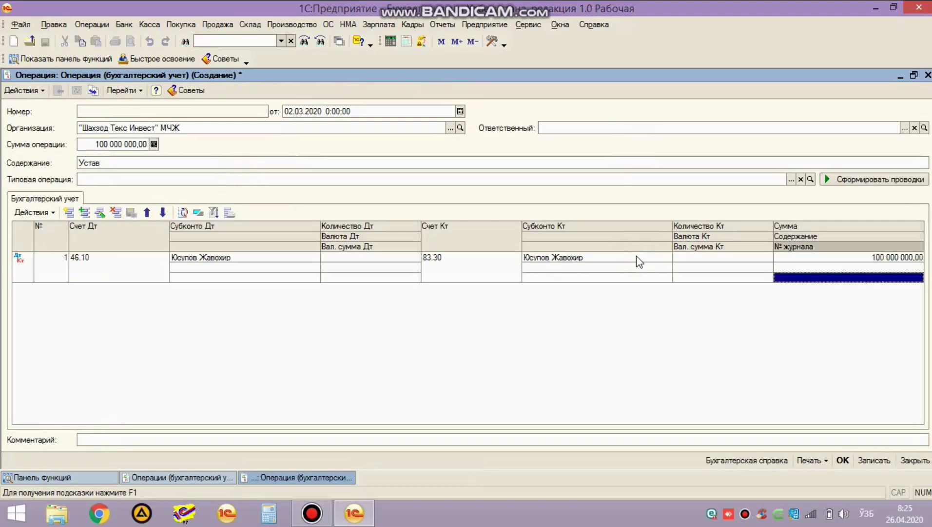
# Step: Add the comment Устав, save the operation, and enlarge the operations list
pyautogui.click(172, 438)
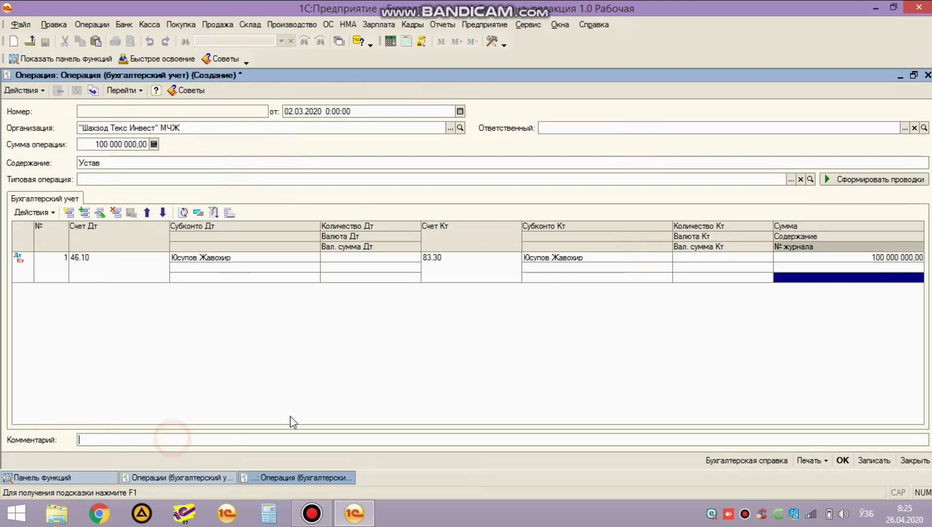
pyautogui.click(148, 439)
pyautogui.write('Устав')
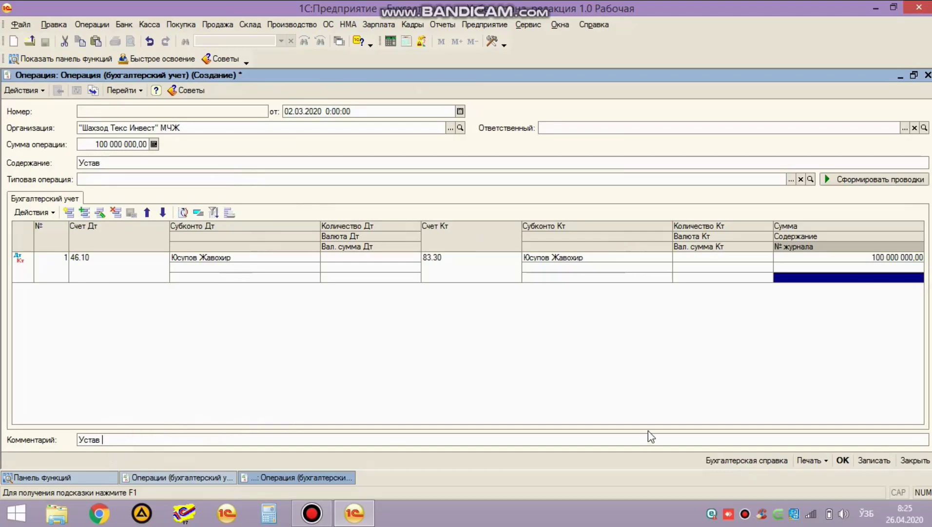
pyautogui.click(431, 364)
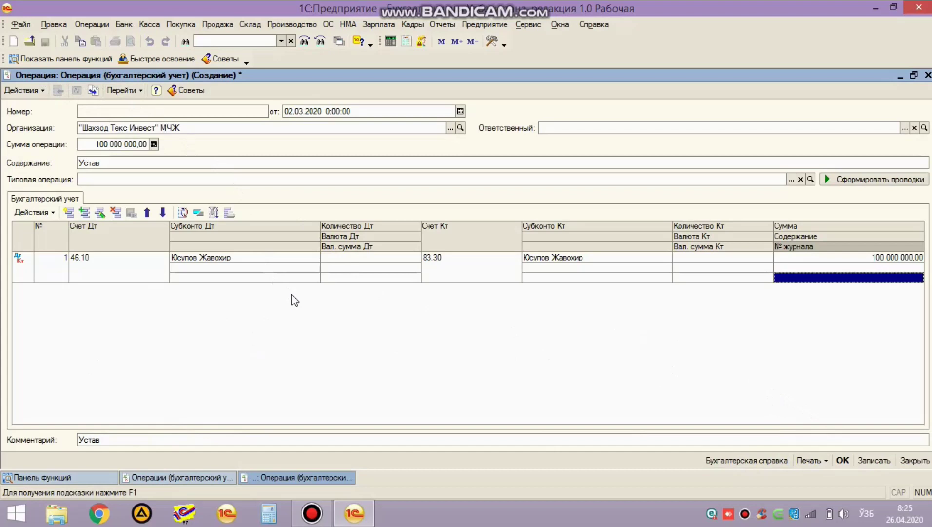
pyautogui.click(843, 461)
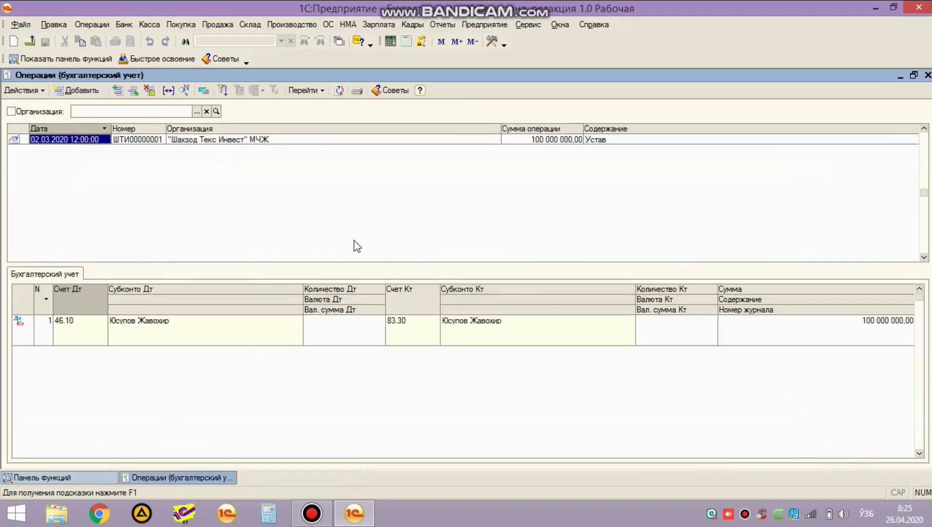
pyautogui.moveTo(243, 264); pyautogui.dragTo(238, 351)
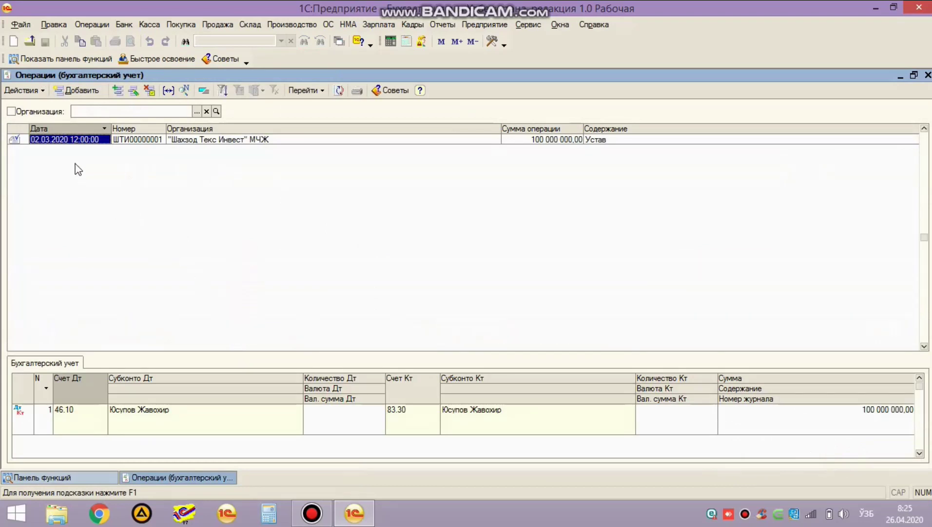
# Step: Create a new manual operation with content Таксимланмаган фойда
pyautogui.click(77, 90)
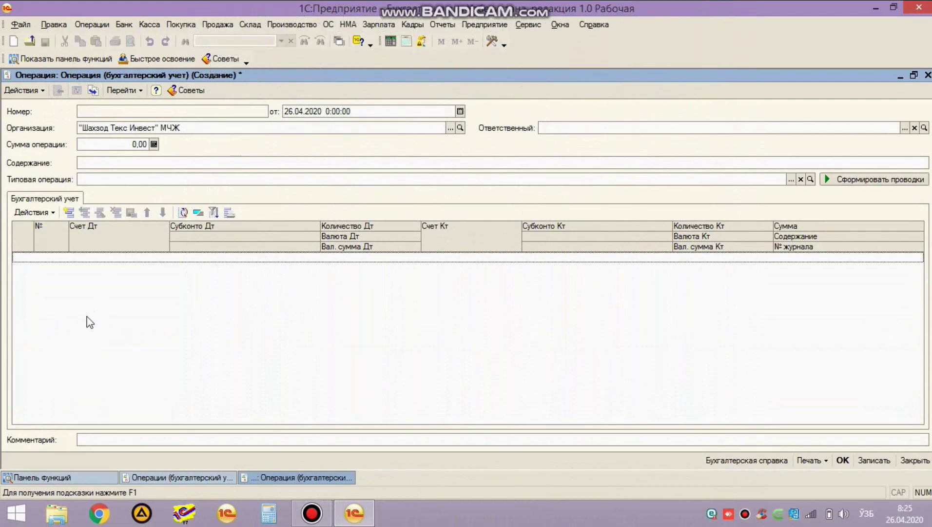
pyautogui.click(112, 163)
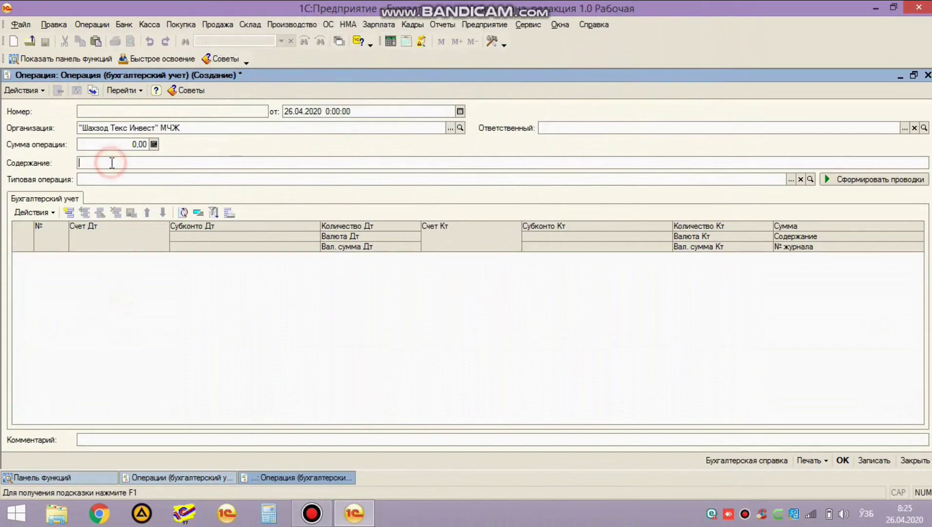
pyautogui.write('Таксимланмаг')
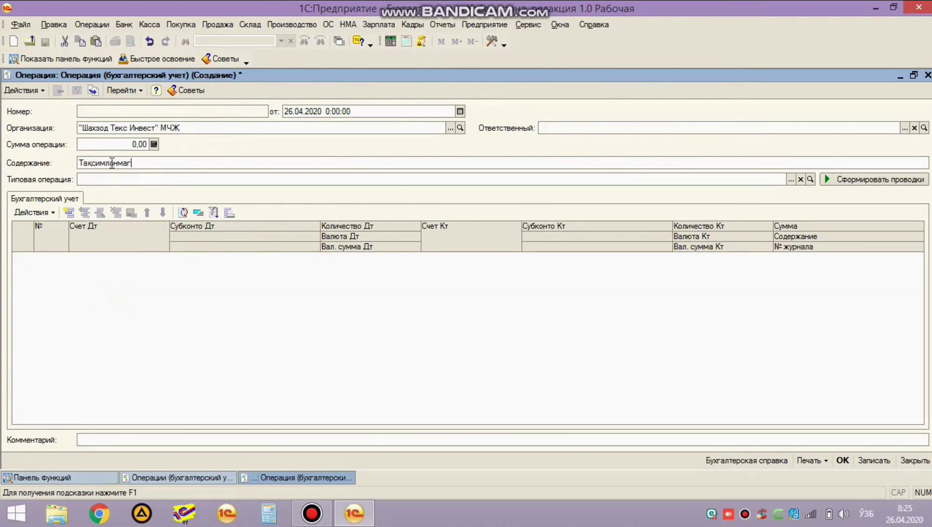
pyautogui.write('ан фойда')
pyautogui.click(148, 299)
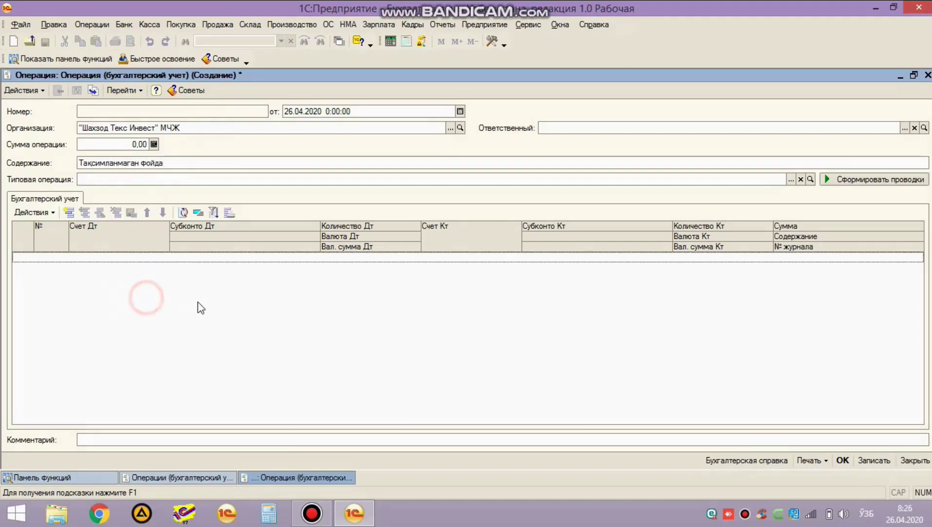
# Step: Open the turnover balance sheet, copy 87.10's closing balance -3 708 750,00, and return to the operation
pyautogui.click(443, 25)
pyautogui.click(447, 38)
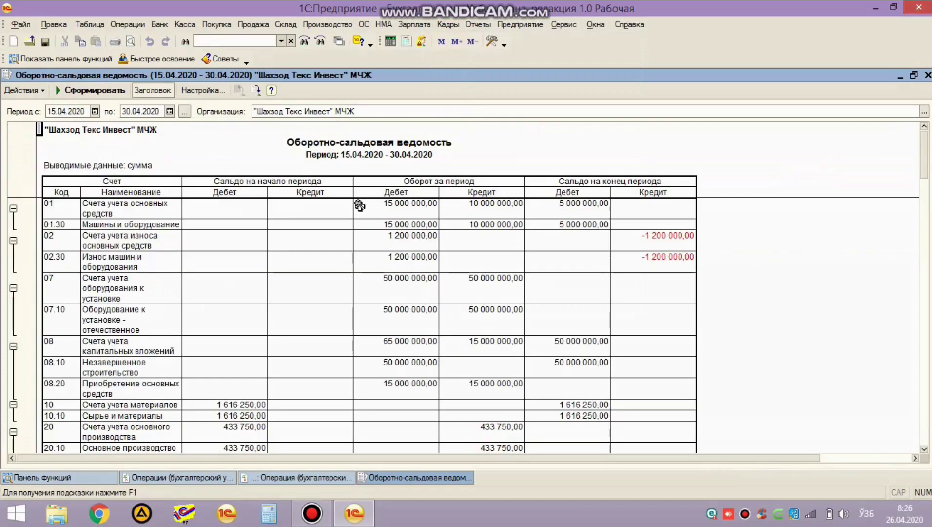
pyautogui.scroll(-15, 256, 287)
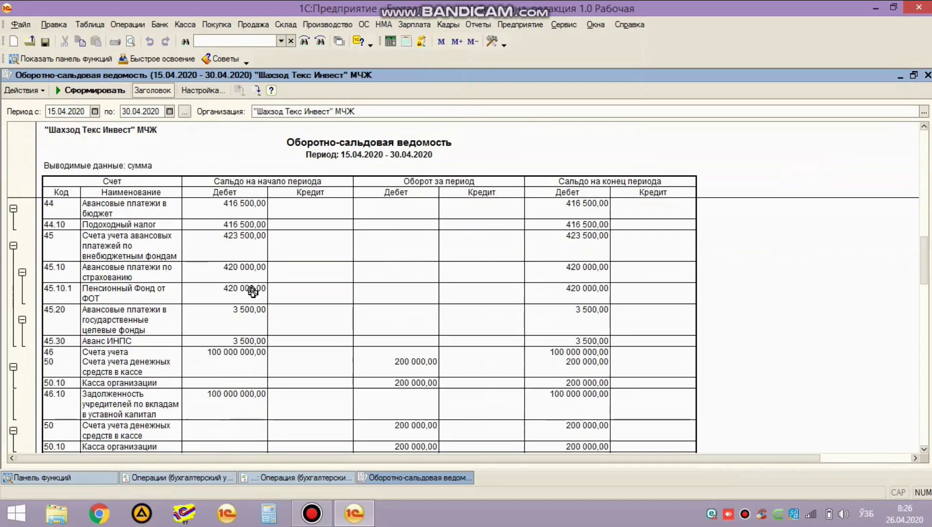
pyautogui.scroll(-10, 324, 341)
pyautogui.scroll(8, 288, 332)
pyautogui.scroll(1, 270, 326)
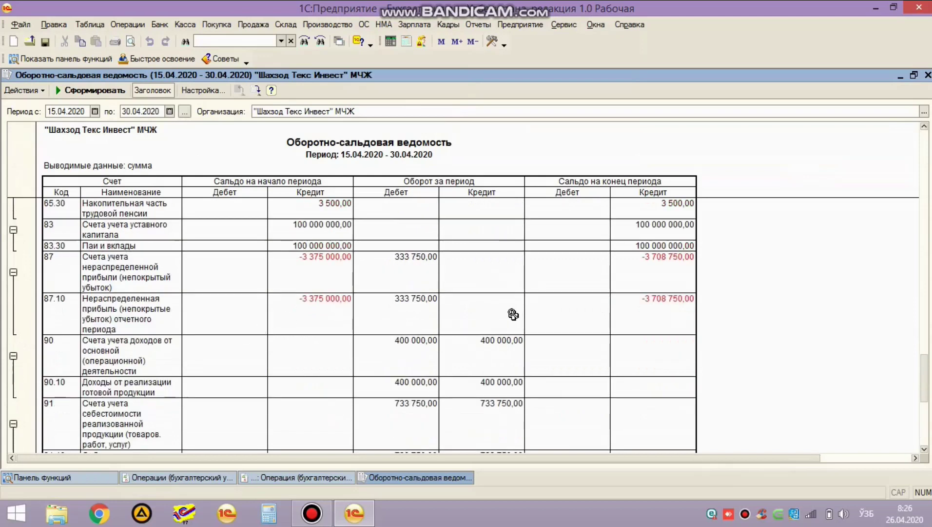
pyautogui.click(668, 309)
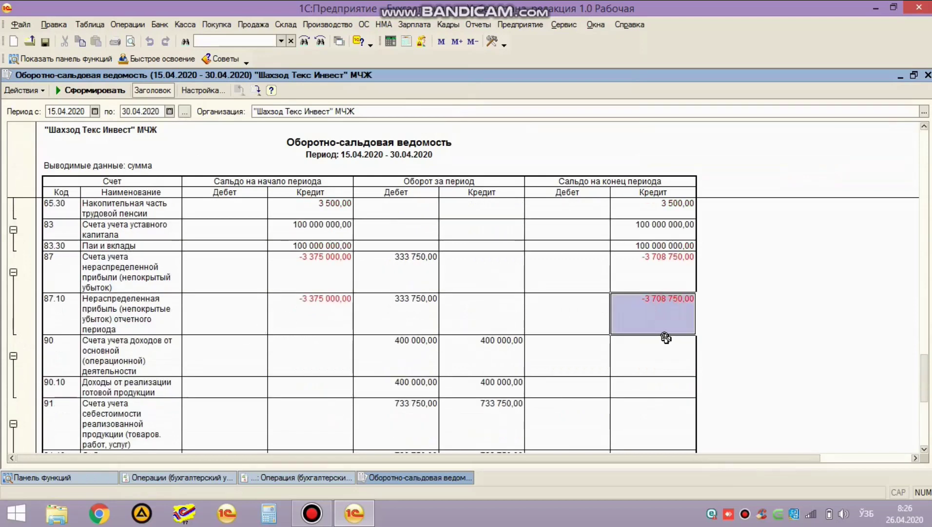
pyautogui.click(658, 307)
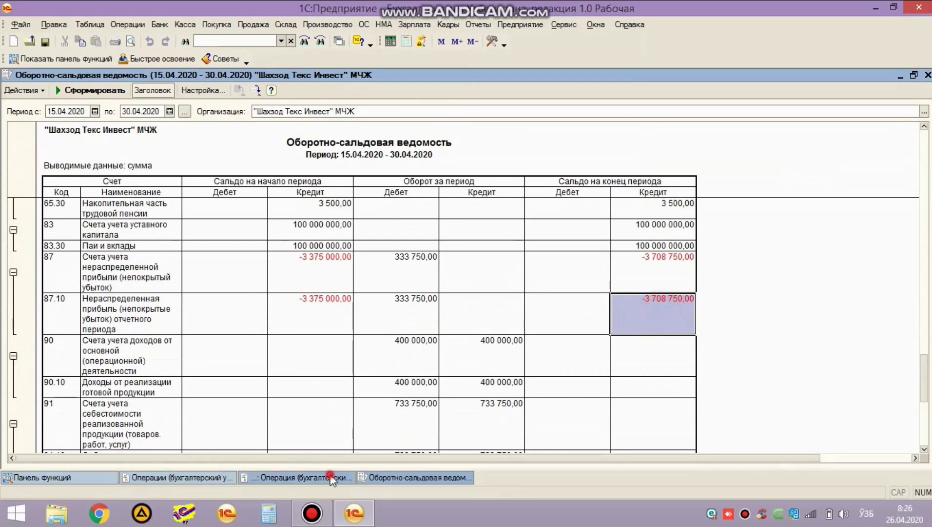
pyautogui.click(305, 477)
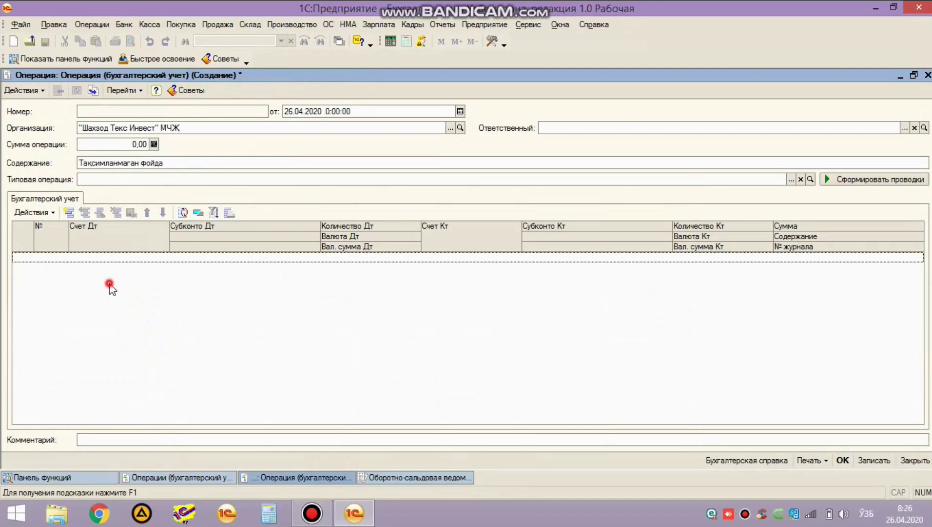
# Step: Add a posting debiting 87.10 and crediting 87.20
pyautogui.click(68, 212)
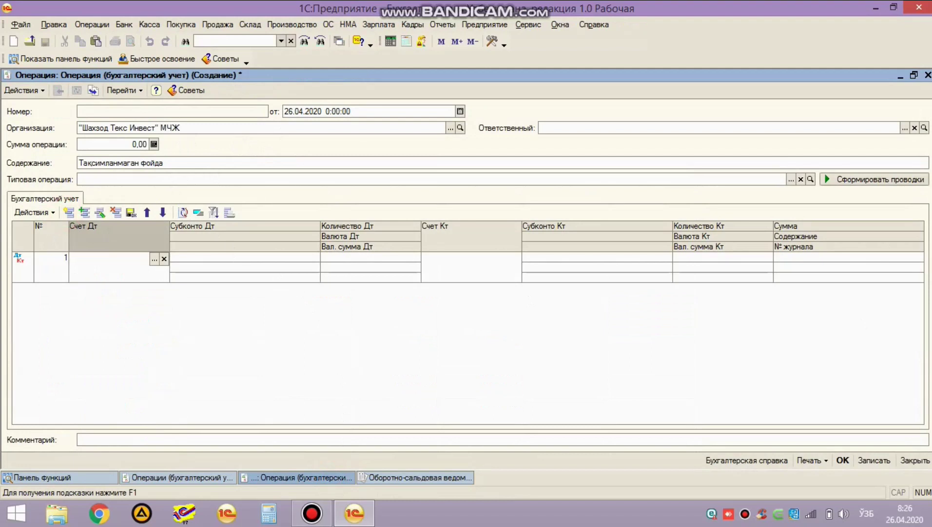
pyautogui.write('87.10')
pyautogui.press('Return')
pyautogui.write('87.20')
pyautogui.press('Return')
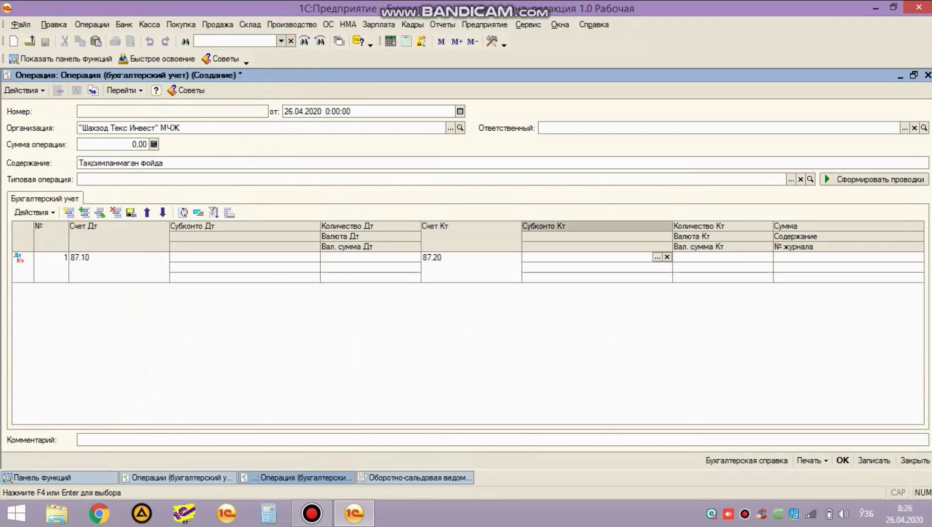
pyautogui.press('Return')
pyautogui.press('Escape')
# Step: Paste the 87.10 balance -3 708 750,00 from the balance sheet as the amount
pyautogui.hotkey('ctrl', 'Tab')
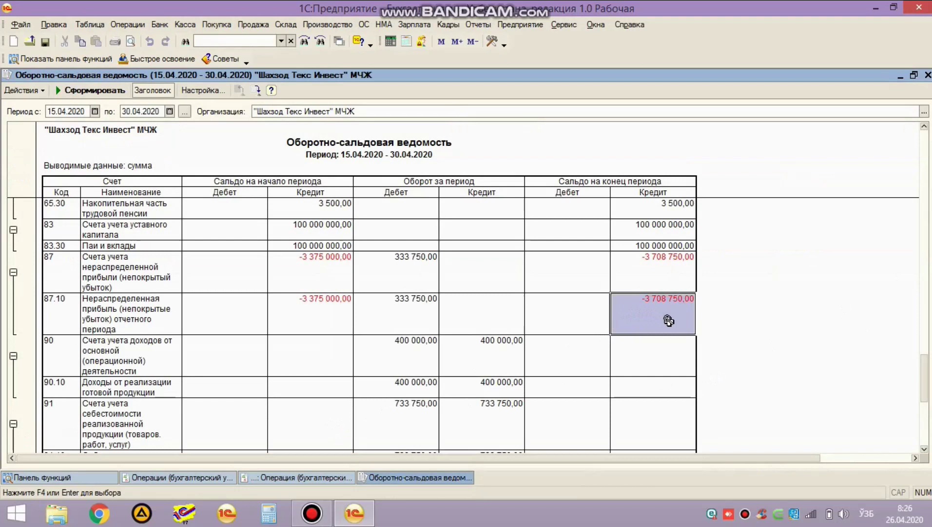
pyautogui.hotkey('ctrl', 'Tab')
pyautogui.click(842, 258)
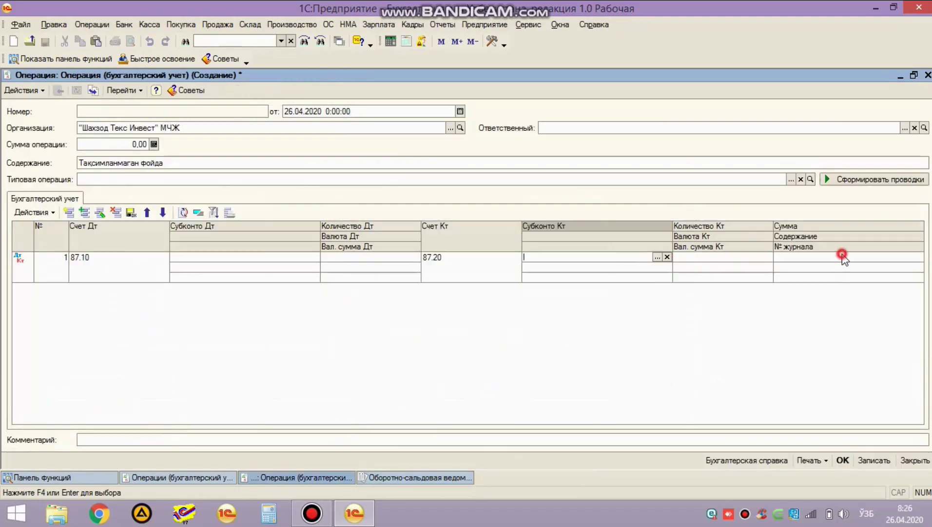
pyautogui.write('-3 708 750.00')
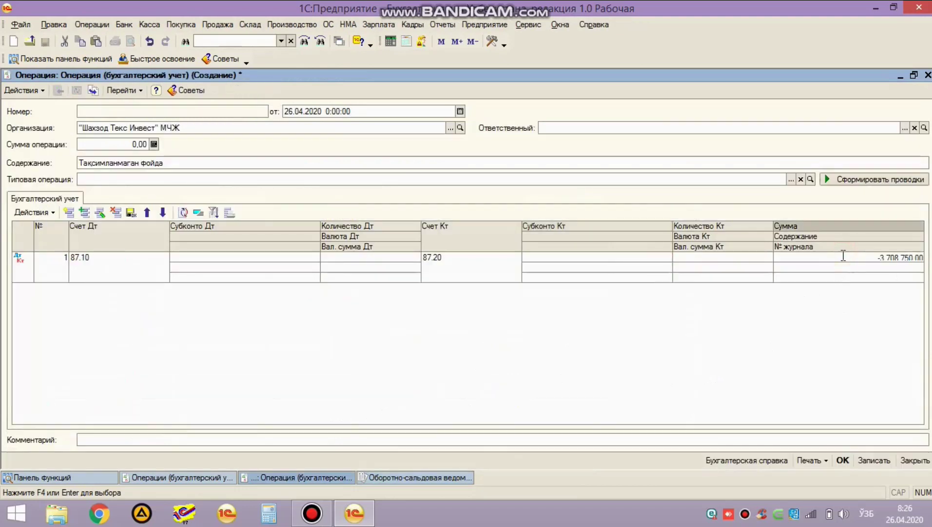
pyautogui.press('Return')
# Step: Check rows 87.10 and 87.20 in the refreshed balance sheet for -3 708 750,00, then close it
pyautogui.hotkey('ctrl', 'Tab')
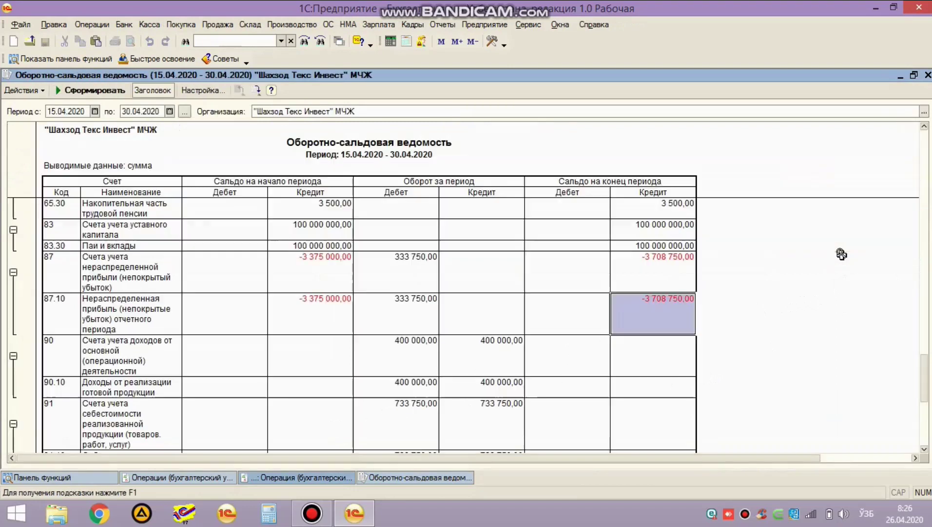
pyautogui.scroll(-3, 546, 320)
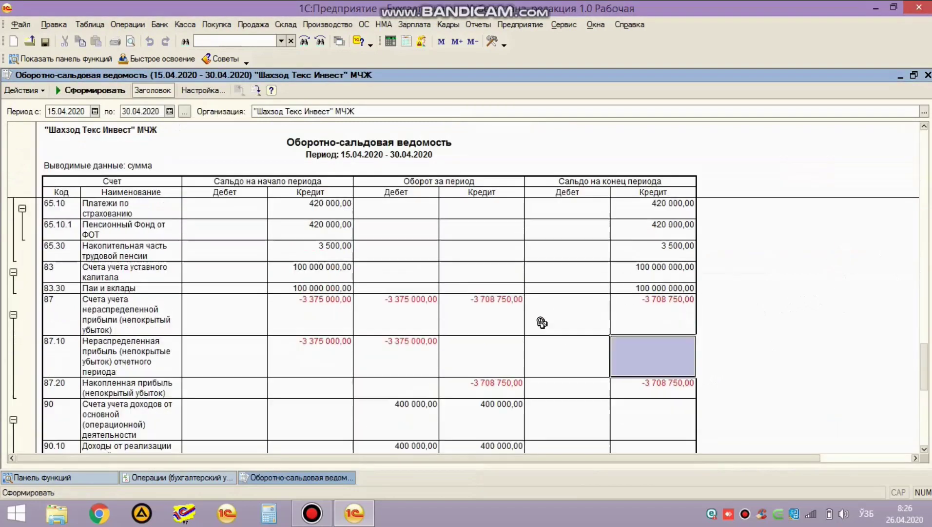
pyautogui.click(96, 351)
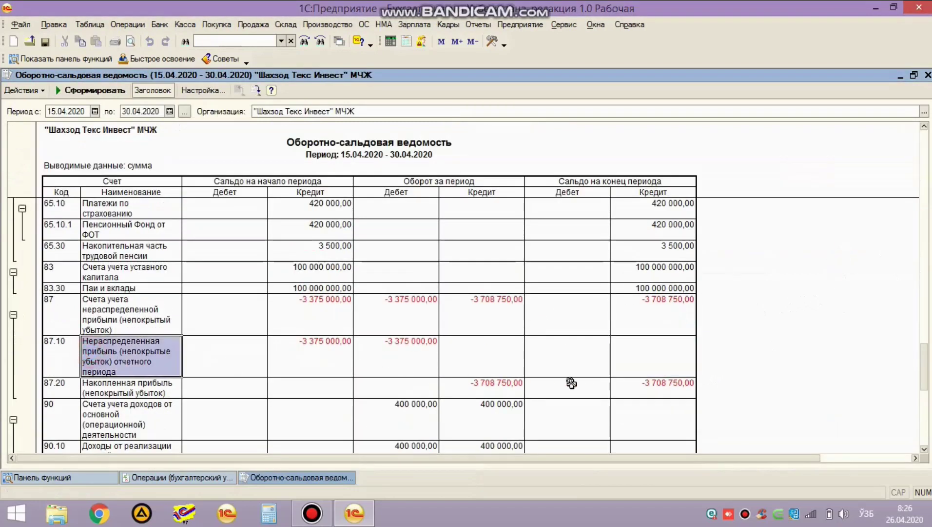
pyautogui.click(678, 386)
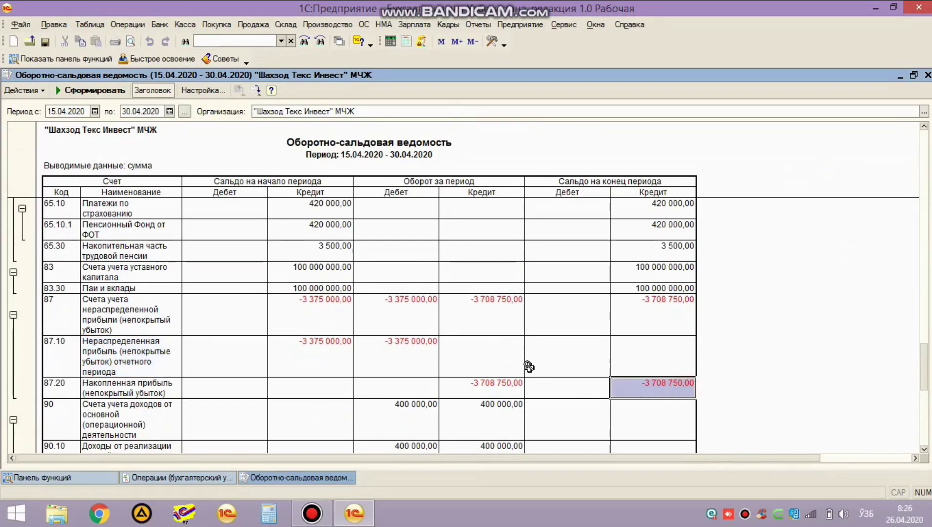
pyautogui.press('Escape')
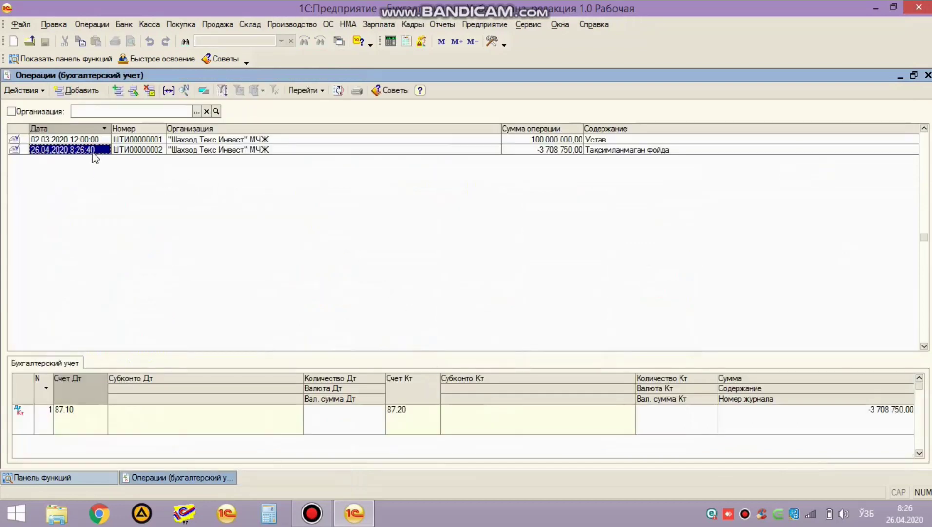
# Step: Change the Таксимланмаган фойда operation's date to 01.01.2021 and save it
pyautogui.doubleClick(93, 150)
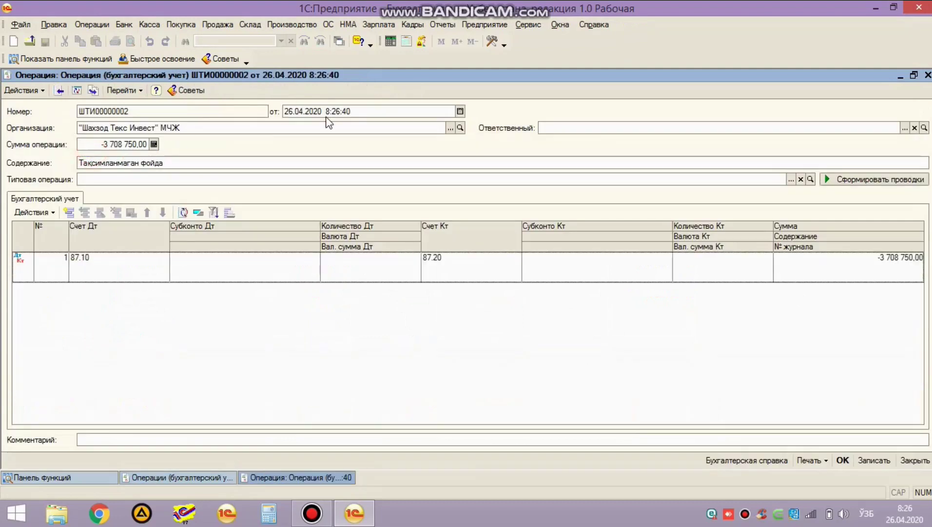
pyautogui.click(326, 113)
pyautogui.write('01.0')
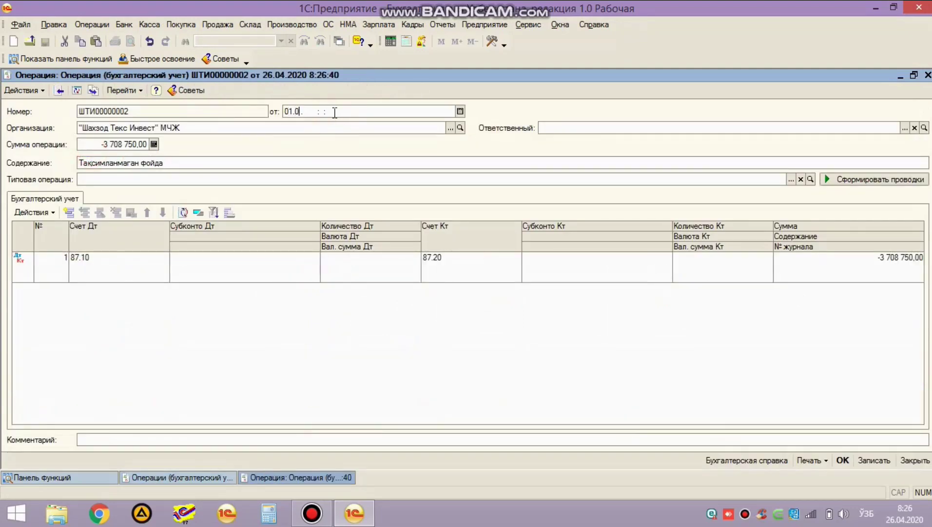
pyautogui.write('1.2021')
pyautogui.press('Tab')
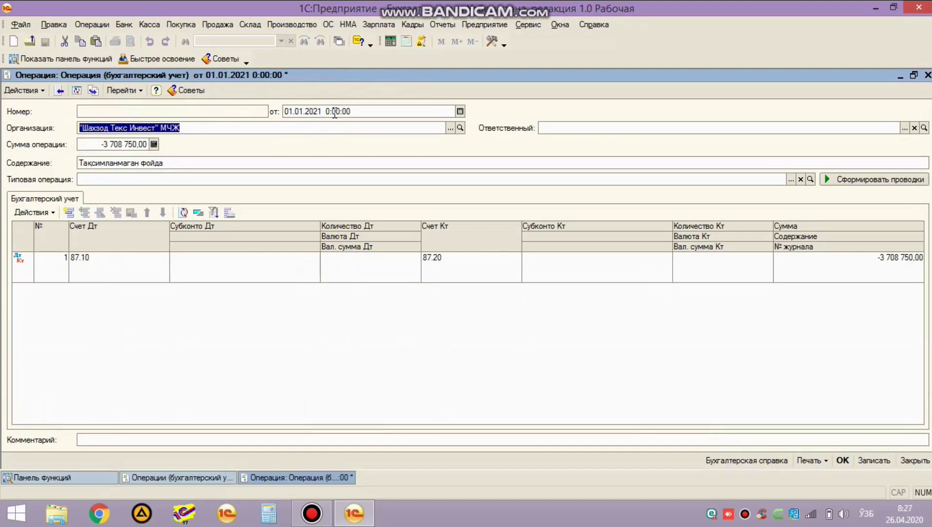
pyautogui.hotkey('ctrl', 'Return')
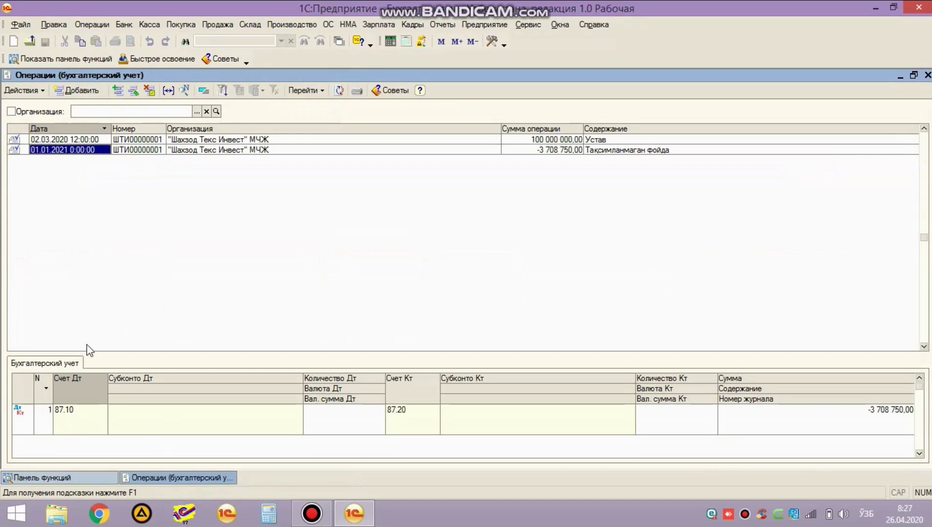
# Step: Create a new bank statement from the Банк section's Выписка банка list
pyautogui.click(92, 475)
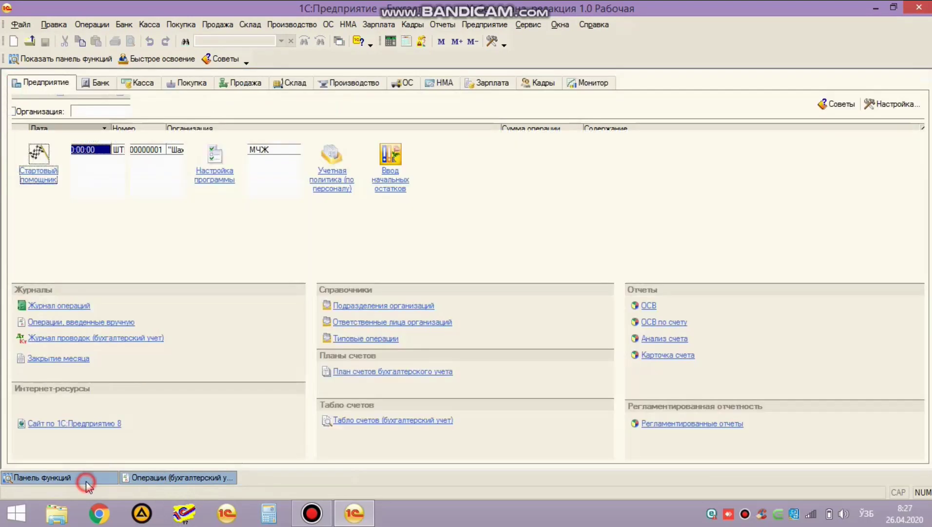
pyautogui.click(99, 83)
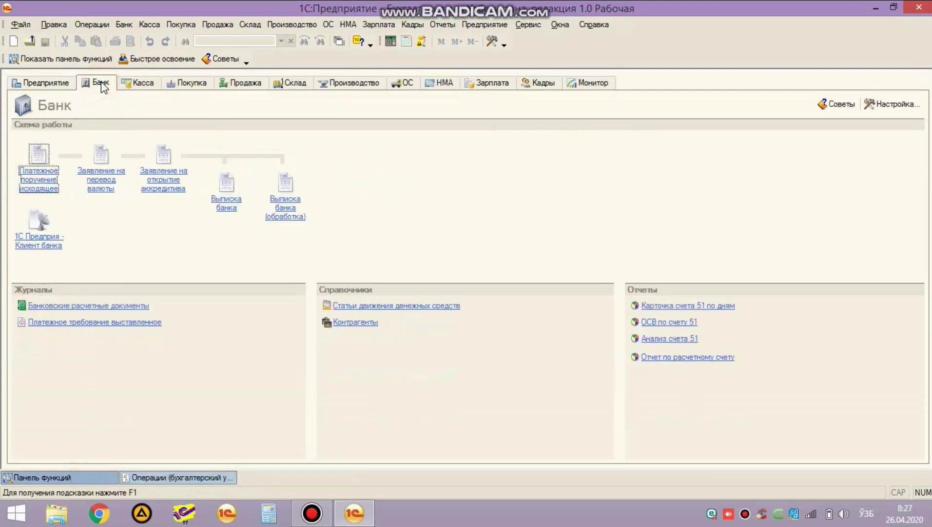
pyautogui.click(224, 205)
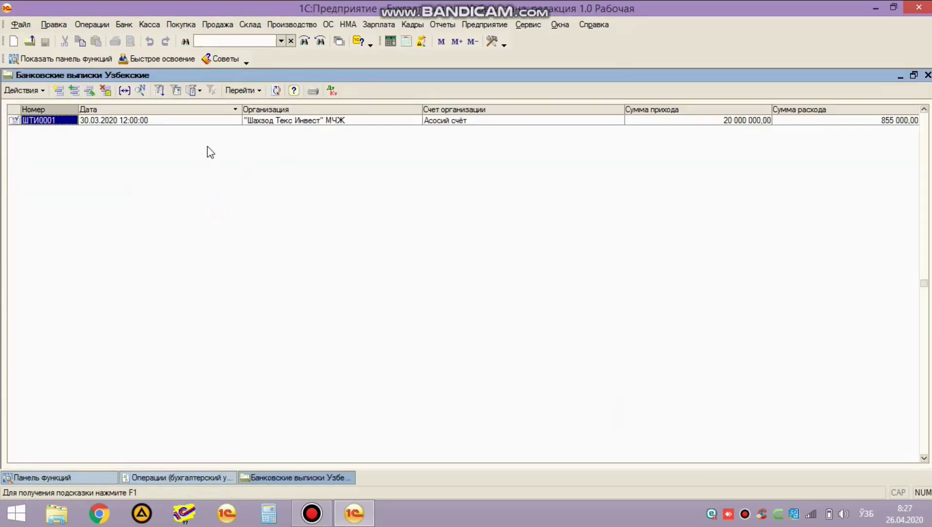
pyautogui.click(60, 92)
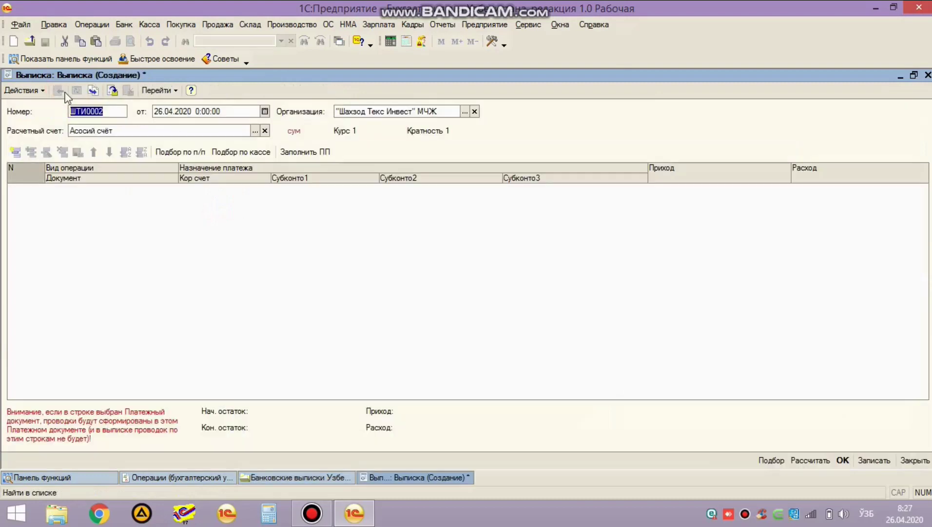
pyautogui.click(159, 231)
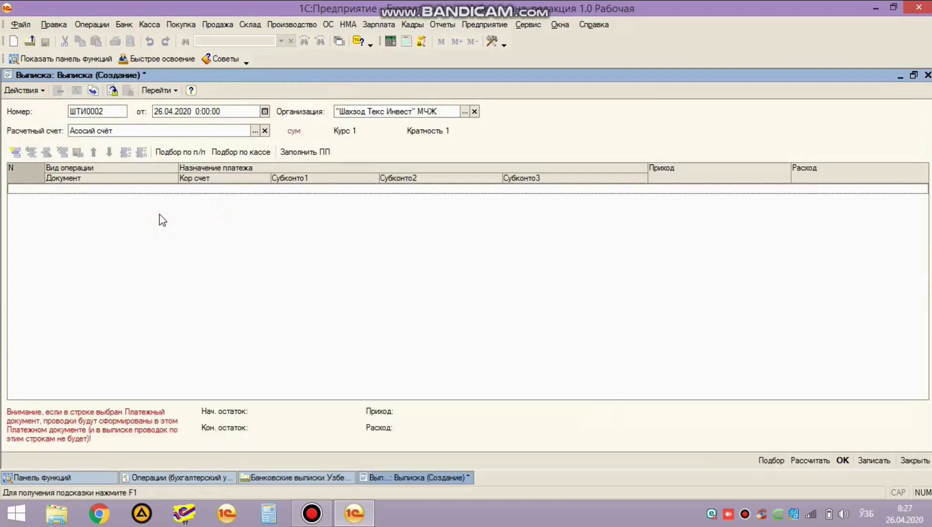
# Step: Add the first statement line and create and select cash-flow item Пеня for it
pyautogui.click(15, 153)
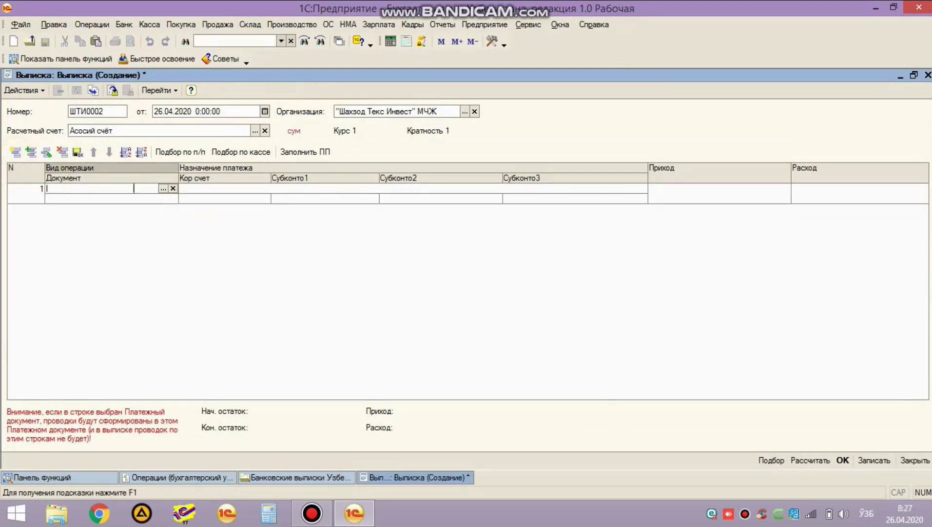
pyautogui.doubleClick(202, 198)
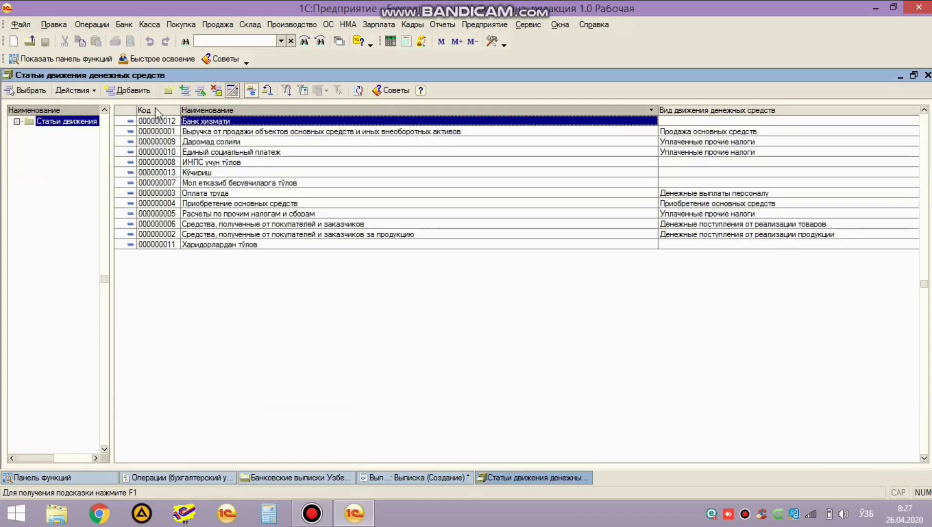
pyautogui.click(126, 89)
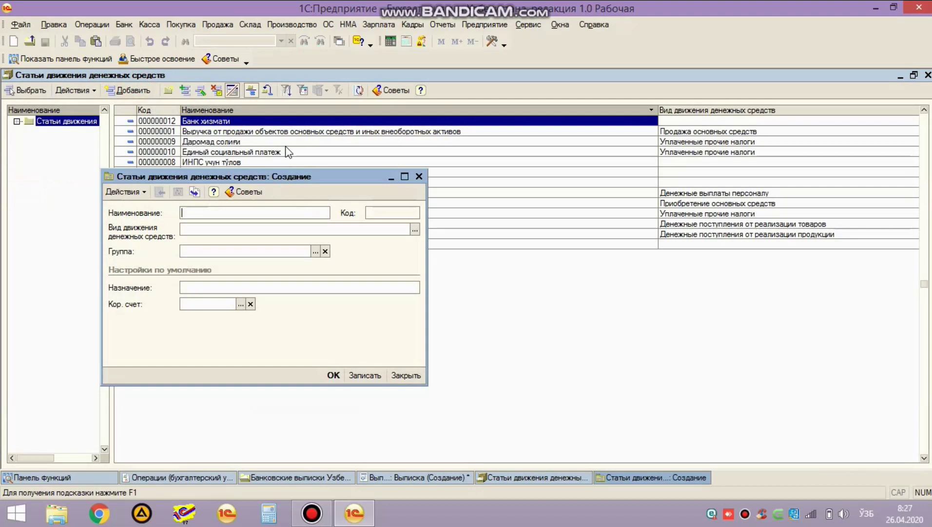
pyautogui.write('Пеня')
pyautogui.hotkey('ctrl', 'Return')
pyautogui.press('Return')
pyautogui.press('Return')
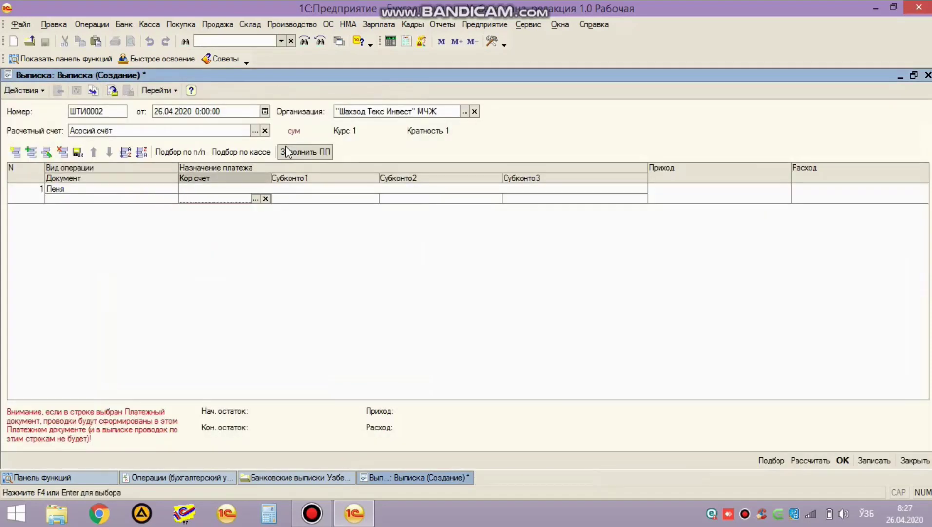
# Step: Set the line's correspondent account to 94.30 with subdivision Маъмурият
pyautogui.write('94.30')
pyautogui.press('Return')
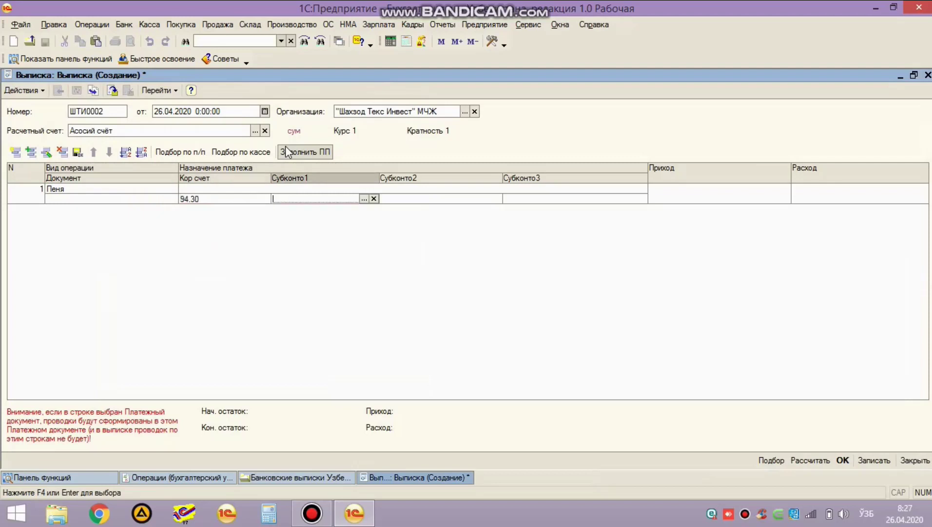
pyautogui.press('F4')
pyautogui.press('Down')
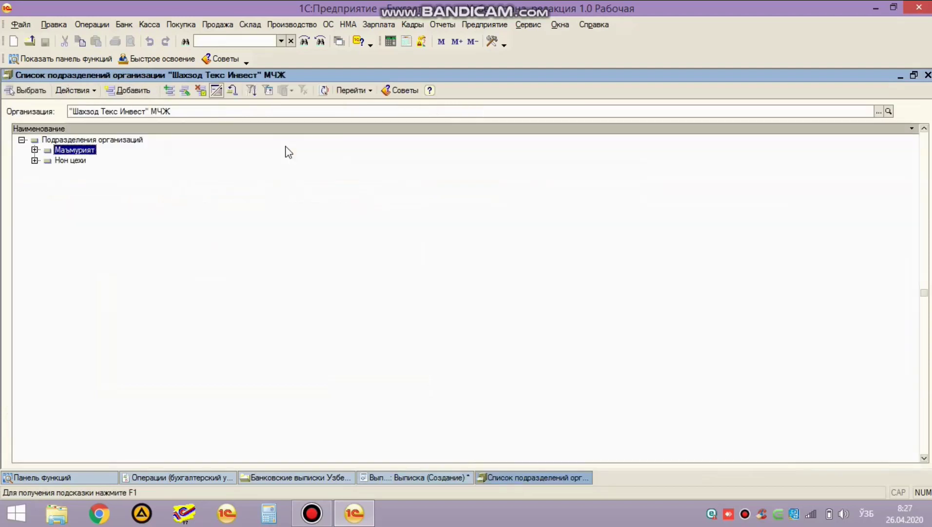
pyautogui.press('Return')
pyautogui.press('Return')
# Step: Create cost item Пеня and choose it as the second analytics
pyautogui.press('F4')
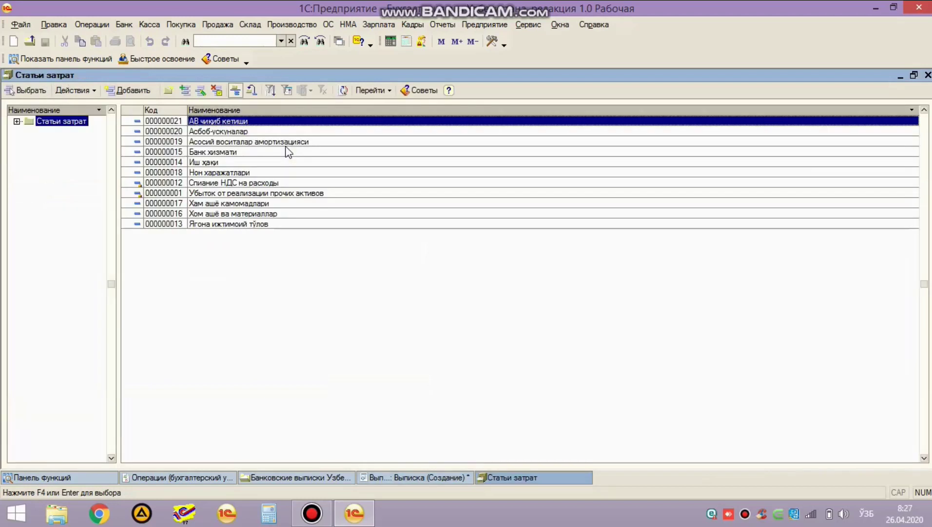
pyautogui.press('Insert')
pyautogui.write('Пеня')
pyautogui.hotkey('ctrl', 'Return')
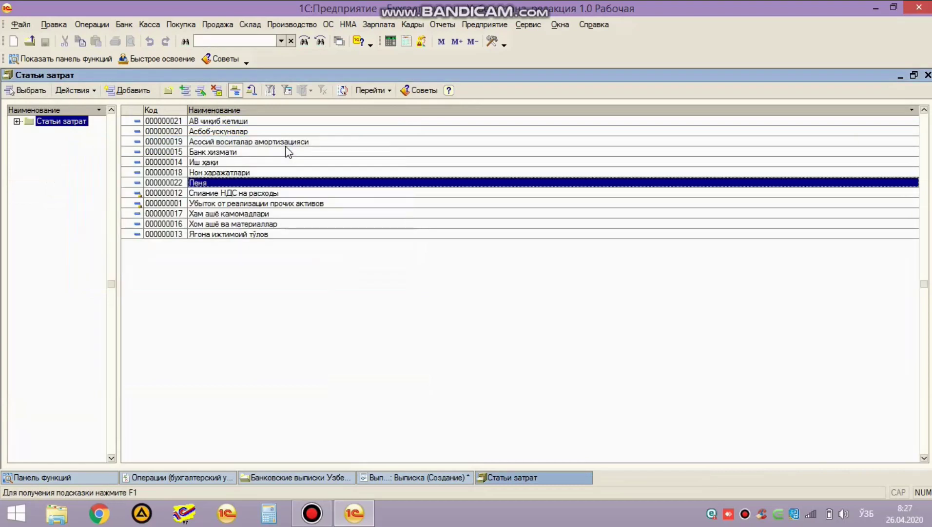
pyautogui.press('Return')
pyautogui.press('Return')
pyautogui.press('Return')
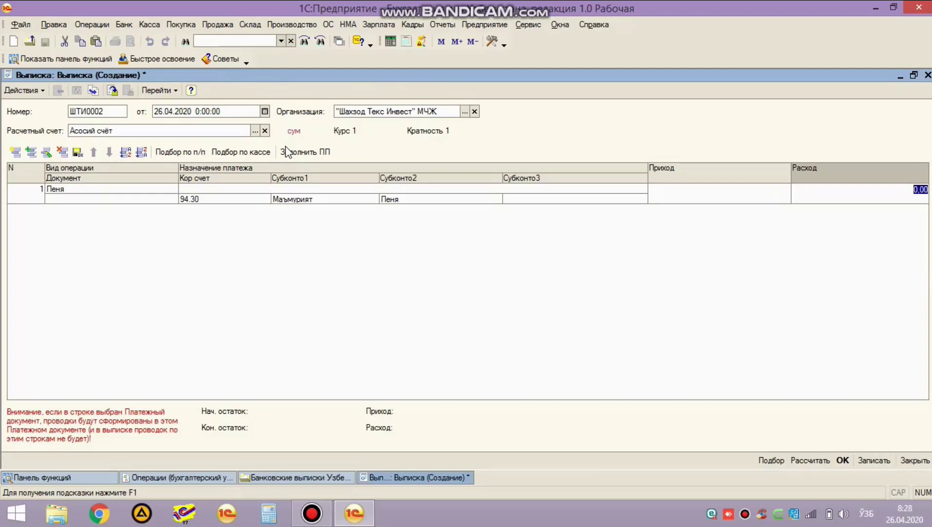
# Step: Enter the 1 000,00 expense amount and save the bank statement
pyautogui.write('100')
pyautogui.press('Return')
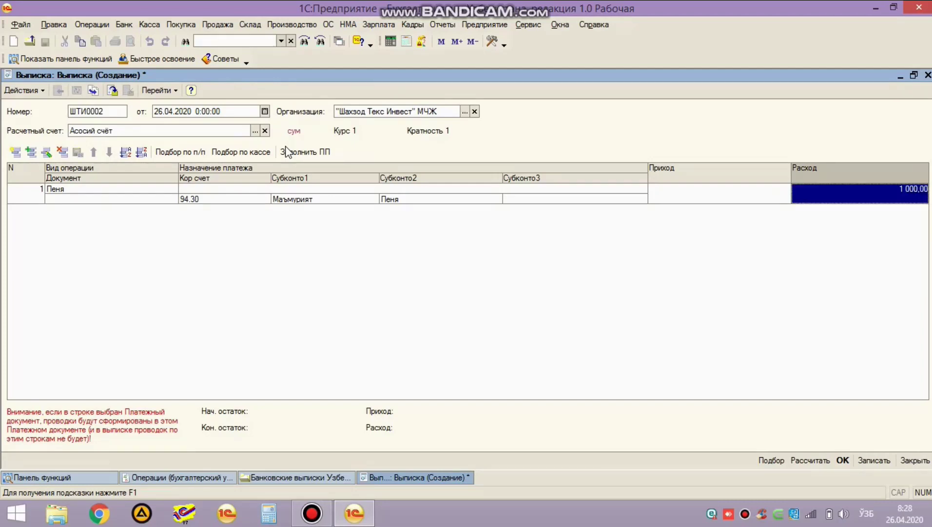
pyautogui.hotkey('ctrl', 'Return')
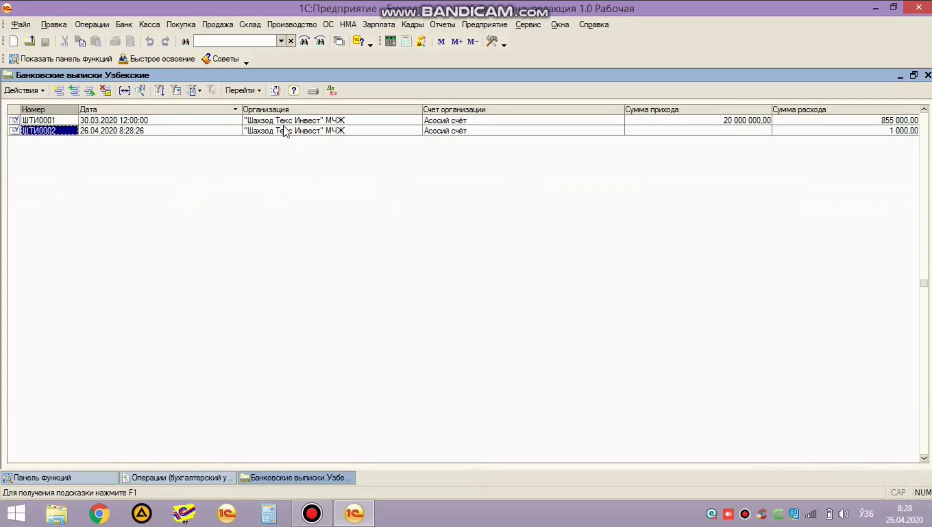
# Step: Review statement ШТИ0002's 94.30/51.10 posting, then mark it for deletion
pyautogui.click(332, 90)
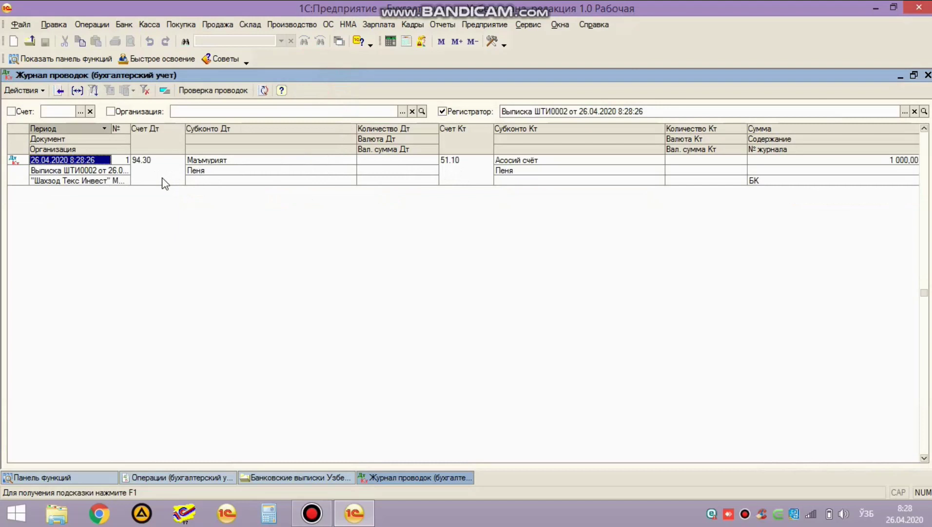
pyautogui.press('Escape')
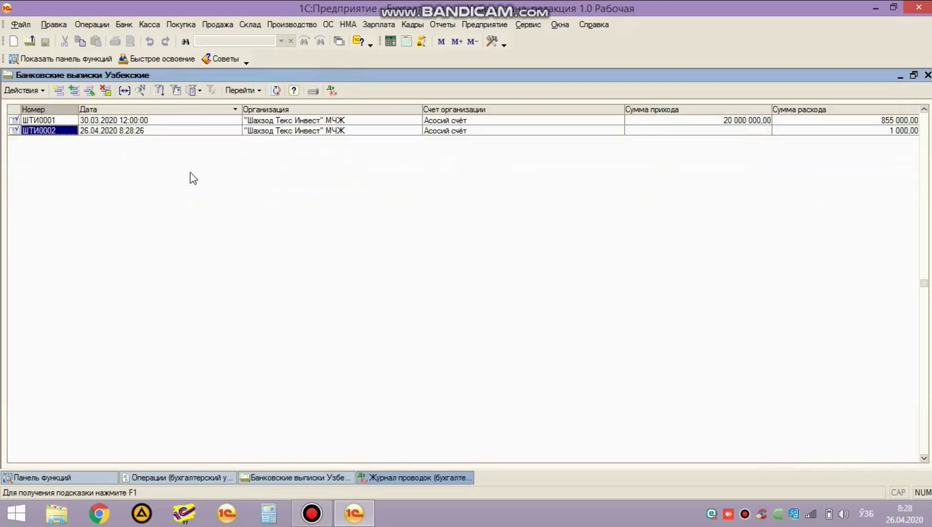
pyautogui.press('Delete')
pyautogui.press('Return')
# Step: Start a new manual accounting operation from the operations list
pyautogui.click(210, 479)
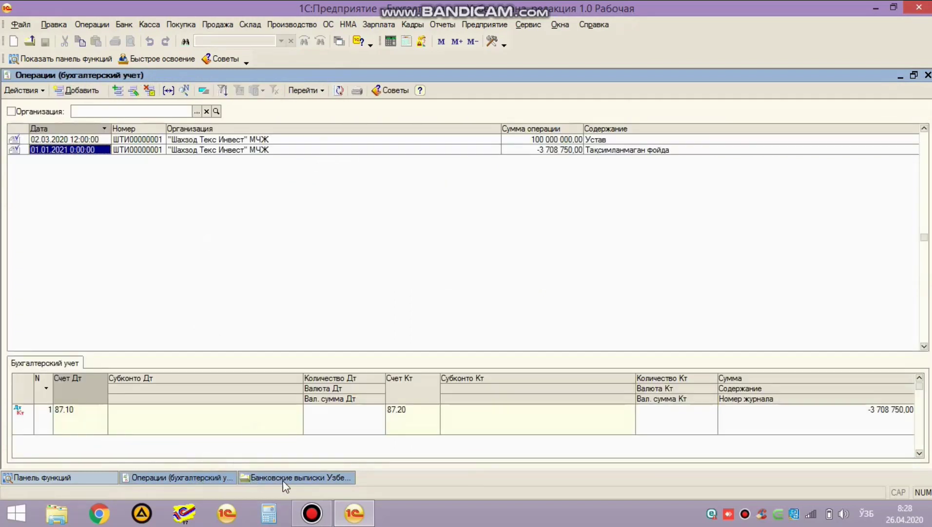
pyautogui.click(105, 193)
pyautogui.click(82, 91)
# Step: Enter content 'Пеня' and add a posting debiting 94.30 with cost item Пеня
pyautogui.click(143, 166)
pyautogui.write('Пеня')
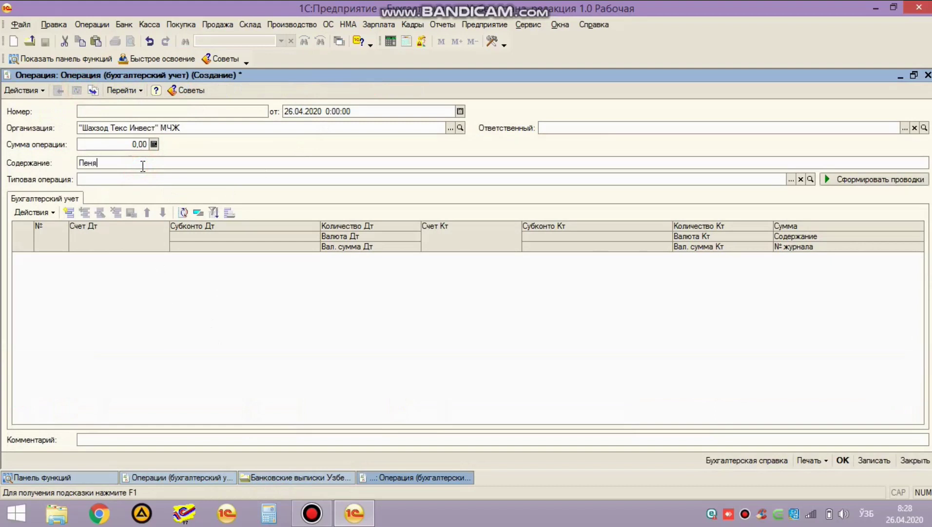
pyautogui.click(255, 314)
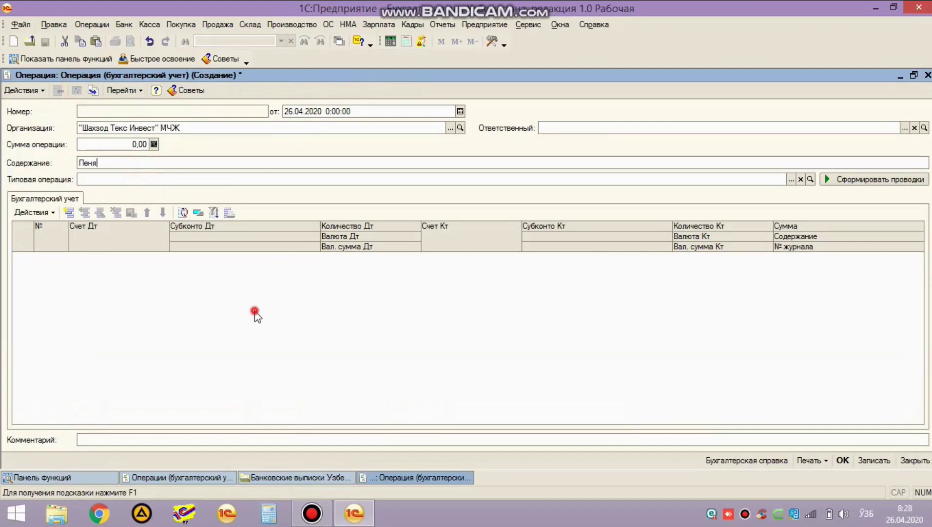
pyautogui.click(69, 213)
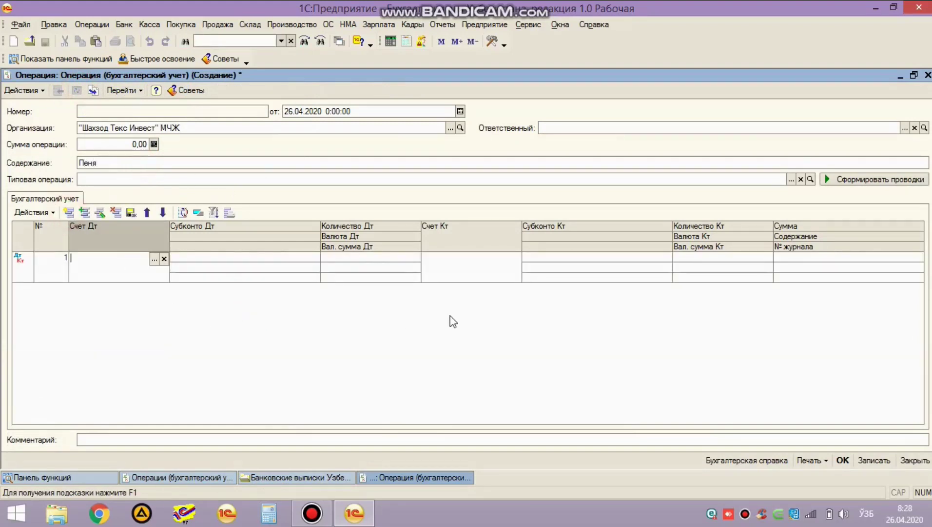
pyautogui.write('9430')
pyautogui.press('Return')
pyautogui.press('Return')
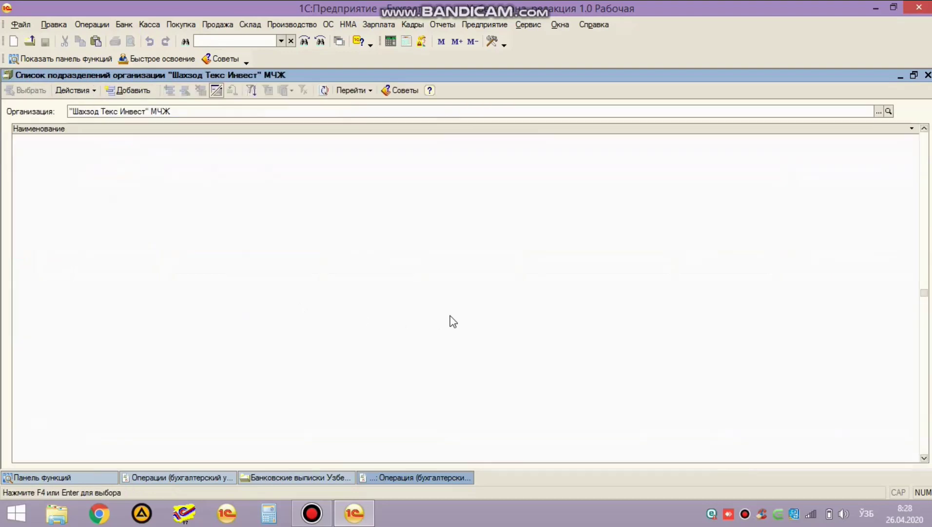
pyautogui.press('Return')
pyautogui.press('Return')
pyautogui.press('Return')
pyautogui.press('Down')
pyautogui.press('Down')
pyautogui.press('Down')
pyautogui.press('Down')
pyautogui.press('Down')
pyautogui.press('Down')
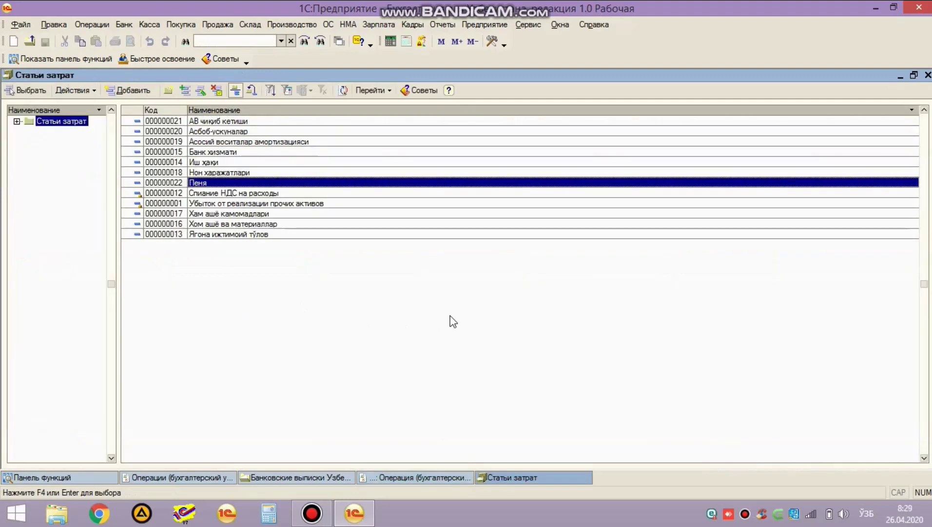
pyautogui.press('Return')
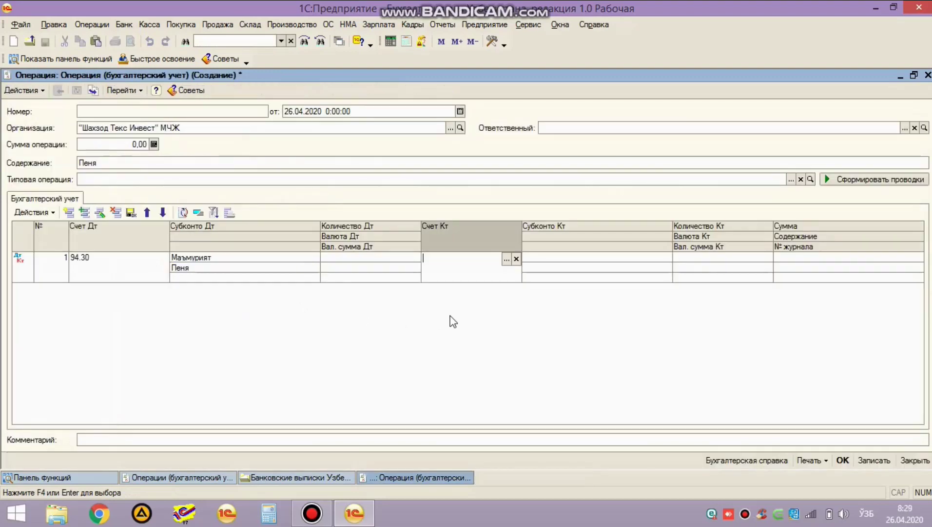
# Step: Credit 64.90 Прочие налоги и сборы for 1 000,00 and save the operation
pyautogui.write('64')
pyautogui.press('Down')
pyautogui.press('Down')
pyautogui.press('Down')
pyautogui.press('Down')
pyautogui.press('Down')
pyautogui.press('Down')
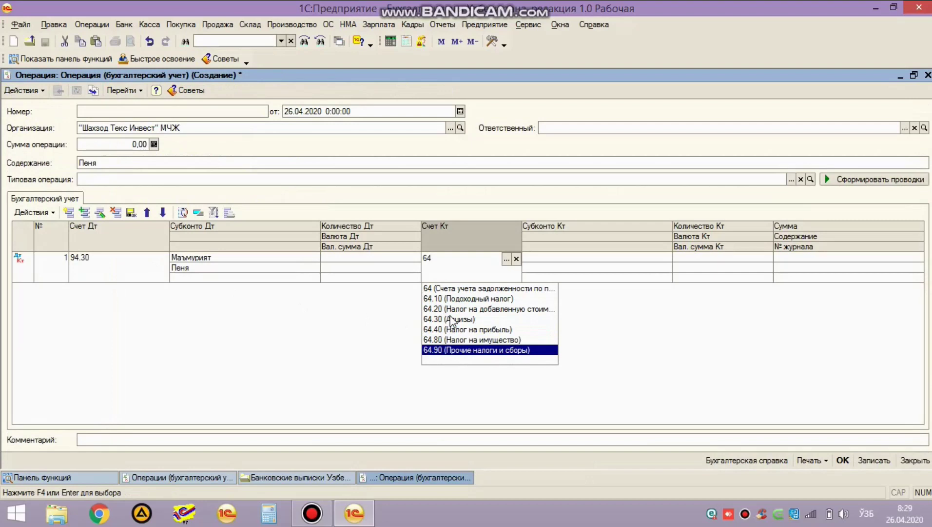
pyautogui.press('Return')
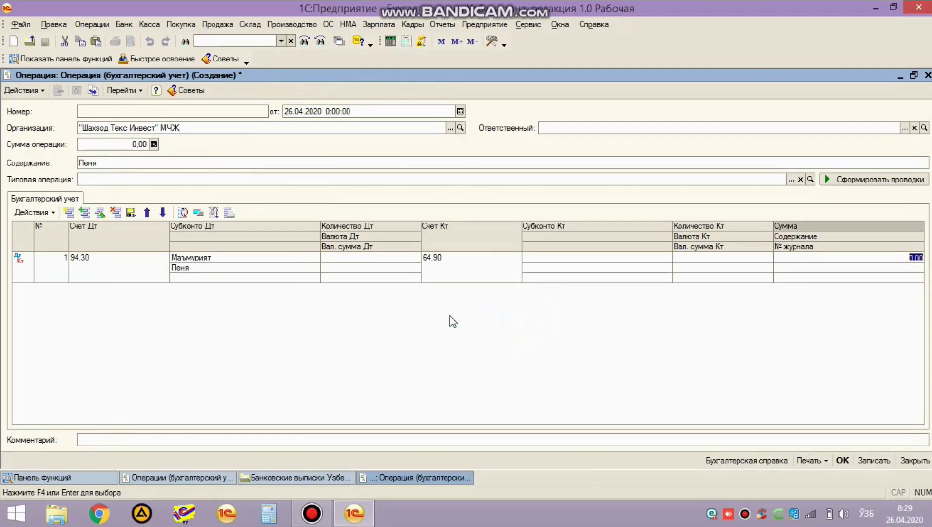
pyautogui.write('1000')
pyautogui.press('Return')
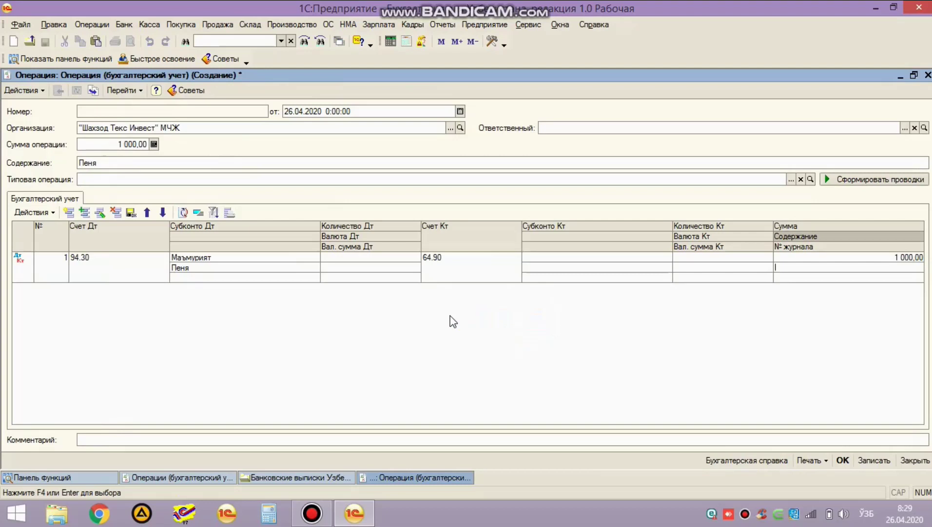
pyautogui.hotkey('ctrl', 'Return')
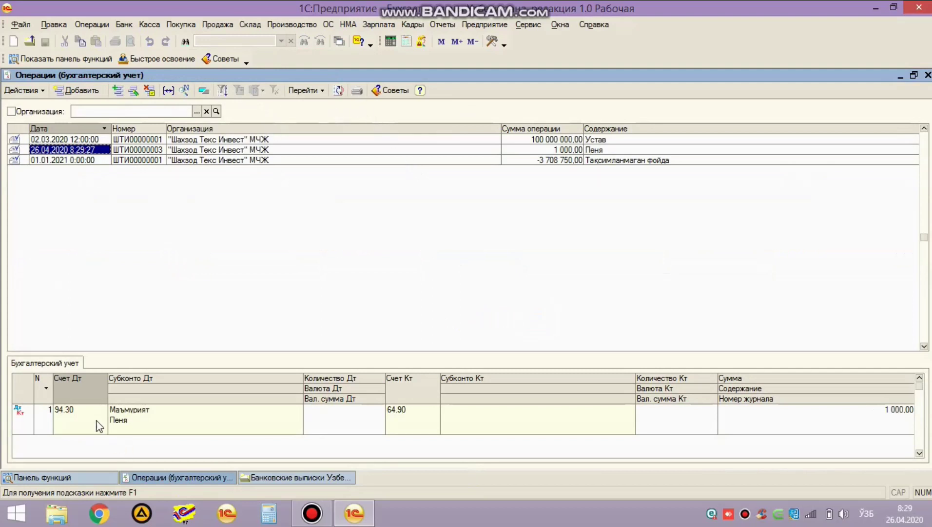
# Step: Close the operations list and remove the deletion mark from statement ШТИ0002
pyautogui.moveTo(383, 356); pyautogui.dragTo(382, 346)
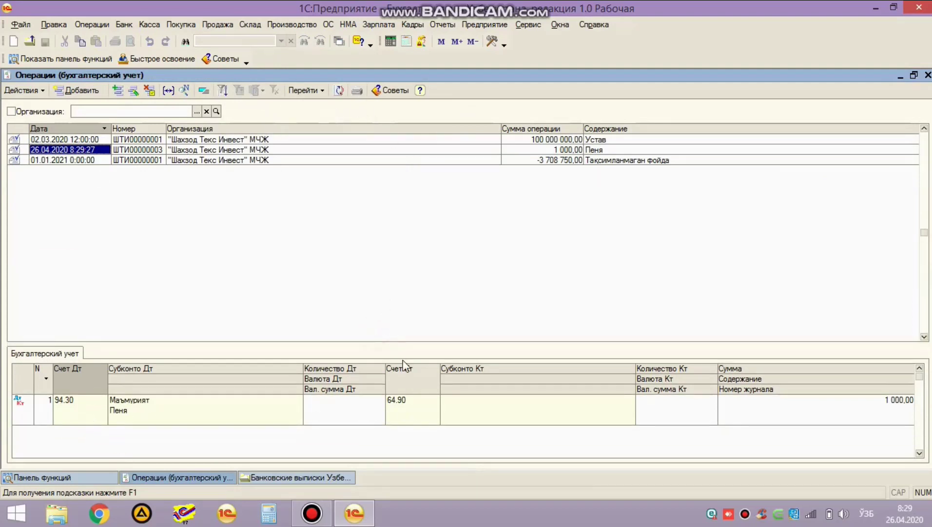
pyautogui.press('Escape')
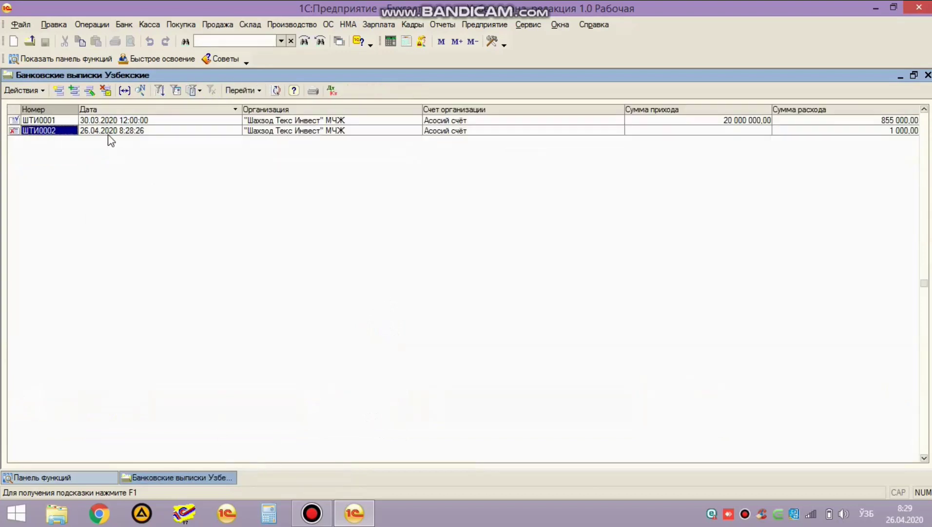
pyautogui.doubleClick(108, 135)
pyautogui.press('Return')
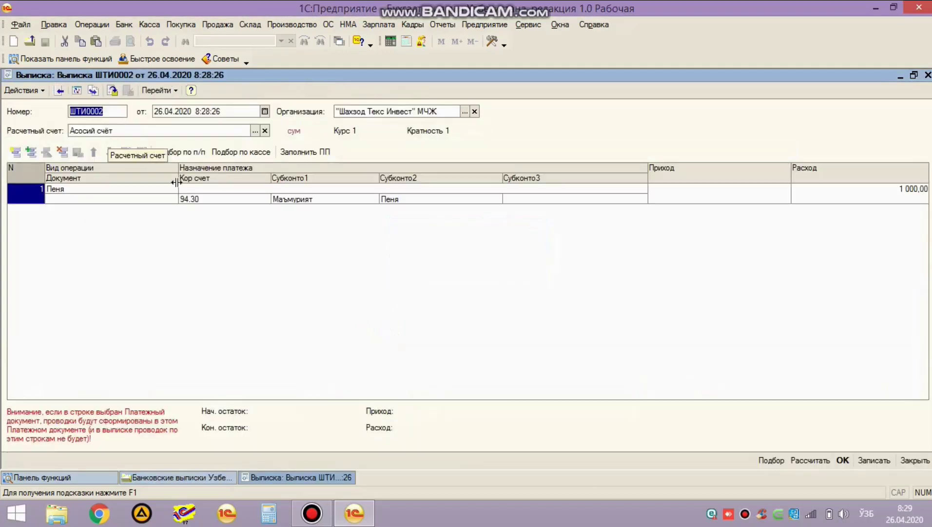
# Step: Change the correspondent account to 64.90, save, and check the 64.90/51.10 posting
pyautogui.doubleClick(199, 199)
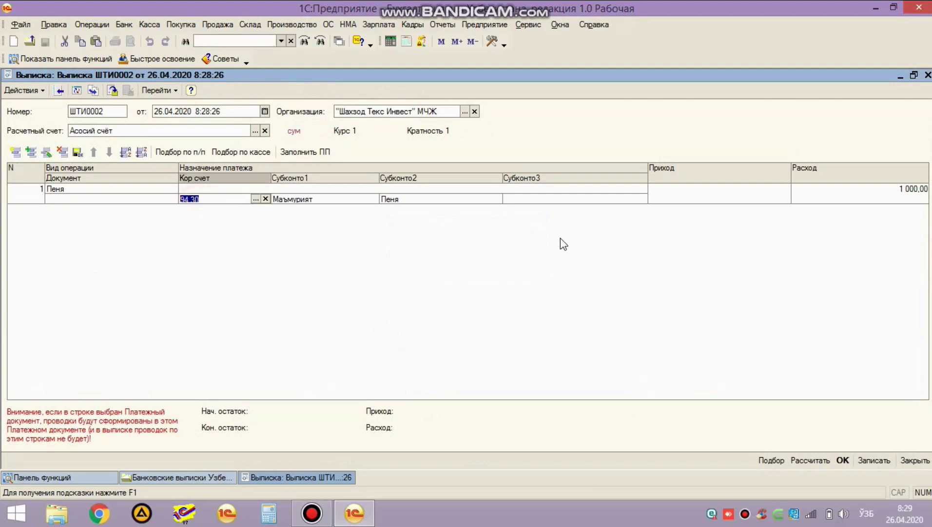
pyautogui.write('64.90')
pyautogui.press('Return')
pyautogui.press('Return')
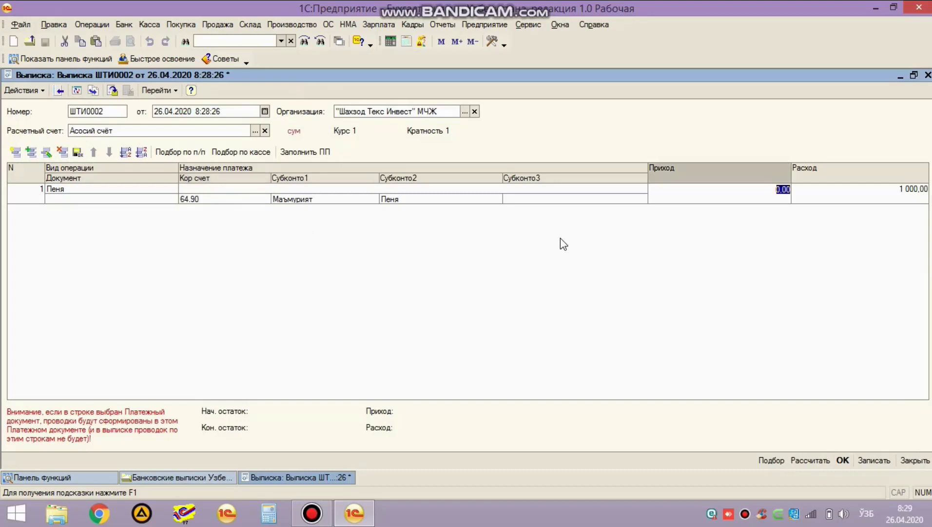
pyautogui.press('Return')
pyautogui.press('Return')
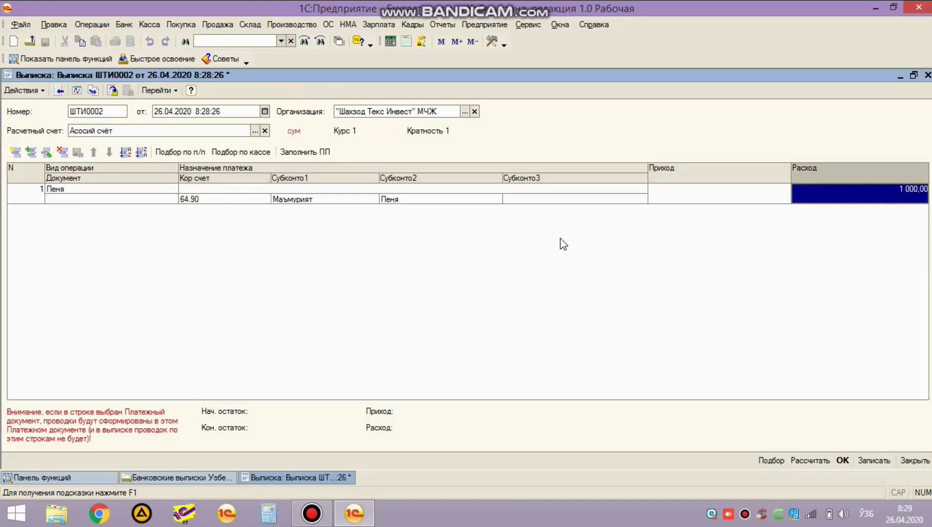
pyautogui.hotkey('ctrl', 'Return')
pyautogui.click(332, 90)
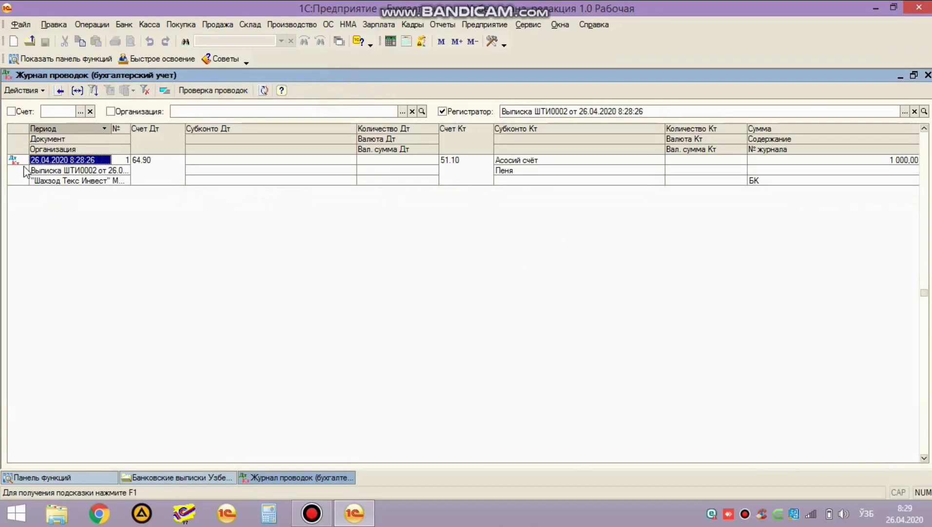
pyautogui.press('Escape')
pyautogui.press('Escape')
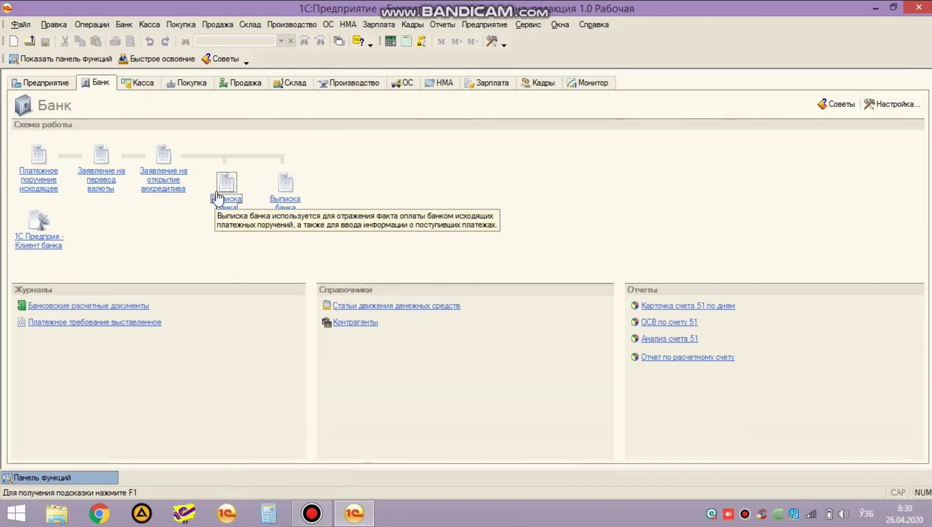
# Step: Open the turnover balance sheet and scroll down to the account rows
pyautogui.click(442, 24)
pyautogui.click(442, 40)
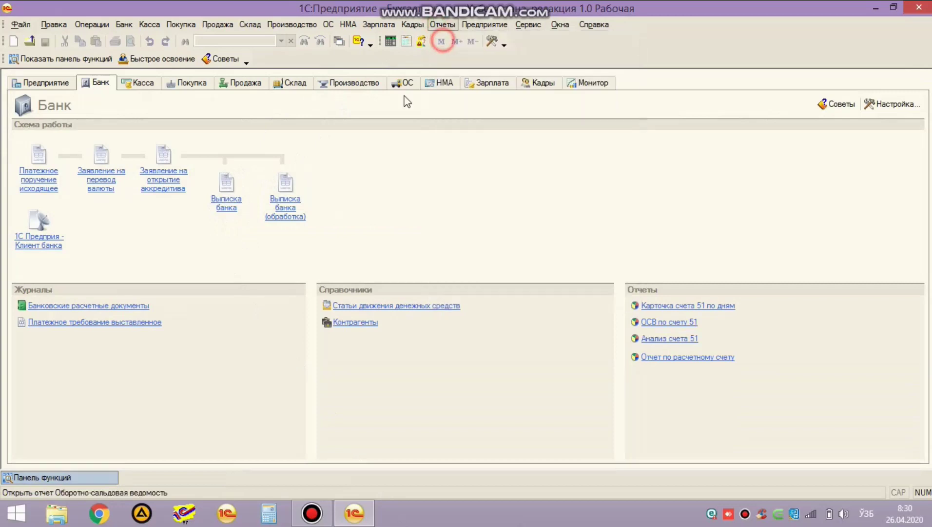
pyautogui.click(249, 295)
pyautogui.scroll(-4, 296, 299)
pyautogui.scroll(-9, 297, 299)
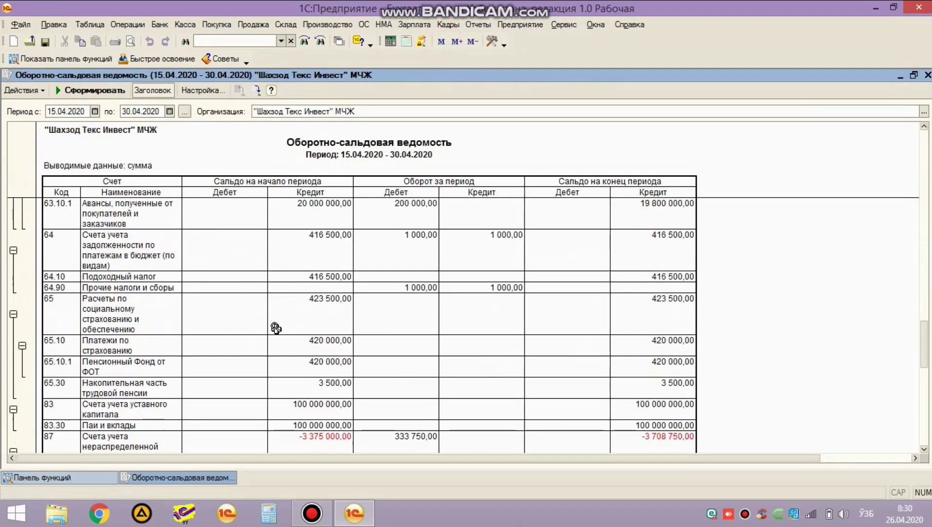
# Step: Verify 64.90 shows 1 000,00 debit and credit turnover, then close the report
pyautogui.click(156, 287)
pyautogui.click(480, 287)
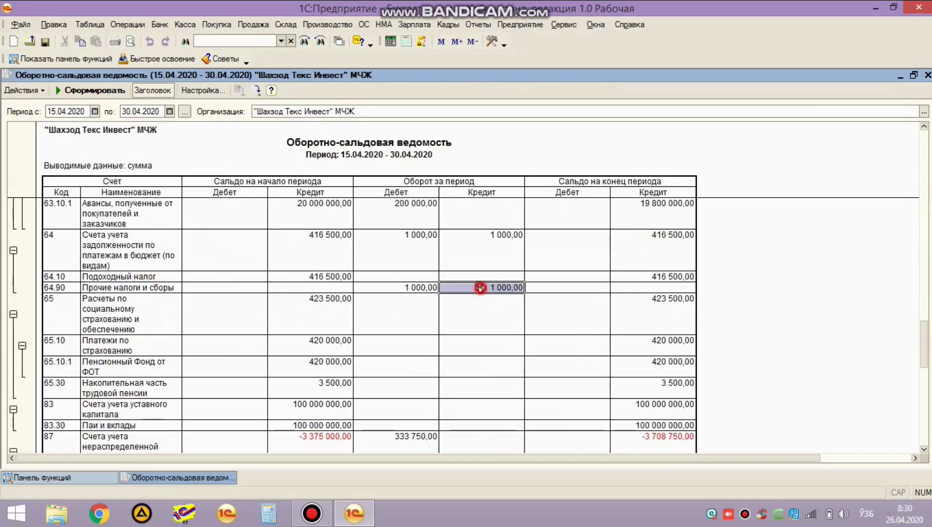
pyautogui.click(401, 289)
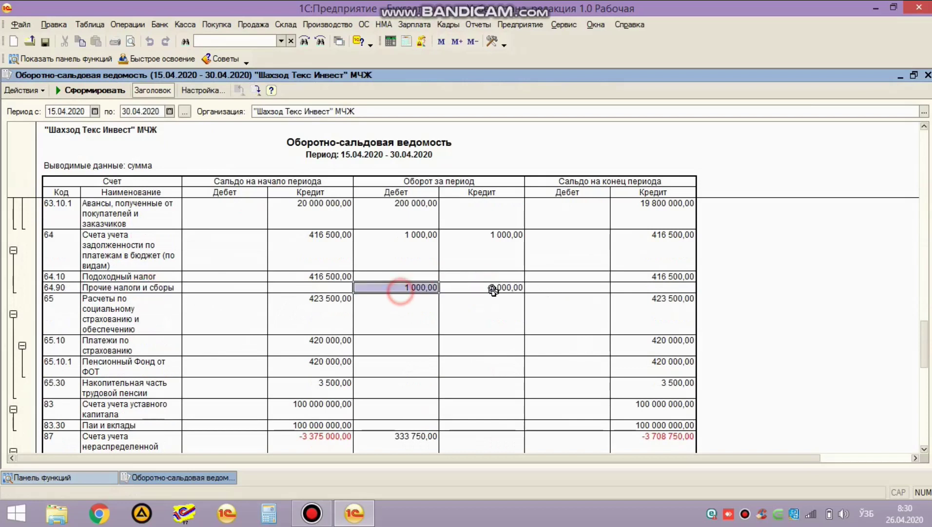
pyautogui.click(625, 286)
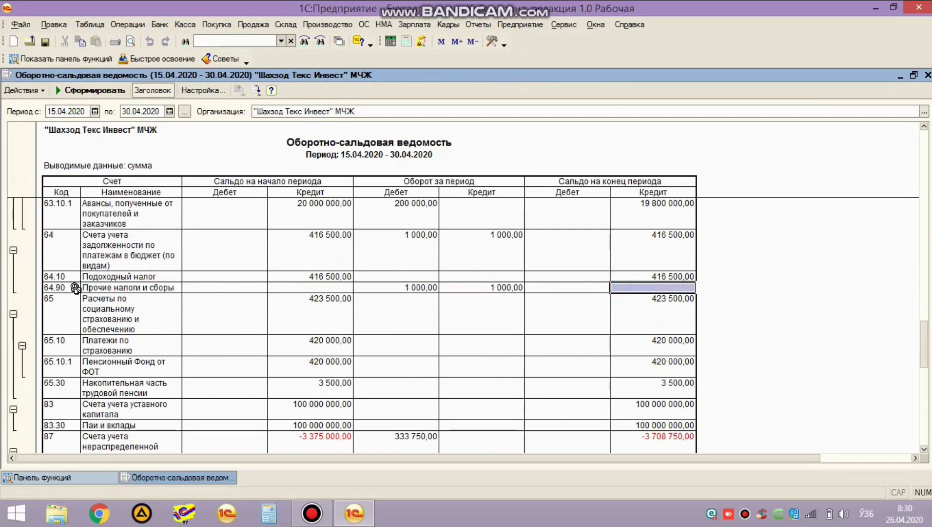
pyautogui.click(71, 286)
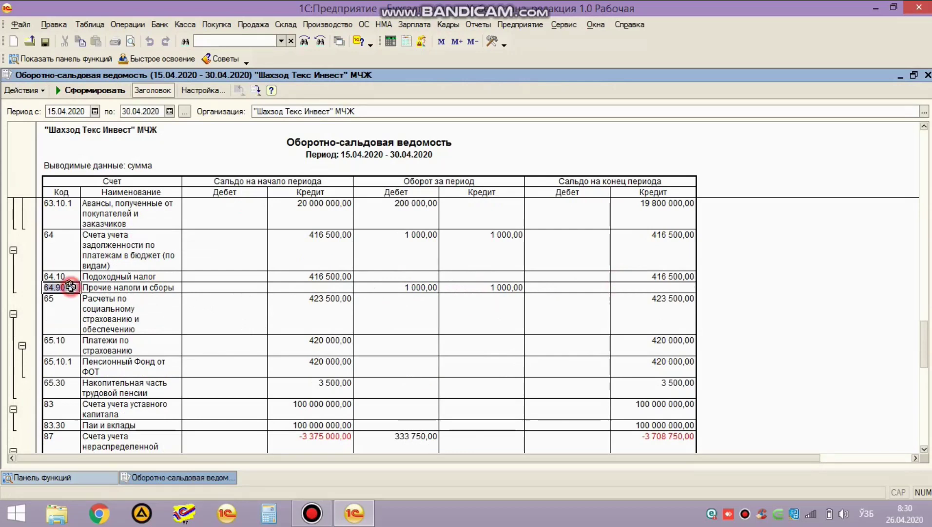
pyautogui.click(420, 290)
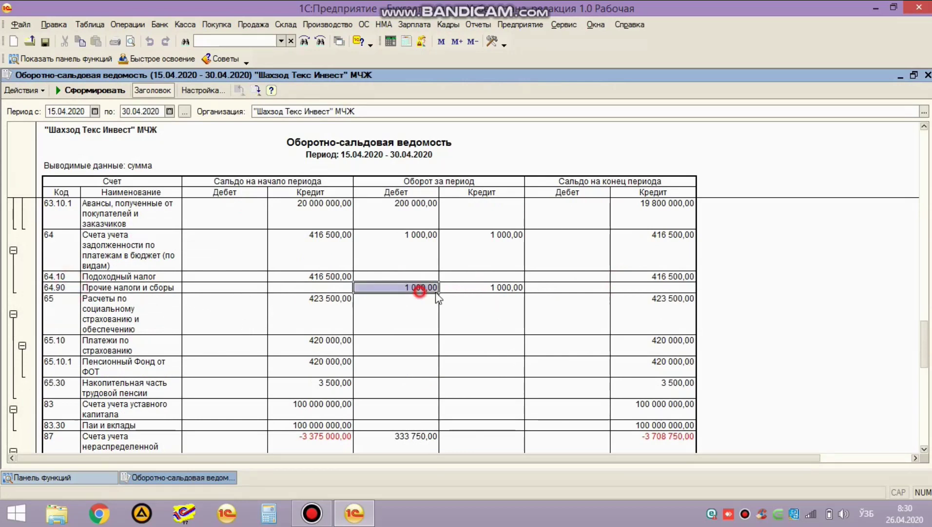
pyautogui.click(508, 288)
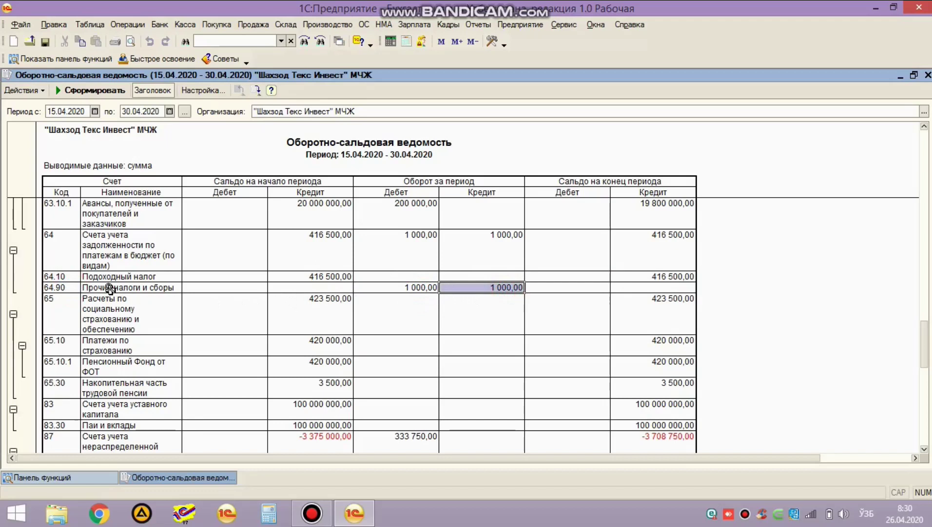
pyautogui.click(73, 287)
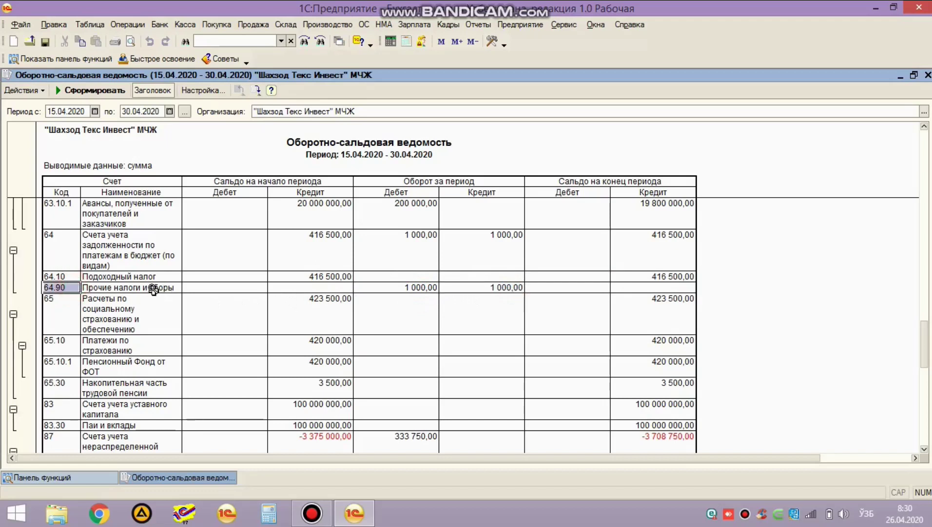
pyautogui.click(146, 289)
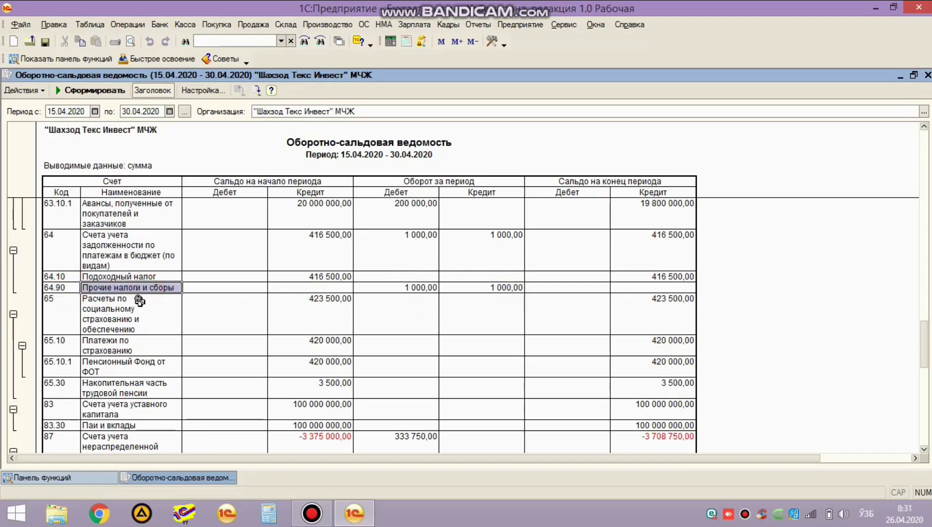
pyautogui.click(423, 289)
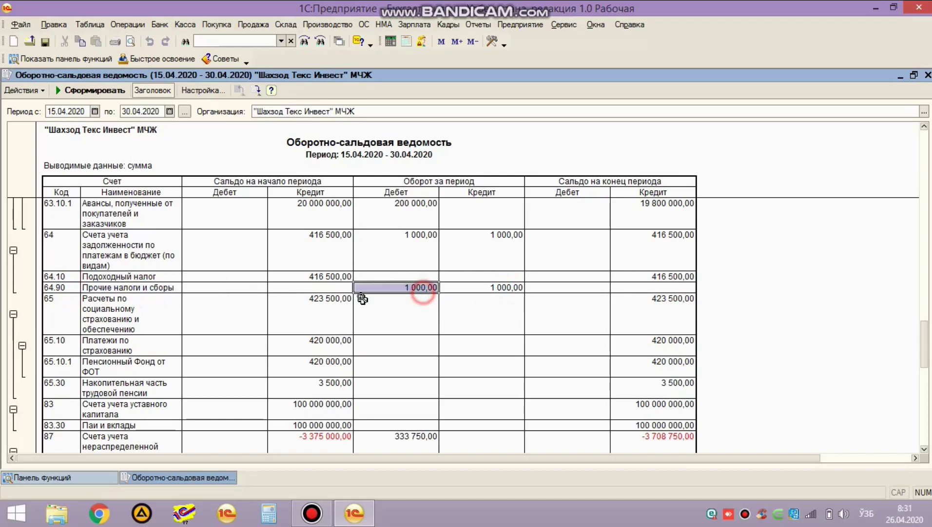
pyautogui.scroll(-15, 189, 317)
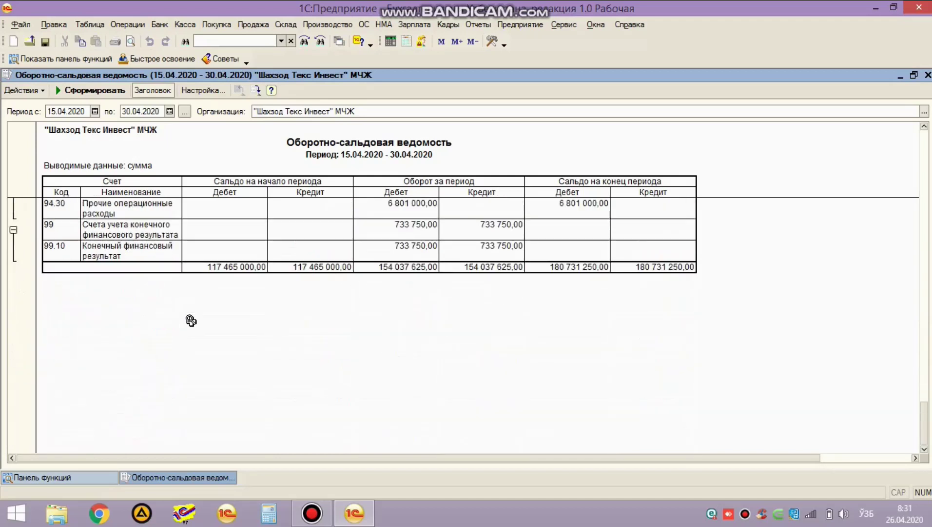
pyautogui.scroll(2, 191, 321)
pyautogui.press('Escape')
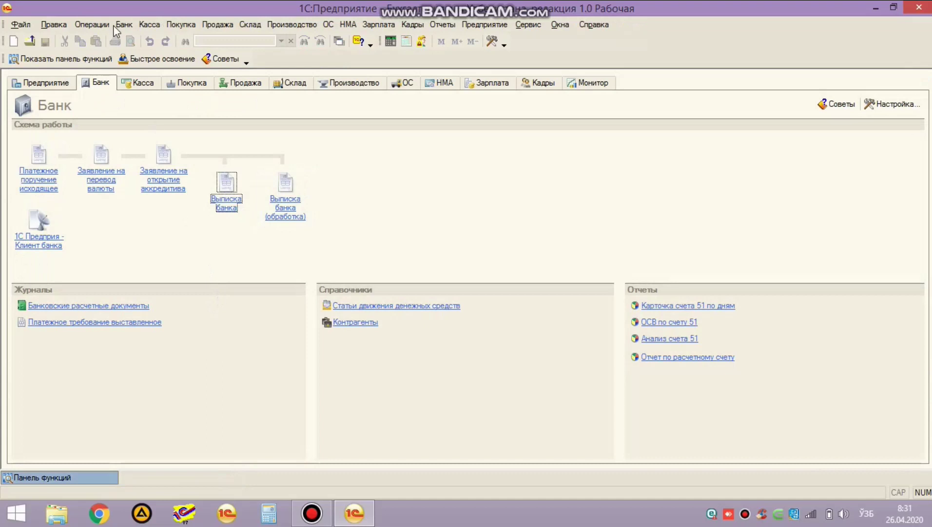
# Step: Create a new manual operation with content 'Банк фоизи'
pyautogui.click(92, 24)
pyautogui.click(103, 52)
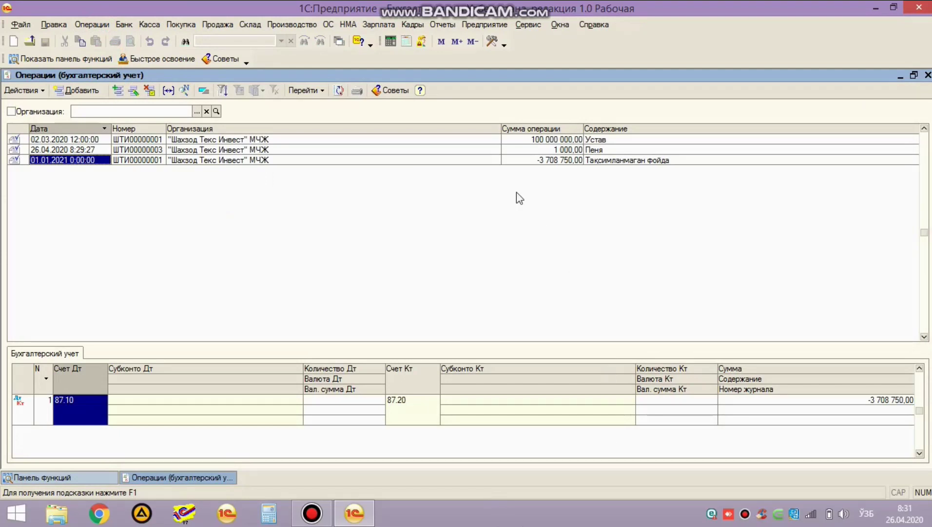
pyautogui.click(72, 91)
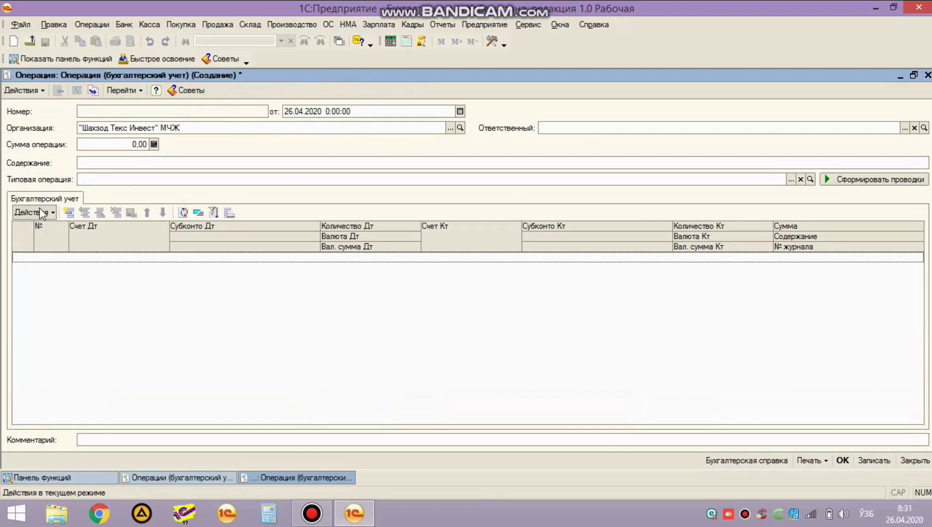
pyautogui.click(105, 163)
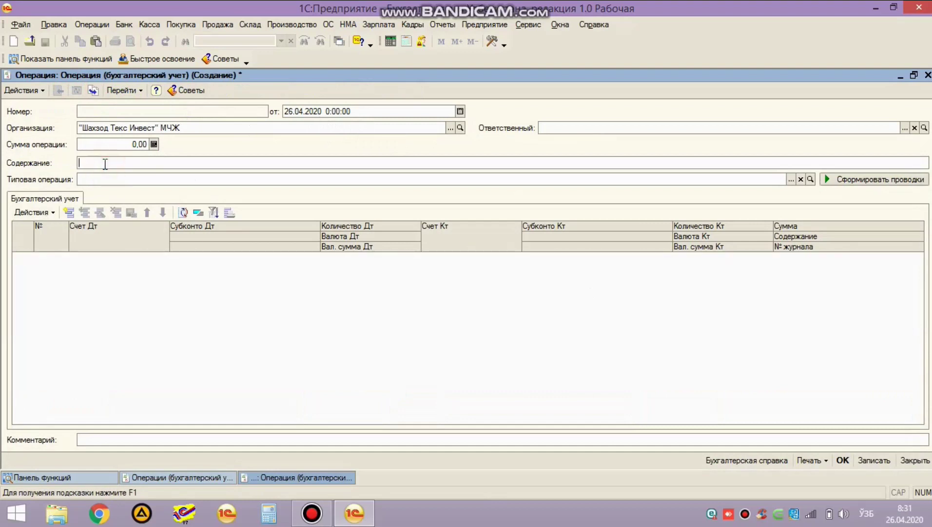
pyautogui.write('Банк фоизи')
# Step: Add a posting line debiting 96.10 and open the chart of accounts to check it
pyautogui.doubleClick(85, 308)
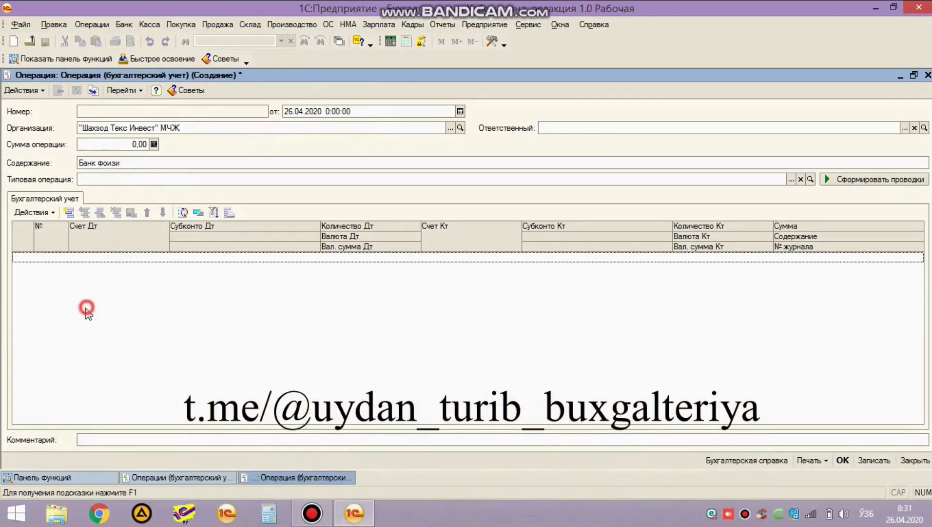
pyautogui.click(74, 213)
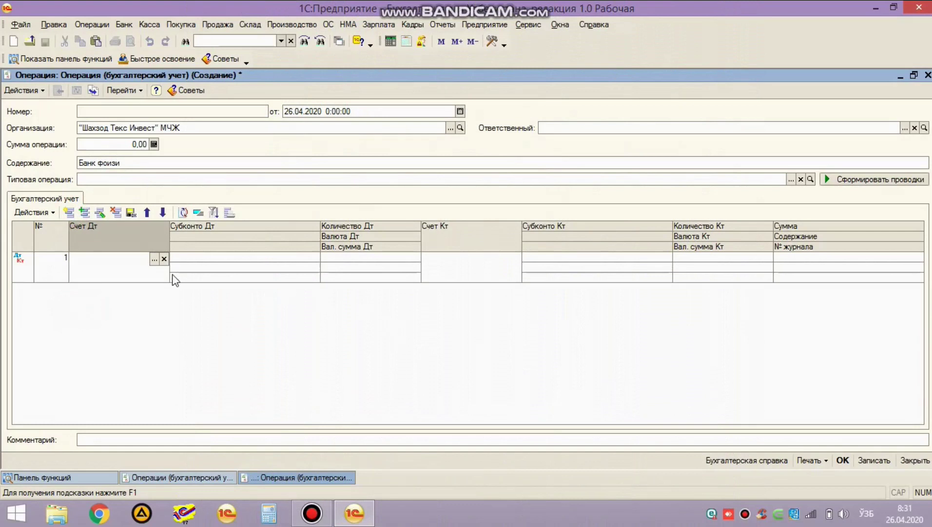
pyautogui.write('96')
pyautogui.press('Down')
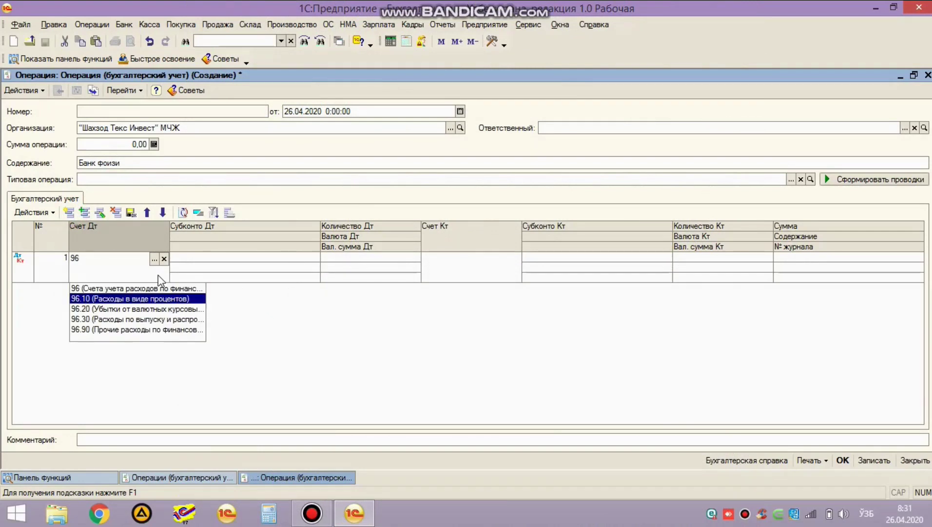
pyautogui.press('Return')
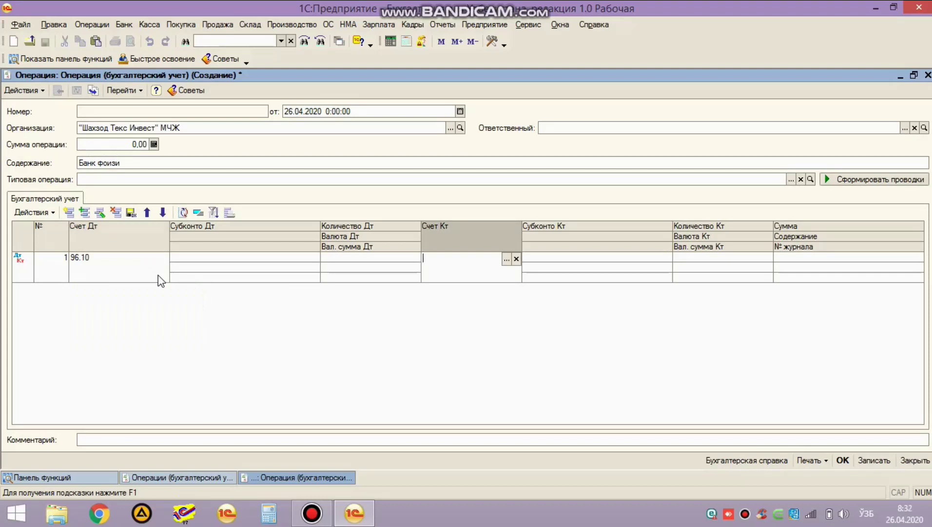
pyautogui.click(126, 258)
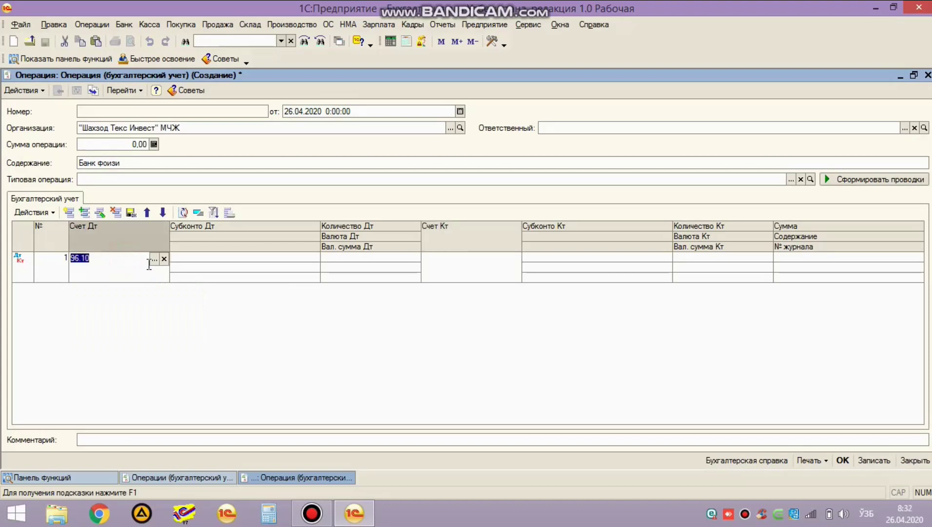
pyautogui.click(151, 262)
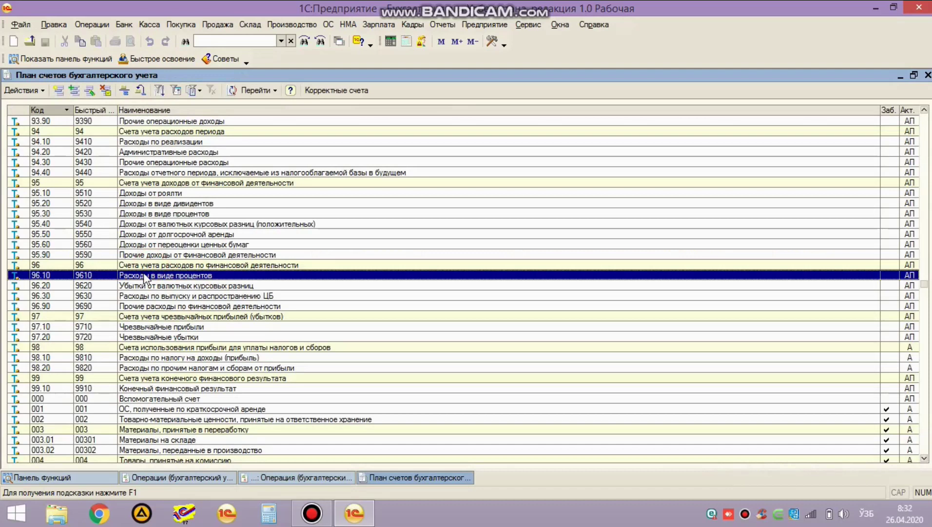
# Step: Confirm debit 96.10 and set the credit account to 68.12 instead of 69.20
pyautogui.doubleClick(167, 277)
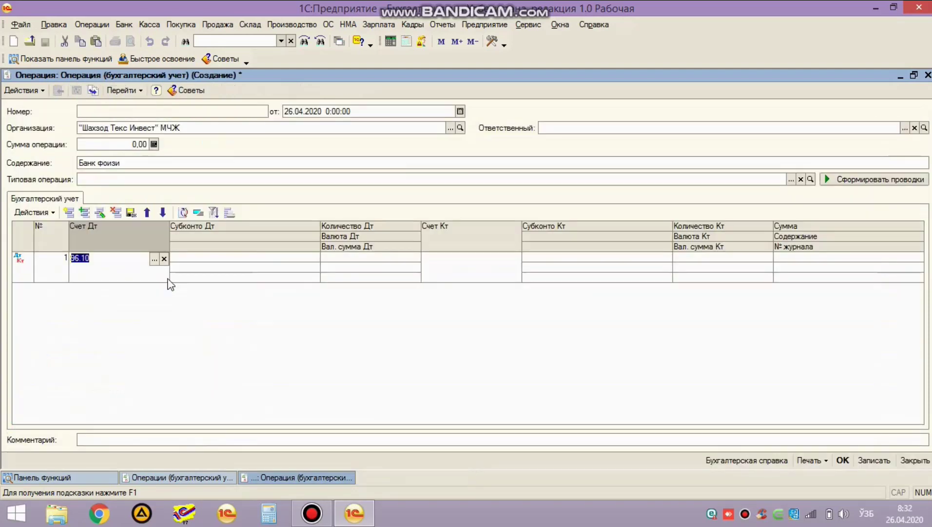
pyautogui.click(176, 313)
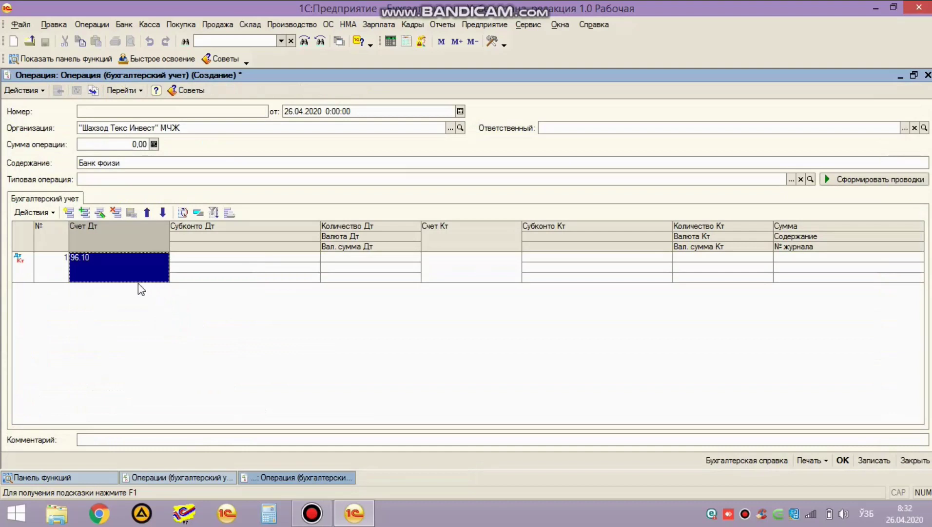
pyautogui.click(133, 261)
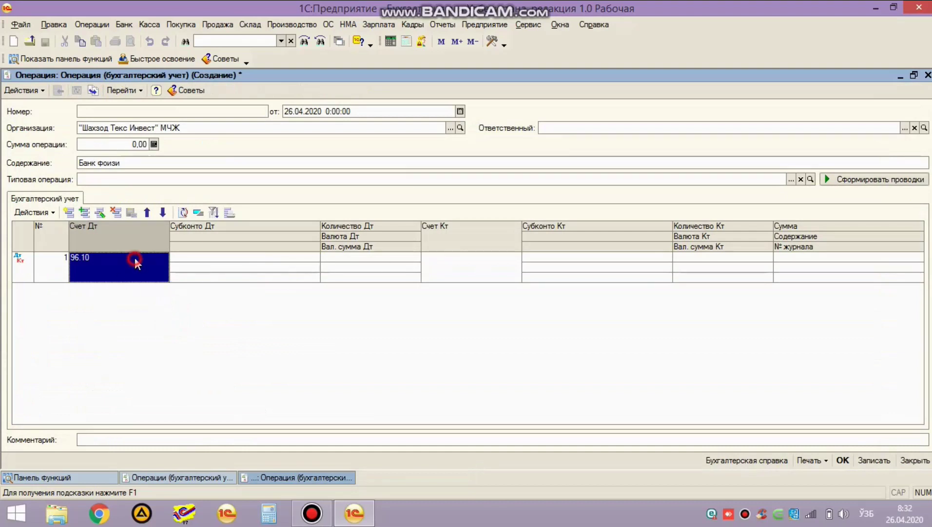
pyautogui.press('Return')
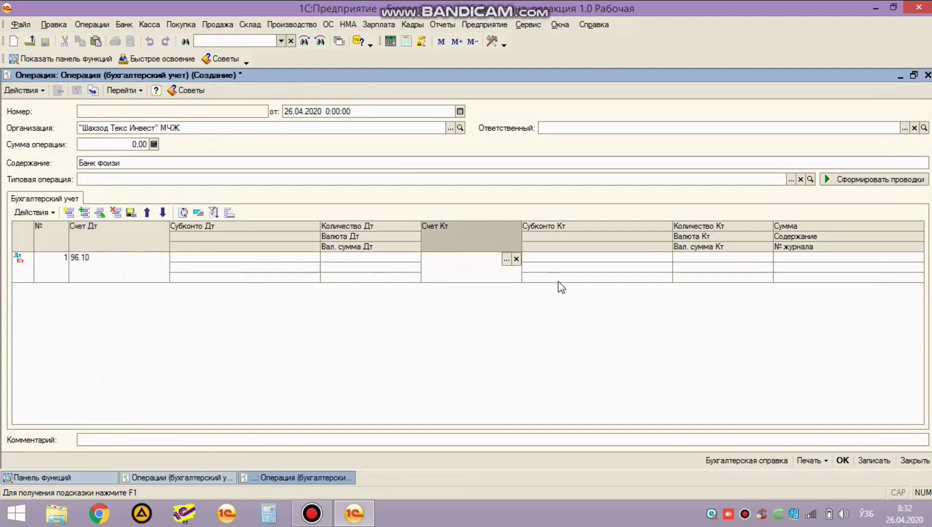
pyautogui.write('69.20')
pyautogui.press('Return')
pyautogui.press('Return')
pyautogui.press('F4')
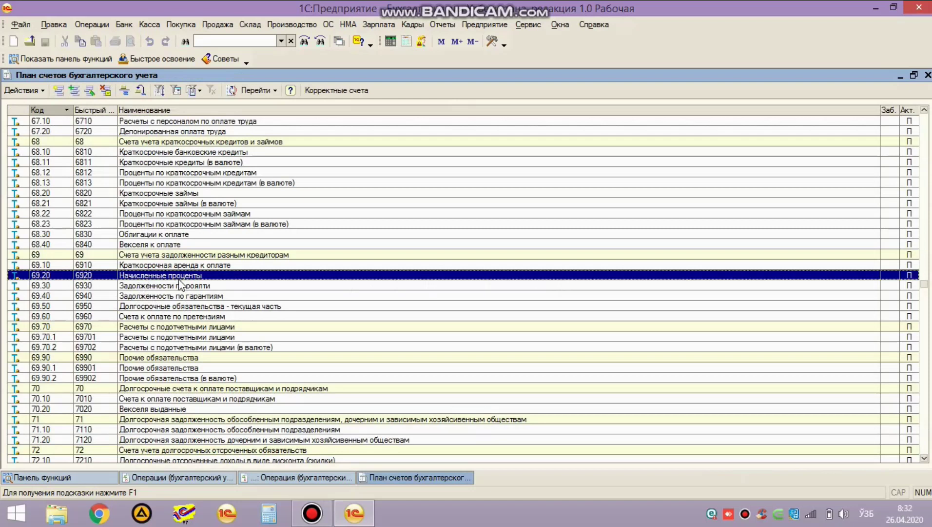
pyautogui.click(67, 174)
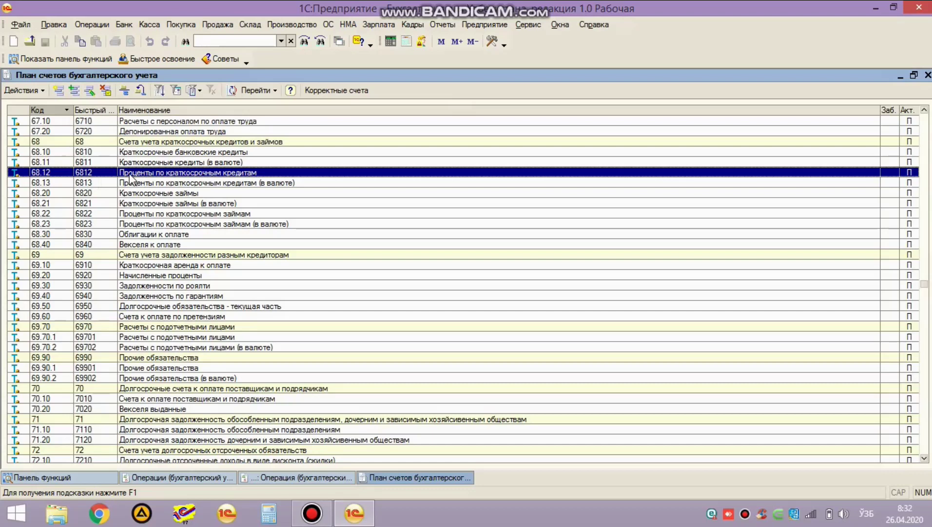
pyautogui.doubleClick(129, 173)
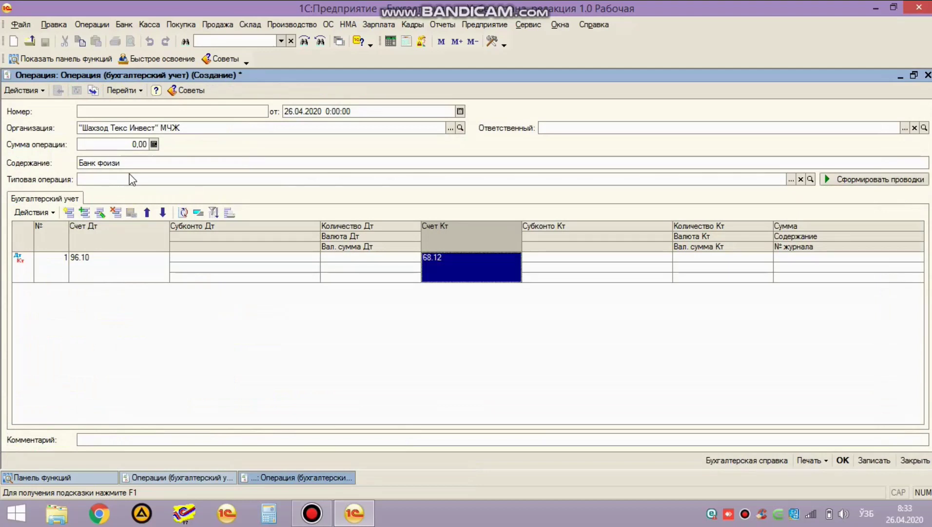
# Step: Create counterparty Миллий банк and set it with Основной договор as credit analytics
pyautogui.click(462, 278)
pyautogui.press('Return')
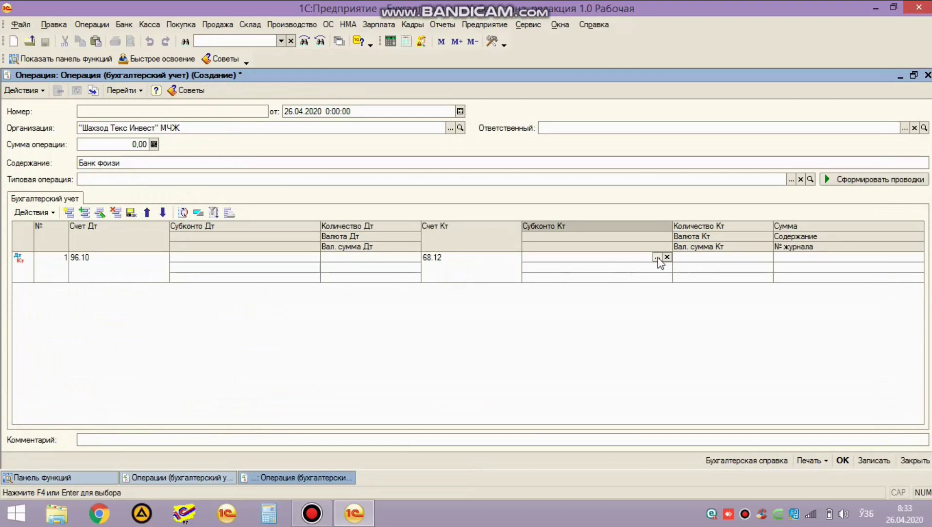
pyautogui.click(658, 258)
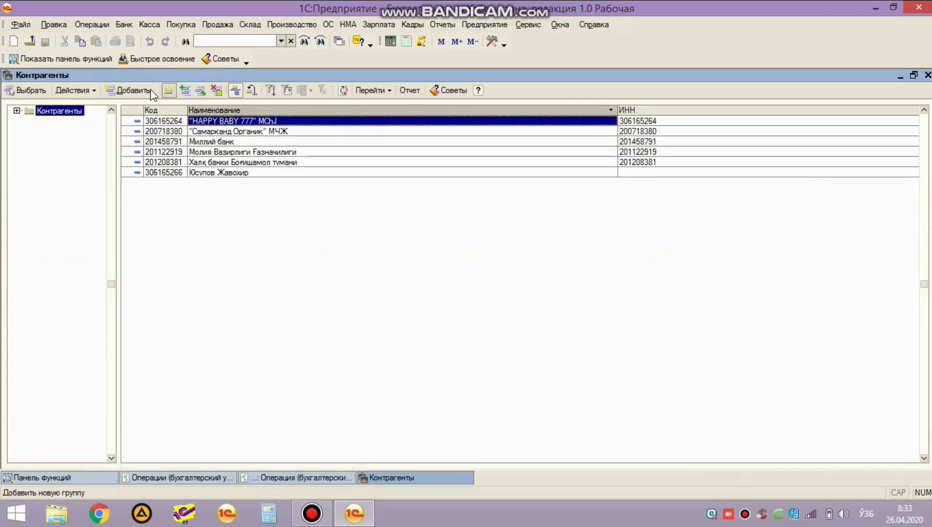
pyautogui.click(129, 90)
pyautogui.write('Миллий банк')
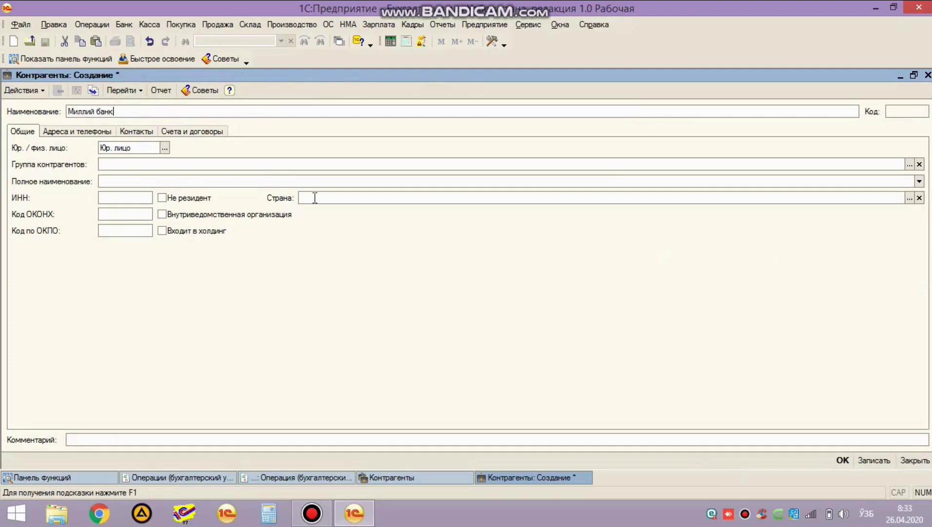
pyautogui.press('Tab')
pyautogui.click(139, 194)
pyautogui.hotkey('ctrl', 'Return')
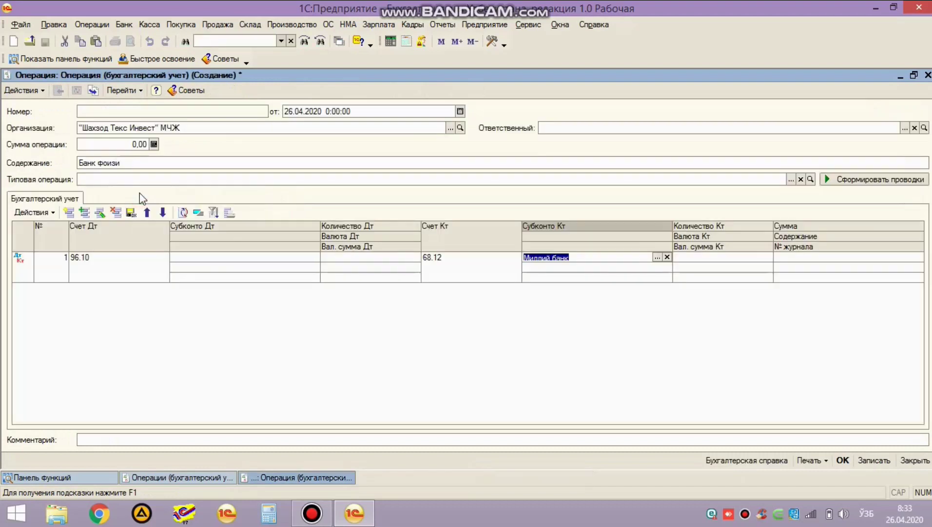
pyautogui.press('Return')
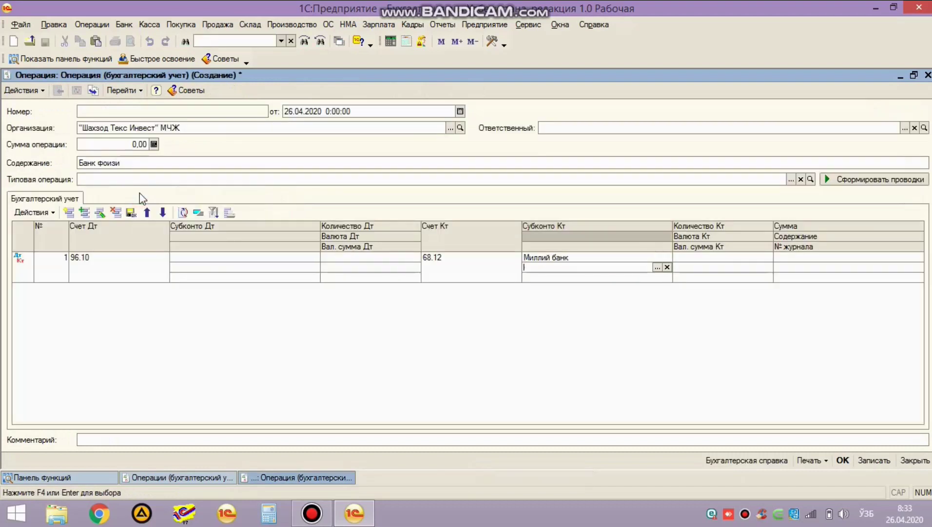
pyautogui.press('Return')
pyautogui.press('Return')
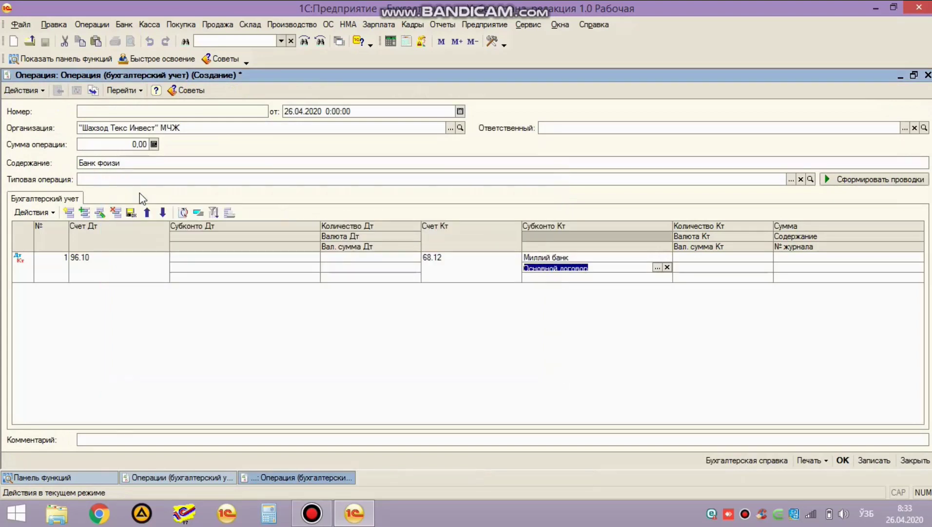
pyautogui.press('Return')
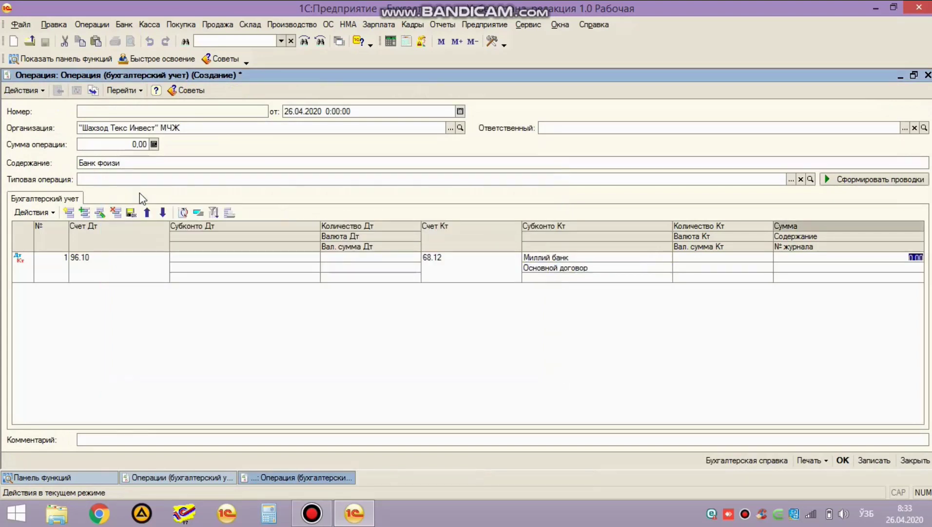
# Step: Enter the 5 000 000 amount, keep the date, and save the operation
pyautogui.write('5000000')
pyautogui.press('Return')
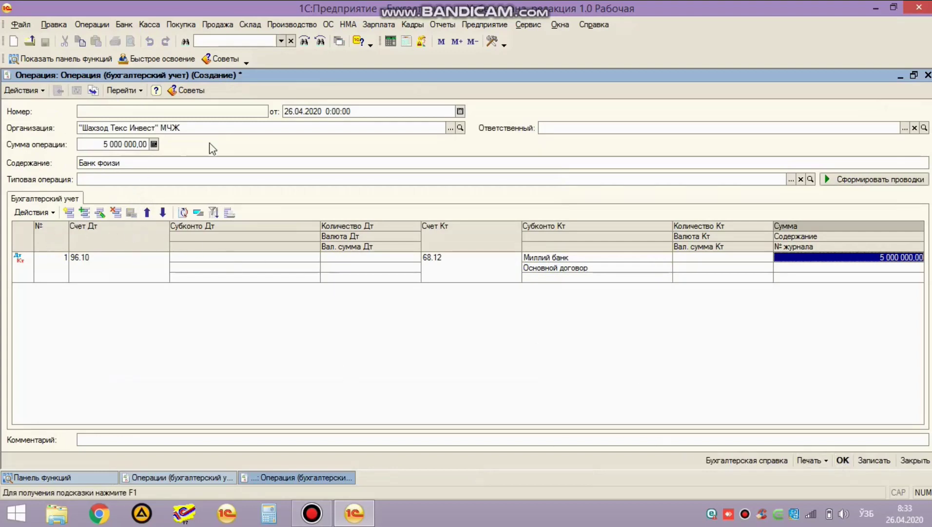
pyautogui.click(307, 114)
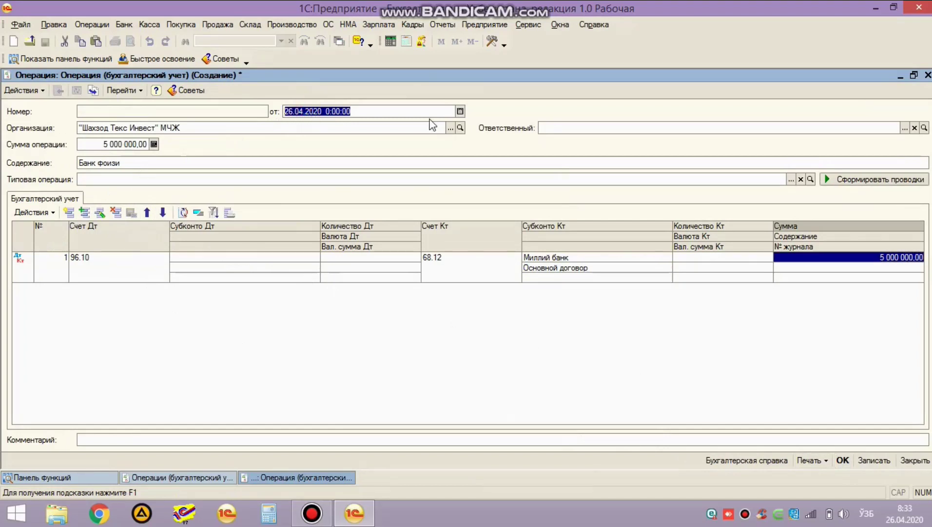
pyautogui.click(497, 362)
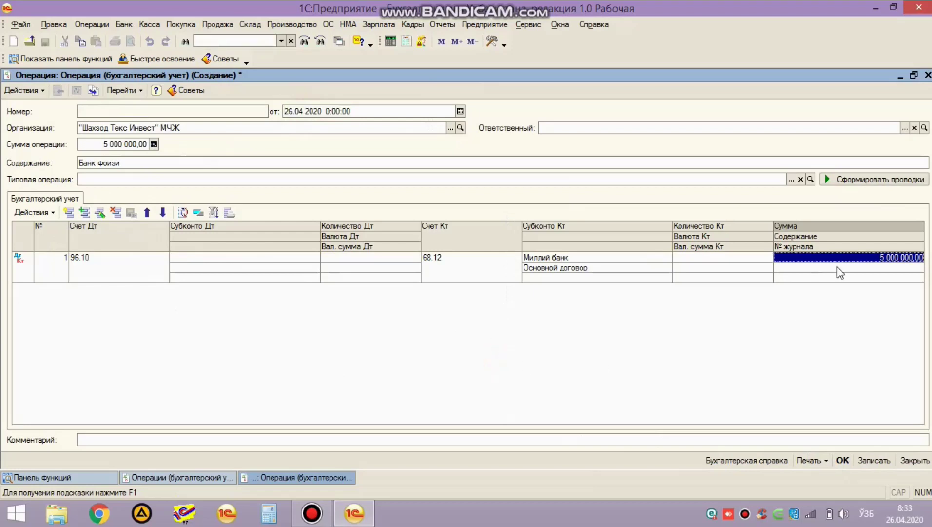
pyautogui.click(844, 460)
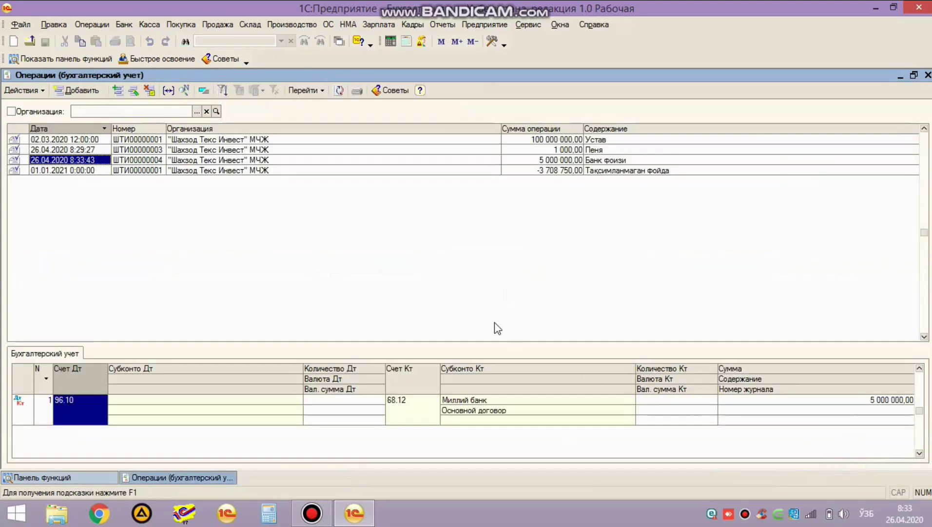
# Step: Create a new bank statement and add a line, leaving the cash-flow item empty
pyautogui.press('Escape')
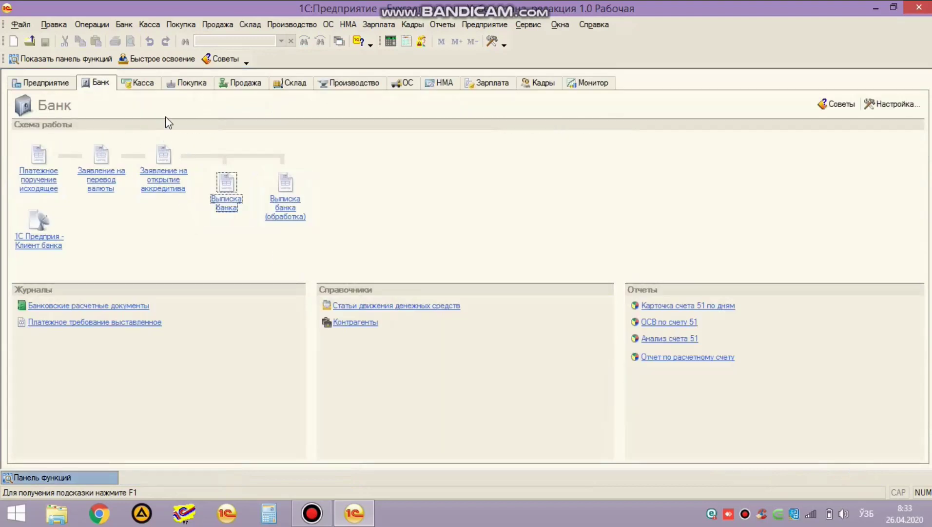
pyautogui.click(226, 182)
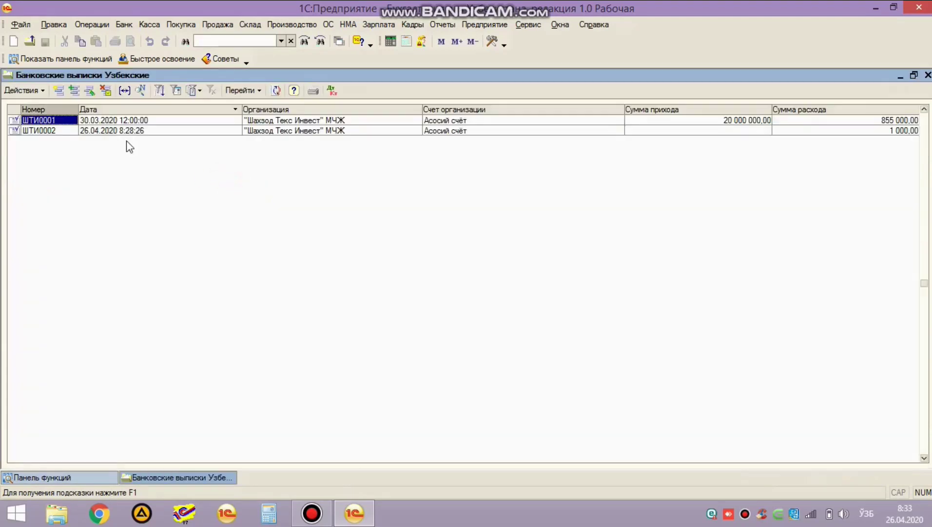
pyautogui.click(59, 90)
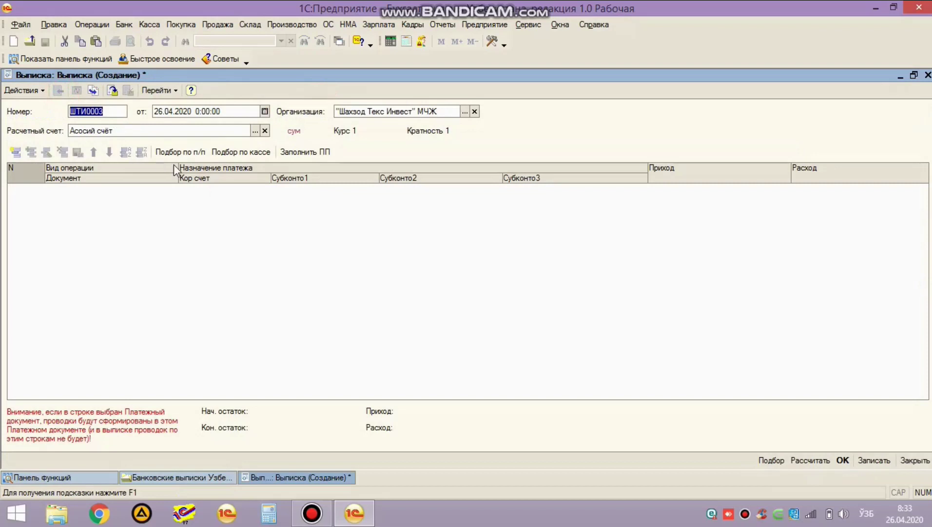
pyautogui.click(183, 113)
pyautogui.click(162, 212)
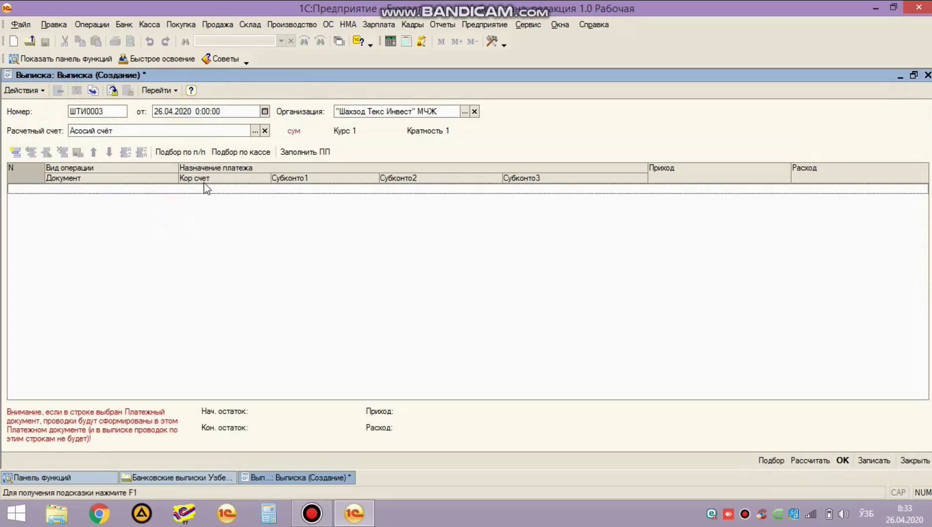
pyautogui.click(16, 151)
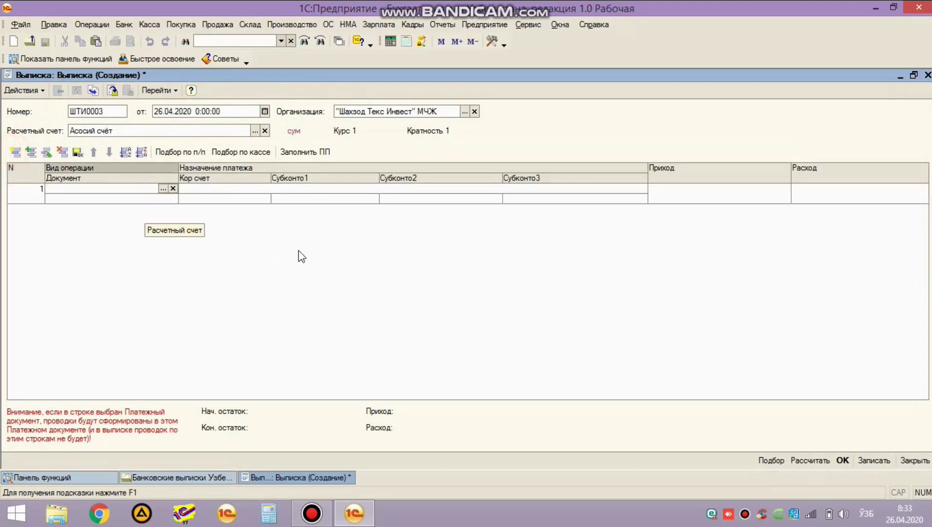
pyautogui.press('F4')
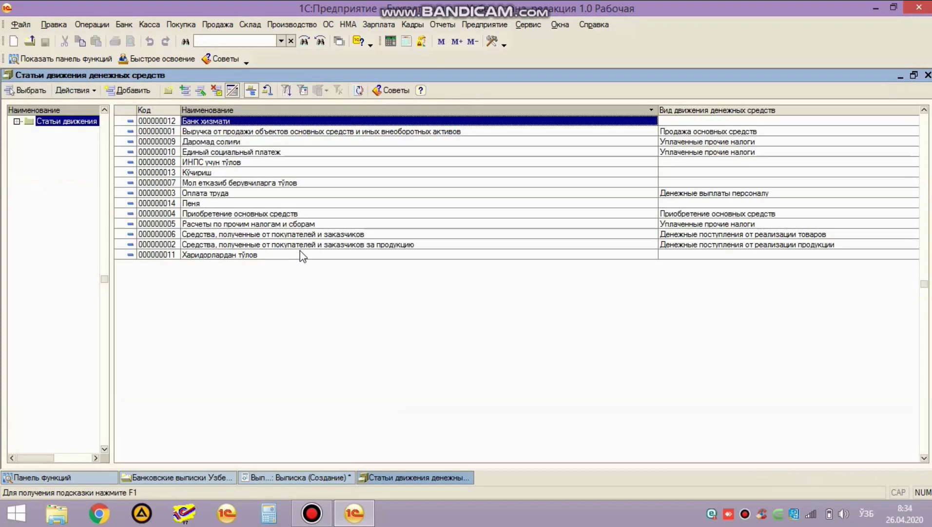
pyautogui.click(259, 162)
pyautogui.click(260, 192)
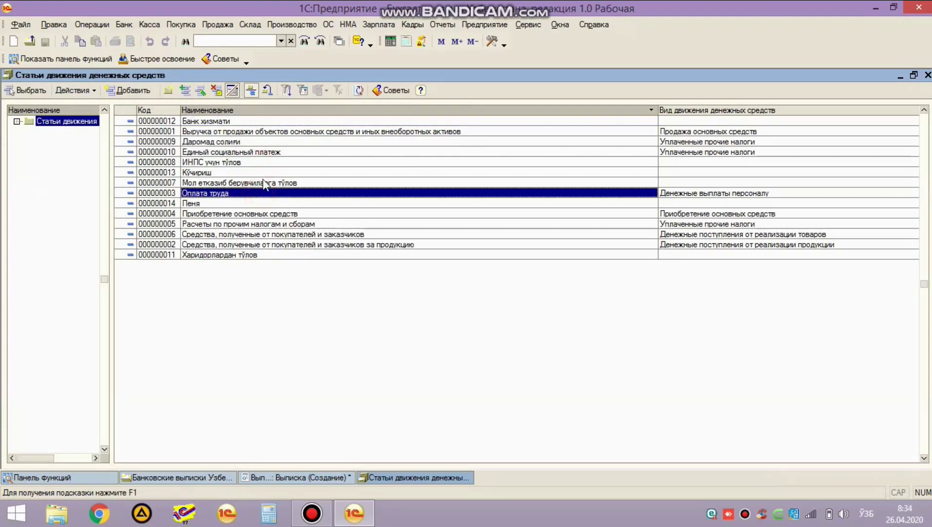
pyautogui.press('Escape')
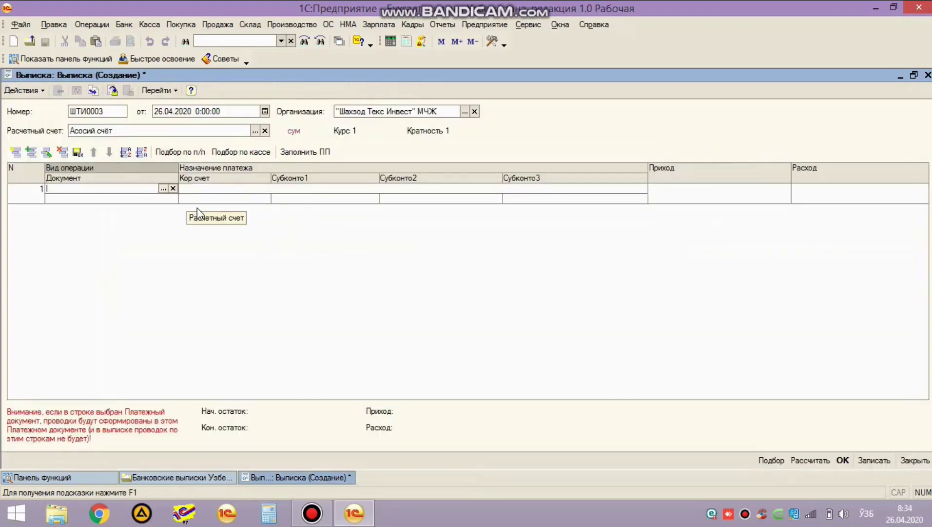
pyautogui.press('Escape')
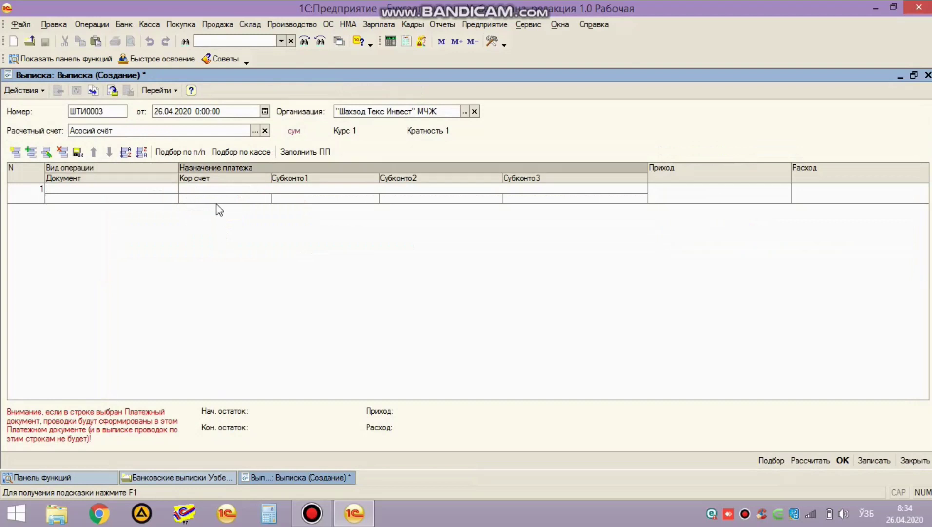
# Step: Set the line's correspondent account to 68.12 with counterparty Миллий банк
pyautogui.click(246, 200)
pyautogui.press('Return')
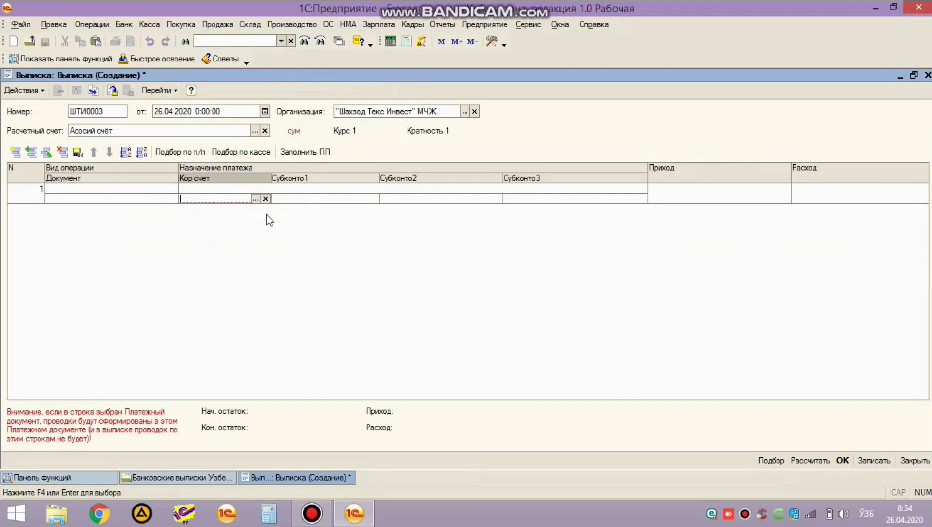
pyautogui.write('68.12')
pyautogui.press('Return')
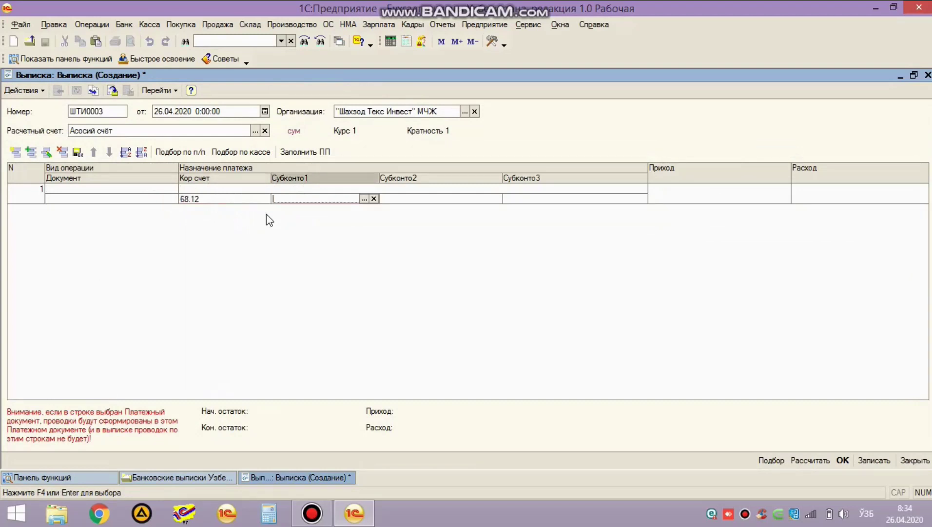
pyautogui.press('Return')
pyautogui.press('Down')
pyautogui.press('Down')
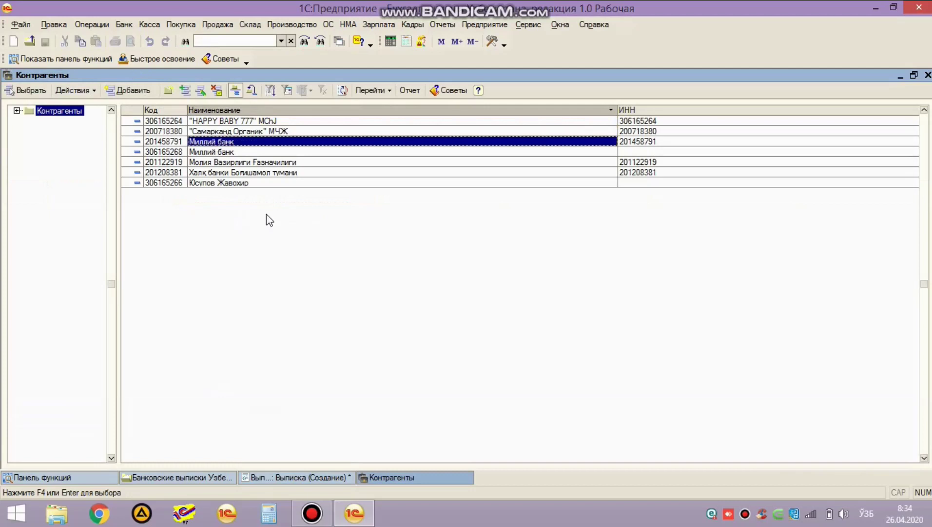
pyautogui.press('Return')
pyautogui.press('Return')
pyautogui.press('Return')
pyautogui.press('Return')
pyautogui.press('Return')
pyautogui.press('Return')
pyautogui.press('Return')
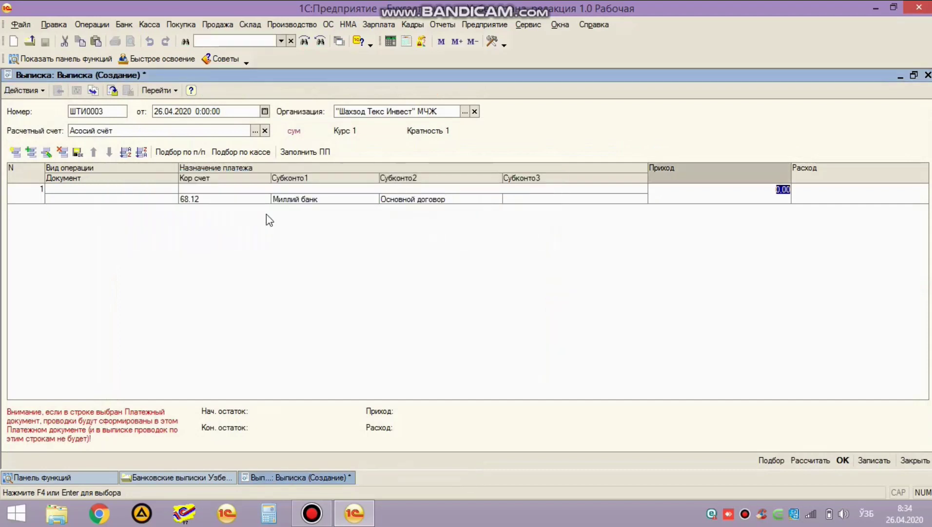
# Step: Enter the 5 000 000 outgoing amount, save, and open the statement's postings
pyautogui.press('Return')
pyautogui.write('5 000 00')
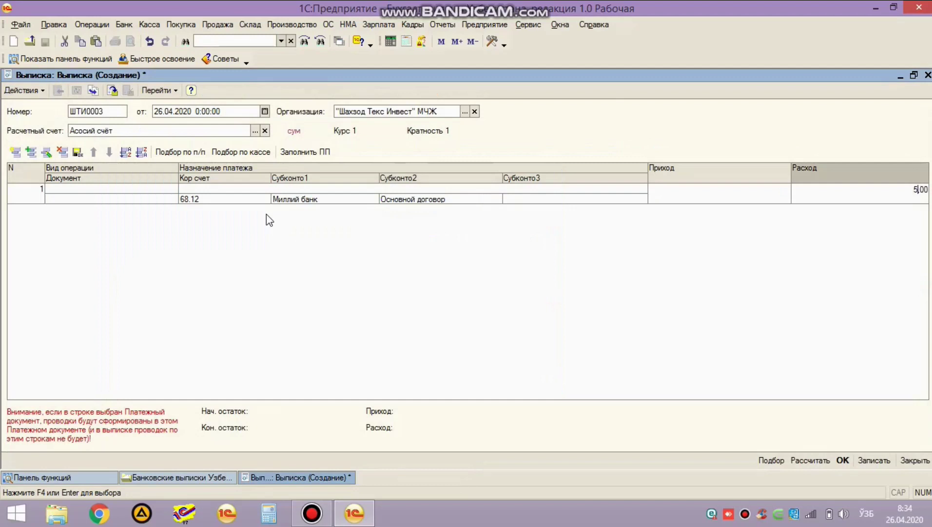
pyautogui.write('0')
pyautogui.hotkey('ctrl', 'Return')
pyautogui.click(333, 90)
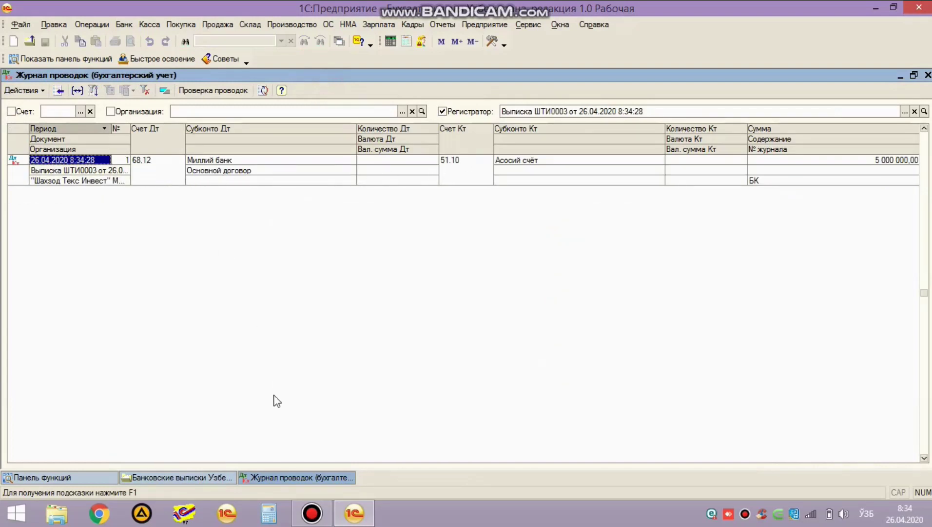
# Step: Review ШТИ0003's 68.12/51.10 posting of 5 000 000 and close the statements list
pyautogui.press('Escape')
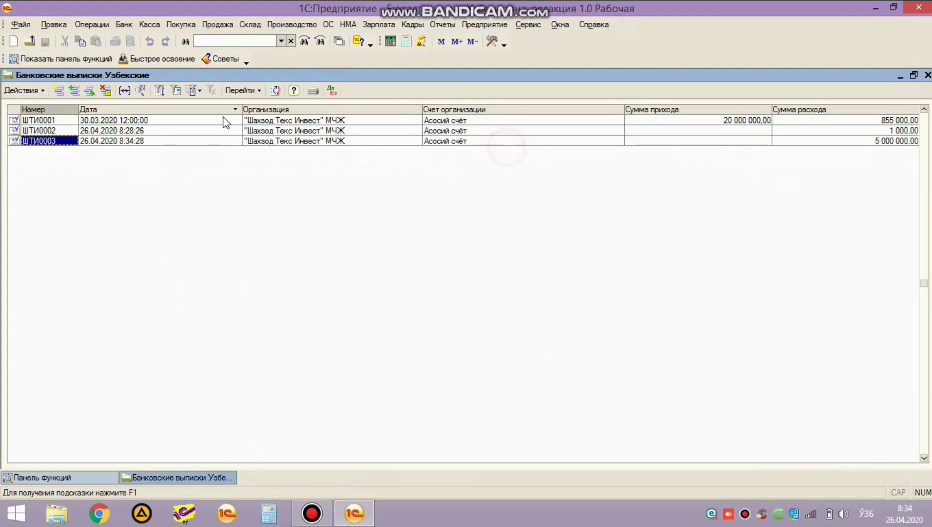
pyautogui.click(332, 90)
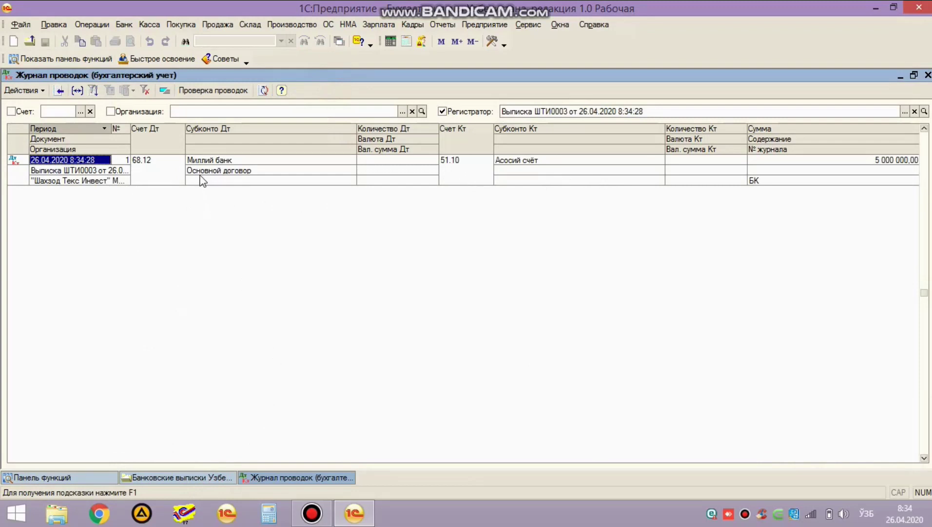
pyautogui.press('Escape')
pyautogui.press('Escape')
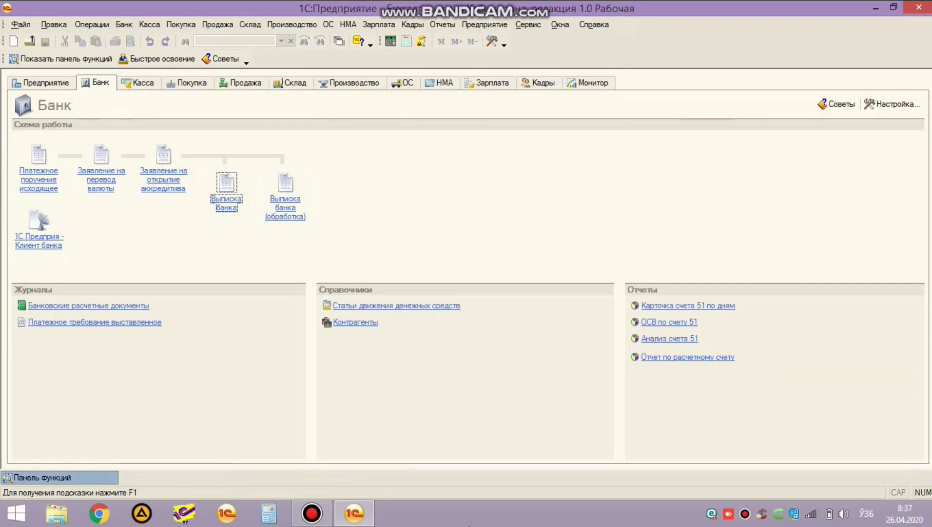
# Step: Create a new manual operation with content 'Шартномалар кўчирилди' and start its postings
pyautogui.click(92, 24)
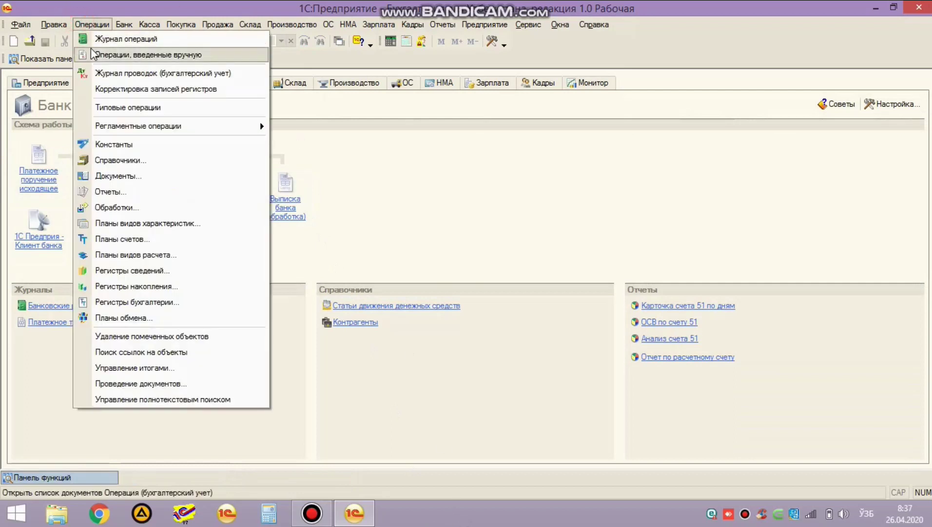
pyautogui.click(92, 54)
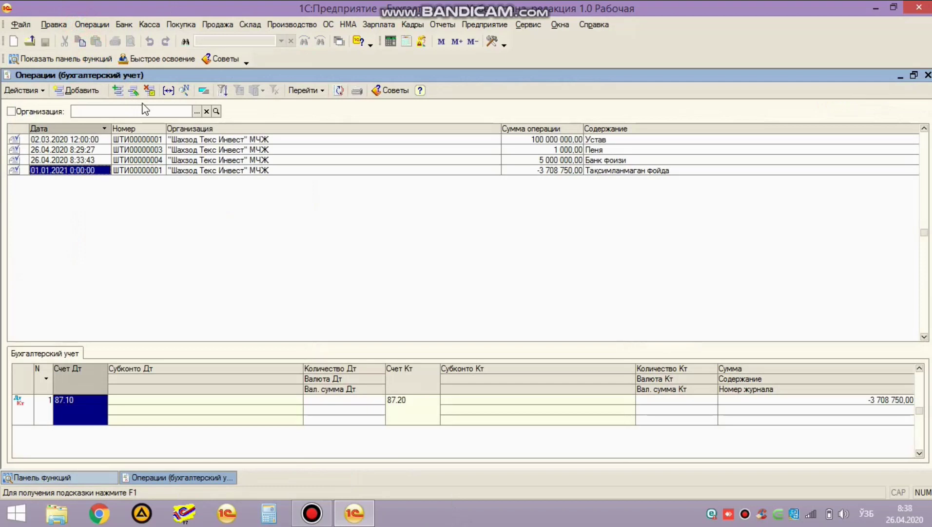
pyautogui.click(95, 95)
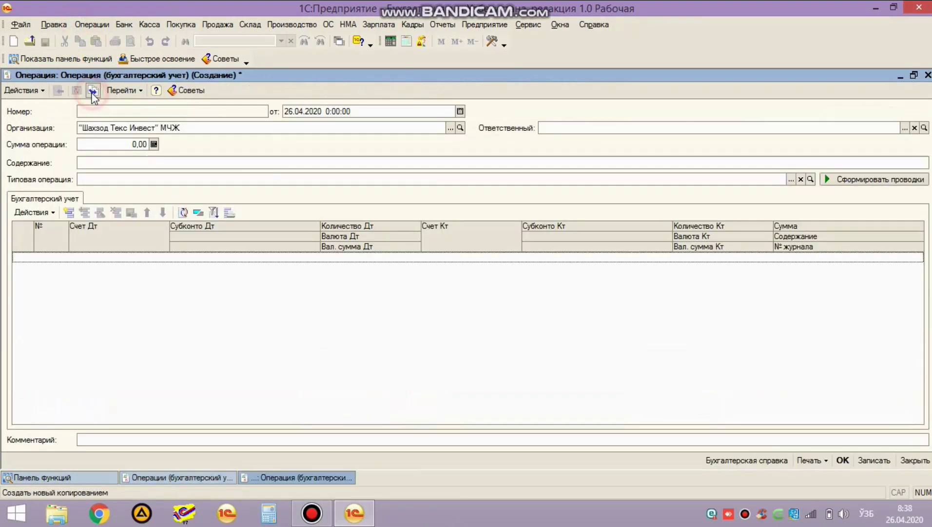
pyautogui.click(126, 162)
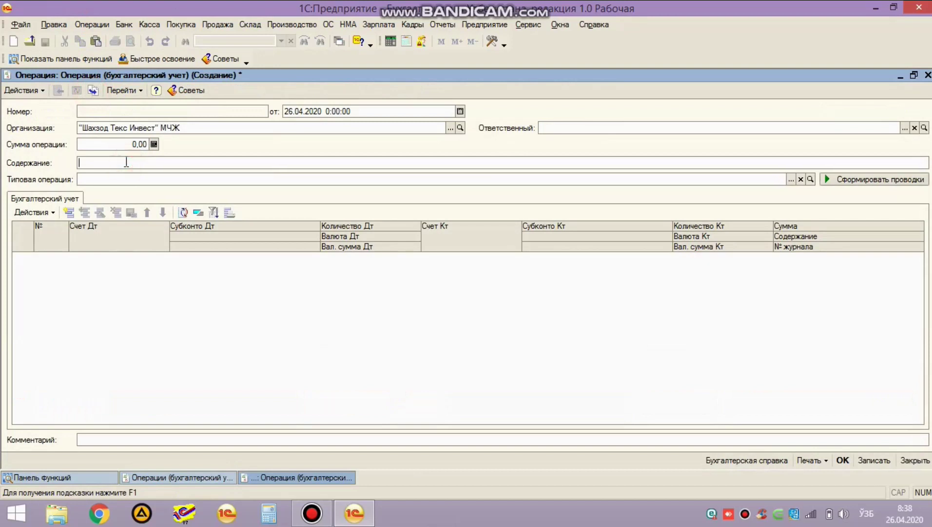
pyautogui.write('Шартнома')
pyautogui.write('лар')
pyautogui.write(' кў')
pyautogui.write('чирилди')
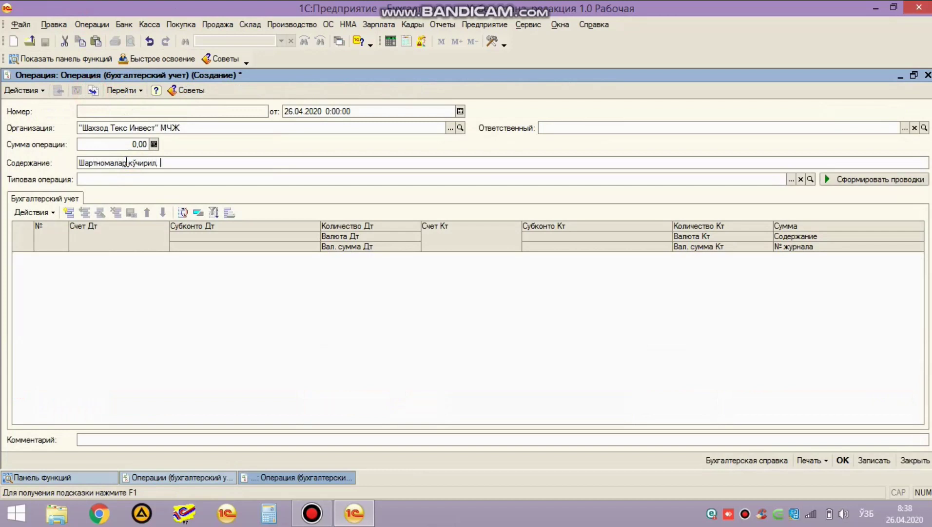
pyautogui.doubleClick(114, 304)
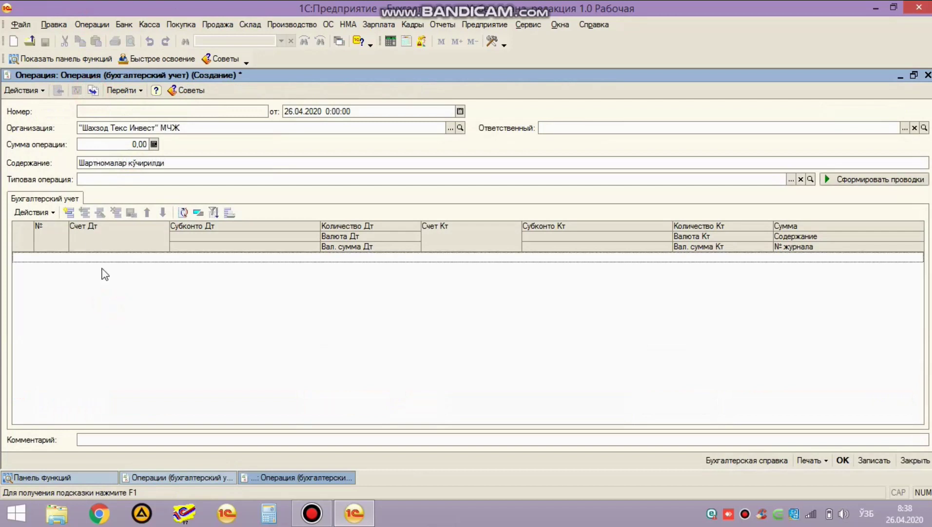
# Step: Add a posting debiting 43.10.1 with counterparty "HAPPY BABY 777" MChJ
pyautogui.click(73, 213)
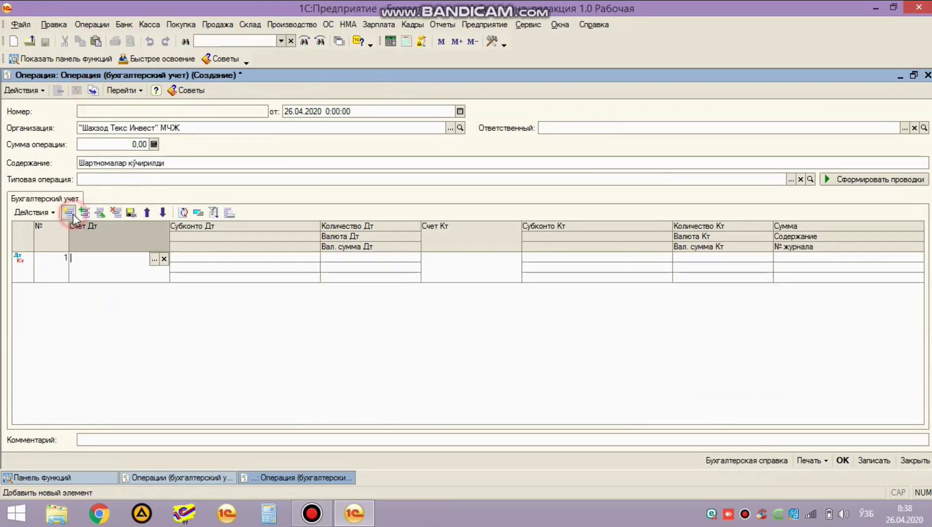
pyautogui.write('43.10.1')
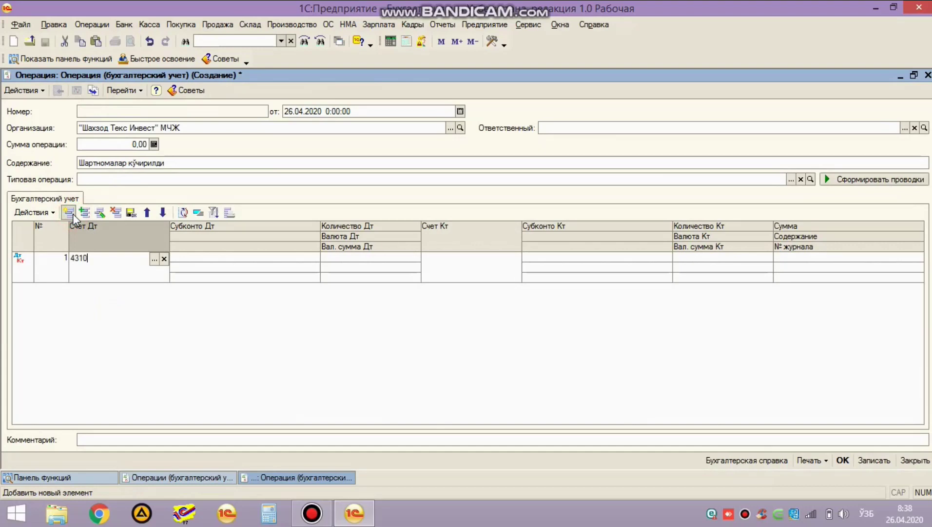
pyautogui.press('Return')
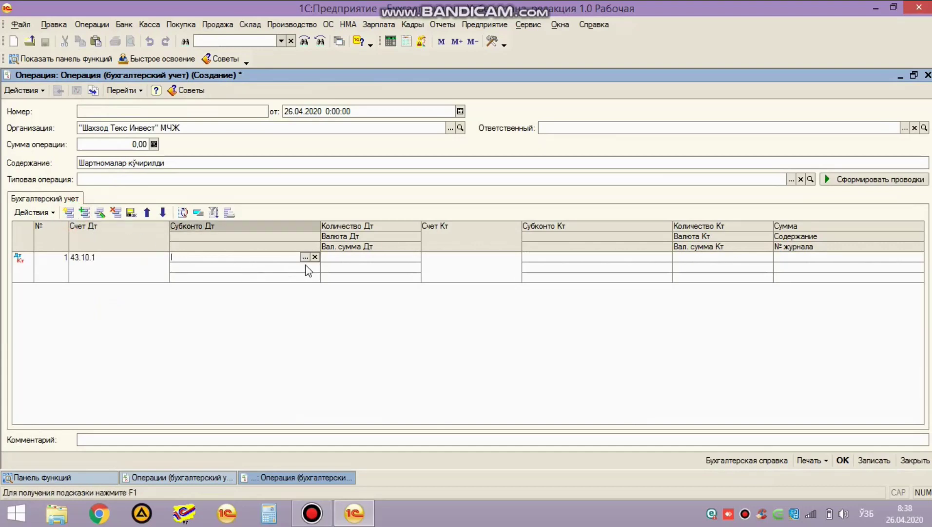
pyautogui.click(305, 257)
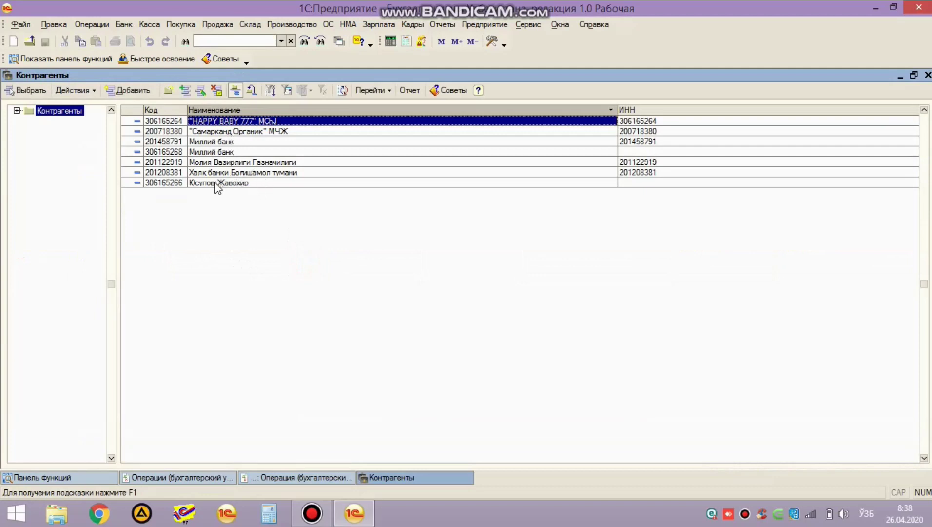
pyautogui.doubleClick(219, 122)
# Step: Bring up "HAPPY BABY 777" MChJ's contract list for the debit contract
pyautogui.click(287, 256)
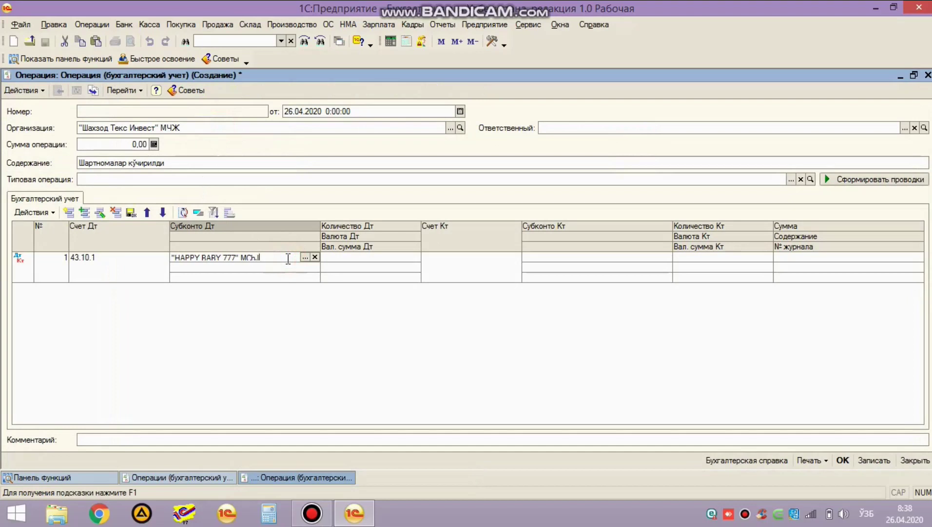
pyautogui.click(303, 270)
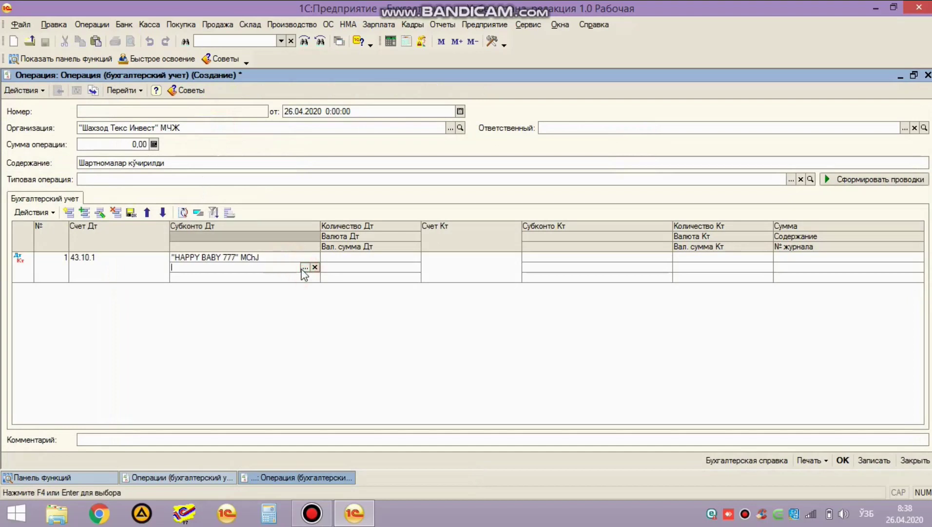
pyautogui.click(304, 267)
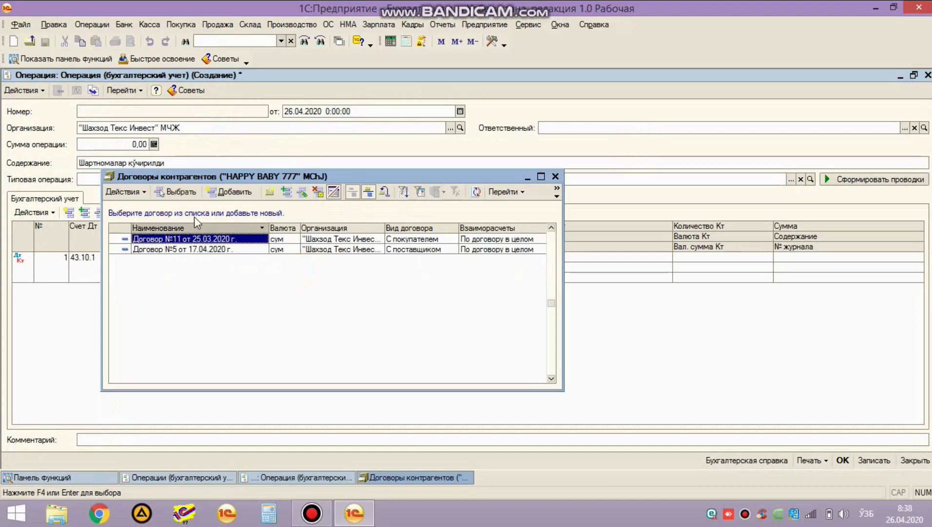
# Step: Create contract №255 dated 05.01.2021 and use it as the debit contract
pyautogui.click(229, 191)
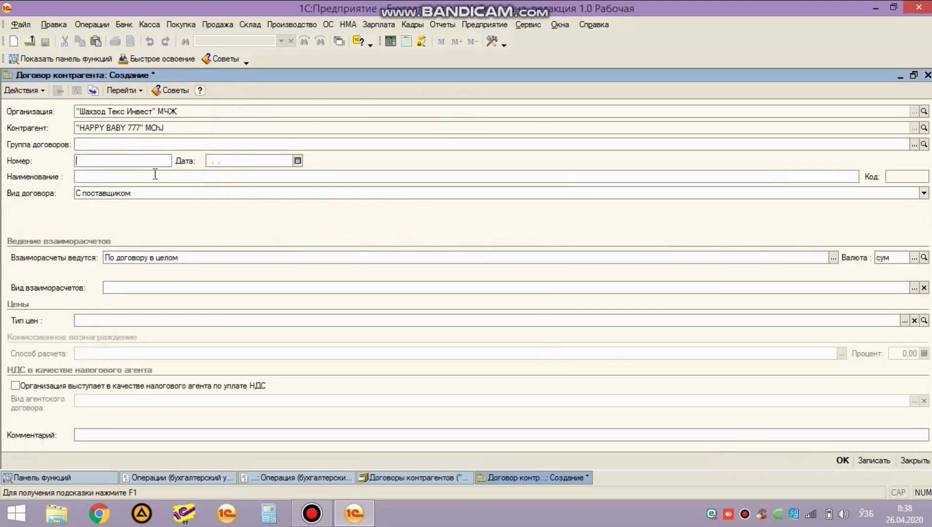
pyautogui.write('255')
pyautogui.press('Tab')
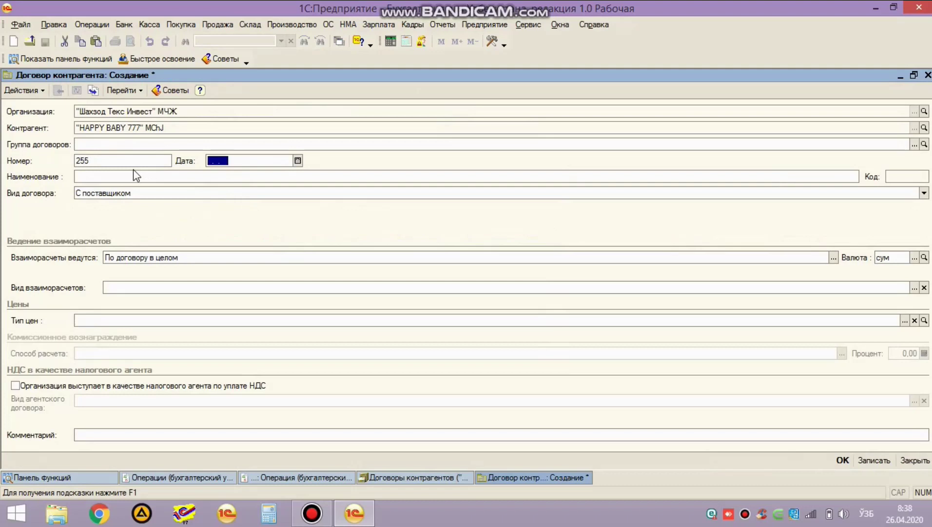
pyautogui.write('05.')
pyautogui.write('01.2021')
pyautogui.press('Tab')
pyautogui.hotkey('ctrl', 'Return')
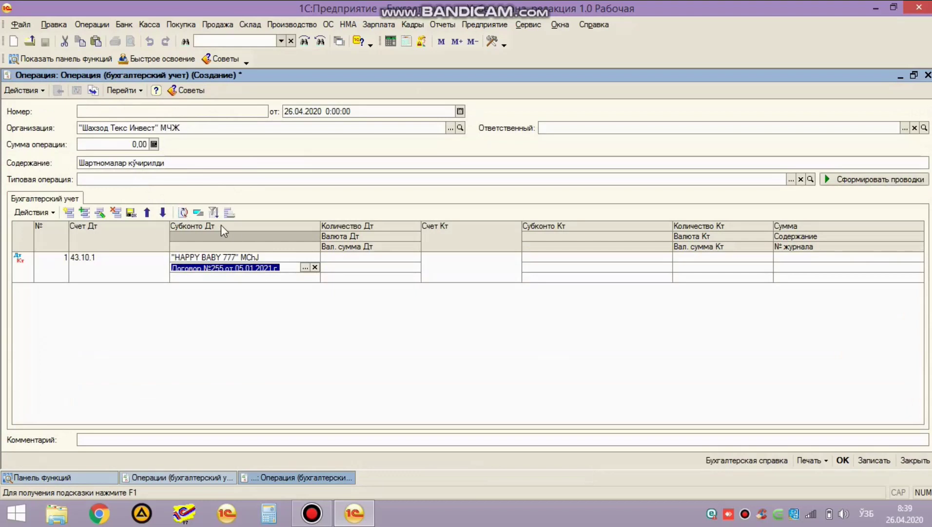
# Step: Review the debit subconto and move on to the credit account
pyautogui.click(286, 256)
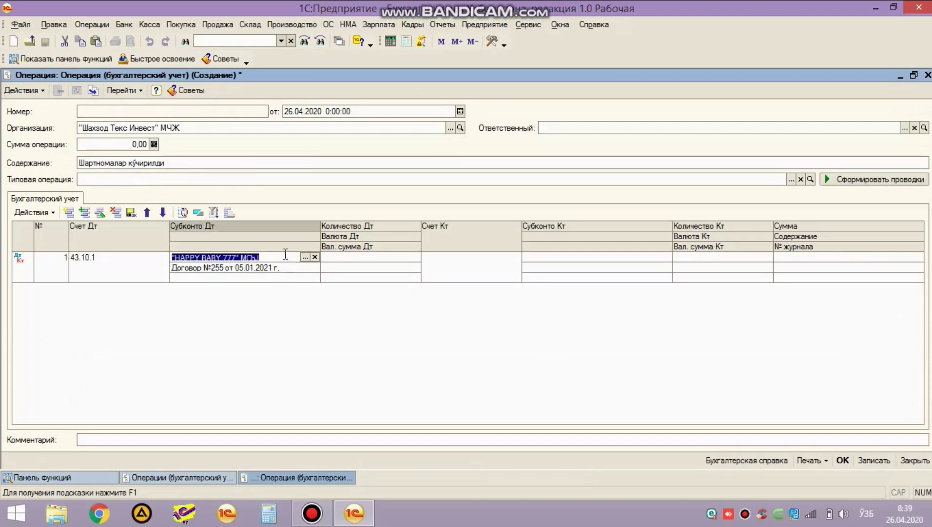
pyautogui.click(276, 265)
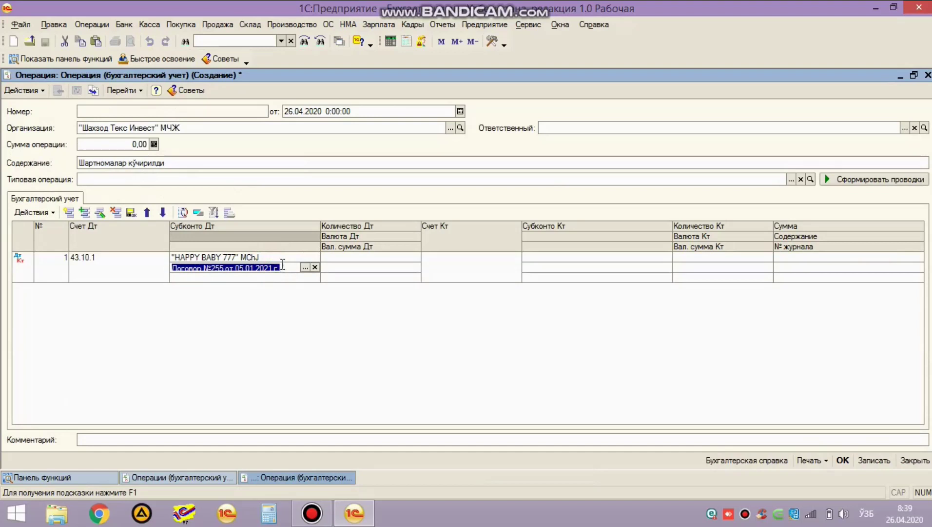
pyautogui.press('Tab')
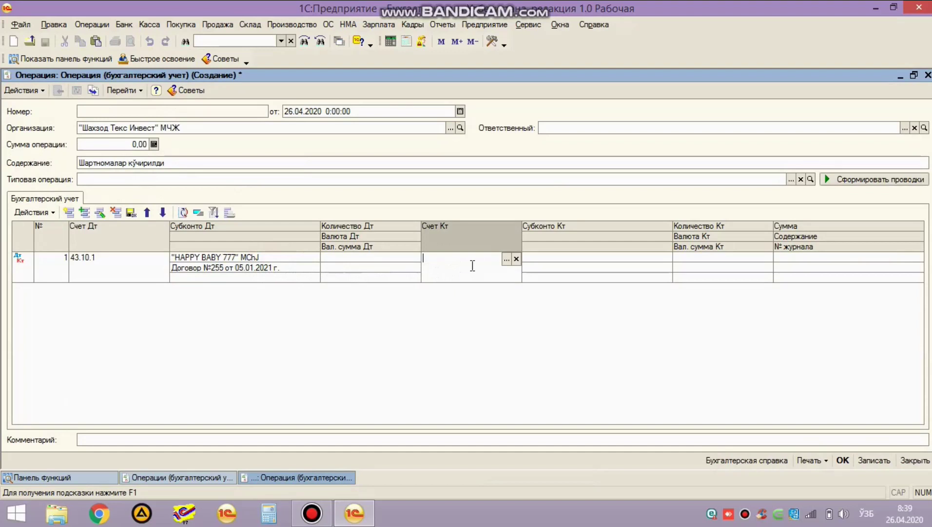
pyautogui.click(444, 24)
# Step: Form the turnover balance sheet with end date 31.12.2020, correcting the invalid period
pyautogui.click(475, 39)
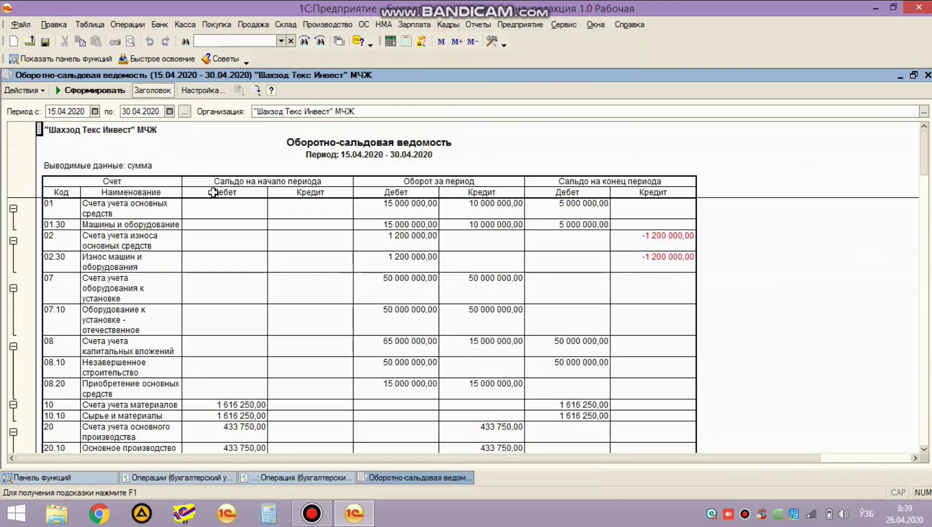
pyautogui.click(151, 112)
pyautogui.write('31.01.2020')
pyautogui.press('Return')
pyautogui.press('Return')
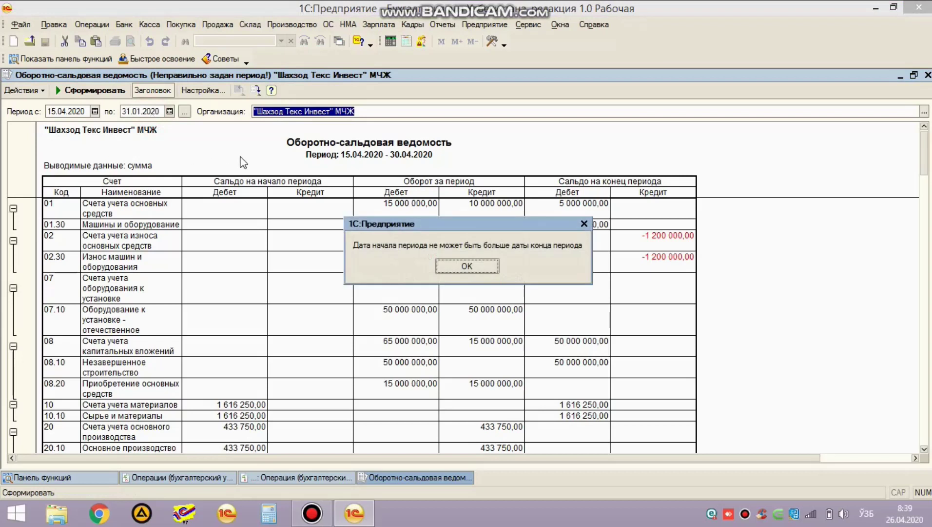
pyautogui.click(467, 265)
pyautogui.click(144, 111)
pyautogui.write('31.12.2020')
pyautogui.press('Return')
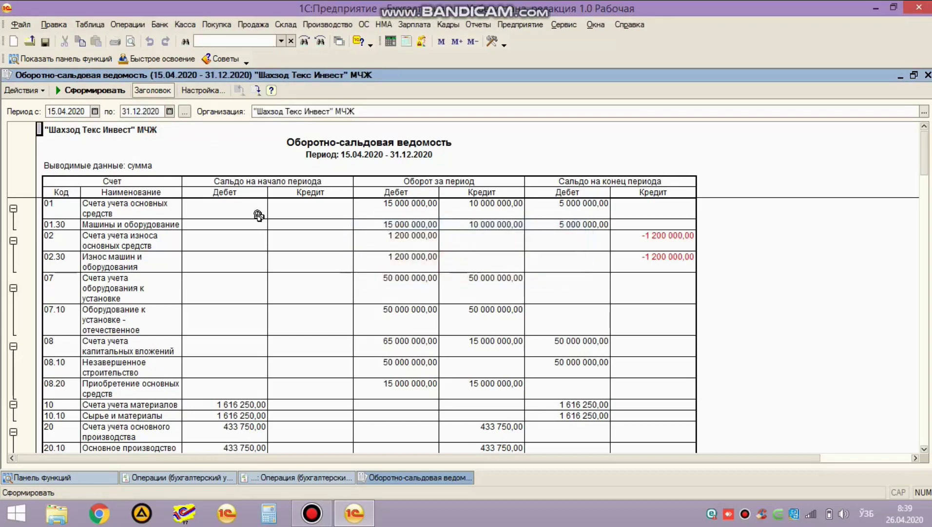
# Step: Check account 43.10's 8 210 000,00 debit balance, then return to the operation
pyautogui.scroll(-3, 417, 306)
pyautogui.scroll(-6, 417, 306)
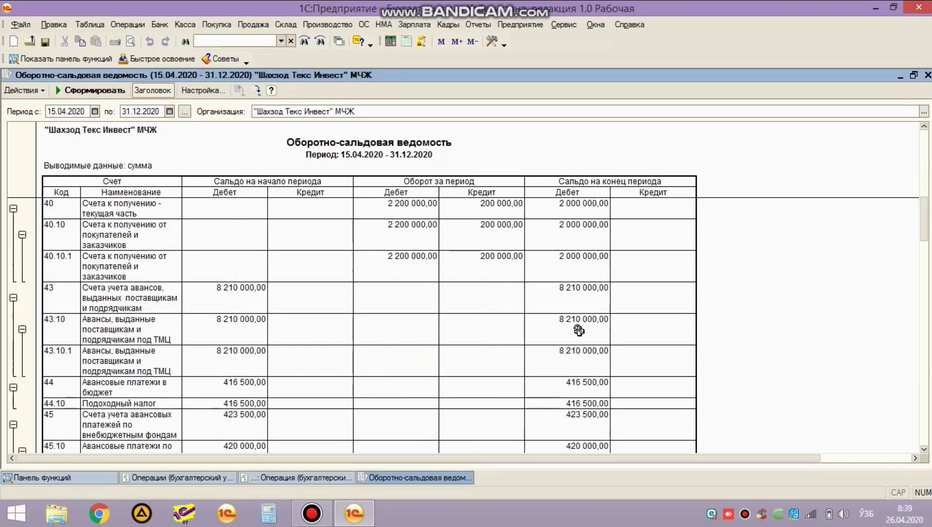
pyautogui.click(590, 327)
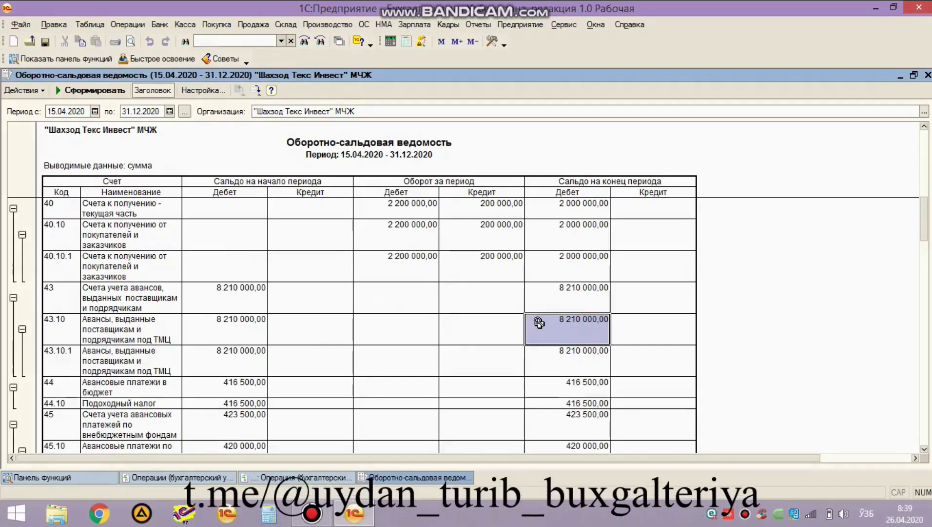
pyautogui.hotkey('ctrl', 'Tab')
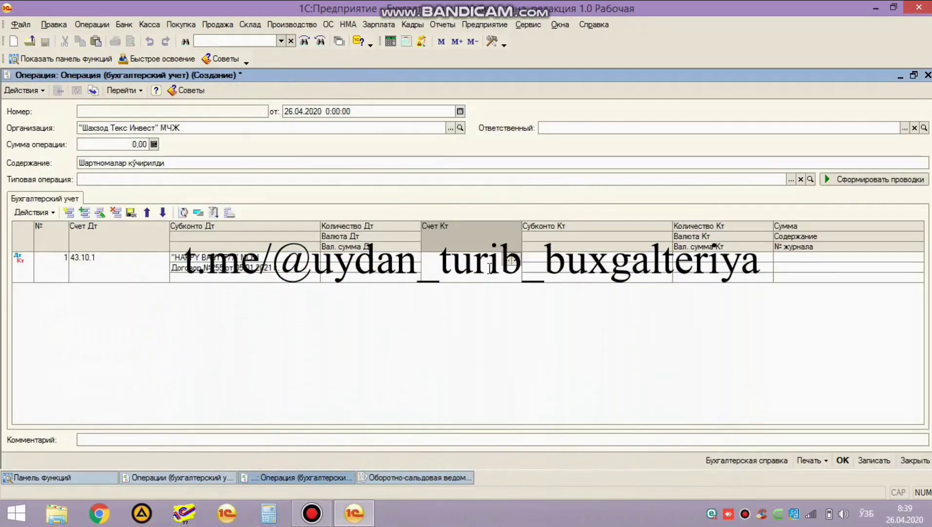
# Step: Credit 43.10.1 under contract №11 of 25.03.2020 for 8 210 000,00
pyautogui.press('F4')
pyautogui.press('Escape')
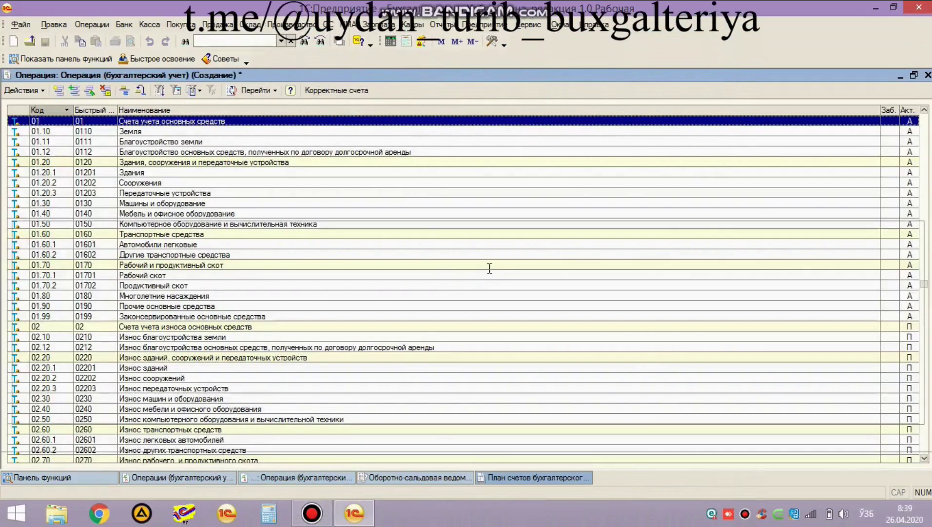
pyautogui.write('431')
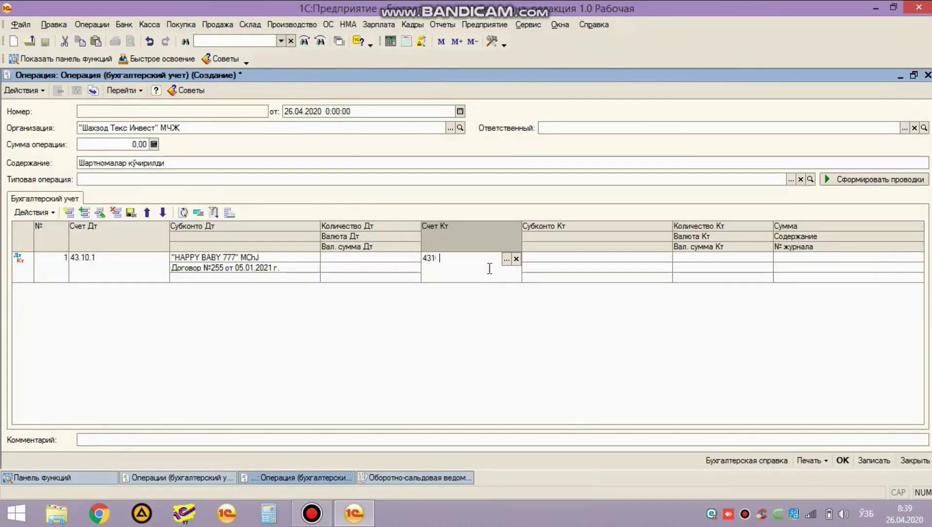
pyautogui.press('Return')
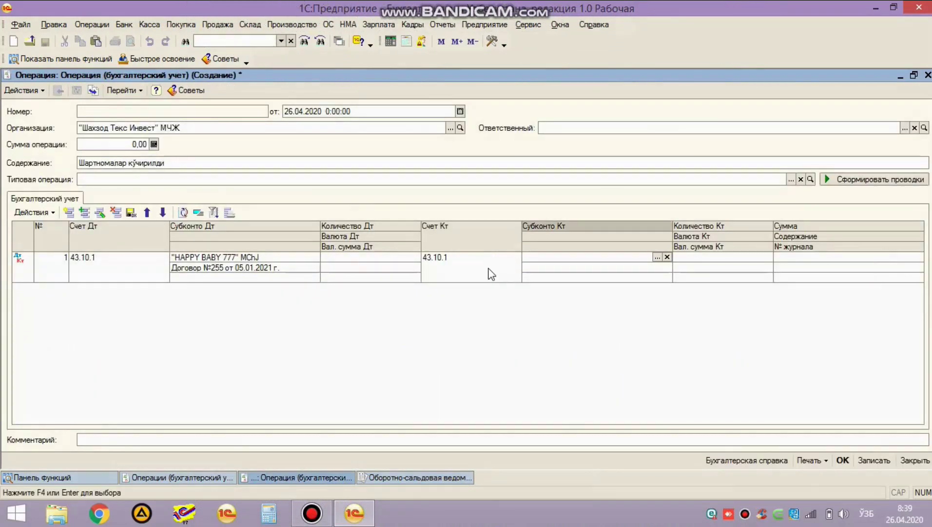
pyautogui.press('Return')
pyautogui.press('Return')
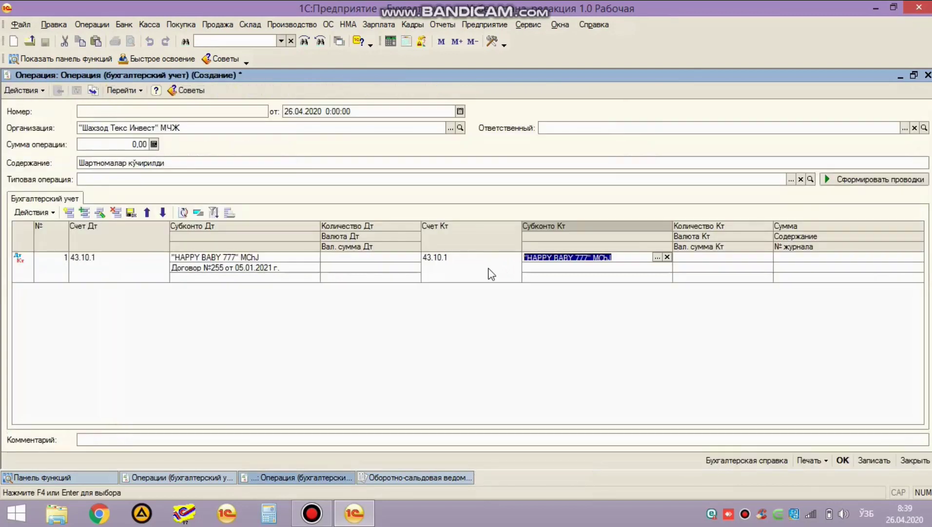
pyautogui.click(536, 267)
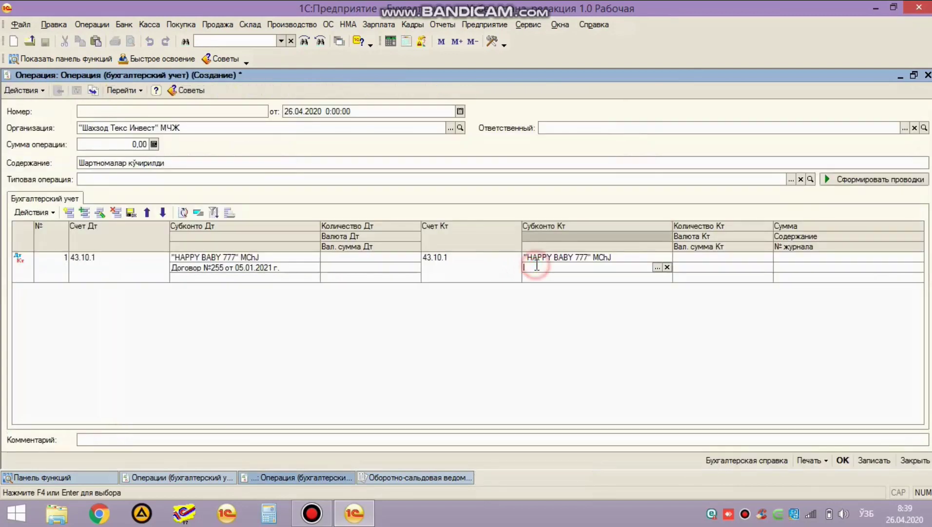
pyautogui.press('Return')
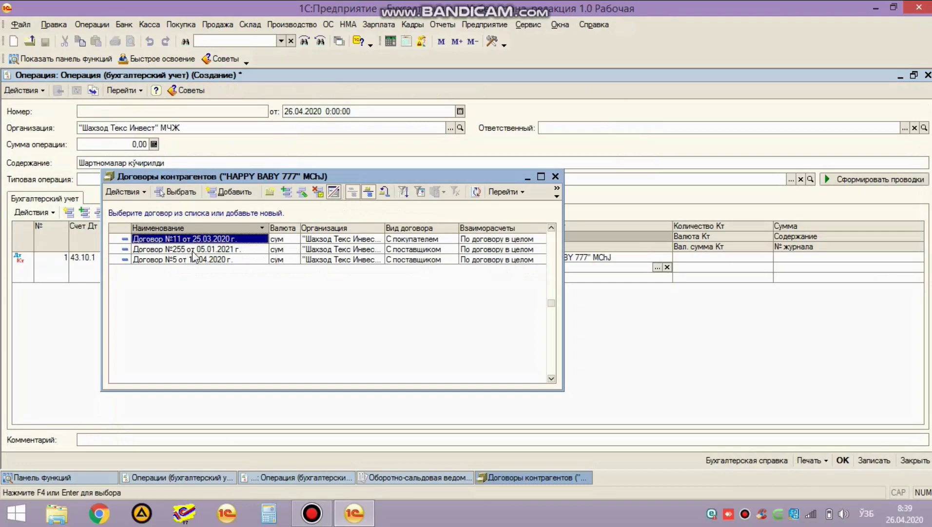
pyautogui.doubleClick(197, 241)
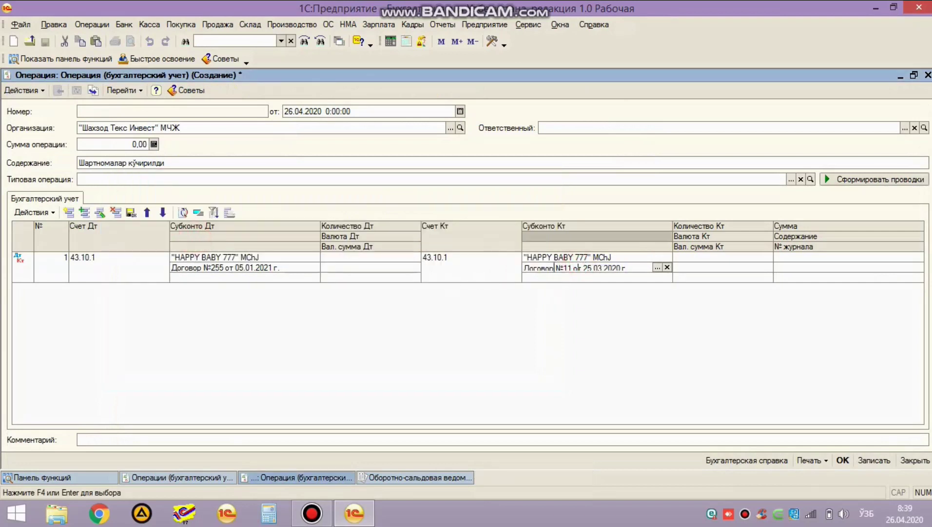
pyautogui.press('Return')
pyautogui.write('8 210 000,00')
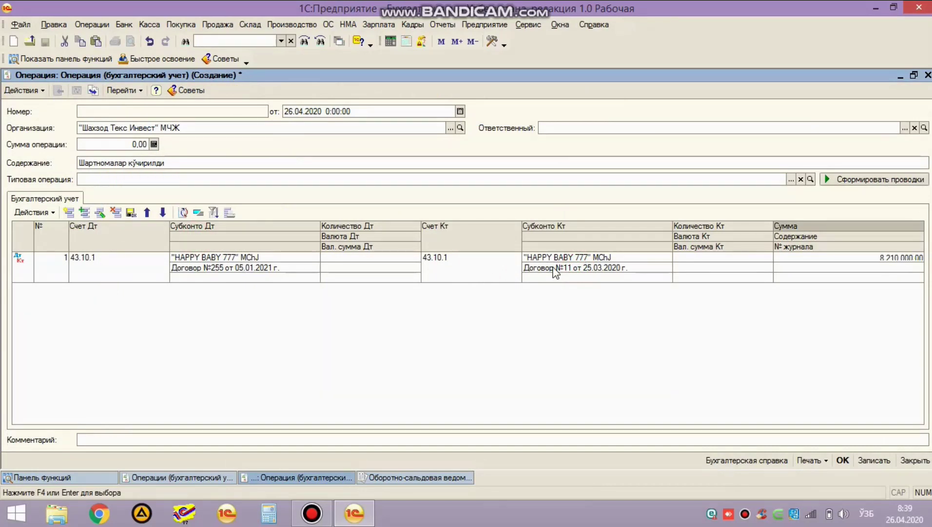
pyautogui.press('Return')
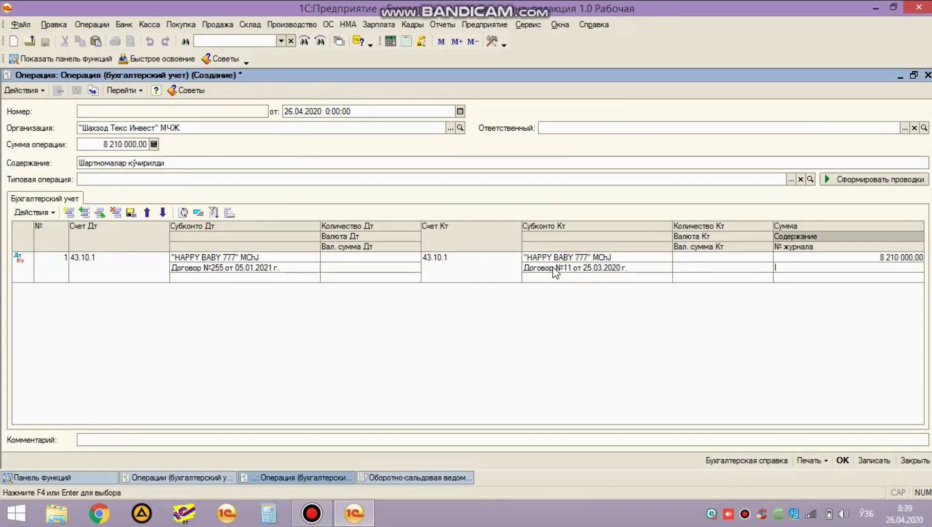
# Step: Verify contracts №11 and №255 on the posting, then post and close the operation
pyautogui.press('Return')
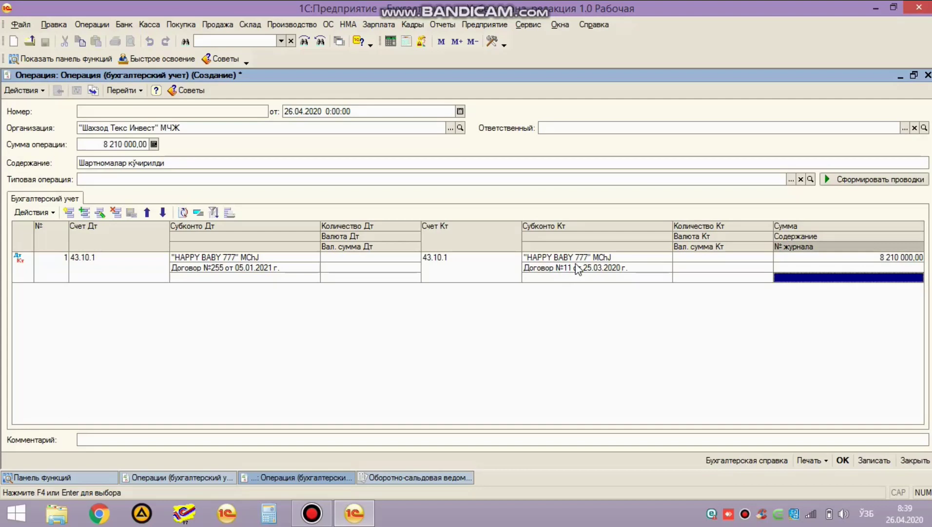
pyautogui.click(449, 260)
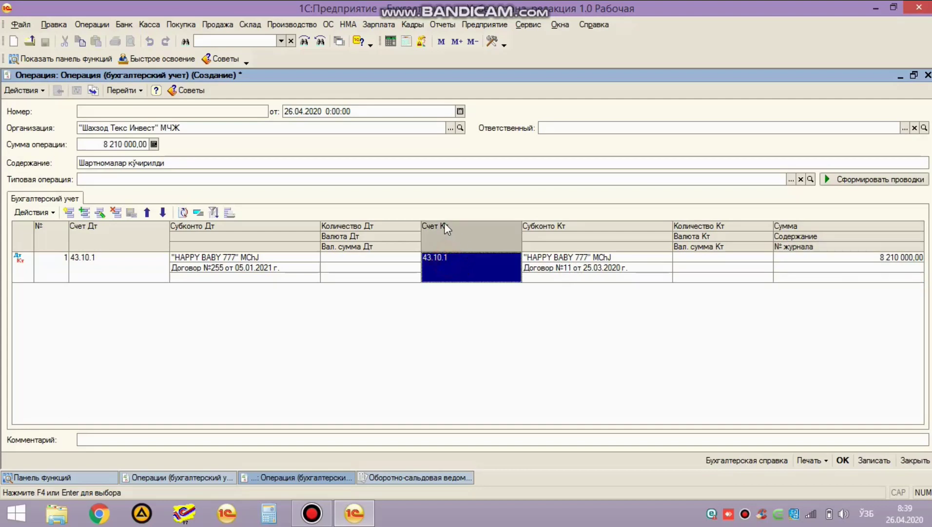
pyautogui.click(547, 268)
pyautogui.click(239, 268)
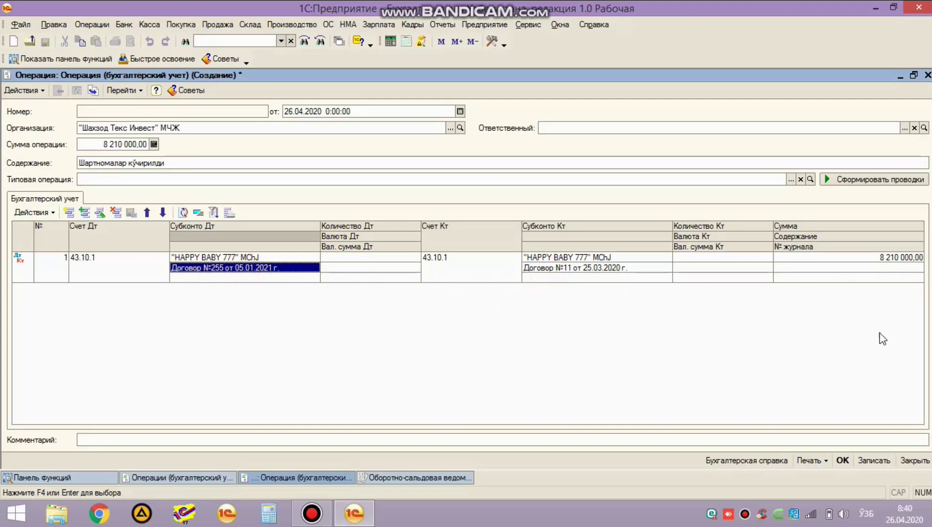
pyautogui.click(842, 461)
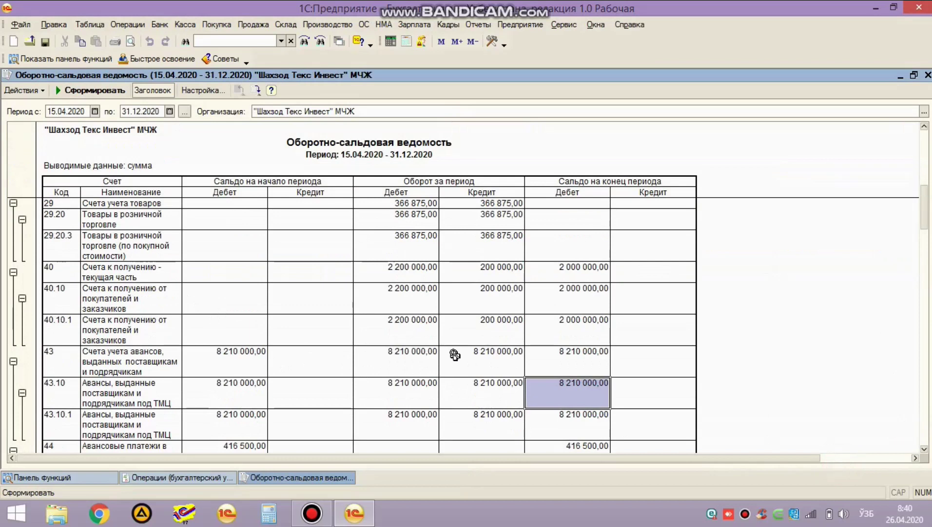
# Step: Mark the 8 210 000,00 operation in the manual operations journal for deletion
pyautogui.click(98, 478)
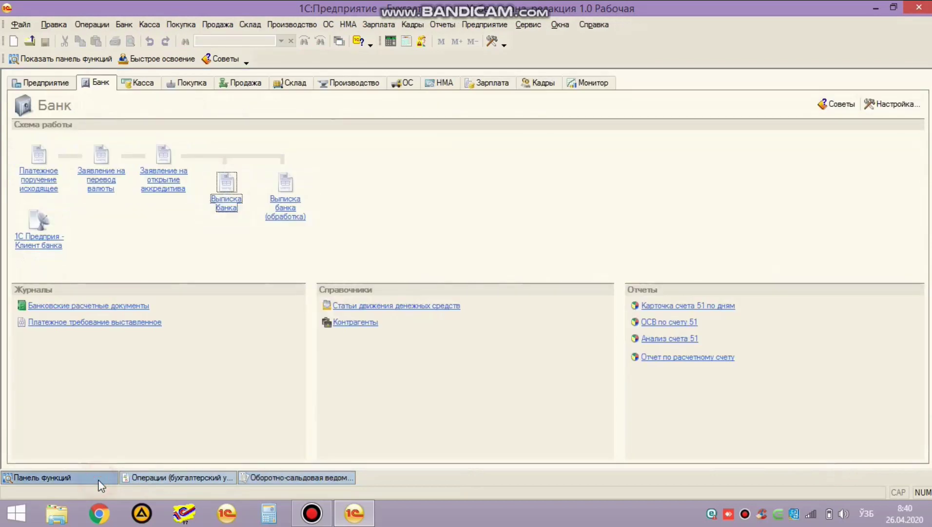
pyautogui.click(162, 476)
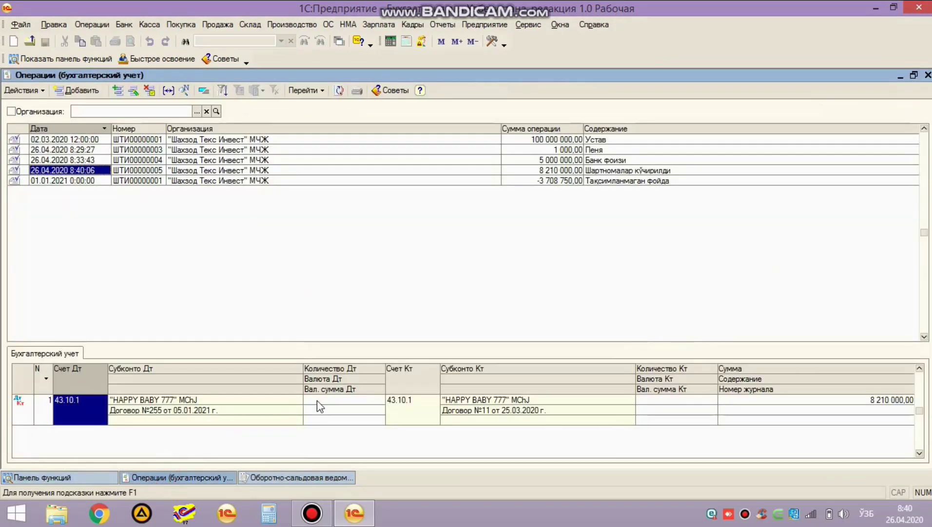
pyautogui.press('Down')
pyautogui.press('Up')
pyautogui.press('Delete')
pyautogui.press('Return')
# Step: Enlarge the postings panel under the journal and open a new blank manual operation
pyautogui.click(364, 220)
pyautogui.moveTo(317, 344); pyautogui.dragTo(297, 300)
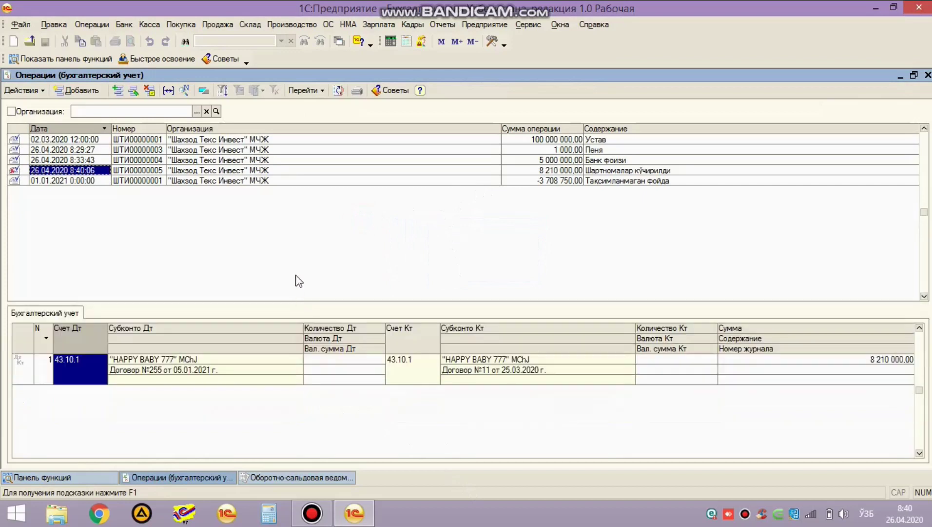
pyautogui.click(258, 241)
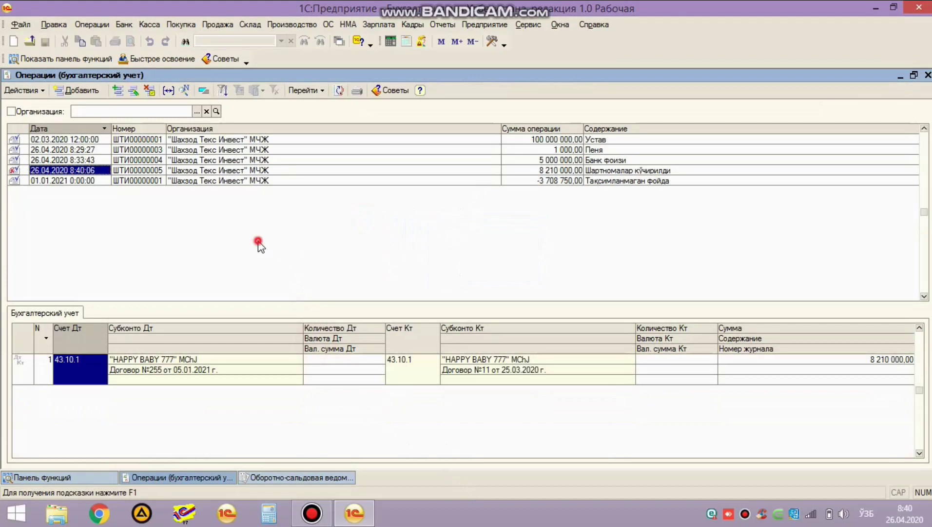
pyautogui.click(224, 232)
# Step: Create a new manual operation dated 31.03.2020 with content 'Солик'
pyautogui.click(76, 90)
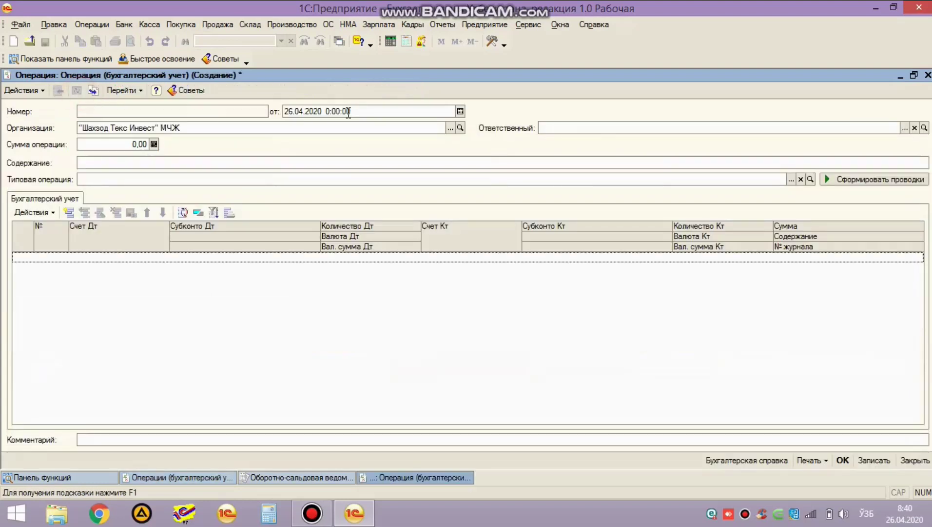
pyautogui.click(334, 111)
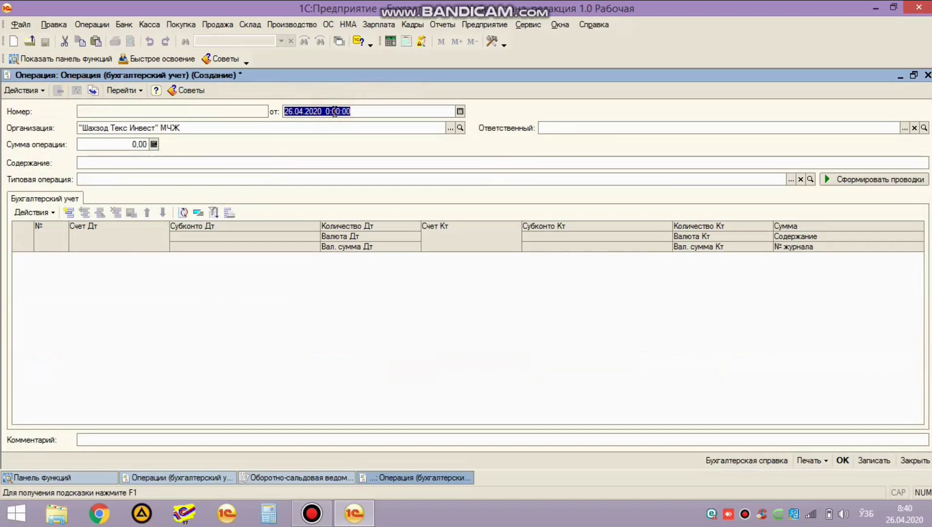
pyautogui.write('31.03.2020')
pyautogui.press('Return')
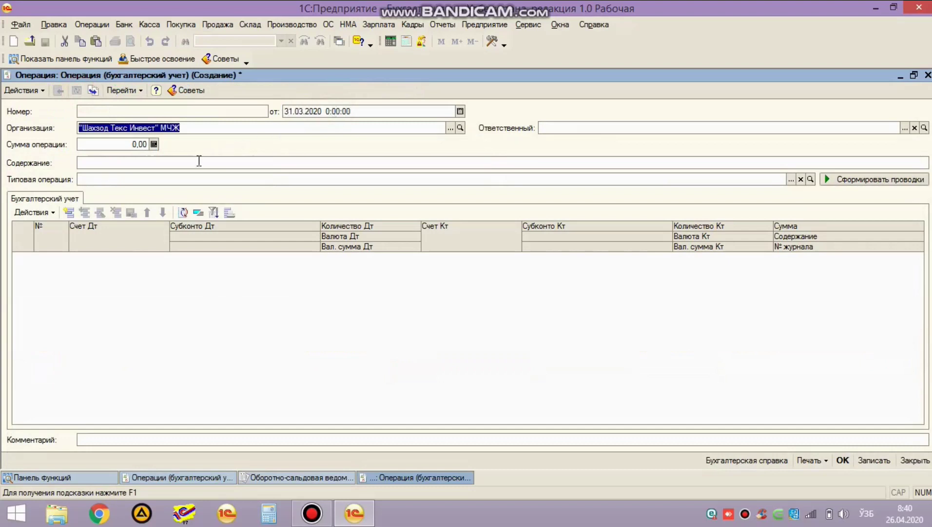
pyautogui.click(198, 162)
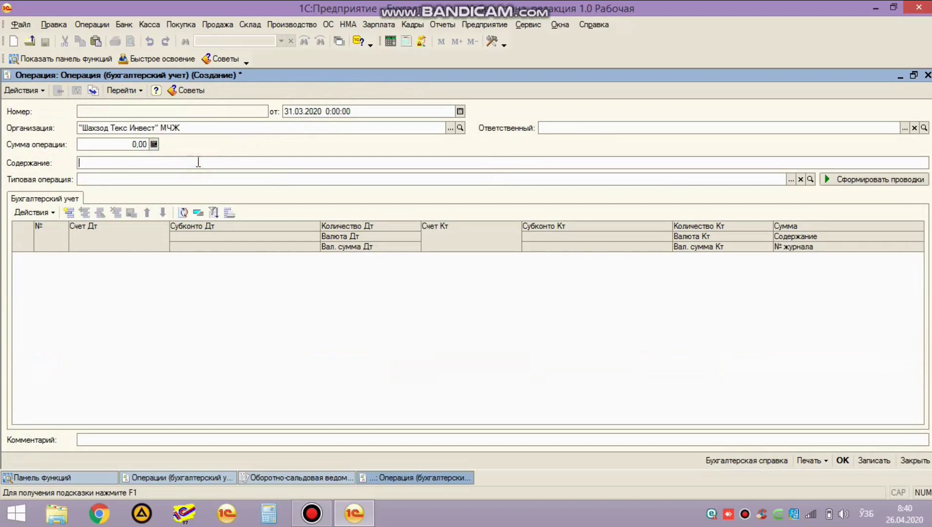
pyautogui.write('Солик')
pyautogui.click(183, 288)
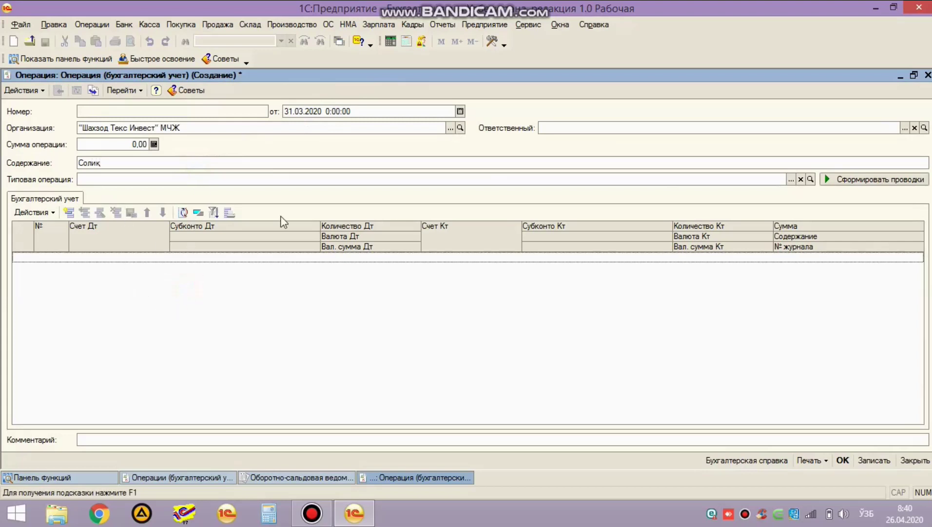
# Step: Add a posting debiting 98.10 and crediting 64.40 profit tax
pyautogui.click(69, 213)
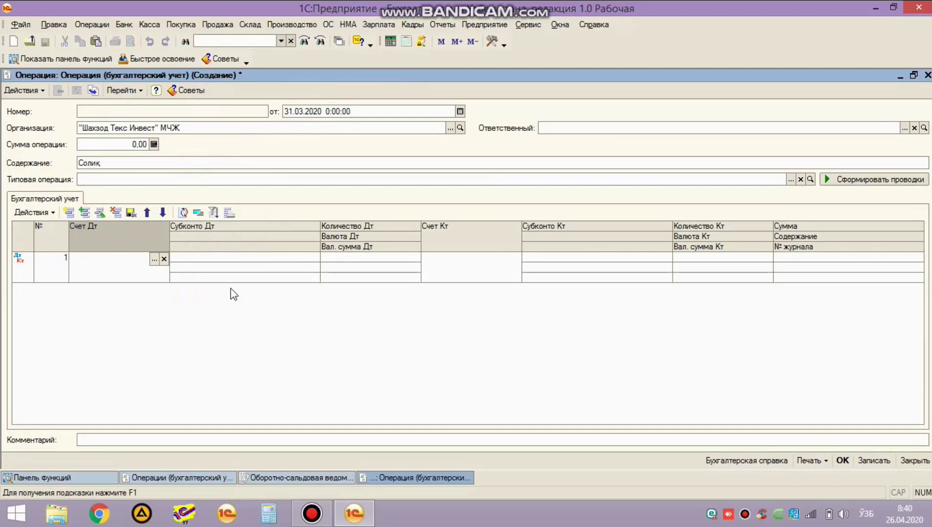
pyautogui.write('9810')
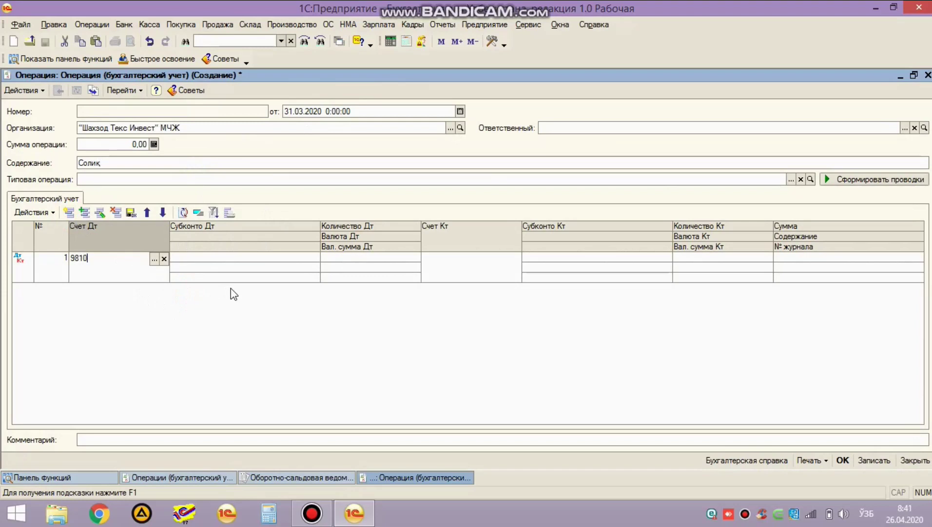
pyautogui.press('Return')
pyautogui.write('64')
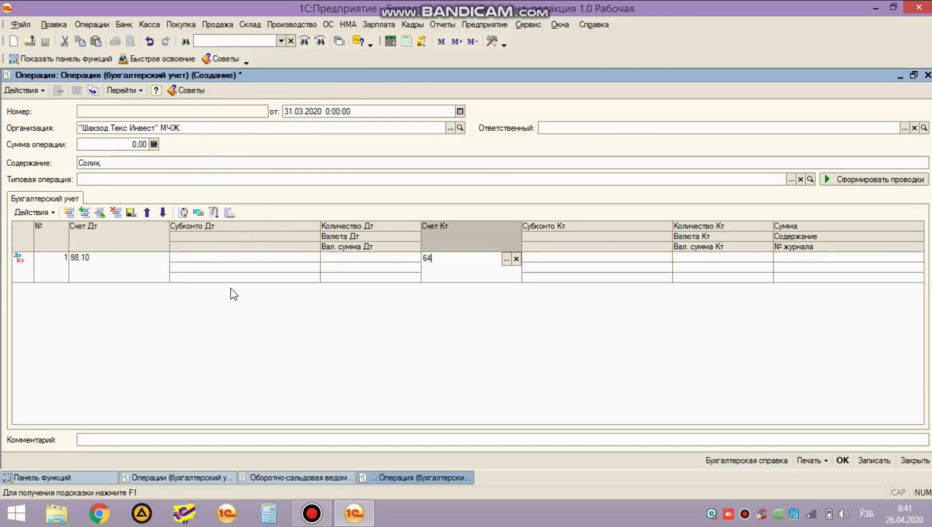
pyautogui.press('Down')
pyautogui.press('Down')
pyautogui.press('Down')
pyautogui.press('Down')
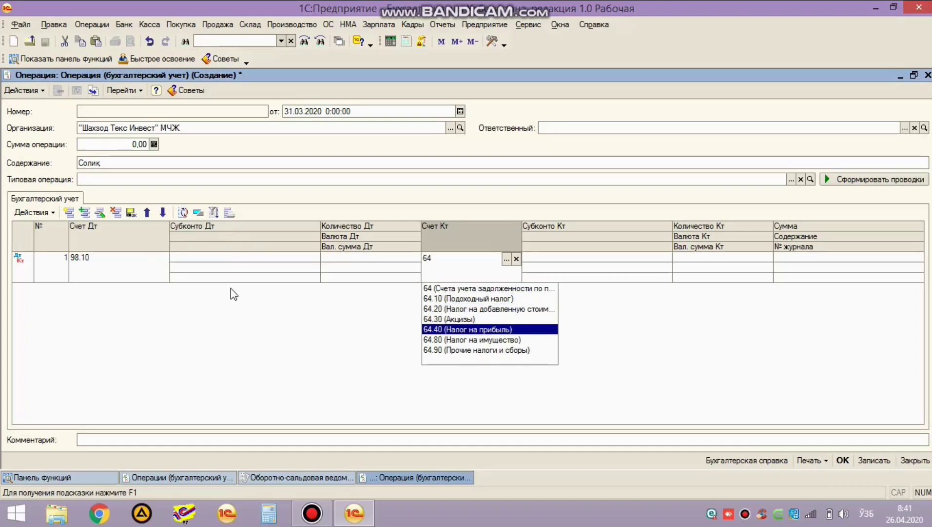
pyautogui.press('Return')
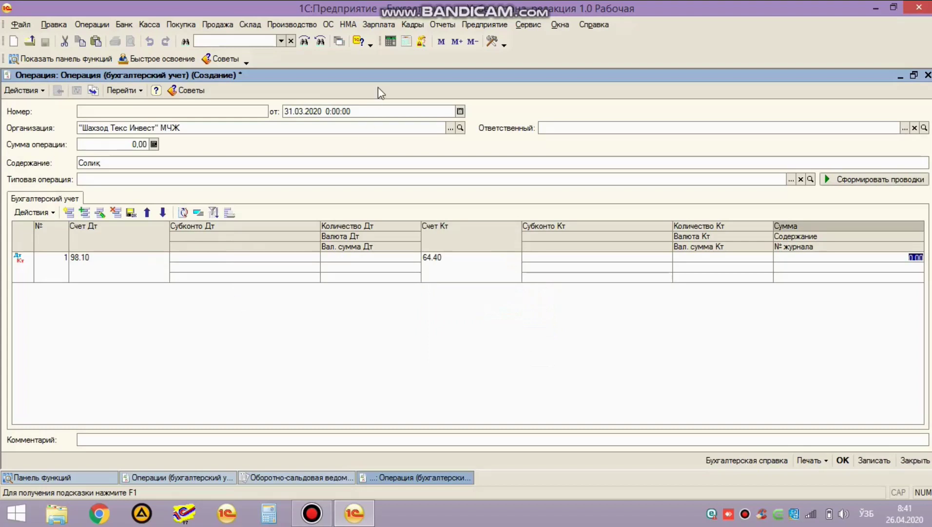
pyautogui.click(441, 26)
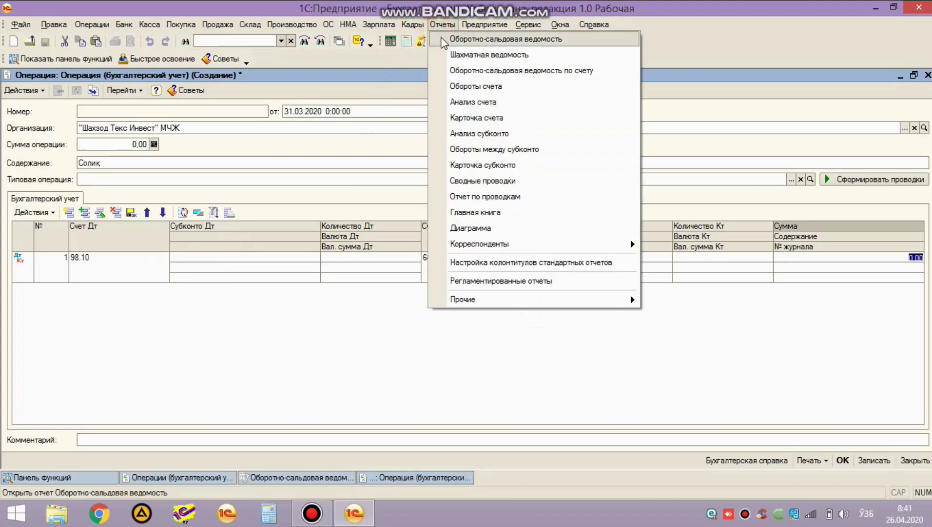
# Step: Open the turnover balance sheet and scroll through its contents
pyautogui.click(445, 40)
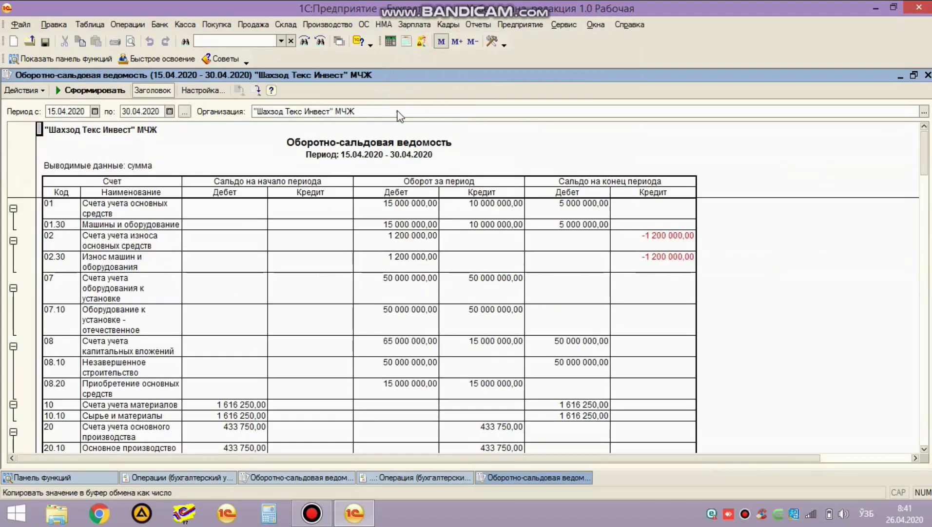
pyautogui.click(313, 274)
pyautogui.scroll(-10, 131, 278)
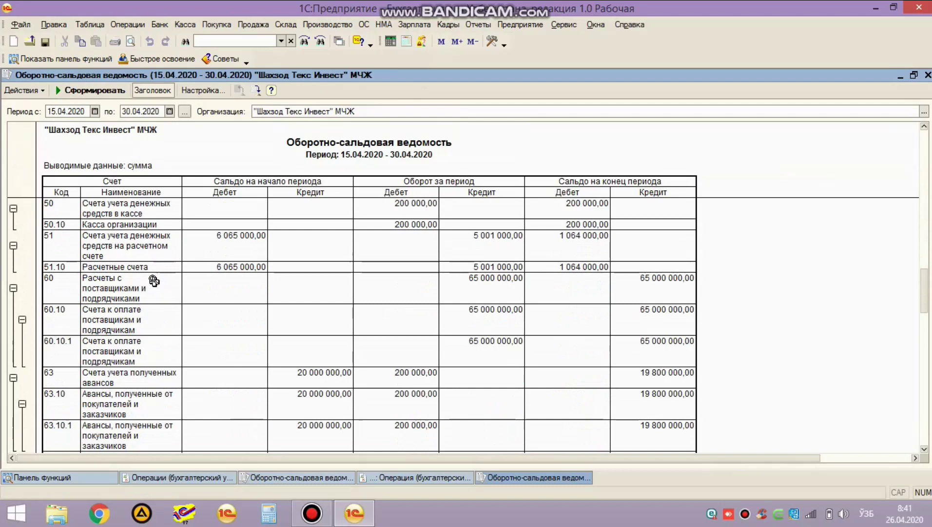
pyautogui.scroll(-15, 154, 281)
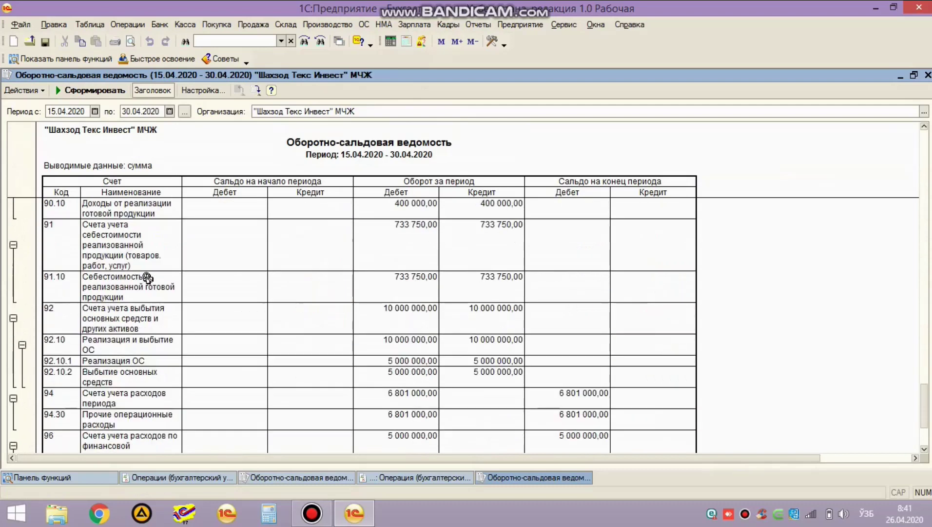
pyautogui.scroll(-9, 146, 273)
pyautogui.scroll(6, 166, 277)
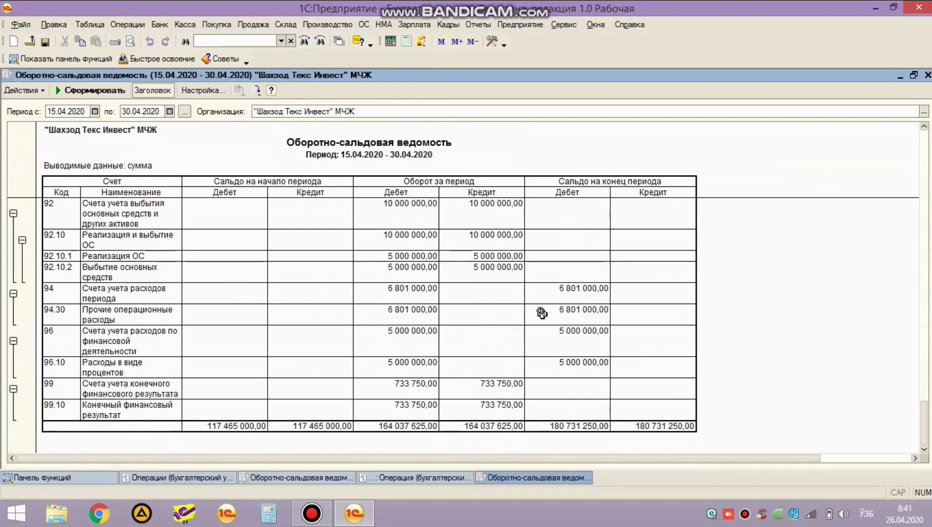
# Step: Form the report for 01.01.2020–31.03.2020 and check account 94's 3 375 000,00 debit turnover
pyautogui.click(69, 111)
pyautogui.write('0')
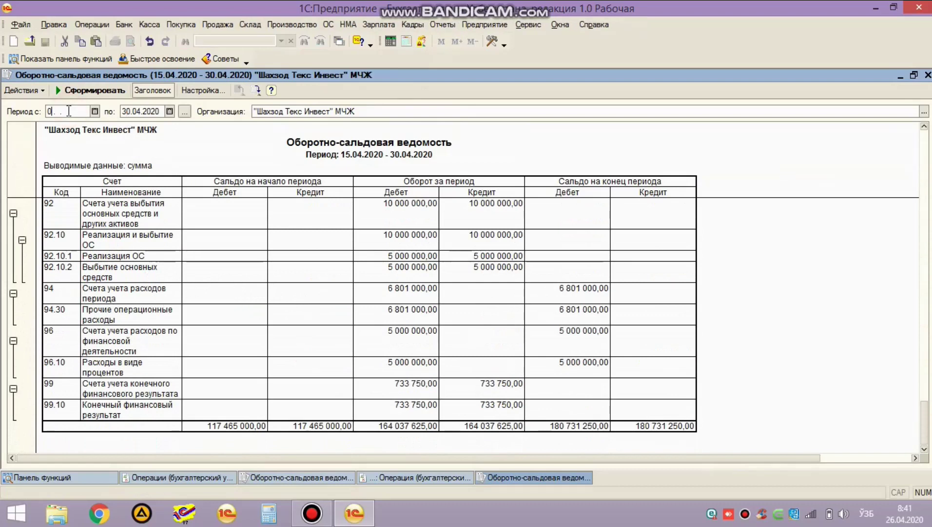
pyautogui.write('1.01.2020')
pyautogui.press('Tab')
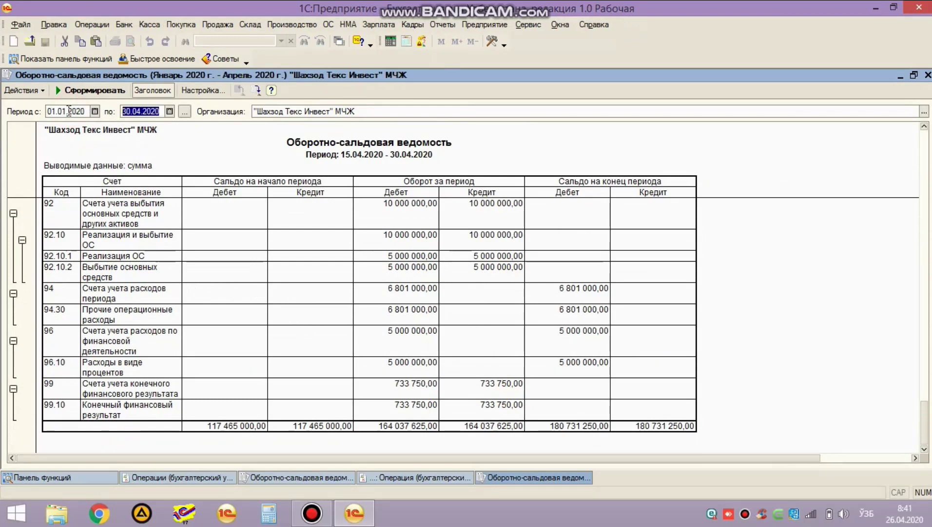
pyautogui.write('31.03.')
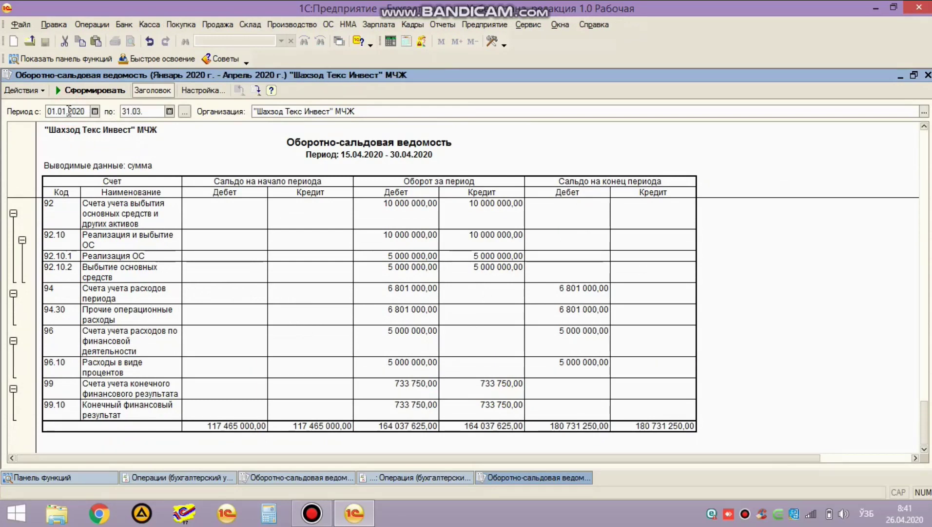
pyautogui.write('2020')
pyautogui.click(90, 90)
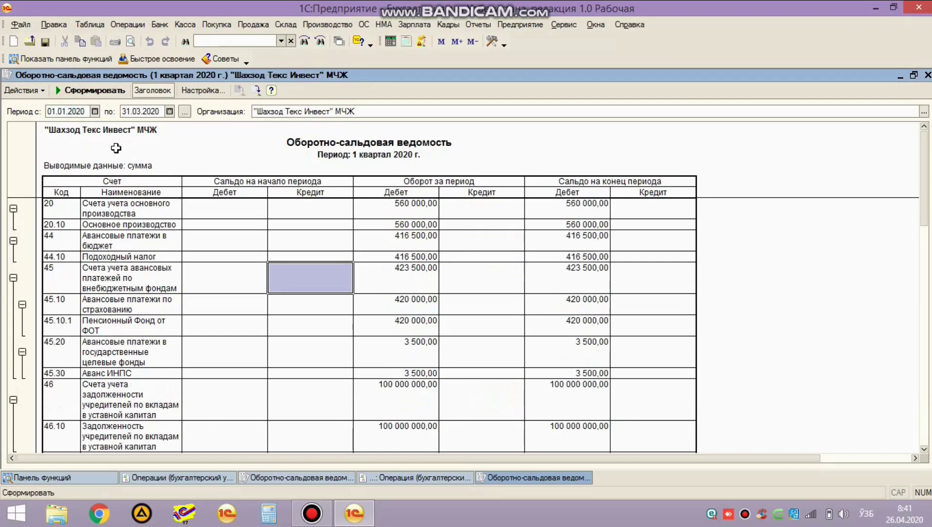
pyautogui.scroll(-10, 302, 326)
pyautogui.scroll(5, 313, 340)
pyautogui.click(425, 323)
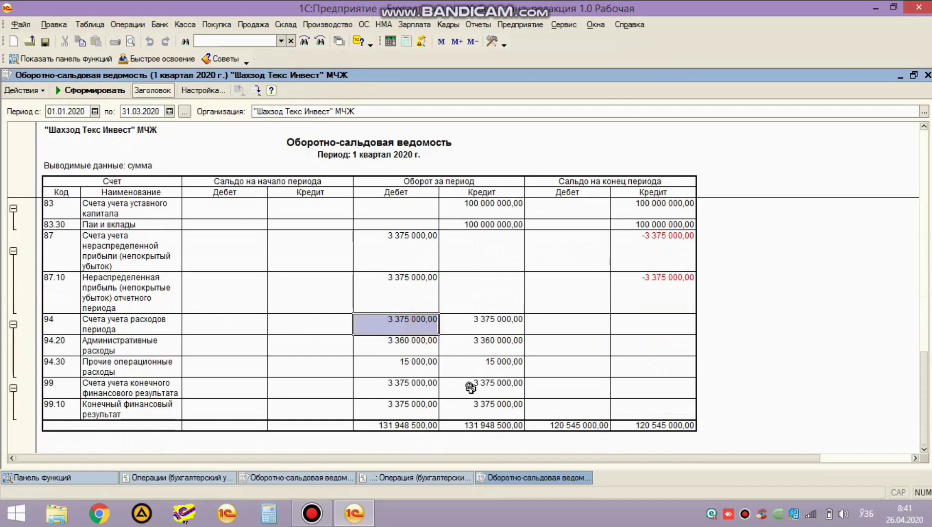
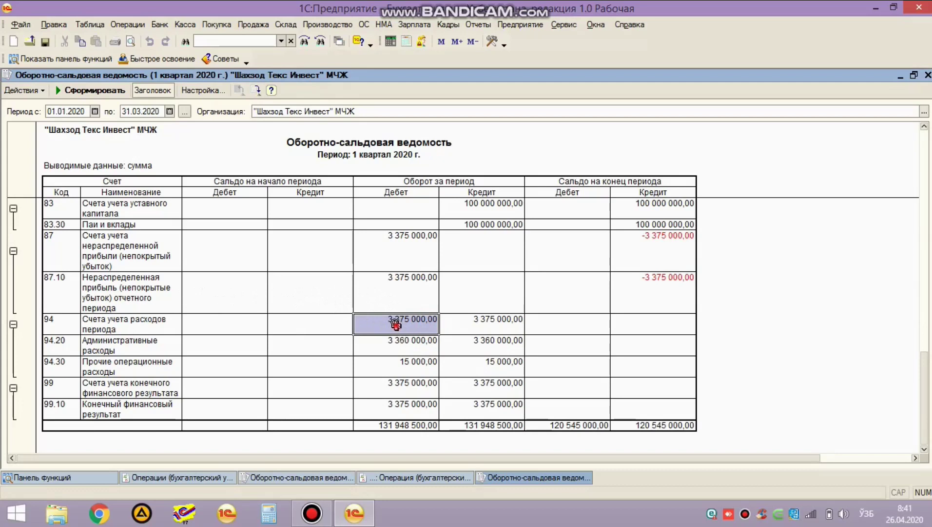
# Step: Break down account 94's debit turnover by cost items for 2020, noting the Пеня 1 000,00 line
pyautogui.doubleClick(397, 325)
pyautogui.click(595, 169)
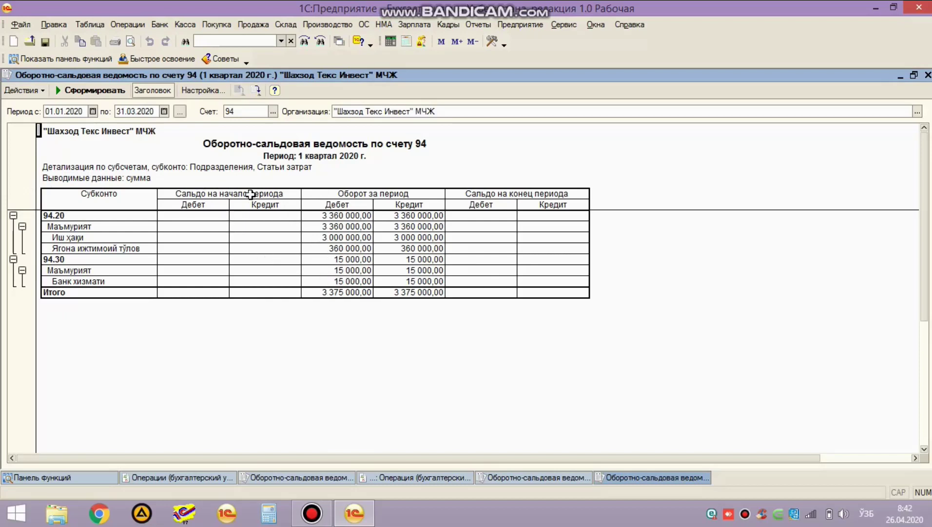
pyautogui.click(140, 113)
pyautogui.write('31.12.')
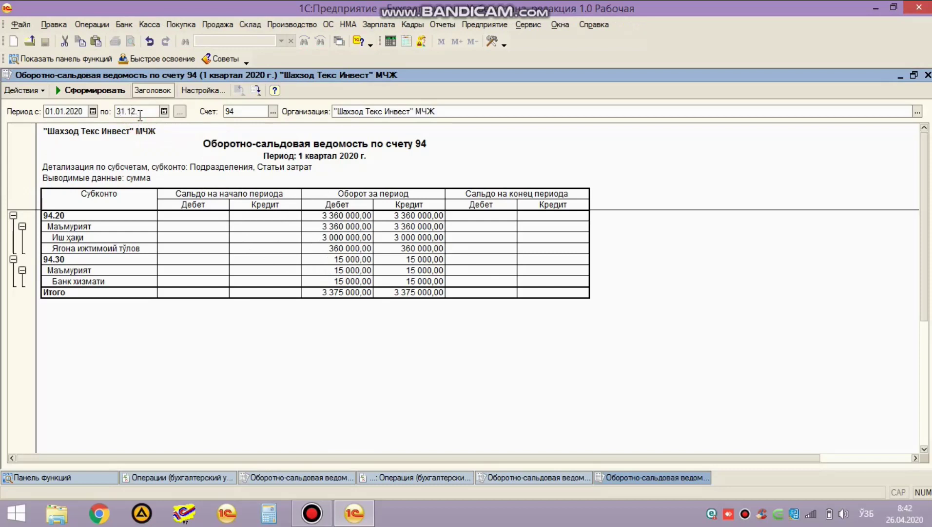
pyautogui.write('2020')
pyautogui.hotkey('ctrl', 'Return')
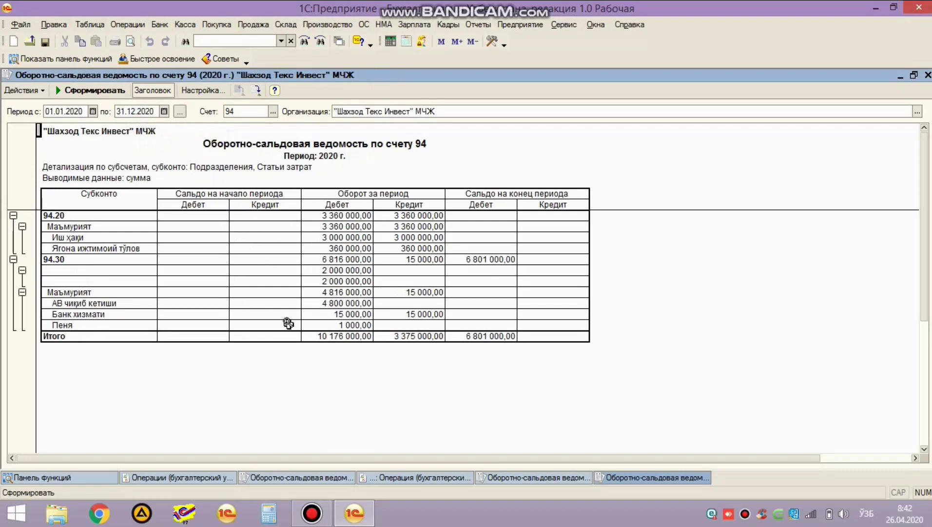
pyautogui.click(66, 325)
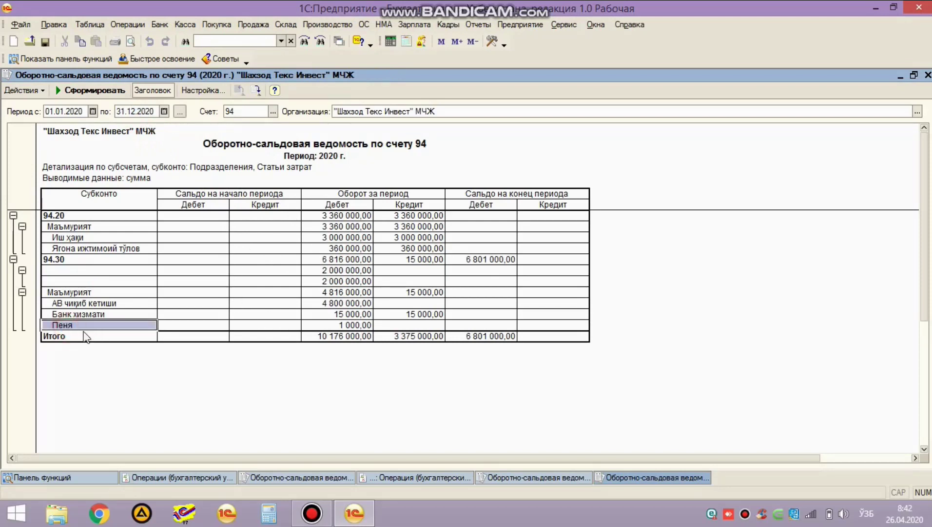
pyautogui.click(355, 324)
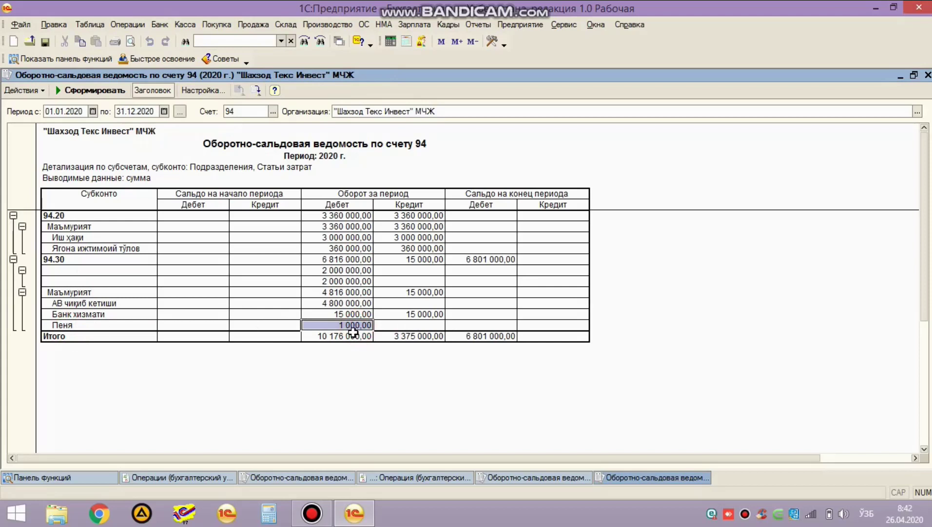
pyautogui.press('Escape')
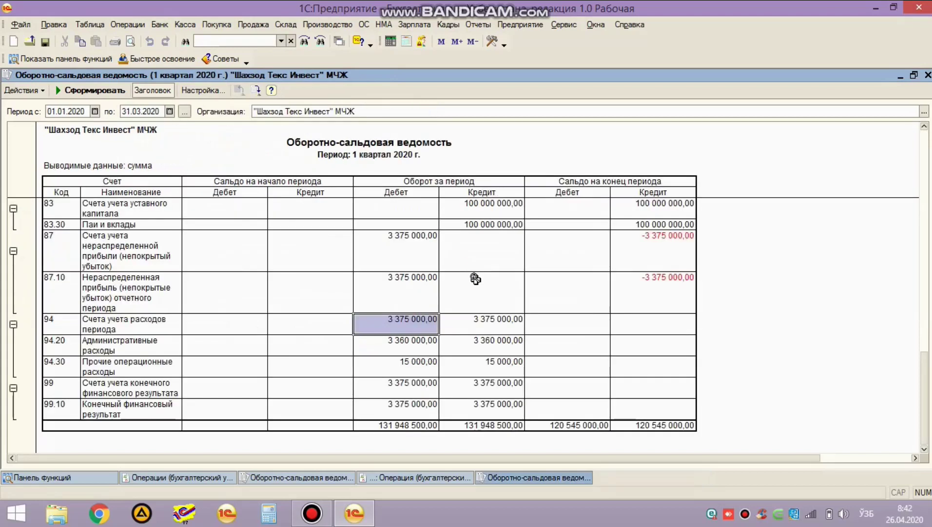
# Step: Note 87.10's 3 375 000 debit turnover and compute 10000000 − 3375000 = 6625000 in Calculator
pyautogui.click(68, 253)
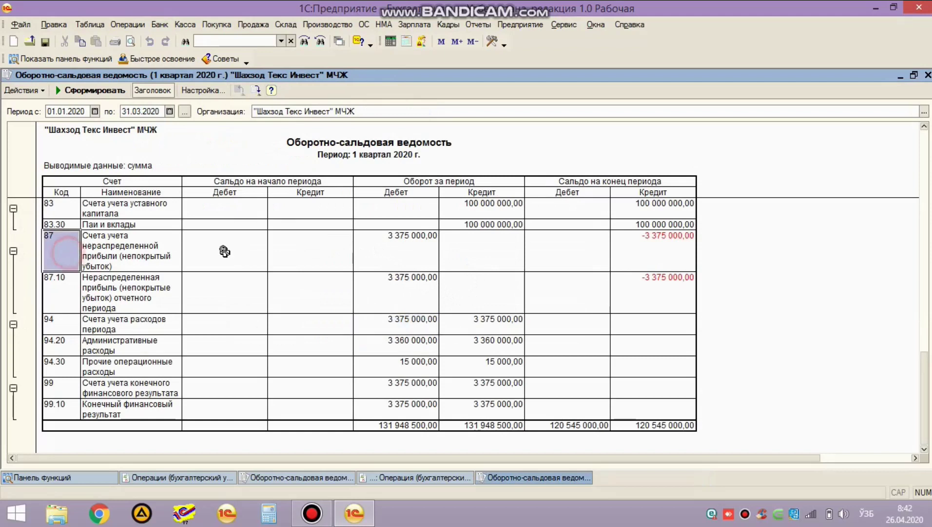
pyautogui.click(411, 292)
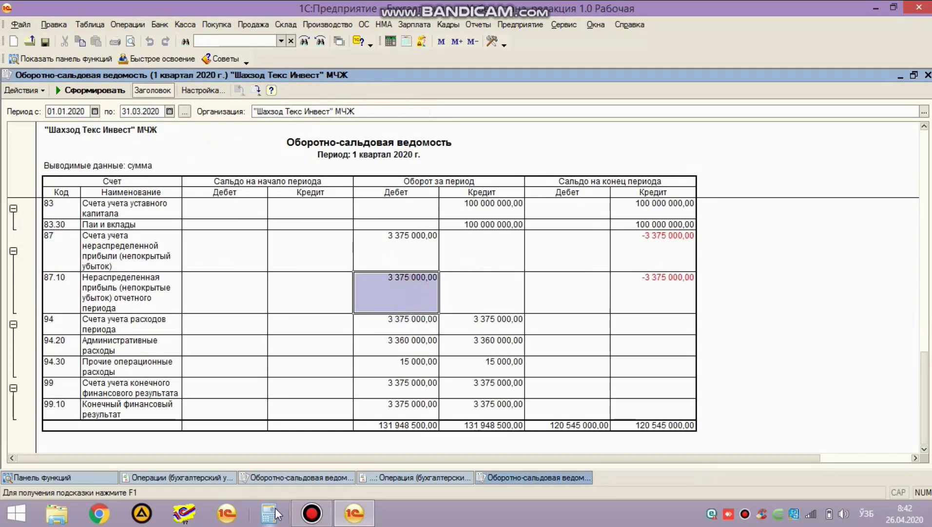
pyautogui.click(273, 510)
pyautogui.moveTo(530, 188); pyautogui.dragTo(776, 183)
pyautogui.write('10')
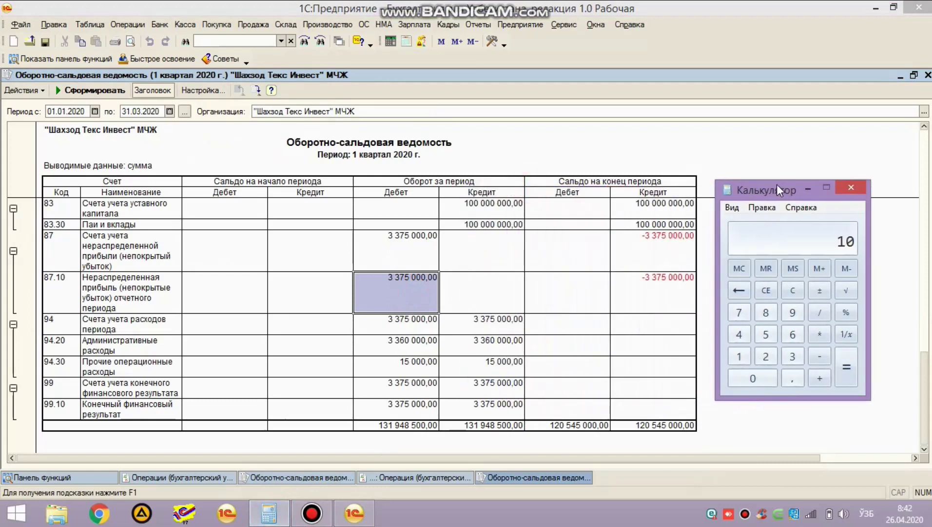
pyautogui.write('000000')
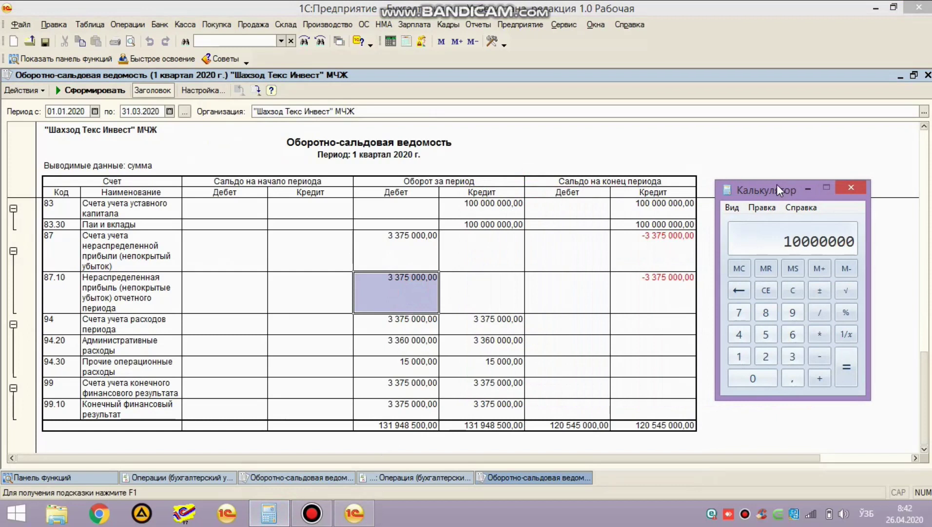
pyautogui.press('-')
pyautogui.write('33')
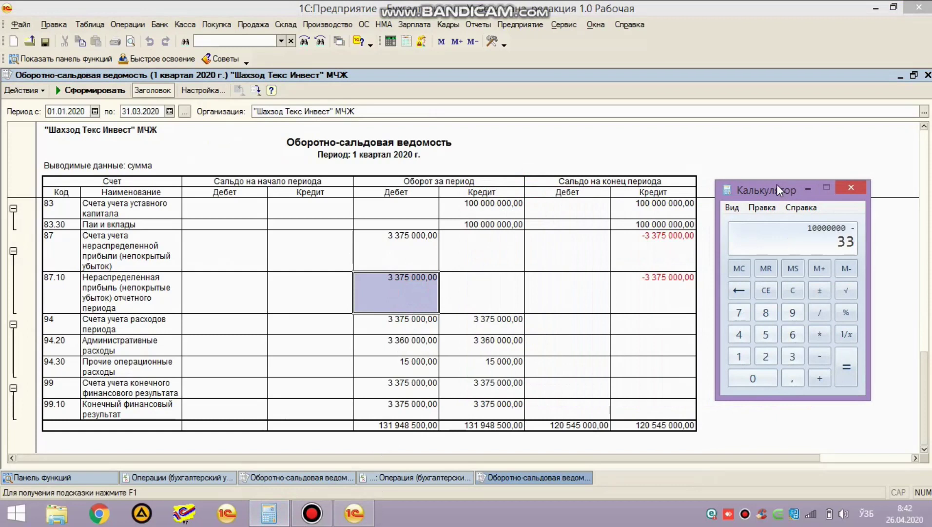
pyautogui.write('75000')
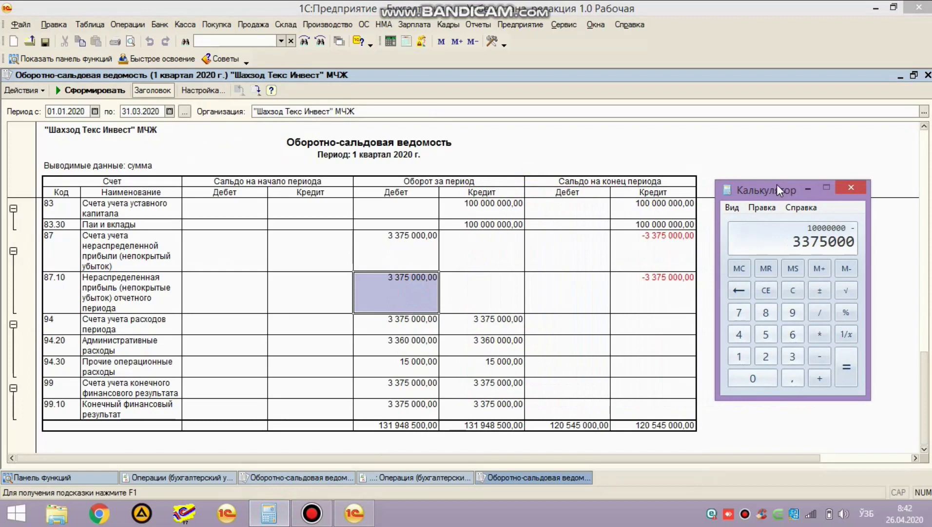
pyautogui.press('Return')
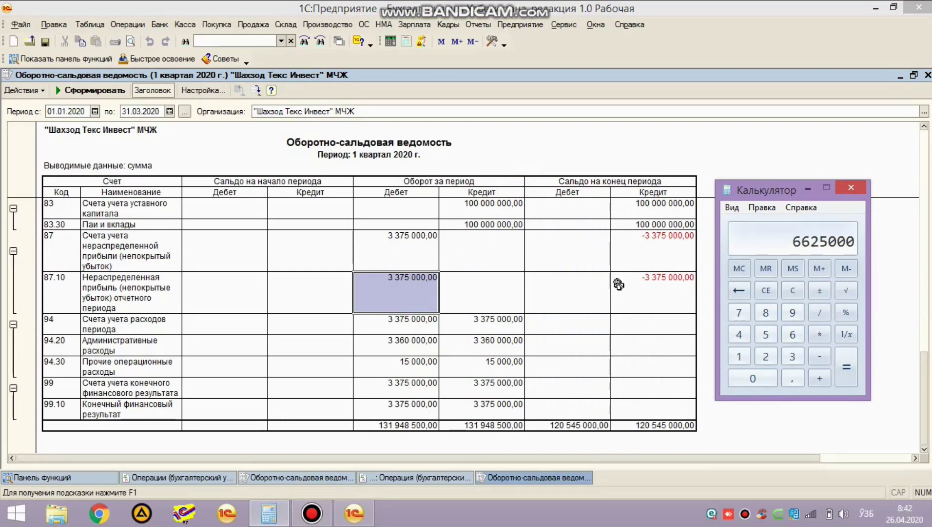
# Step: Add 1000 to get 6626000, then take 15 / 100 of it to get 993900
pyautogui.press('+')
pyautogui.write('1000')
pyautogui.press('Return')
pyautogui.write('15 ')
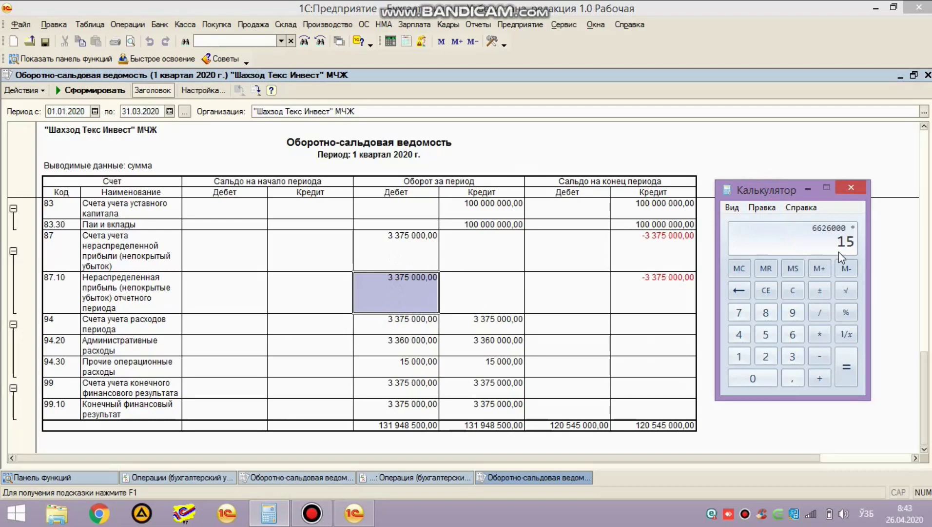
pyautogui.write('/ 100')
pyautogui.press('Return')
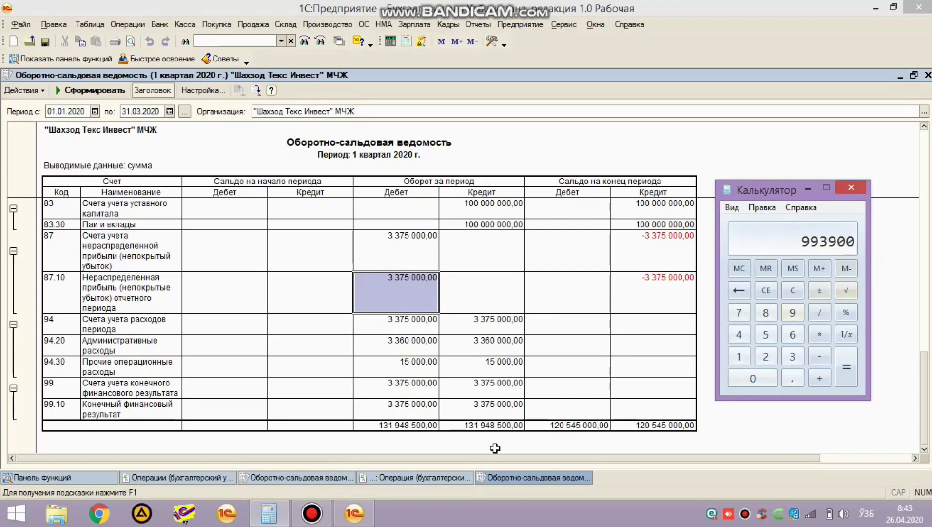
# Step: Paste 993900 as the operation's Сумма, save the operation and refresh the trial balance
pyautogui.click(431, 476)
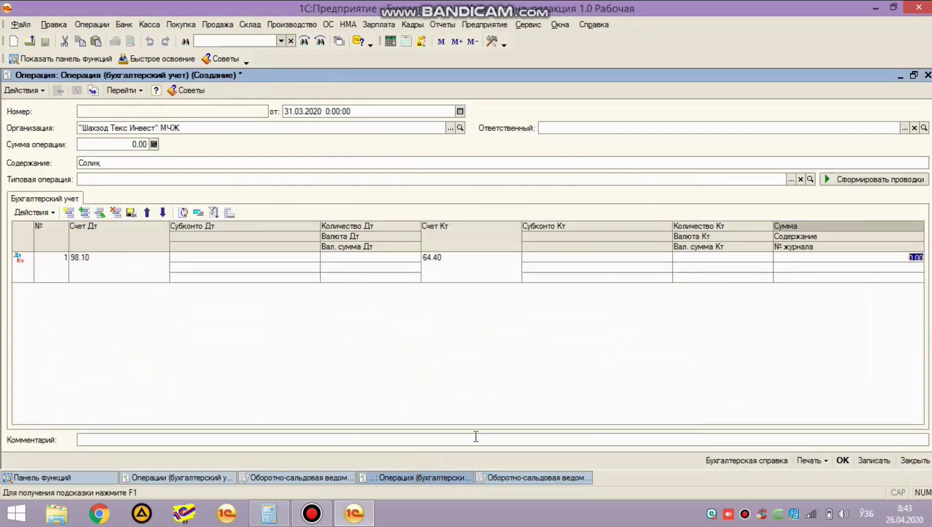
pyautogui.write('993900')
pyautogui.press('Return')
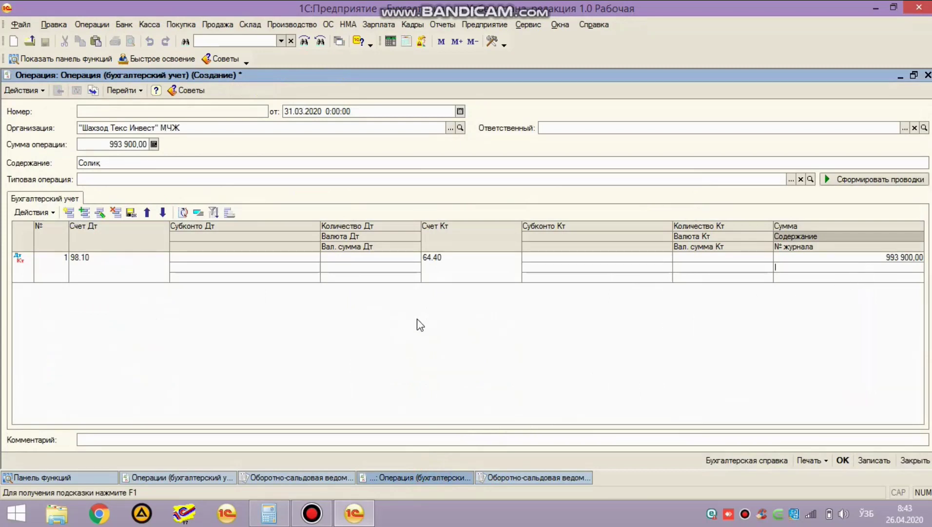
pyautogui.hotkey('ctrl', 'Return')
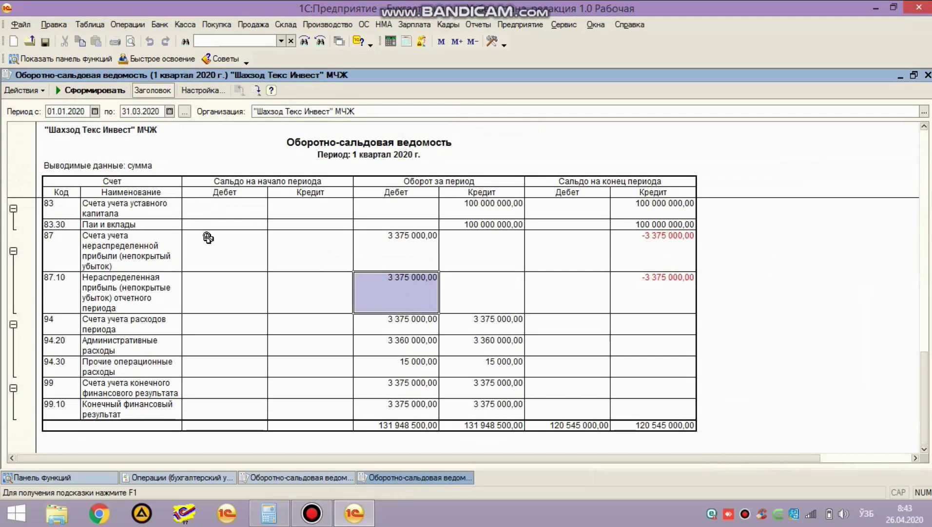
pyautogui.hotkey('ctrl', 'Return')
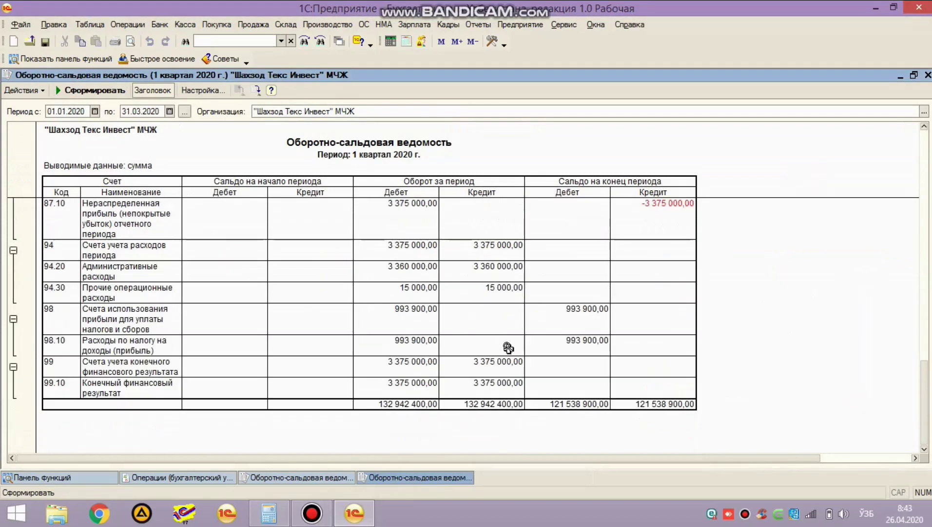
# Step: Verify 993 900 on account 98's closing debit and on 64.40's credit turnover and balance
pyautogui.click(561, 323)
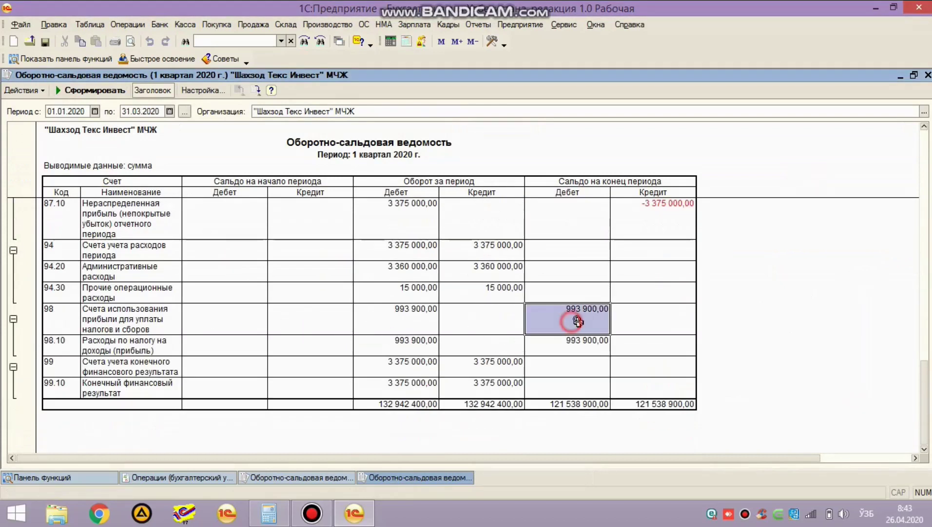
pyautogui.scroll(6, 561, 323)
pyautogui.scroll(3, 488, 324)
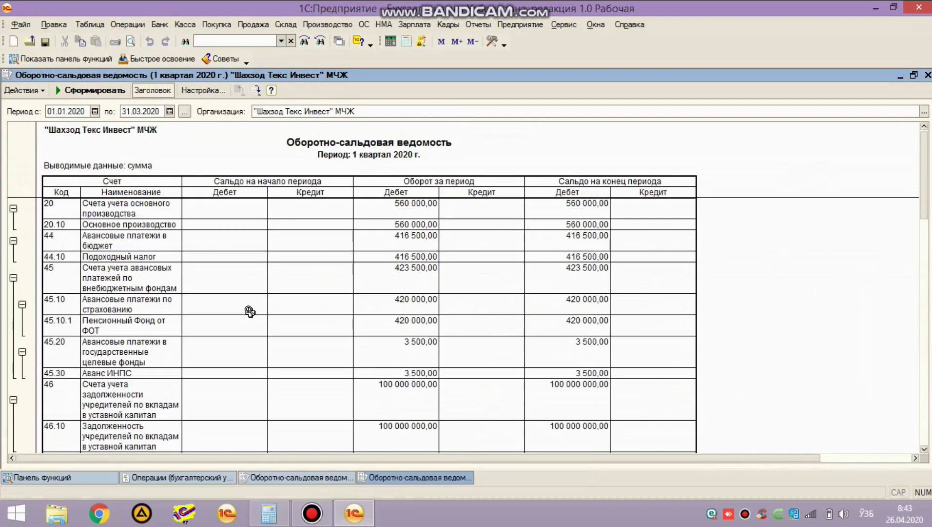
pyautogui.scroll(-3, 246, 317)
pyautogui.scroll(-5, 232, 328)
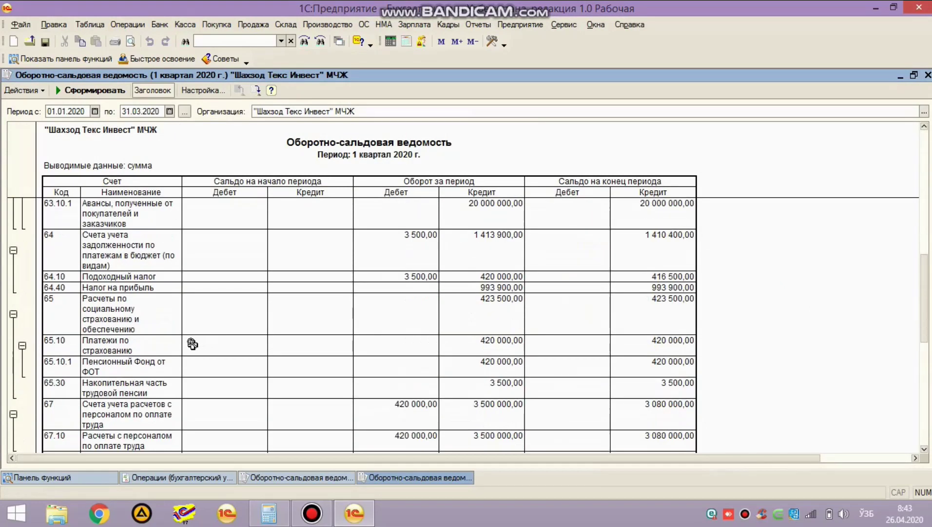
pyautogui.click(126, 287)
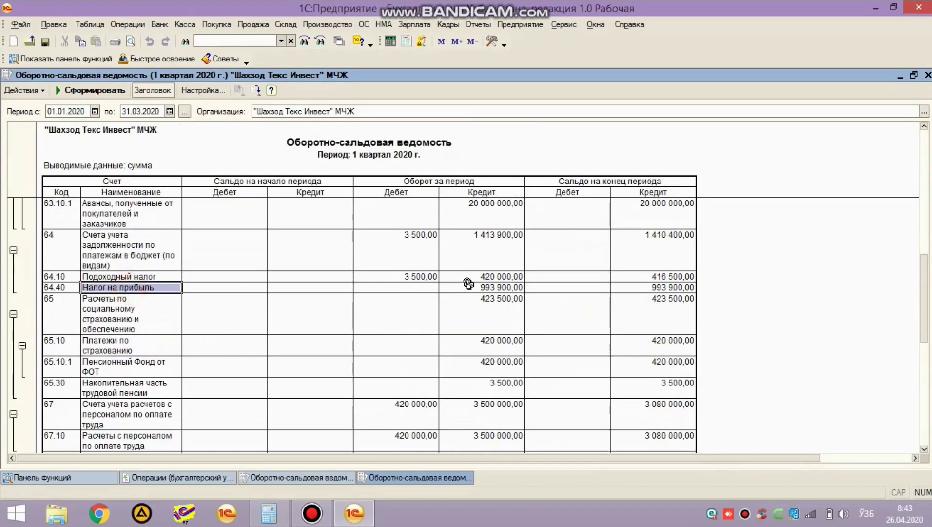
pyautogui.click(501, 288)
pyautogui.click(658, 288)
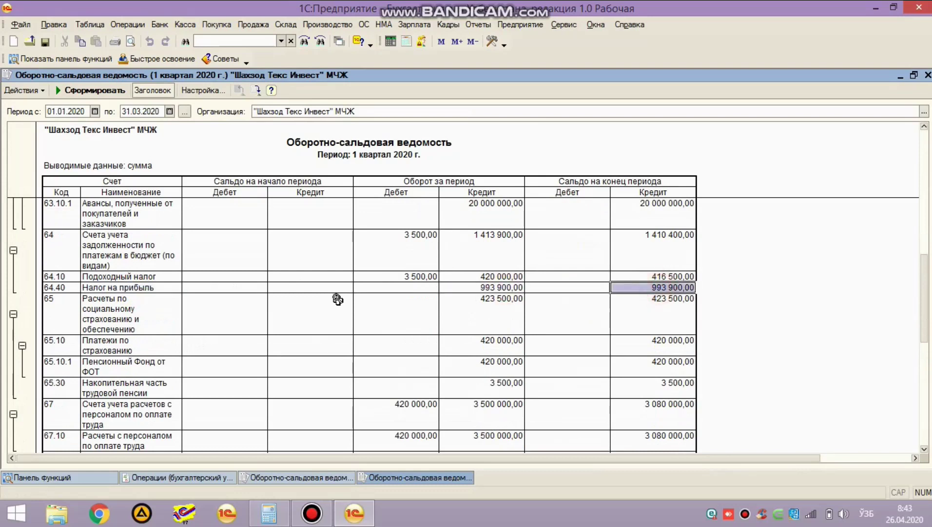
pyautogui.scroll(-10, 338, 299)
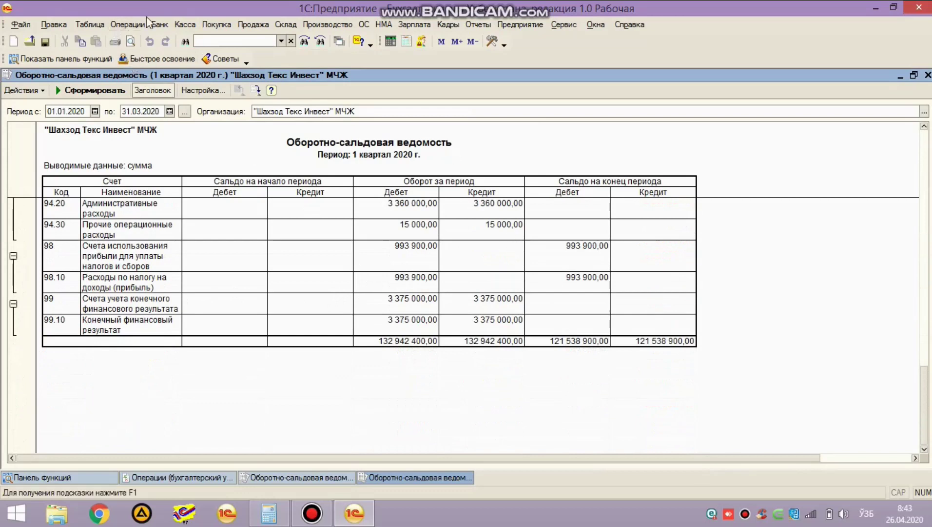
# Step: Repost the 31.03.2020 Закрытие месяца document and close the month-end closing list
pyautogui.click(128, 25)
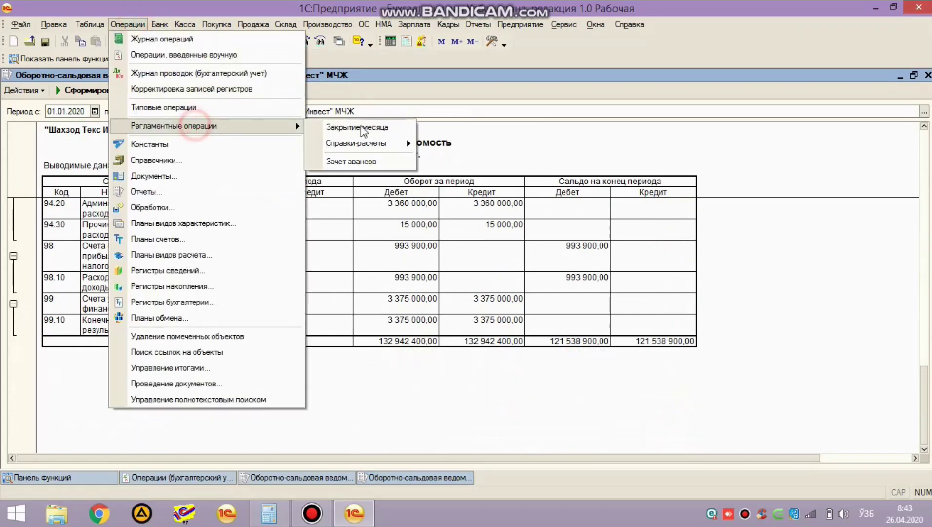
pyautogui.click(364, 128)
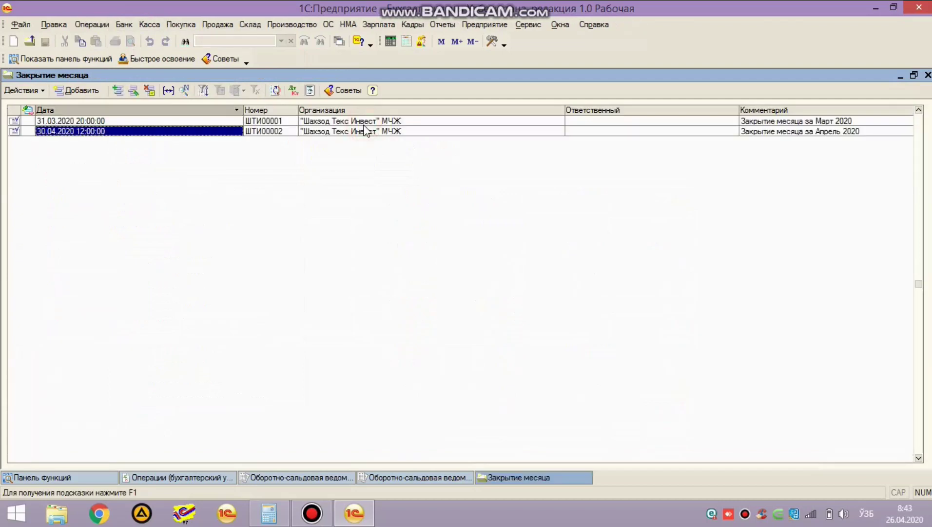
pyautogui.press('Up')
pyautogui.press('Return')
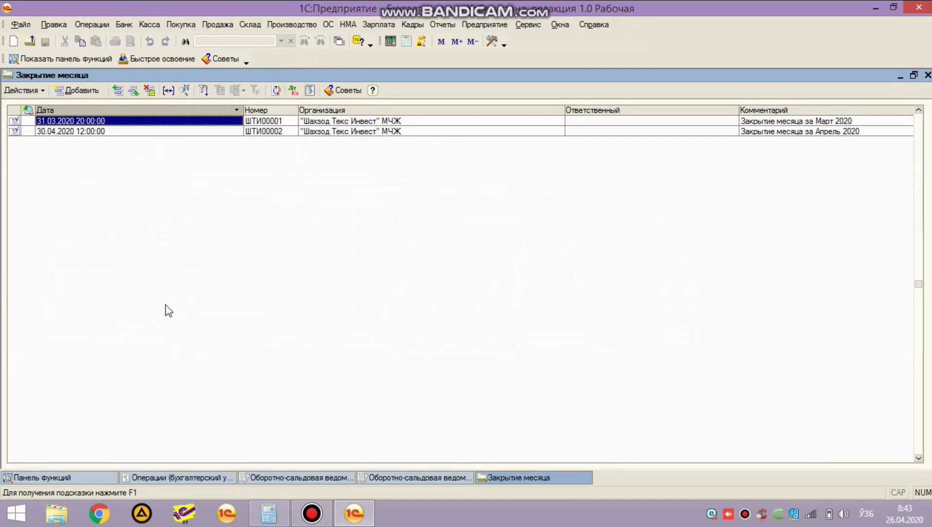
pyautogui.press('Return')
pyautogui.click(844, 462)
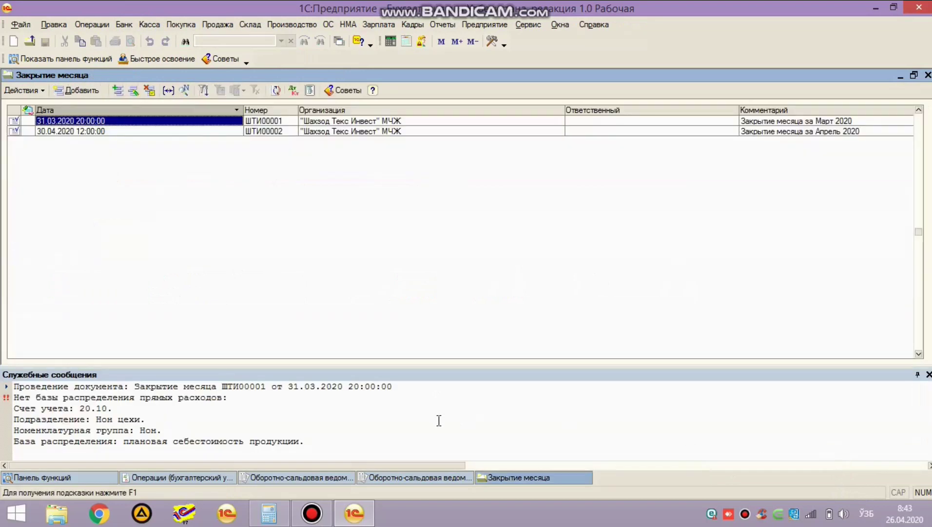
pyautogui.press('Escape')
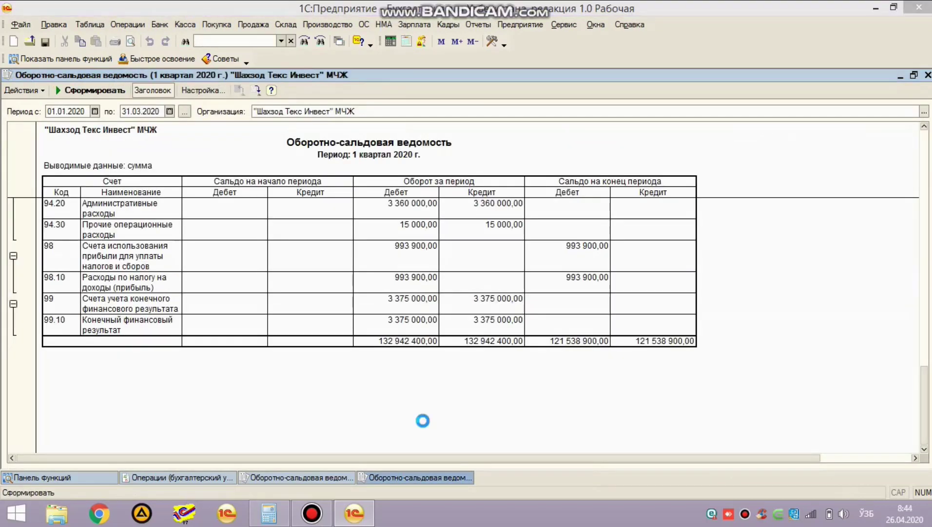
pyautogui.scroll(5, 423, 420)
pyautogui.scroll(-5, 444, 403)
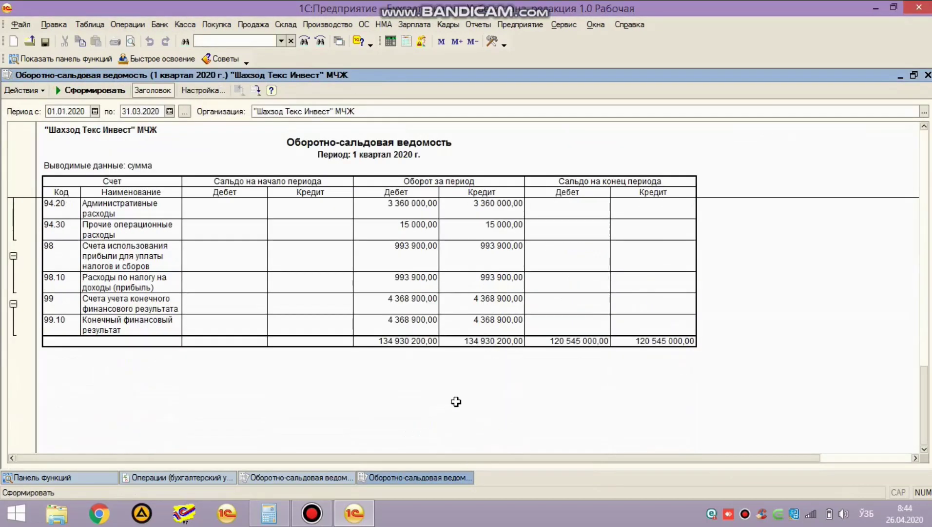
pyautogui.click(458, 266)
pyautogui.scroll(3, 459, 266)
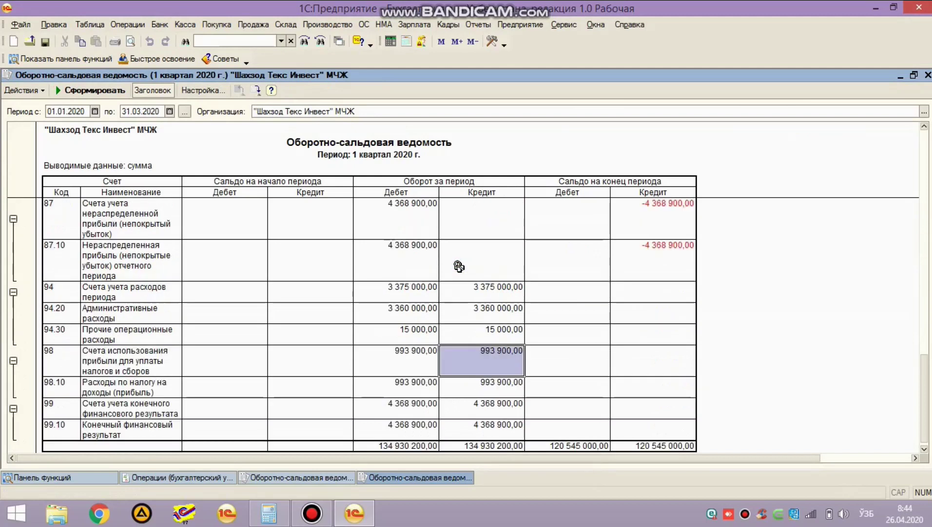
pyautogui.click(476, 430)
pyautogui.click(476, 254)
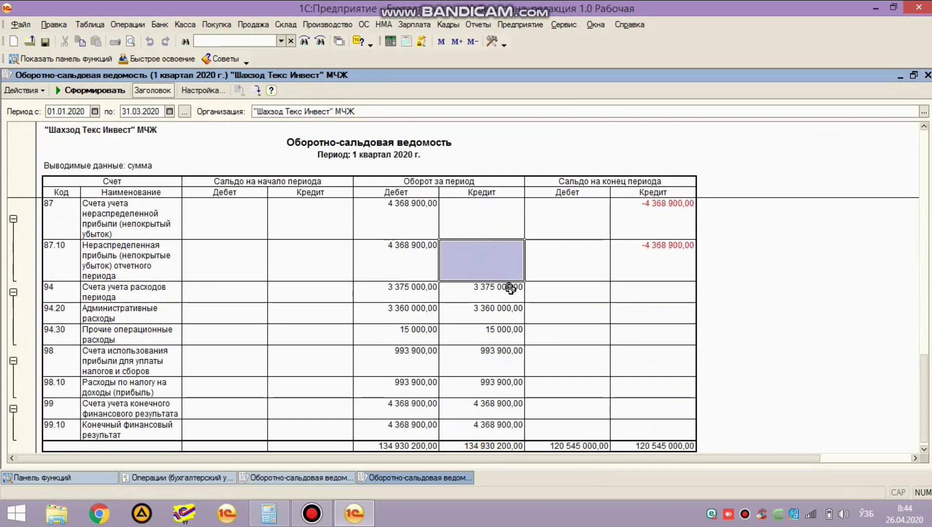
pyautogui.scroll(1, 509, 288)
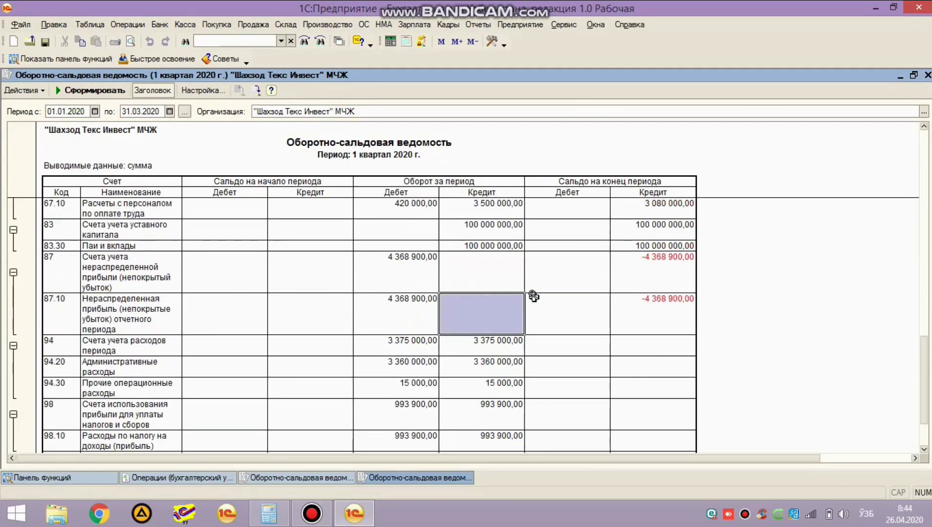
pyautogui.click(643, 299)
pyautogui.scroll(3, 448, 306)
pyautogui.scroll(2, 449, 306)
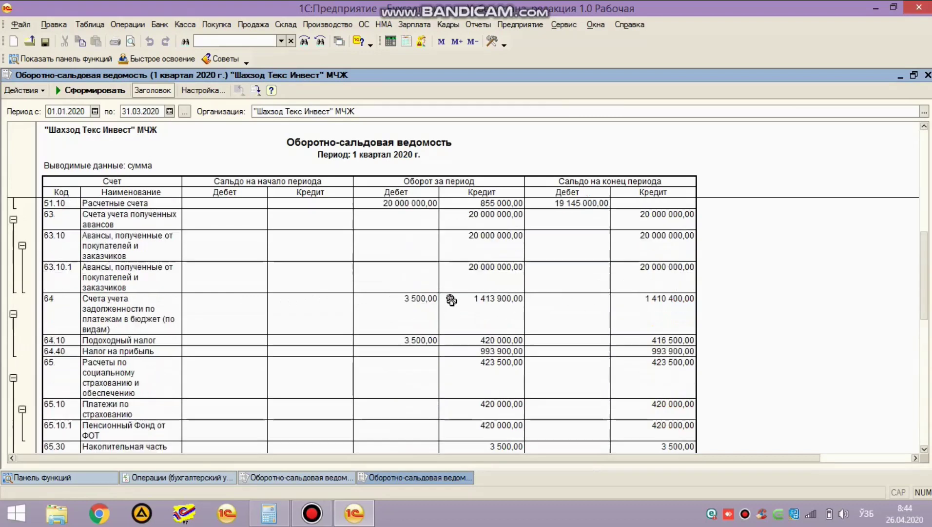
pyautogui.scroll(-1, 377, 327)
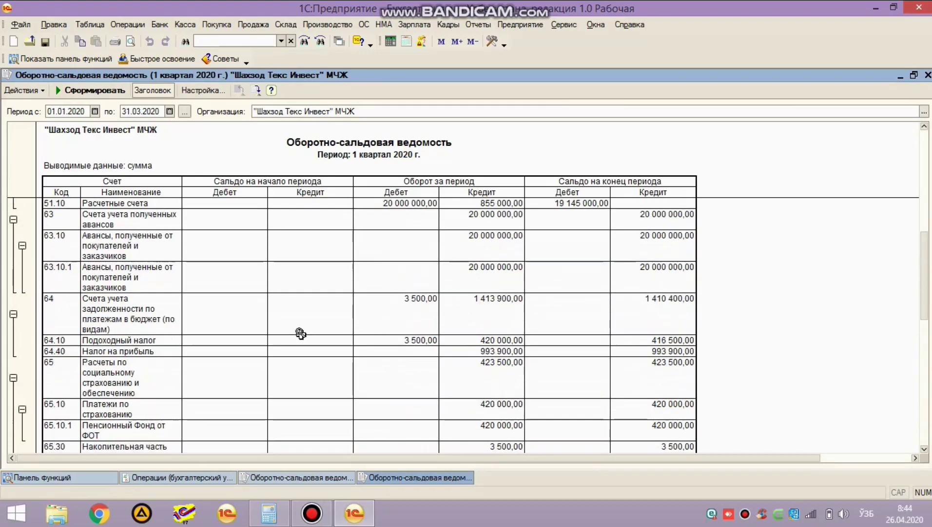
pyautogui.click(282, 350)
pyautogui.click(495, 354)
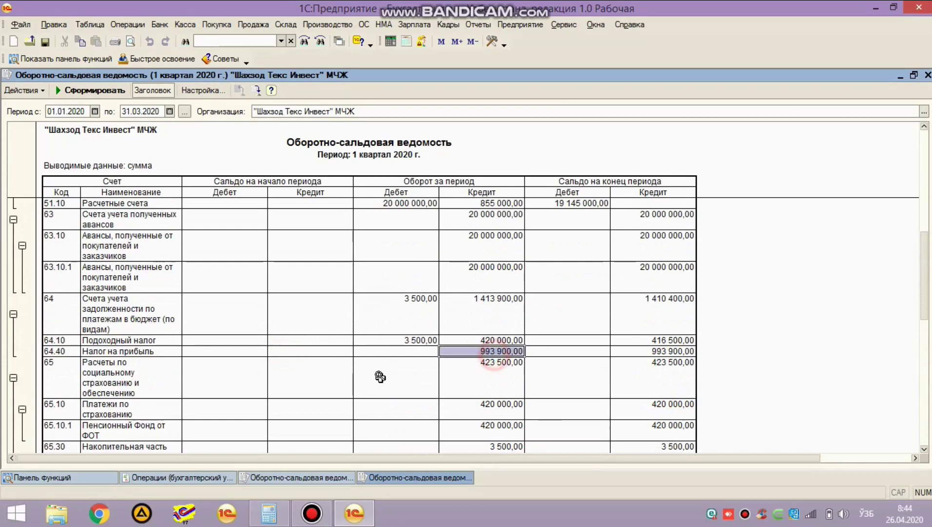
pyautogui.click(685, 351)
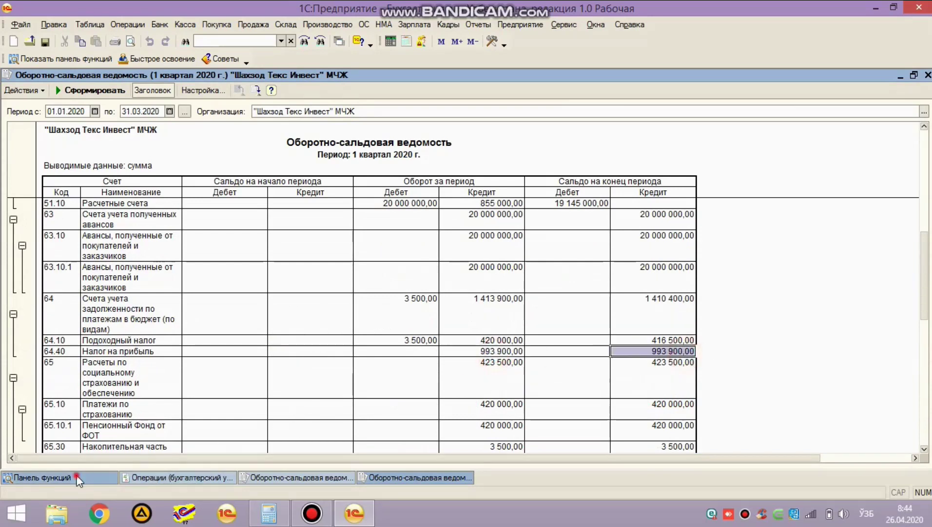
pyautogui.click(76, 474)
# Step: In payment order ШТИ00000002, pick the legal-entity profit tax from the Вид налога list
pyautogui.click(44, 183)
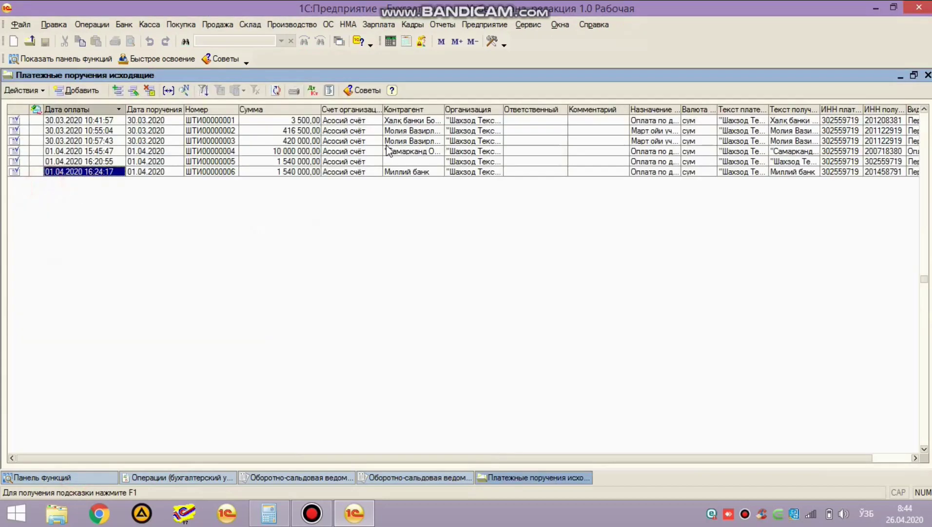
pyautogui.click(412, 134)
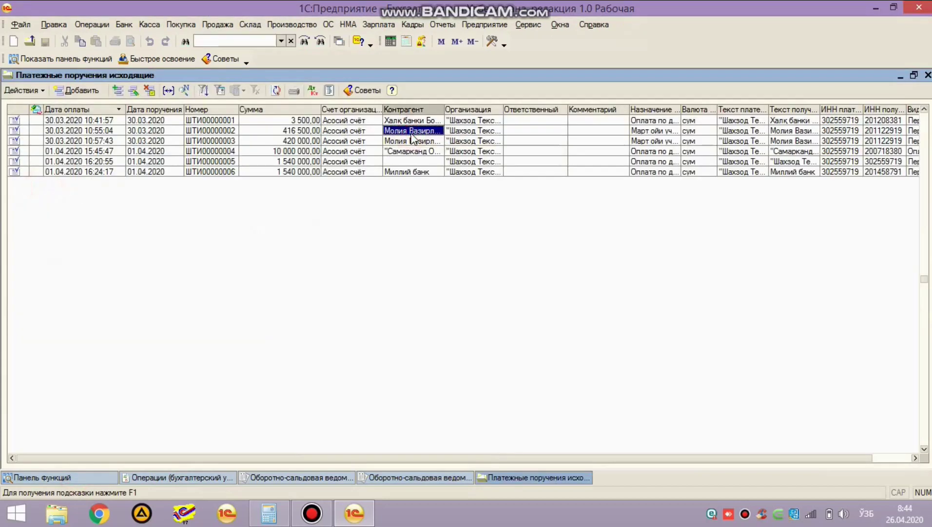
pyautogui.doubleClick(412, 137)
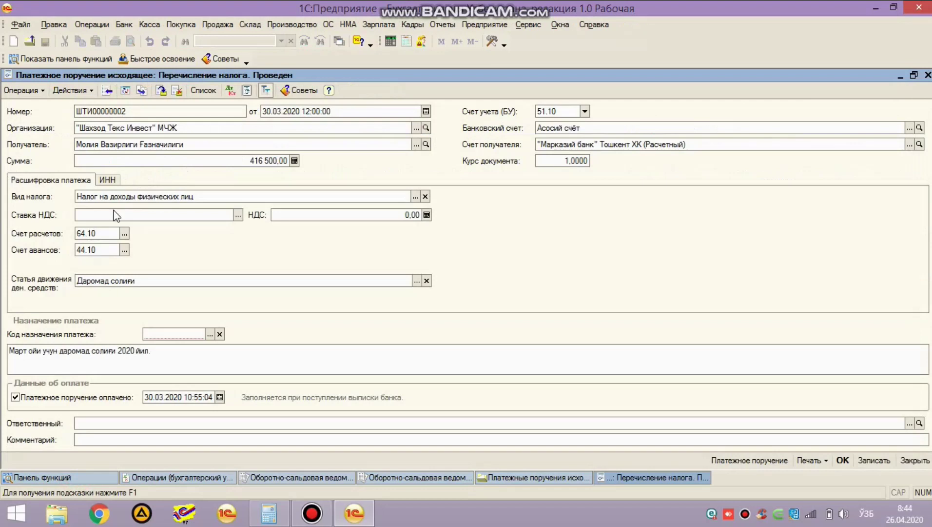
pyautogui.doubleClick(125, 198)
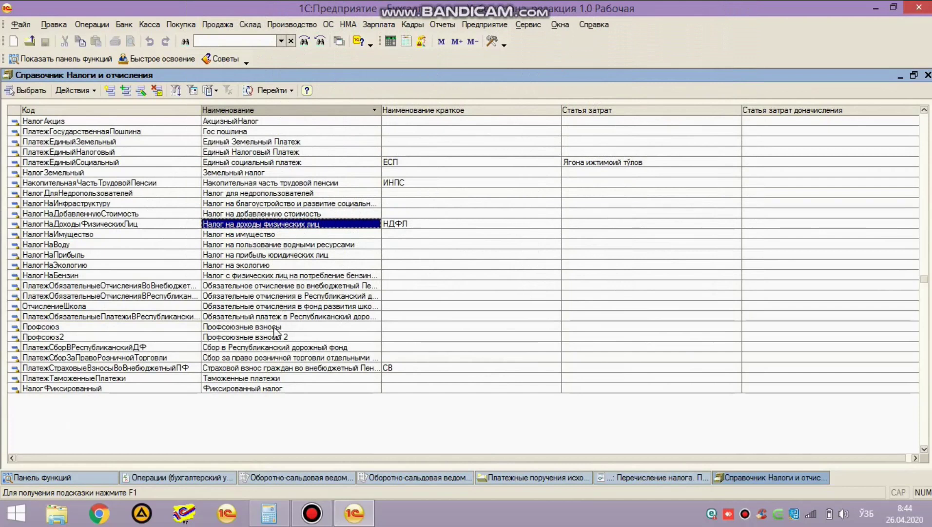
pyautogui.click(261, 256)
# Step: Give the profit tax entry the short name НалогНаПрибыль, save it and select it
pyautogui.doubleClick(328, 259)
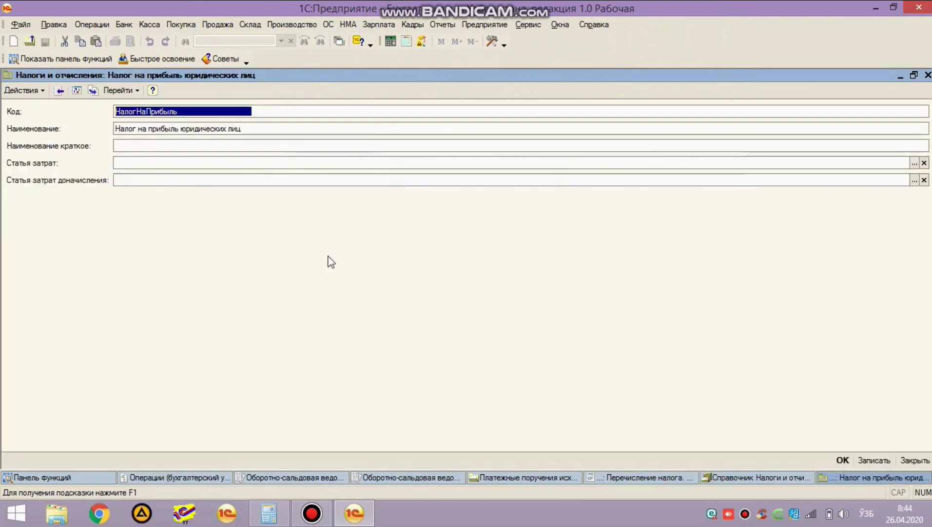
pyautogui.click(120, 145)
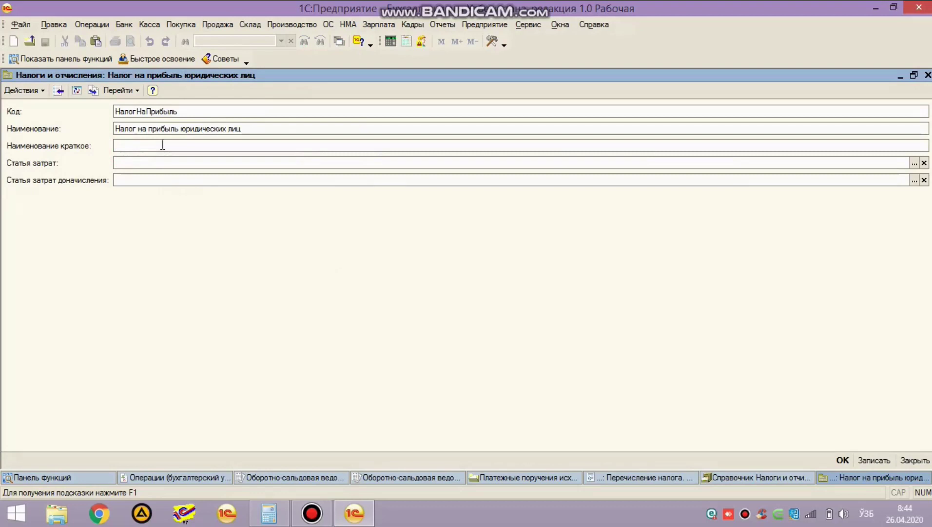
pyautogui.doubleClick(261, 110)
pyautogui.hotkey('ctrl', 'c')
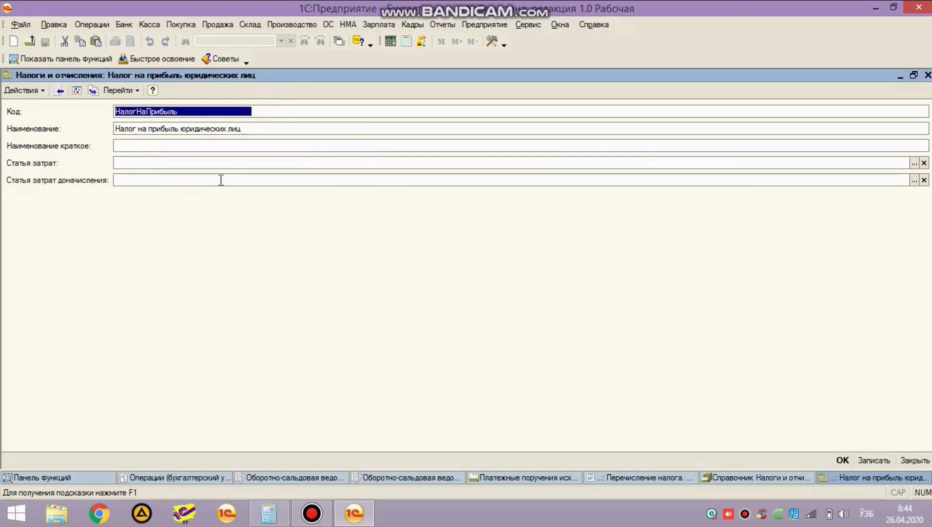
pyautogui.click(166, 149)
pyautogui.hotkey('ctrl', 'v')
pyautogui.hotkey('ctrl', 'Return')
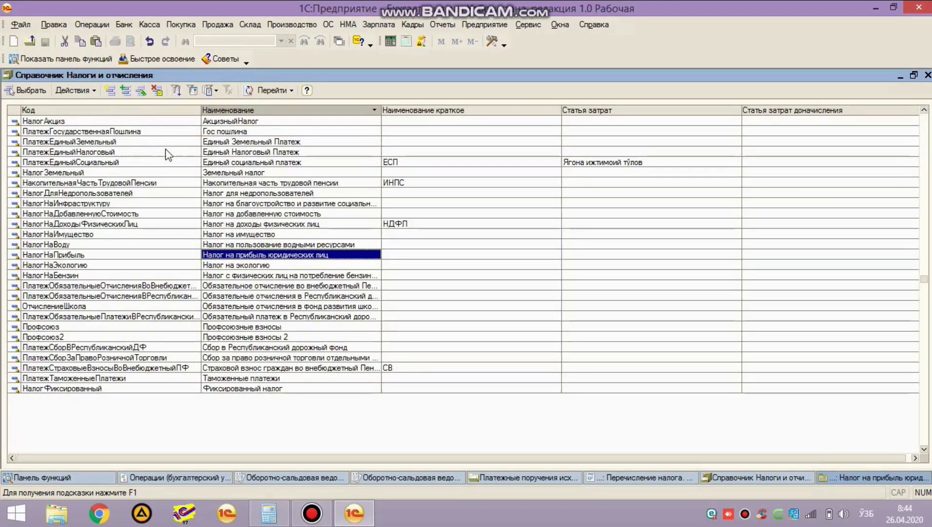
pyautogui.press('Return')
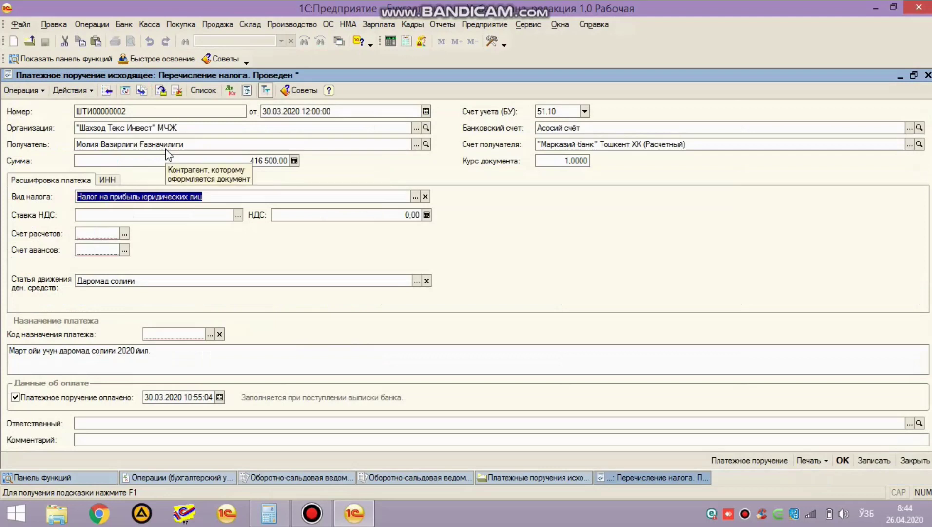
# Step: Reopen the tax type list to verify the saved profit tax entry
pyautogui.press('F4')
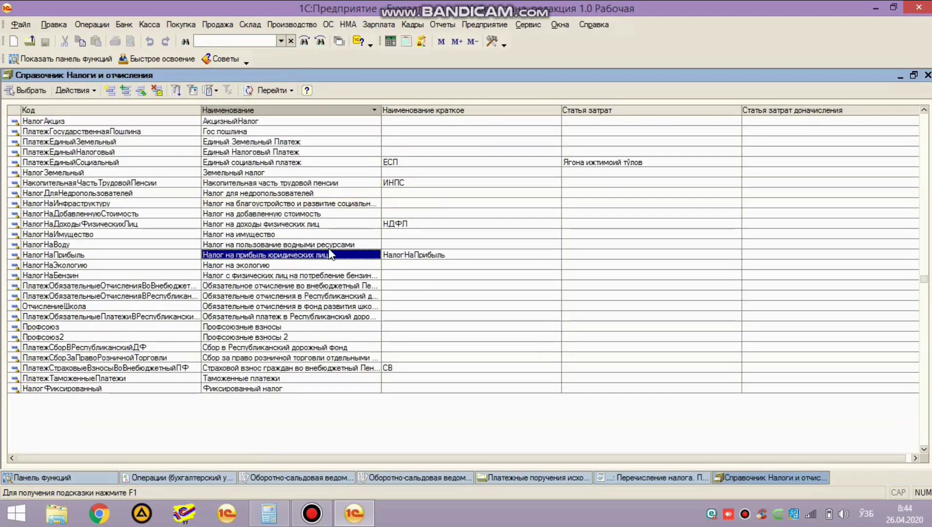
pyautogui.press('F2')
pyautogui.hotkey('ctrl', 'Tab')
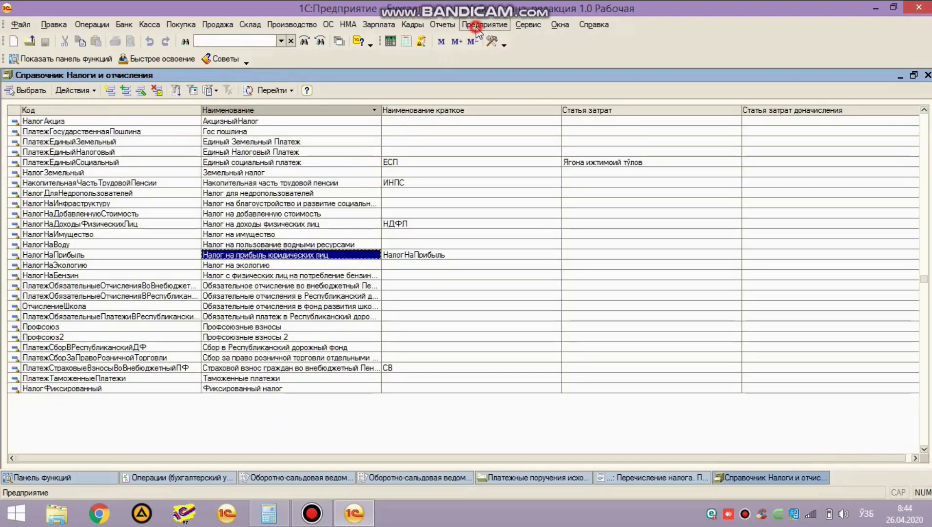
pyautogui.click(485, 24)
# Step: Check the profit tax's empty rate and account settings in the Налоги и отчисления catalog
pyautogui.moveTo(591, 306)
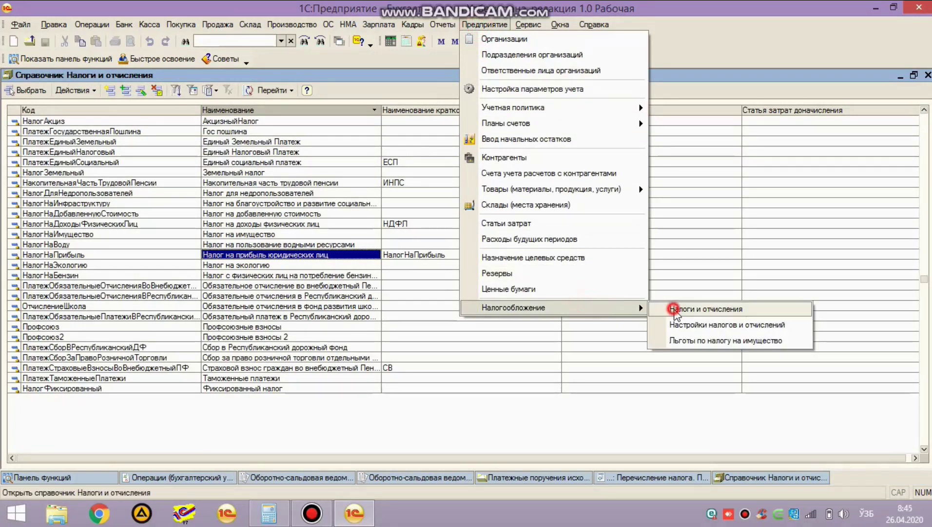
pyautogui.click(658, 308)
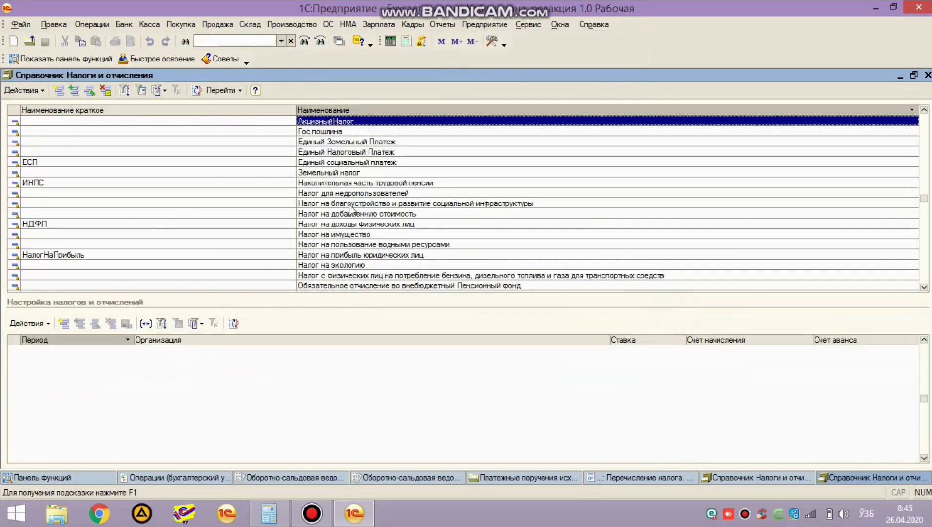
pyautogui.click(448, 253)
pyautogui.click(213, 401)
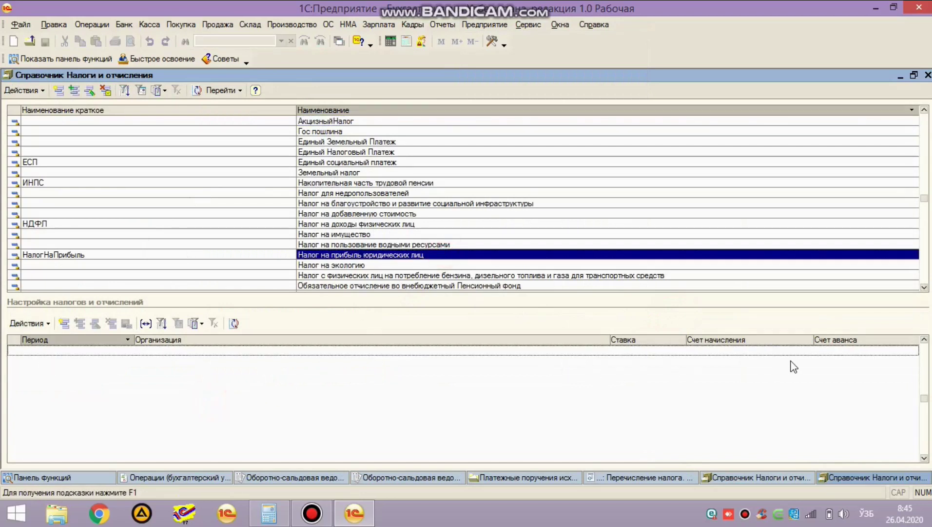
pyautogui.press('Escape')
# Step: Close payment order ШТИ00000002 without saving, then close the outgoing payment orders list
pyautogui.press('Return')
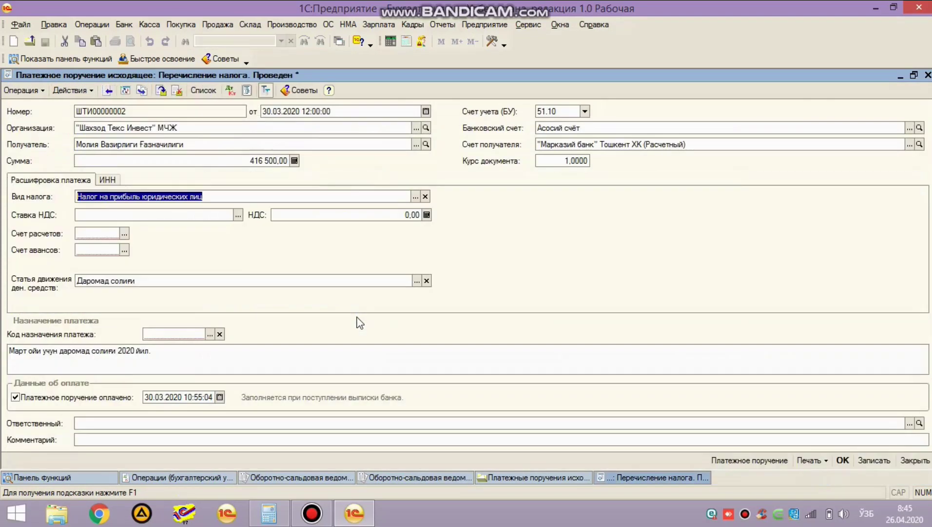
pyautogui.click(95, 237)
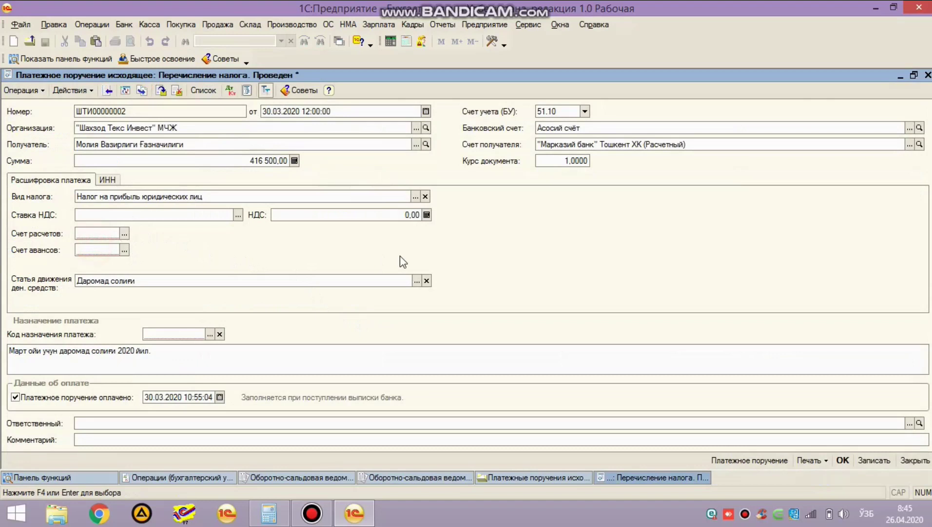
pyautogui.press('Escape')
pyautogui.press('Tab')
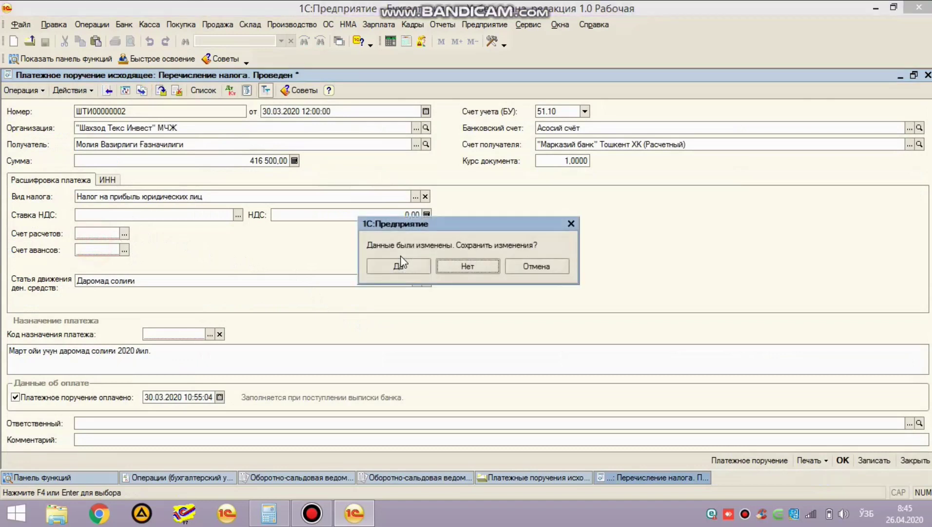
pyautogui.press('Return')
pyautogui.press('Escape')
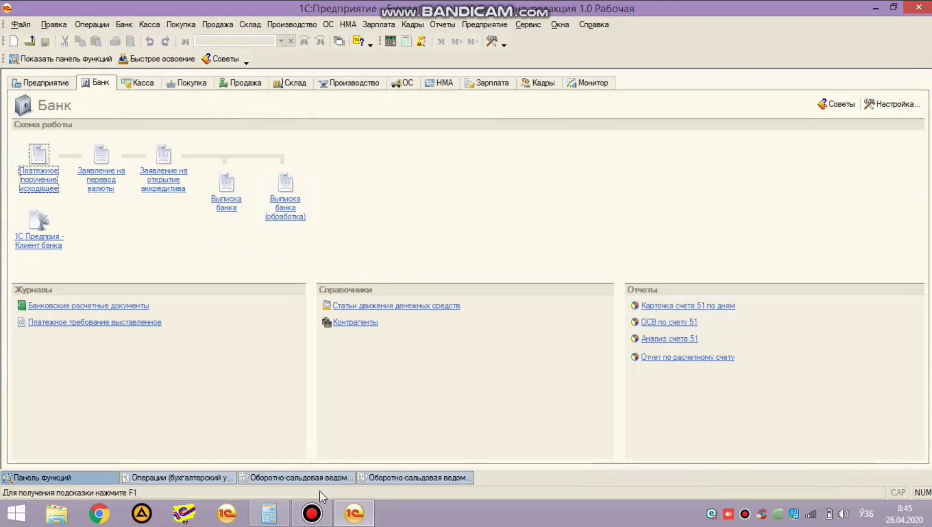
# Step: Check 64.40's credit turnover and closing credit balance in the Q1 trial balance
pyautogui.click(417, 477)
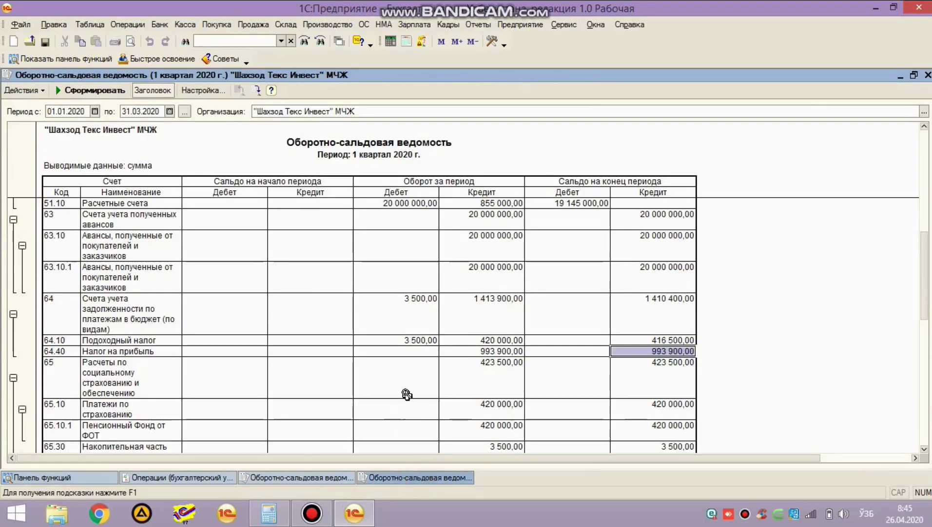
pyautogui.click(125, 352)
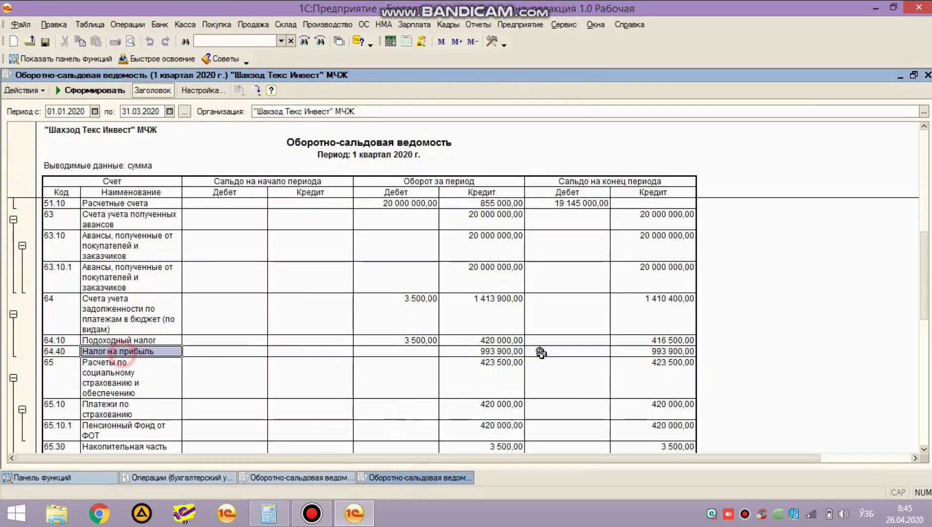
pyautogui.click(476, 351)
pyautogui.click(676, 349)
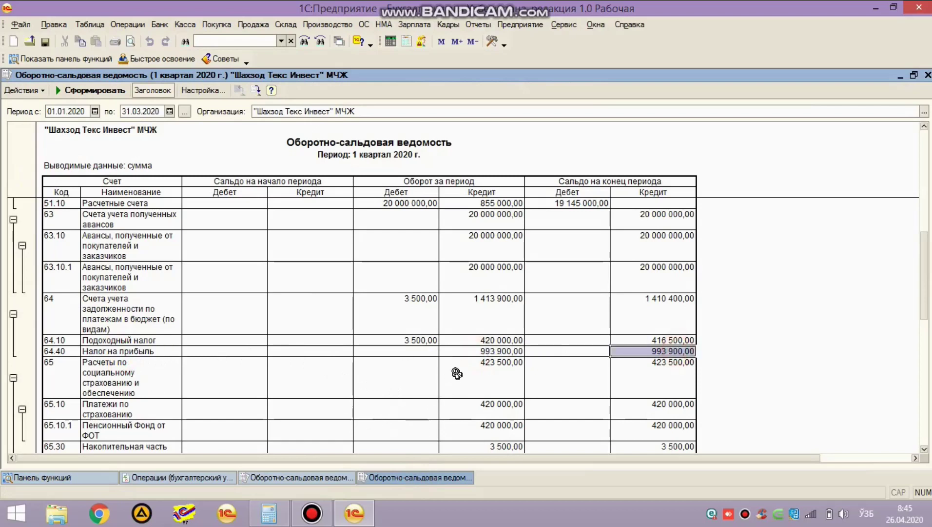
# Step: Close the Q1 trial balance, the other trial balance and the Операции journal
pyautogui.press('Escape')
pyautogui.click(338, 477)
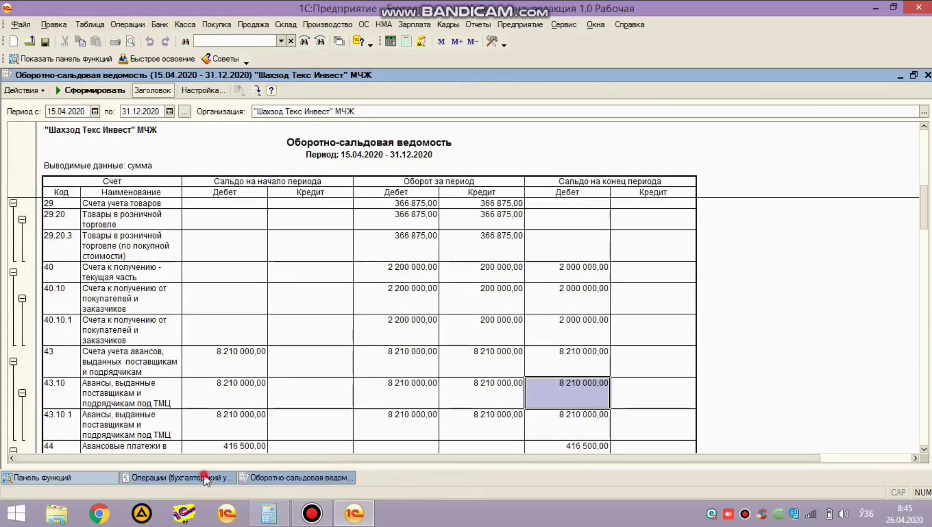
pyautogui.click(204, 473)
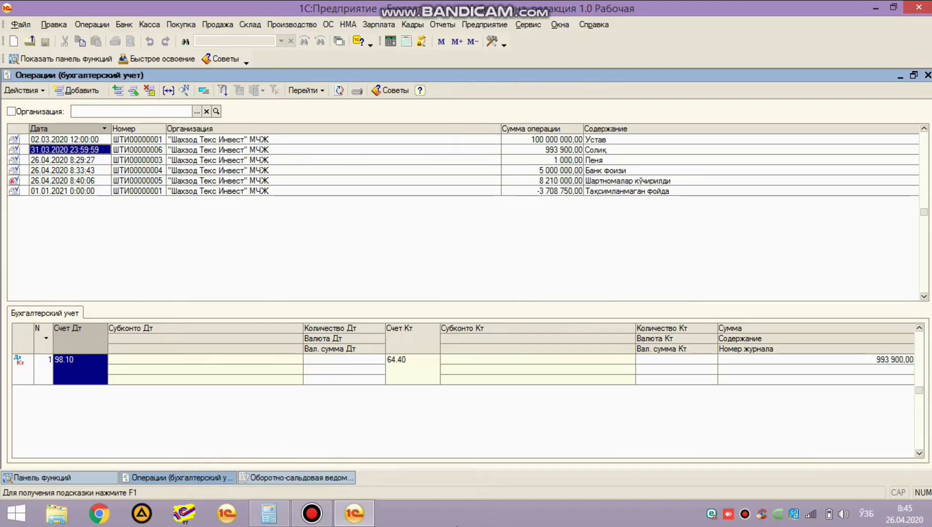
pyautogui.press('Escape')
pyautogui.press('Escape')
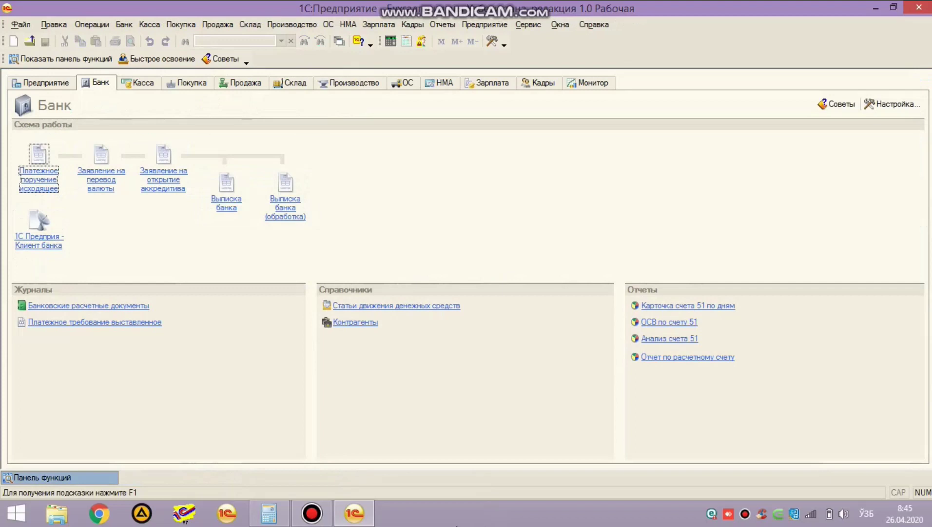
# Step: Open the 'Соответствие авансовых счетов и счетов расчетов' register from Регистры сведений
pyautogui.click(92, 24)
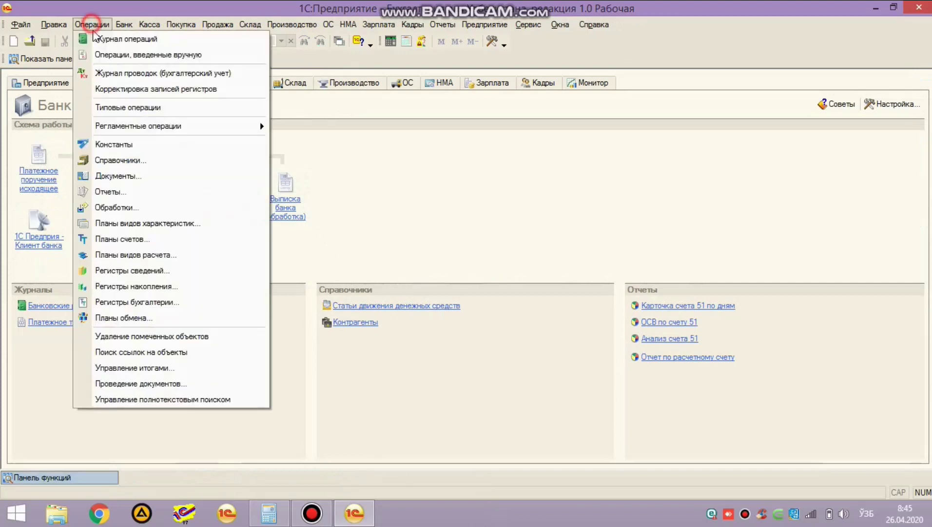
pyautogui.click(100, 36)
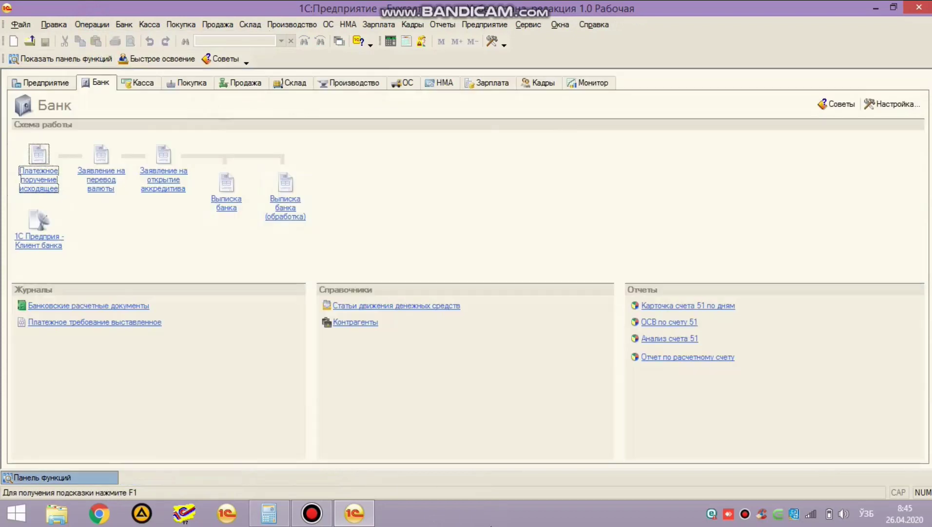
pyautogui.click(92, 24)
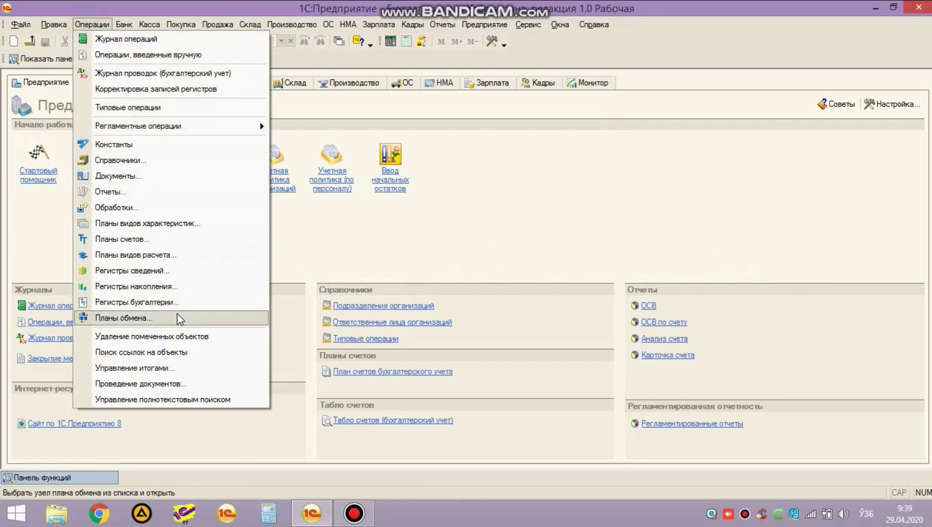
pyautogui.click(171, 273)
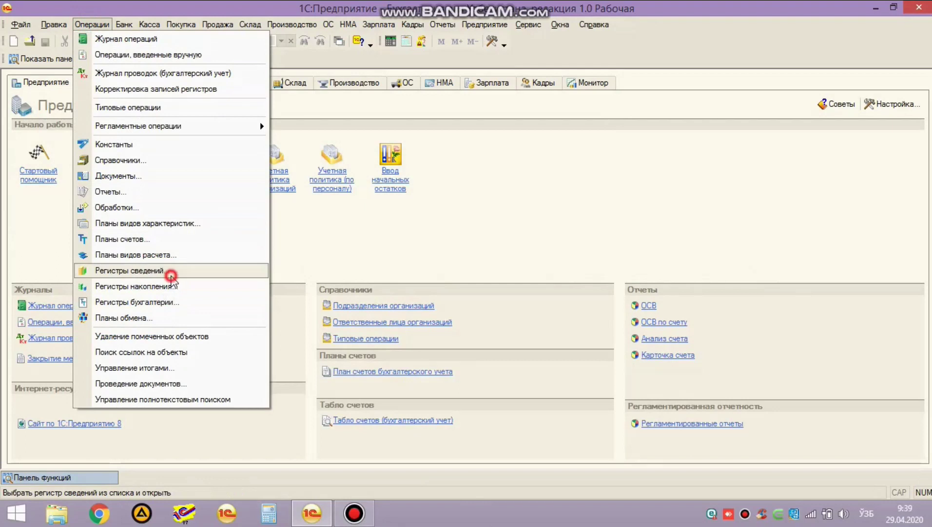
pyautogui.write('с')
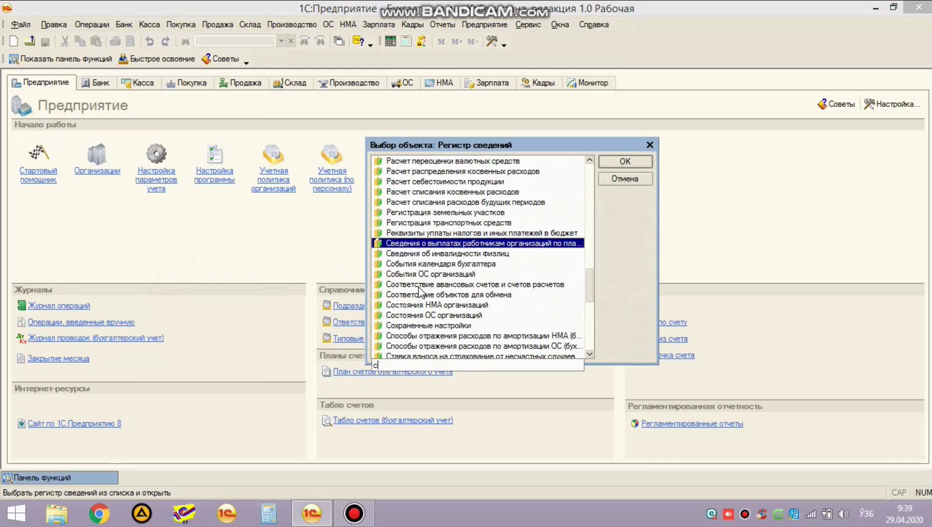
pyautogui.doubleClick(418, 285)
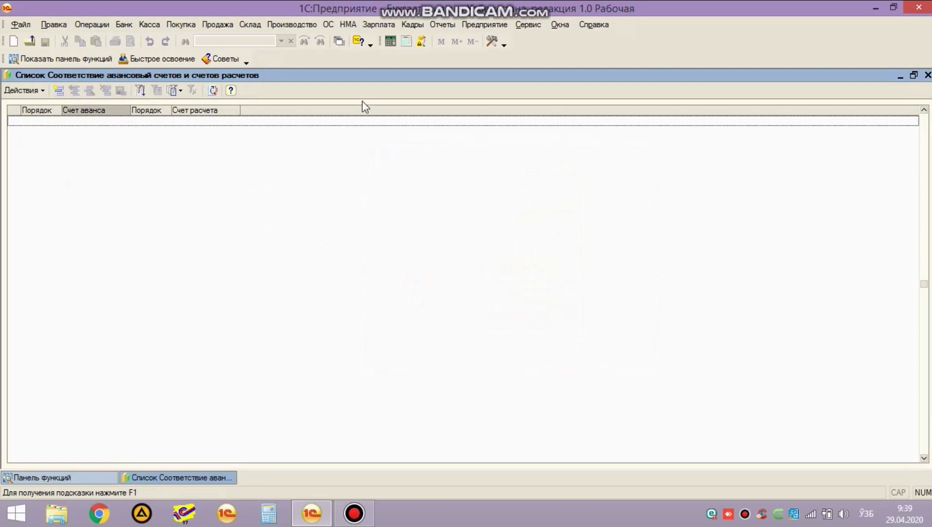
# Step: Open the Оборотно-сальдовая ведомость with Детализация по субсчетам turned on
pyautogui.click(450, 27)
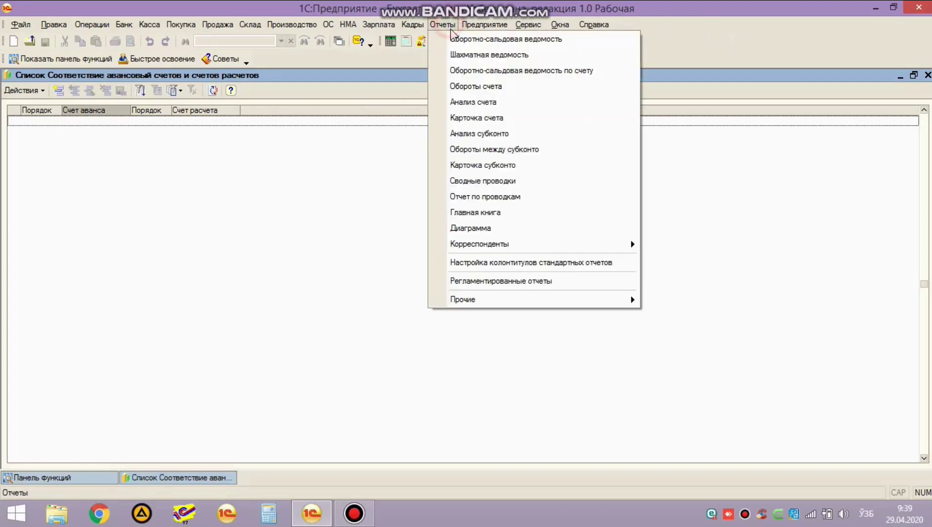
pyautogui.click(454, 39)
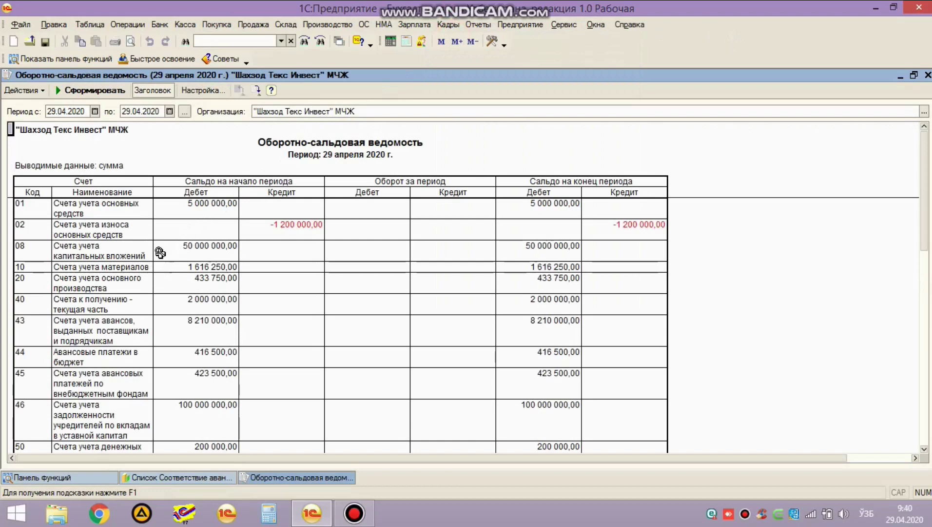
pyautogui.click(190, 90)
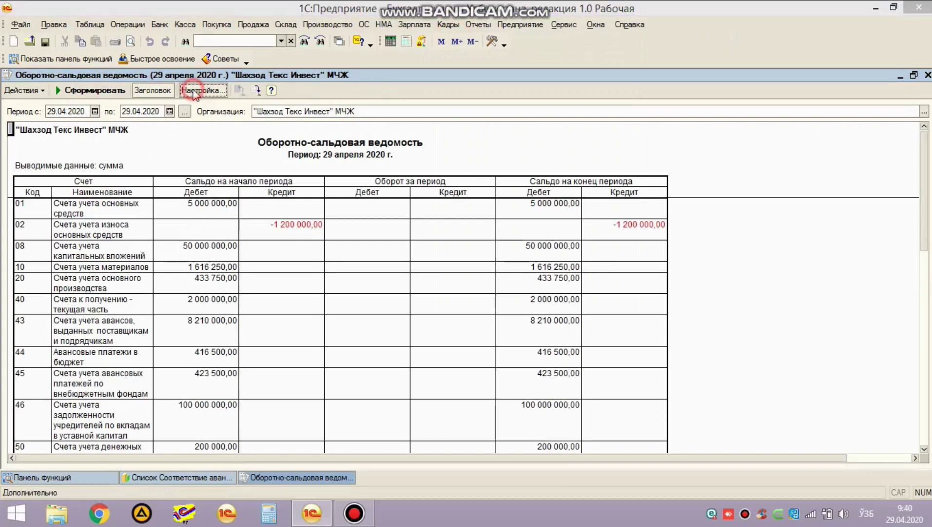
pyautogui.click(395, 276)
pyautogui.click(545, 329)
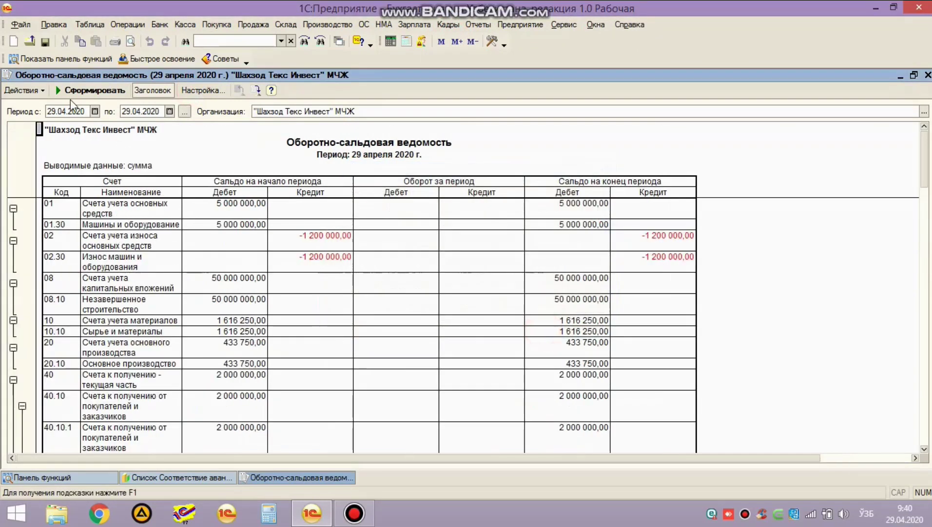
# Step: Rebuild the trial balance for 01.01.2020–31.12.2020 and inspect the 02.30 row
pyautogui.click(65, 111)
pyautogui.write('01.01.')
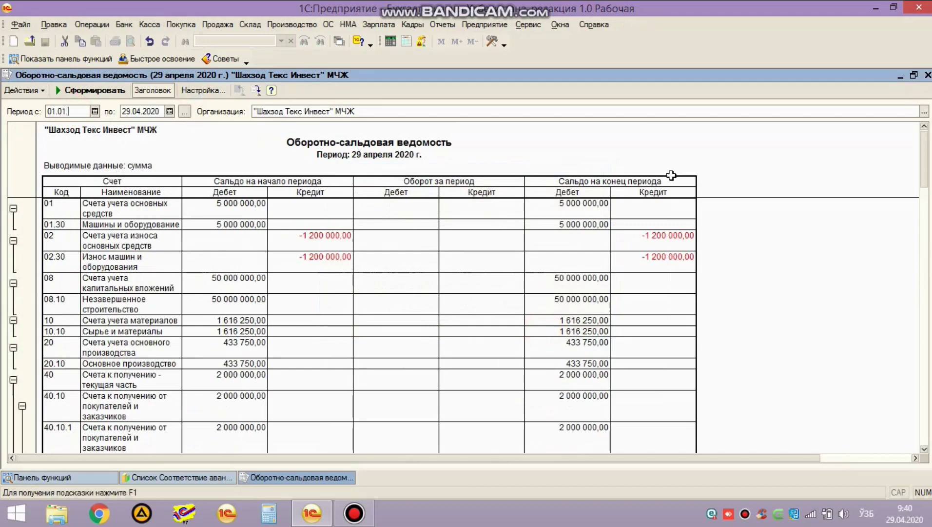
pyautogui.write('2020')
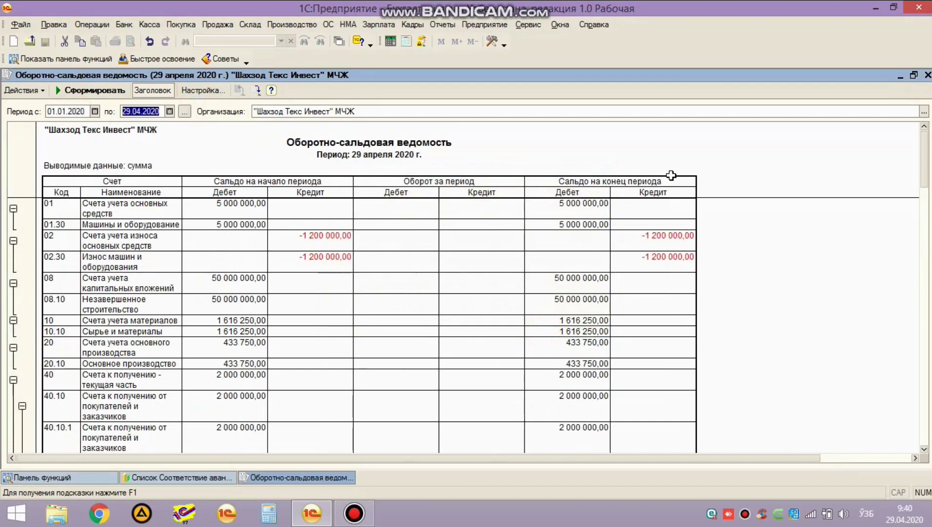
pyautogui.press('Tab')
pyautogui.write('3')
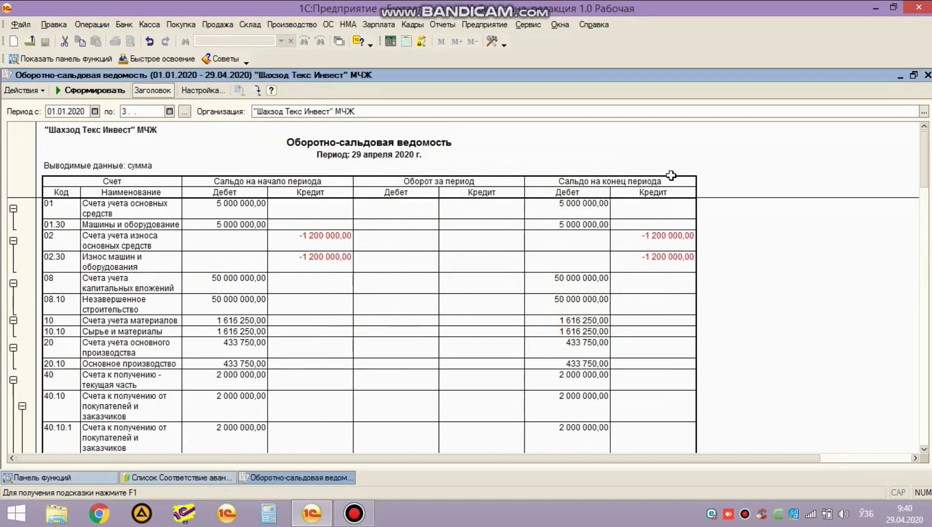
pyautogui.write('1.12.2020')
pyautogui.press('Tab')
pyautogui.click(105, 91)
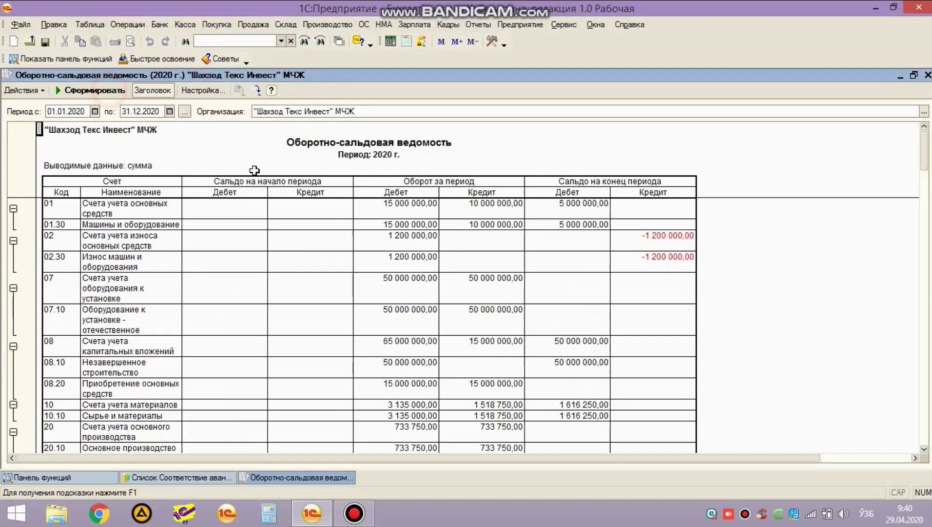
pyautogui.click(271, 261)
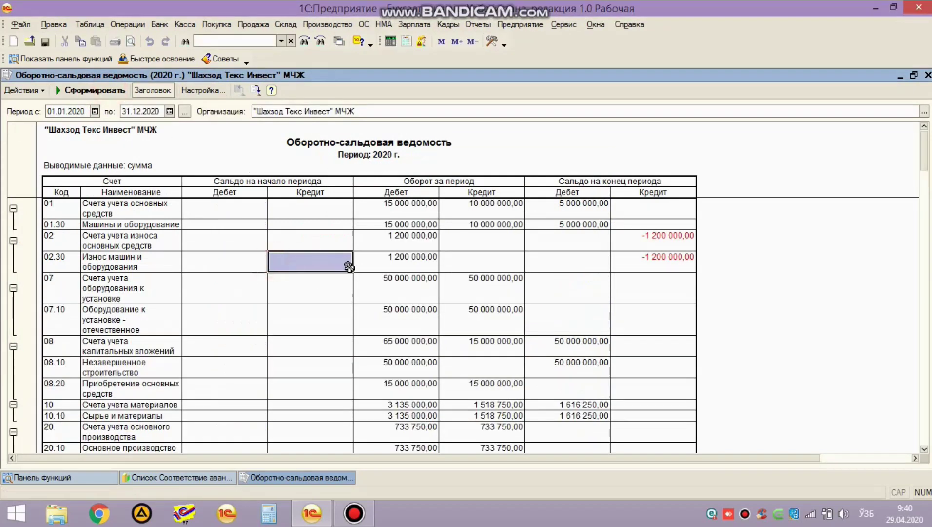
pyautogui.click(652, 244)
pyautogui.click(383, 244)
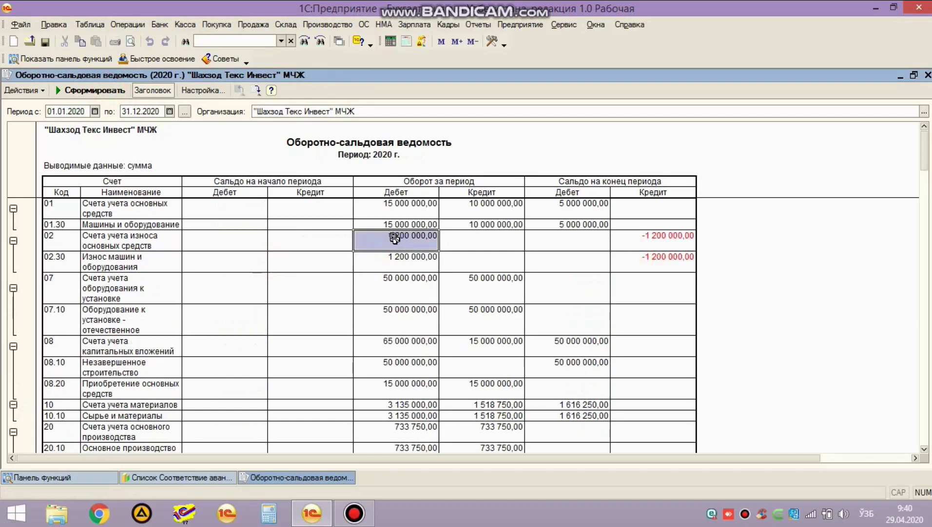
pyautogui.doubleClick(395, 237)
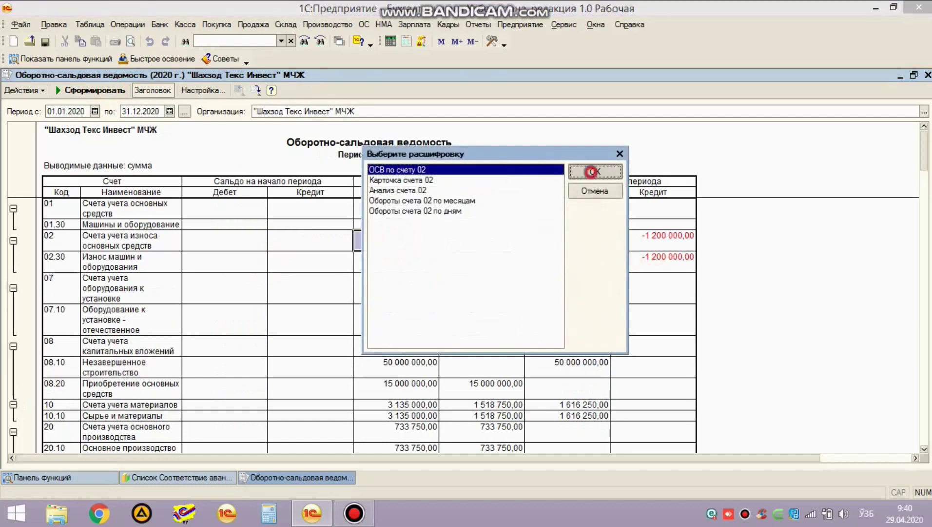
pyautogui.click(598, 175)
pyautogui.doubleClick(342, 226)
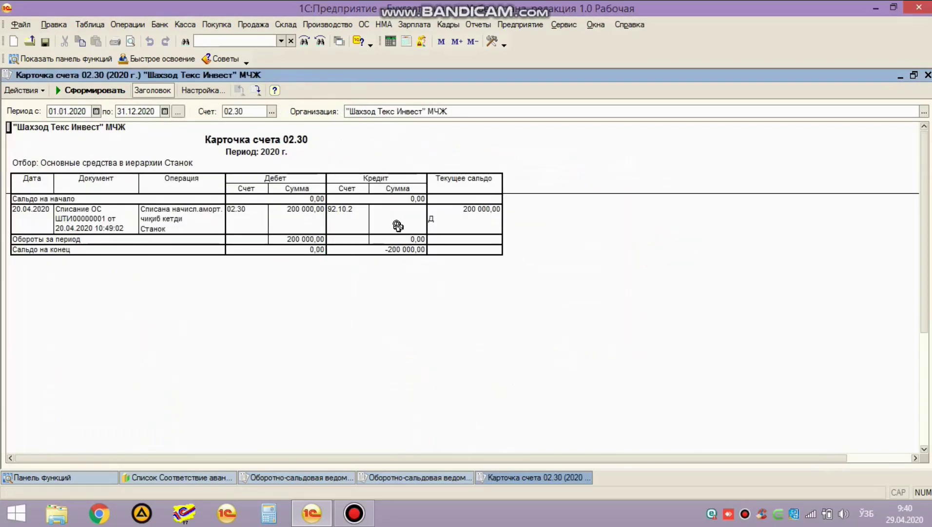
pyautogui.doubleClick(398, 226)
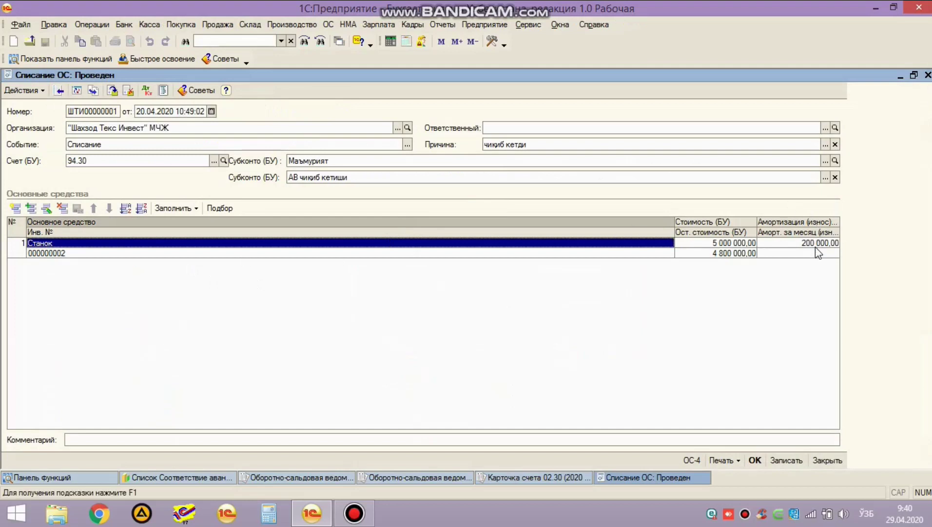
pyautogui.click(928, 75)
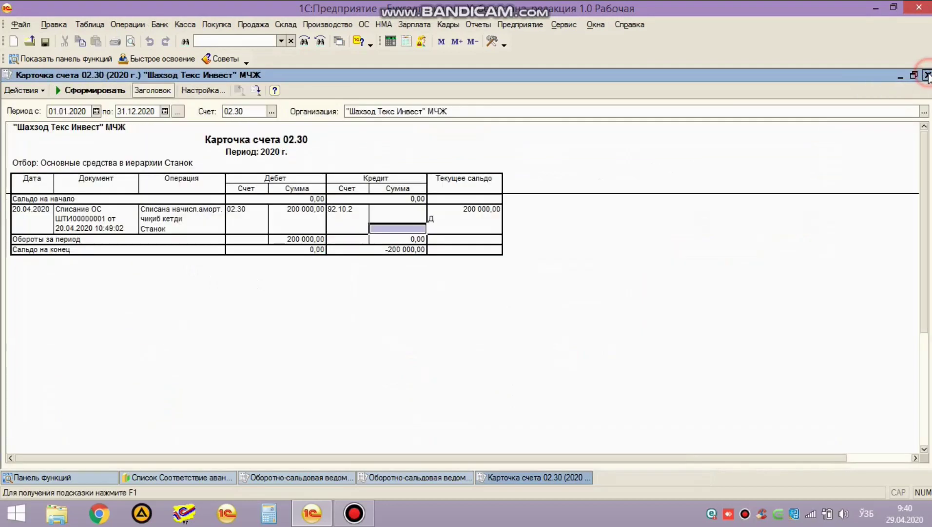
pyautogui.click(928, 75)
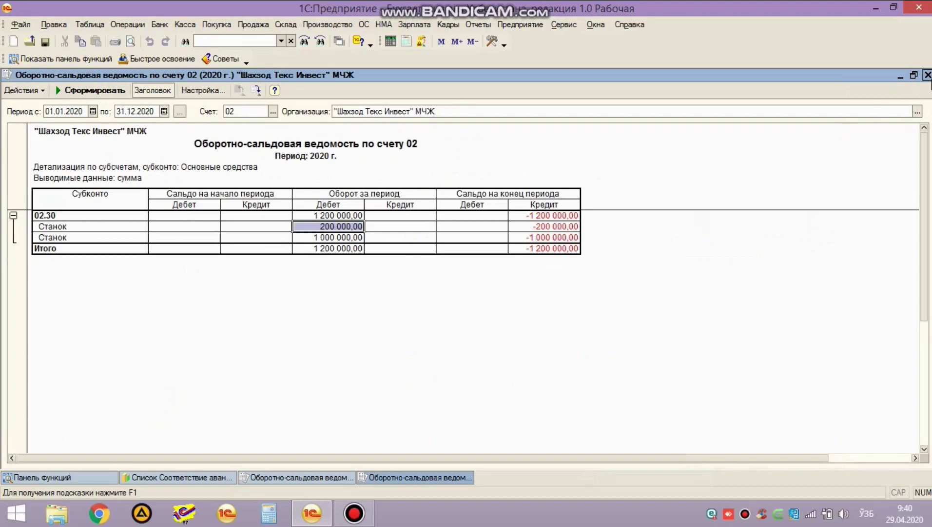
pyautogui.click(928, 75)
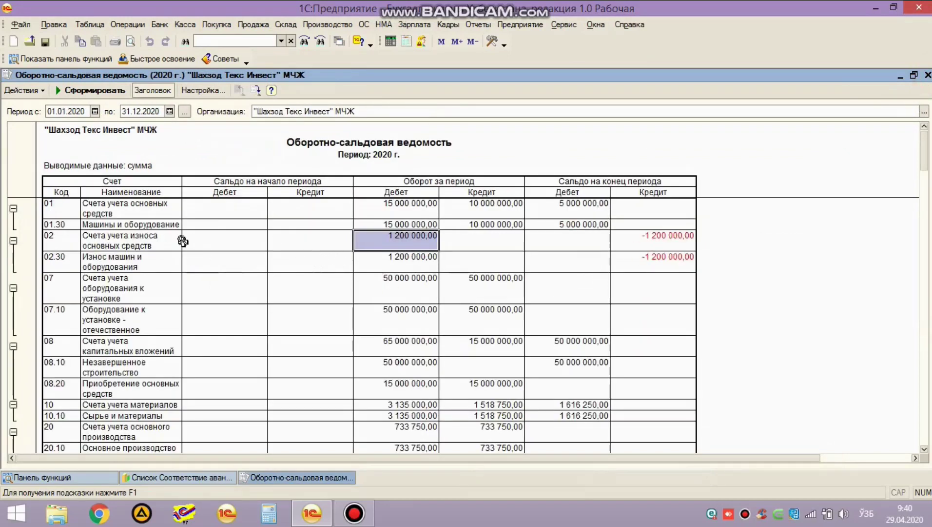
pyautogui.scroll(-3, 131, 260)
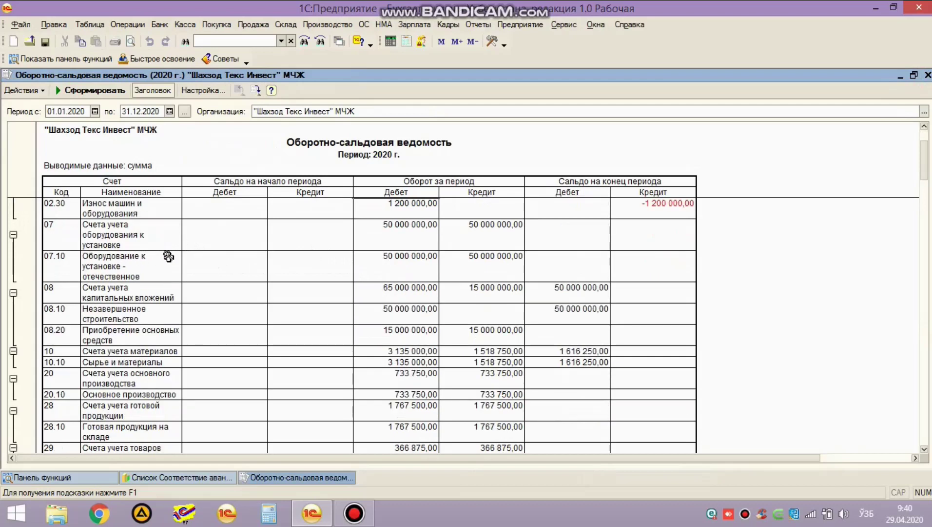
pyautogui.scroll(-3, 222, 280)
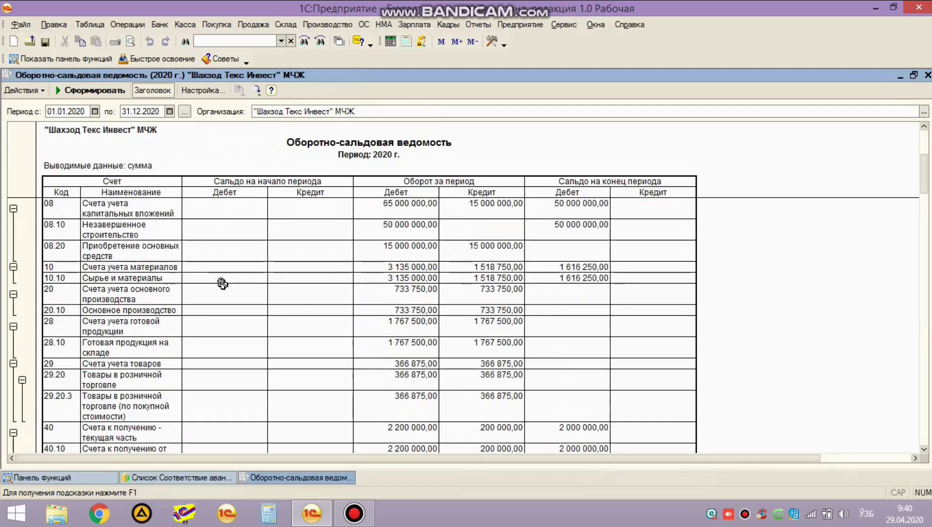
pyautogui.scroll(-6, 225, 306)
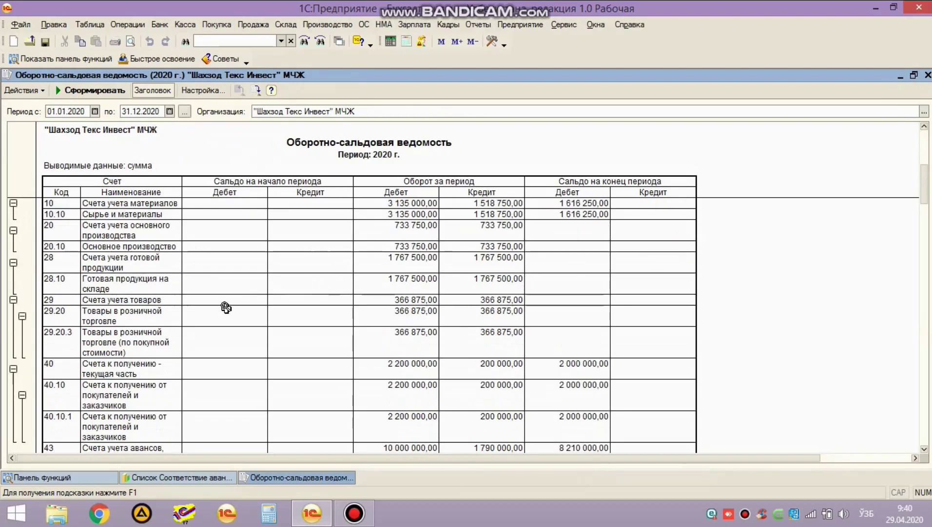
pyautogui.scroll(-3, 222, 307)
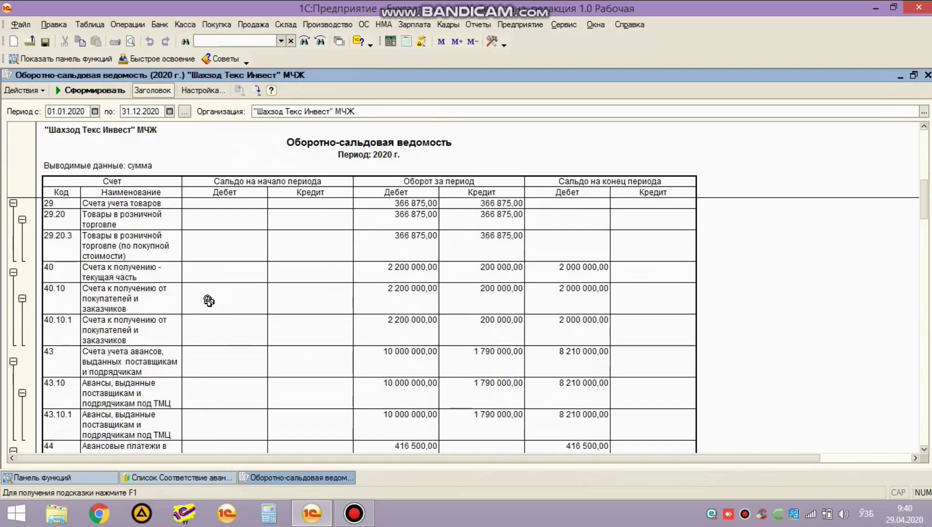
pyautogui.scroll(-6, 222, 299)
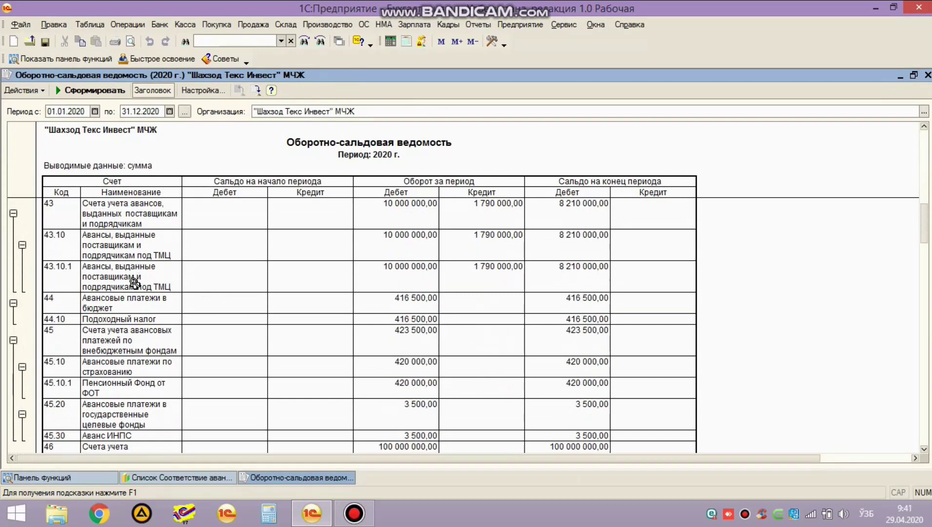
pyautogui.scroll(-3, 170, 292)
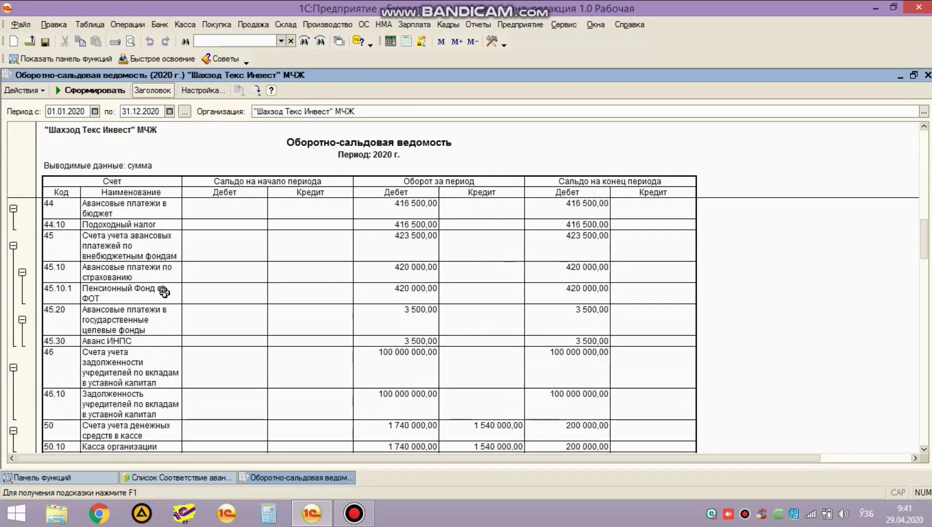
pyautogui.scroll(3, 146, 292)
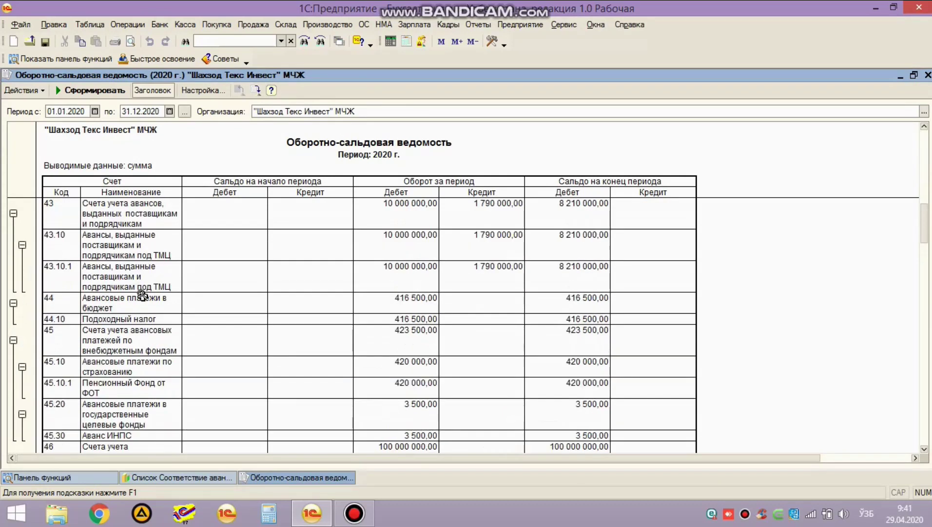
pyautogui.click(128, 320)
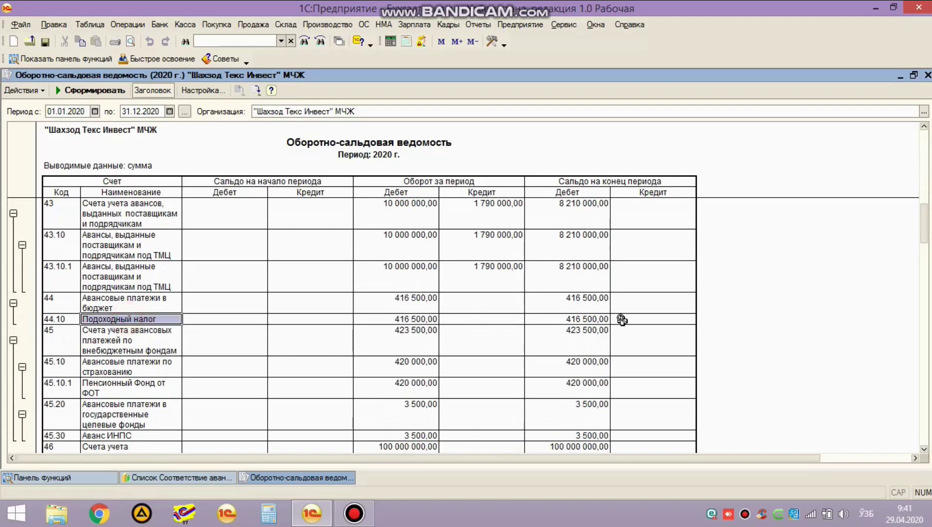
pyautogui.click(593, 319)
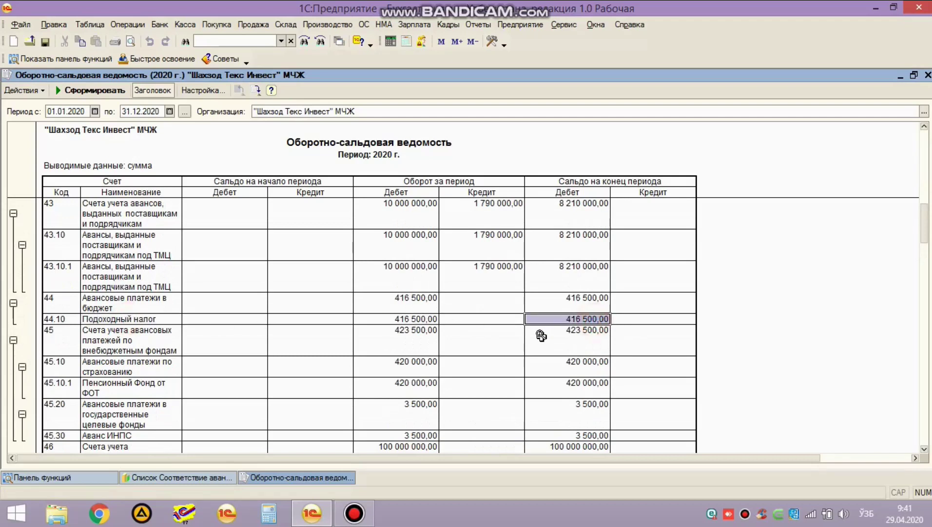
pyautogui.scroll(-10, 540, 337)
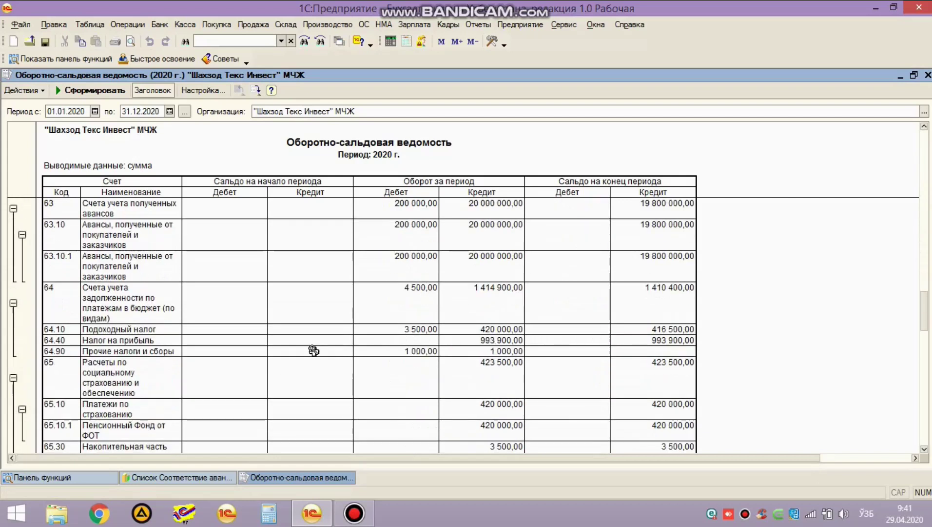
pyautogui.click(485, 331)
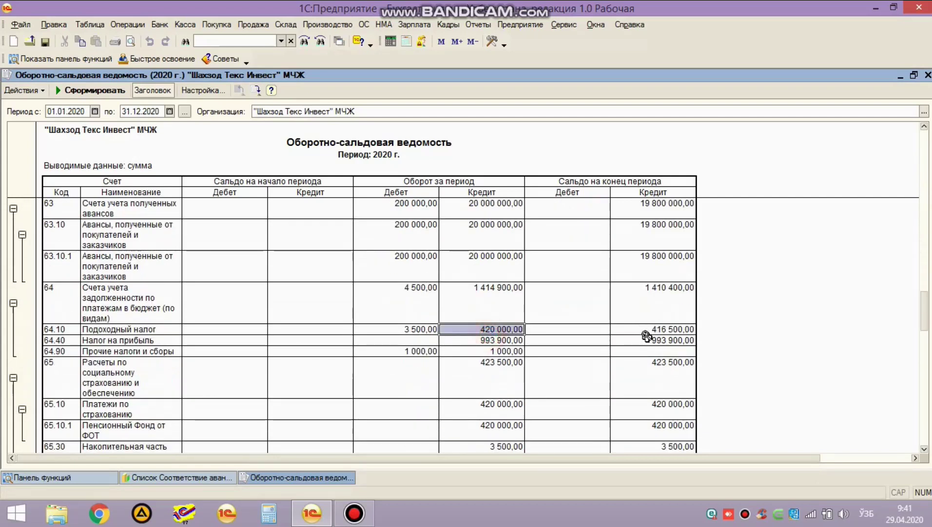
pyautogui.click(650, 331)
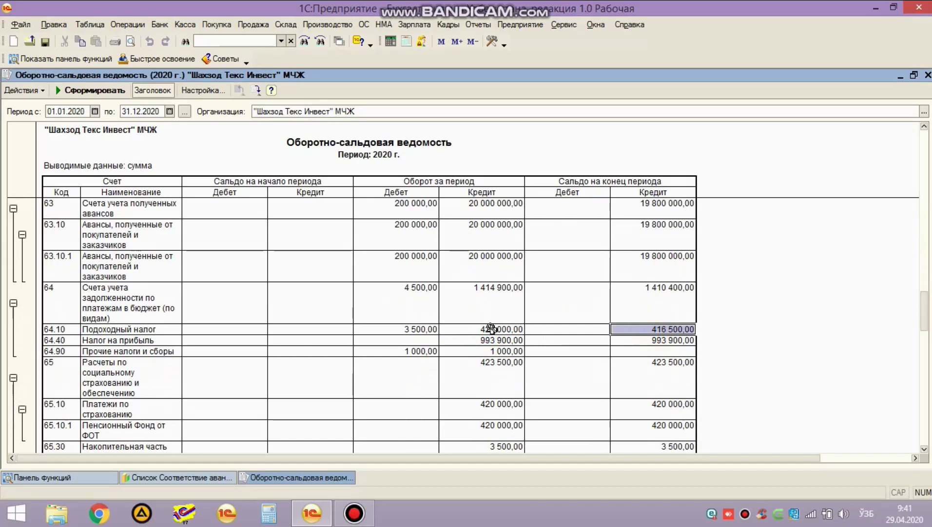
pyautogui.click(650, 329)
pyautogui.scroll(3, 627, 321)
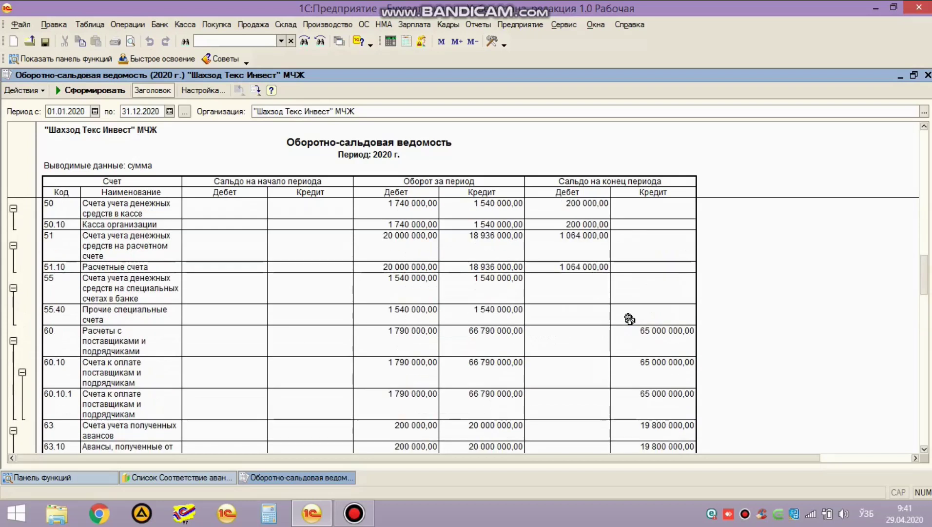
pyautogui.scroll(4, 630, 319)
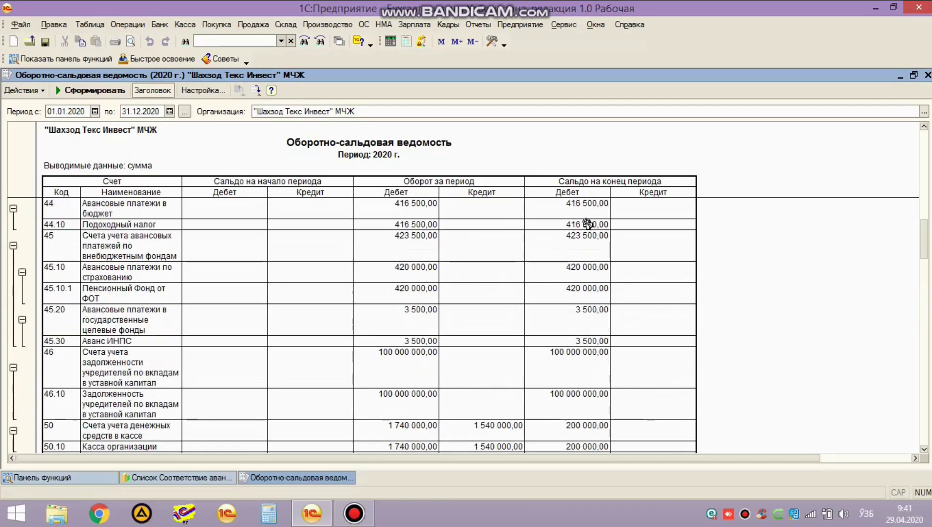
pyautogui.click(587, 224)
pyautogui.scroll(-1, 83, 268)
pyautogui.scroll(-1, 83, 269)
pyautogui.scroll(-2, 91, 257)
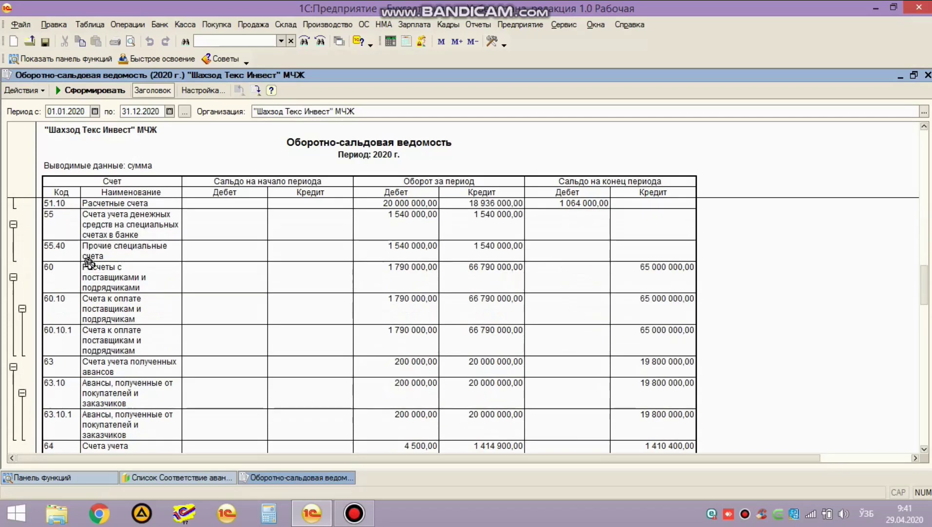
pyautogui.scroll(-2, 108, 343)
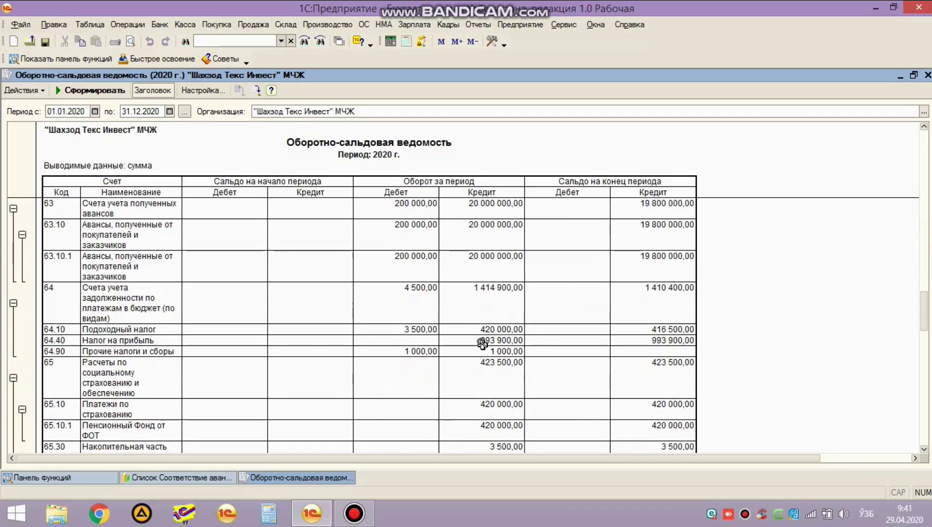
pyautogui.scroll(-2, 480, 347)
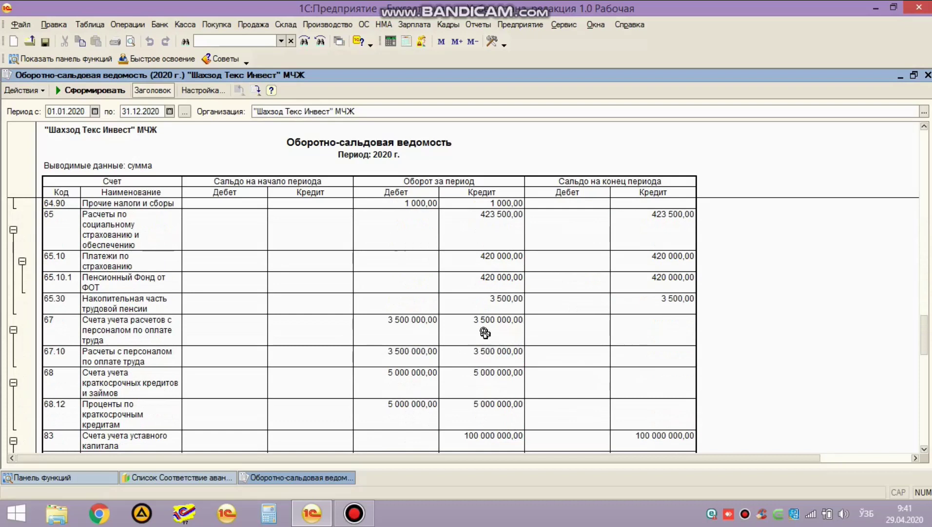
pyautogui.scroll(-4, 455, 327)
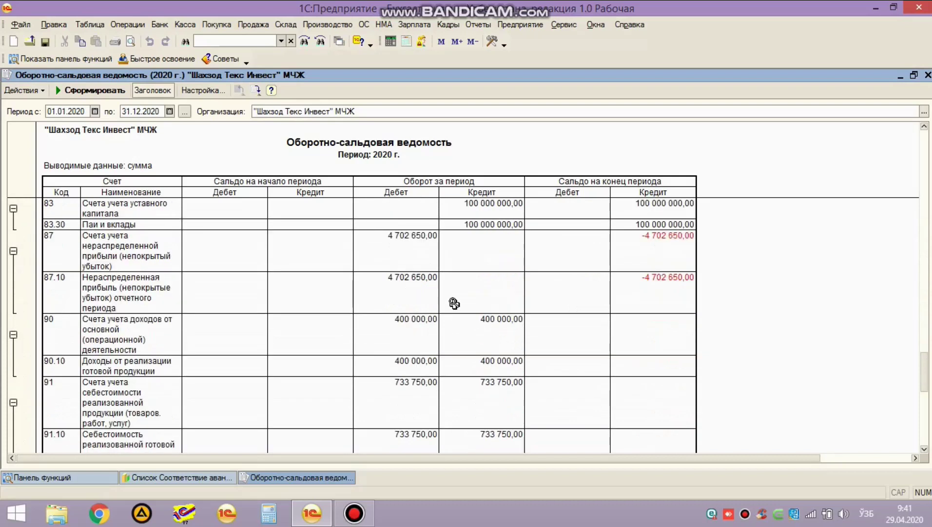
pyautogui.scroll(2, 438, 309)
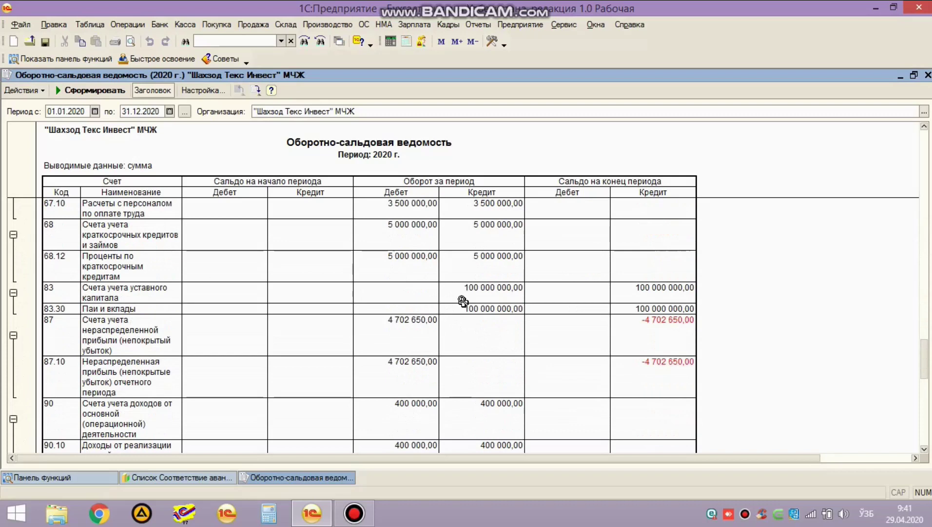
pyautogui.scroll(6, 461, 298)
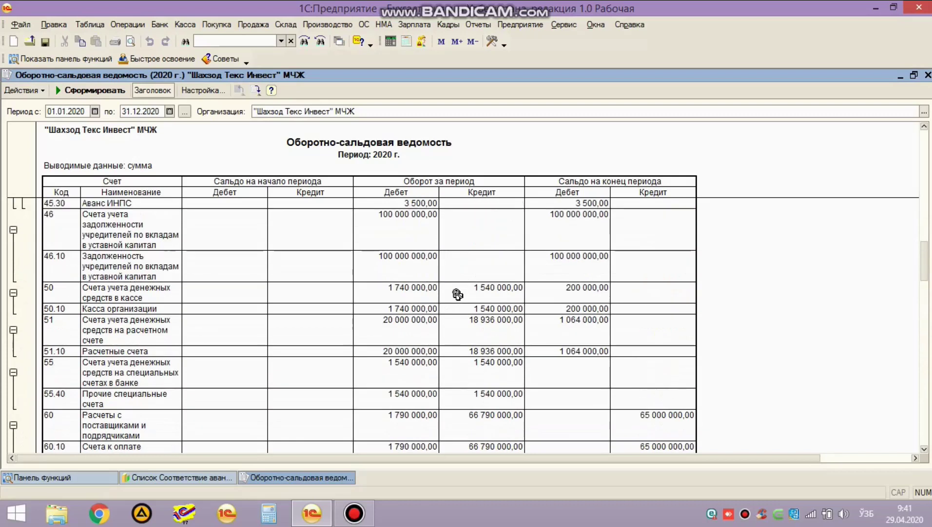
pyautogui.scroll(6, 458, 294)
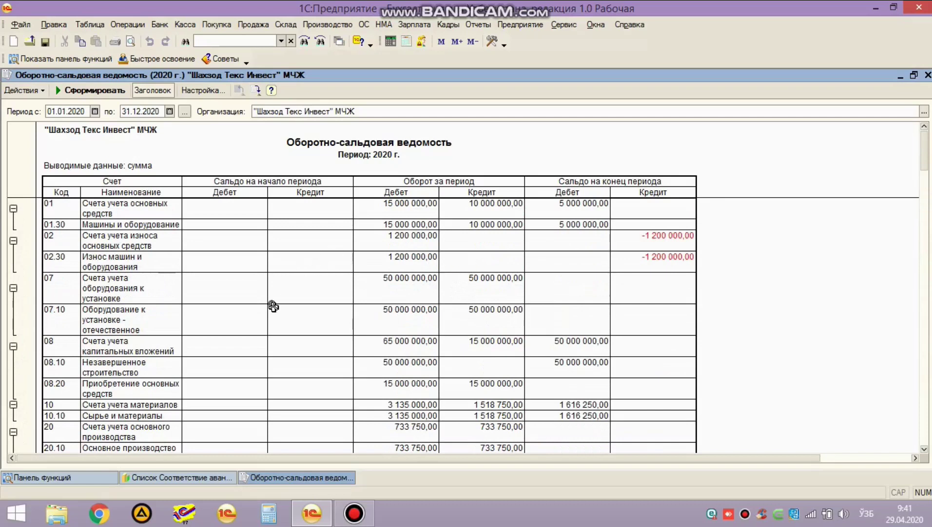
pyautogui.scroll(-3, 165, 336)
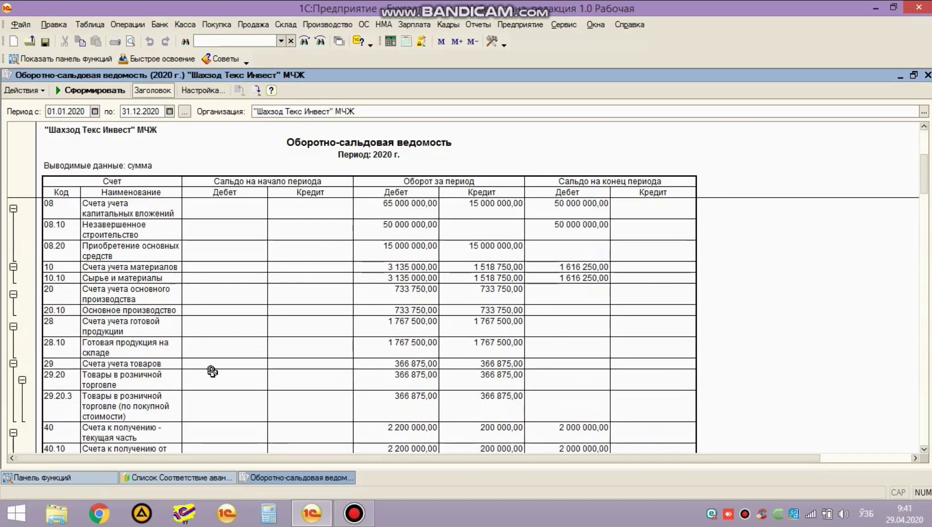
# Step: Close the empty matching list and reopen 'Соответствие авансовых счетов и счетов расчетов' from Регистры сведений
pyautogui.click(173, 478)
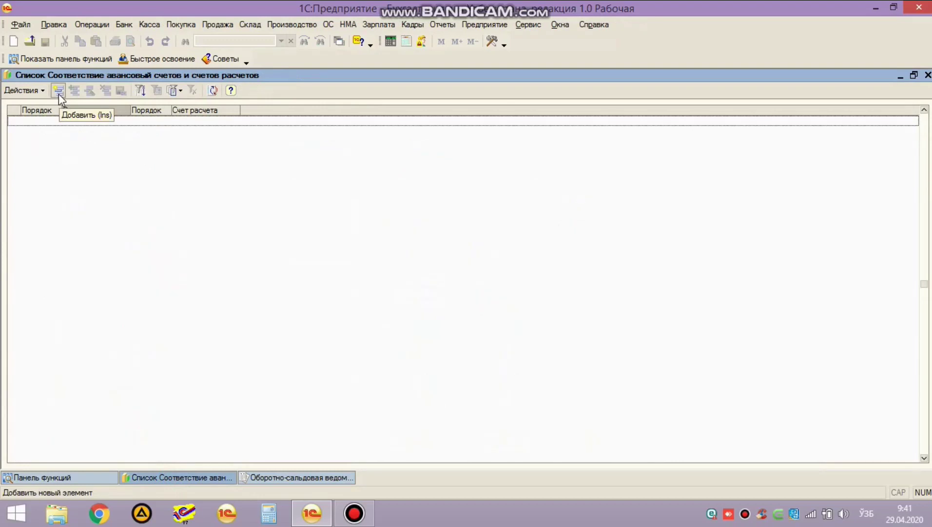
pyautogui.press('Escape')
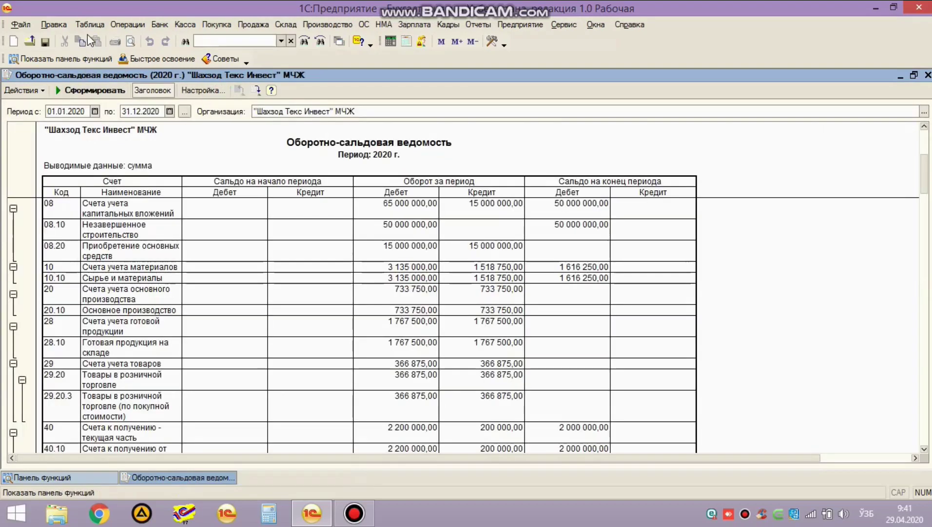
pyautogui.click(130, 24)
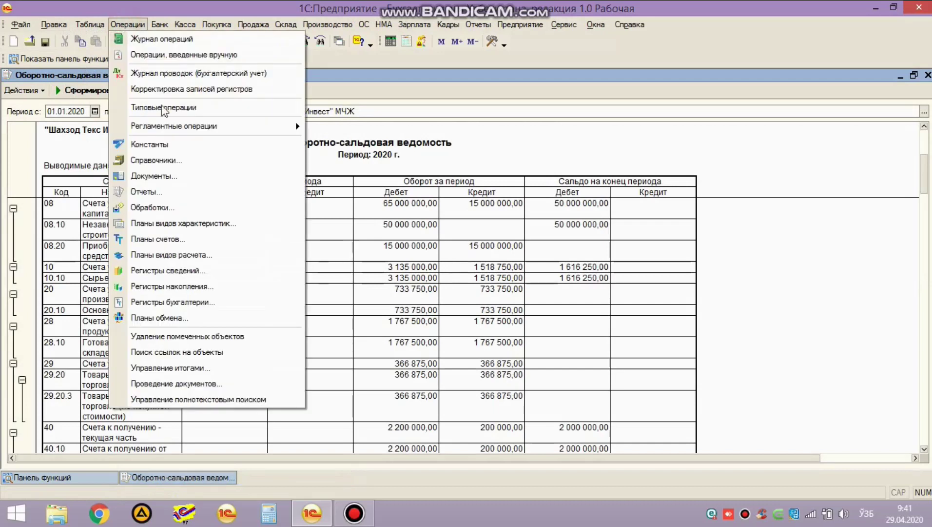
pyautogui.click(200, 271)
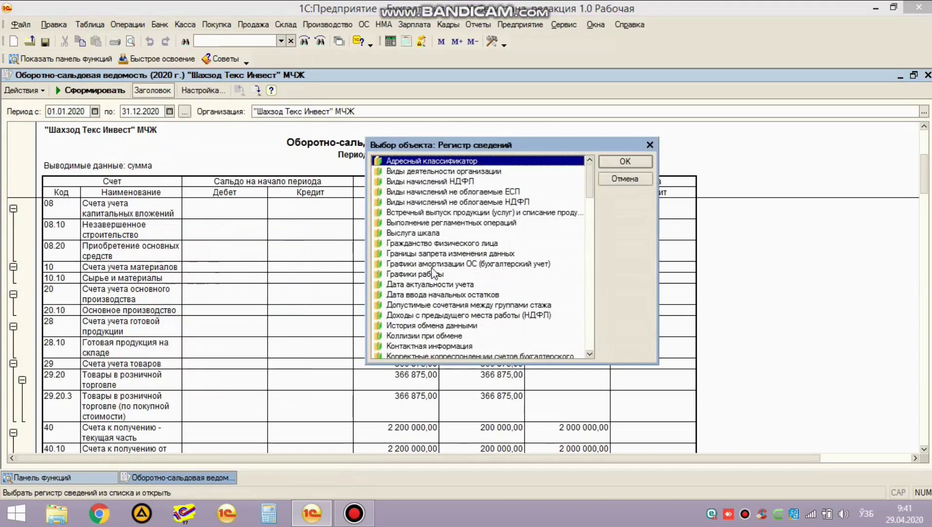
pyautogui.write('с')
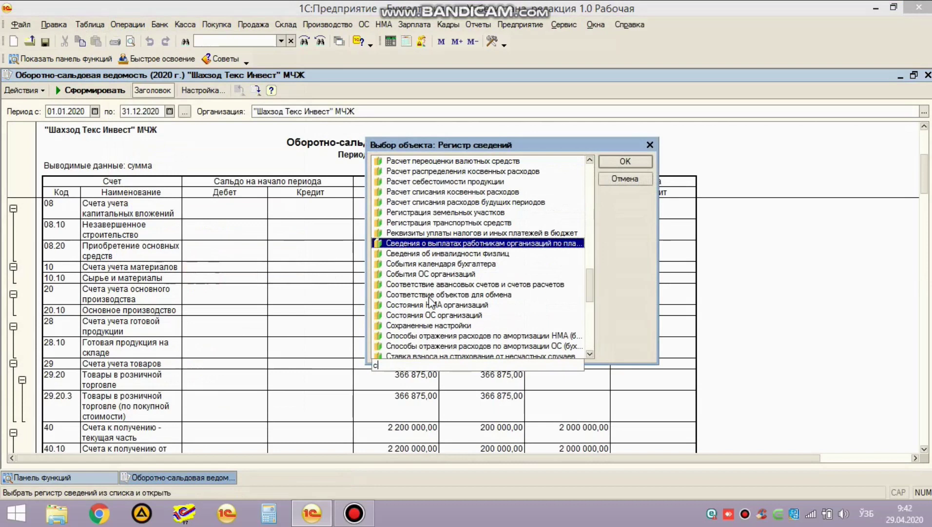
pyautogui.doubleClick(492, 285)
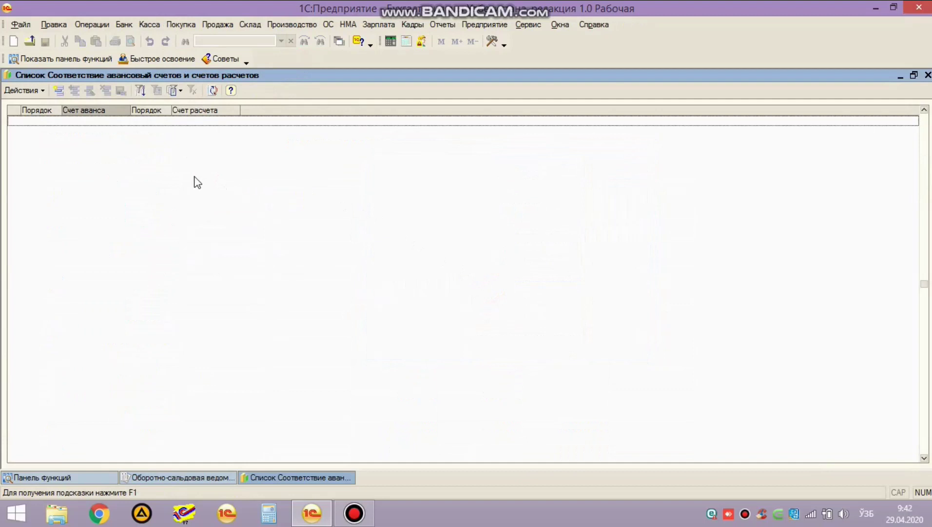
# Step: Add a record with Счет аванса 40.10.1 and Счет расчета 63.10.1
pyautogui.click(58, 91)
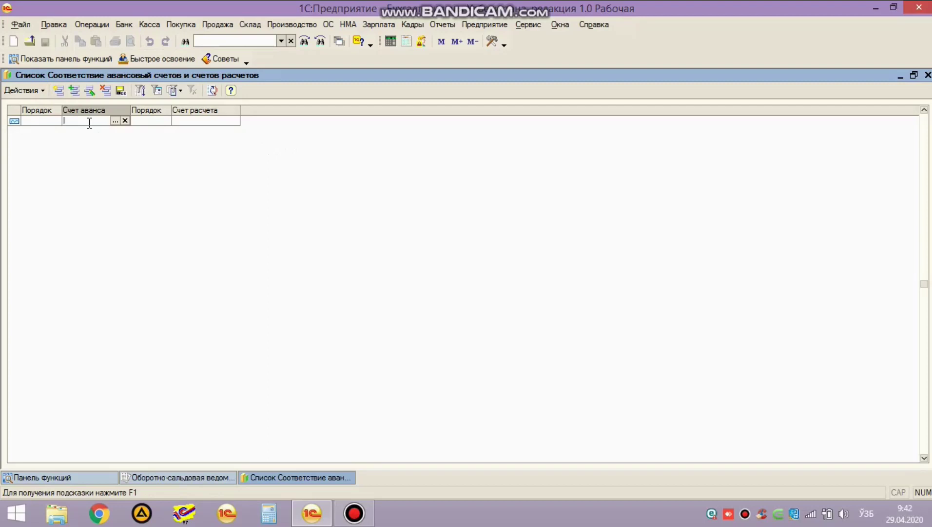
pyautogui.write('4010')
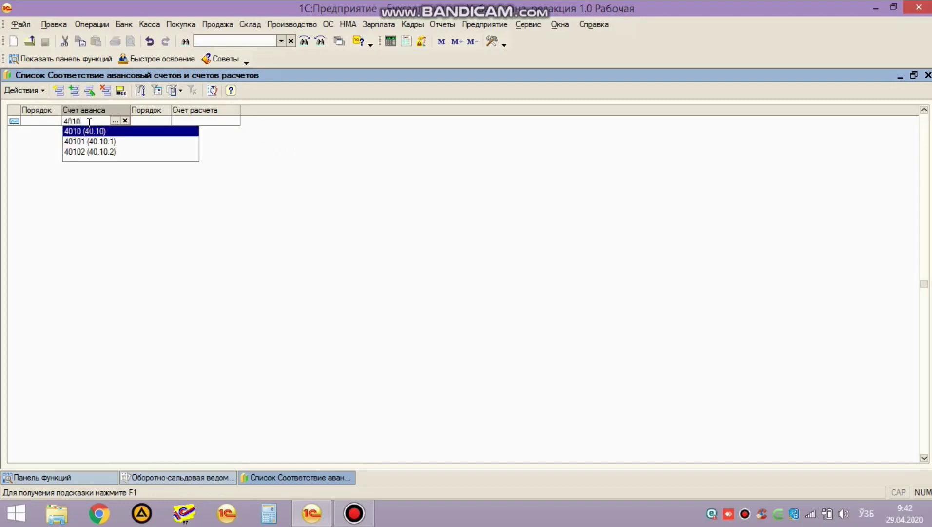
pyautogui.press('Down')
pyautogui.press('Return')
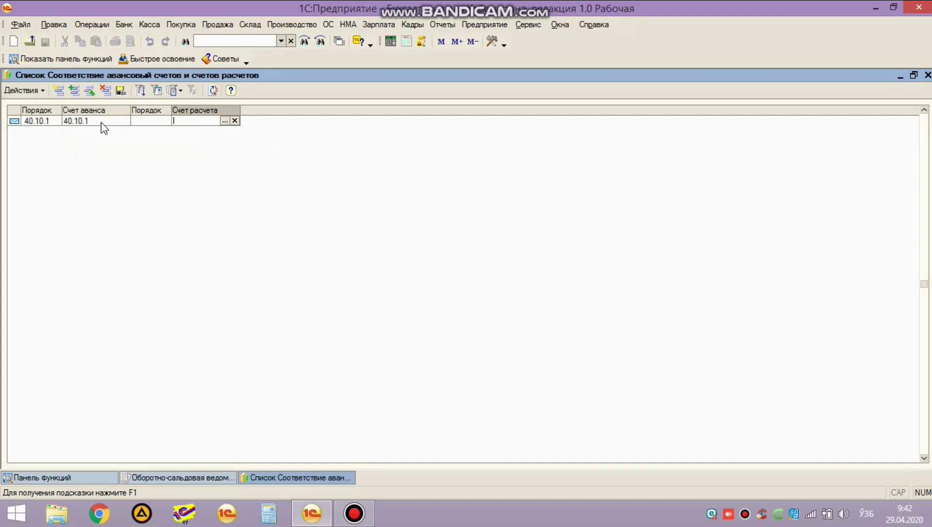
pyautogui.write('6310')
pyautogui.click(200, 141)
pyautogui.press('Return')
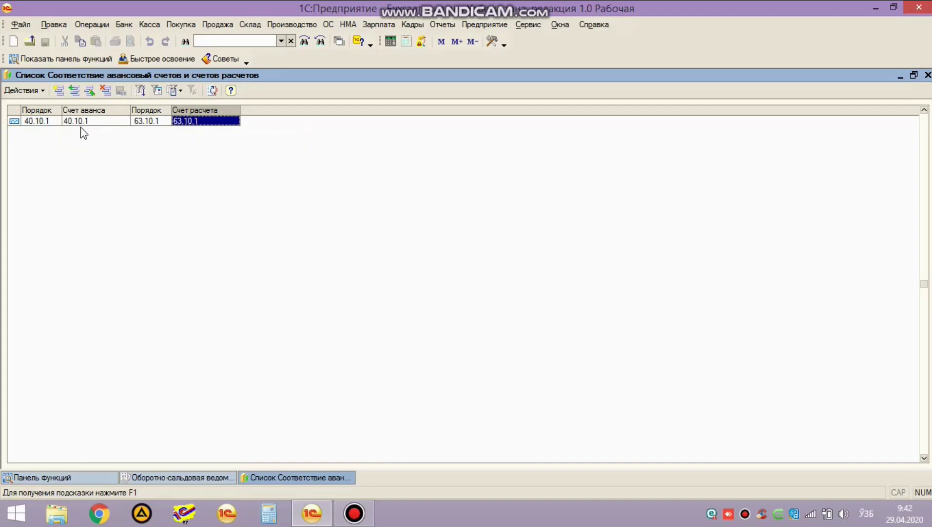
# Step: Review the new record's 40.10.1 advance and 63.10.1 settlement account values
pyautogui.click(80, 126)
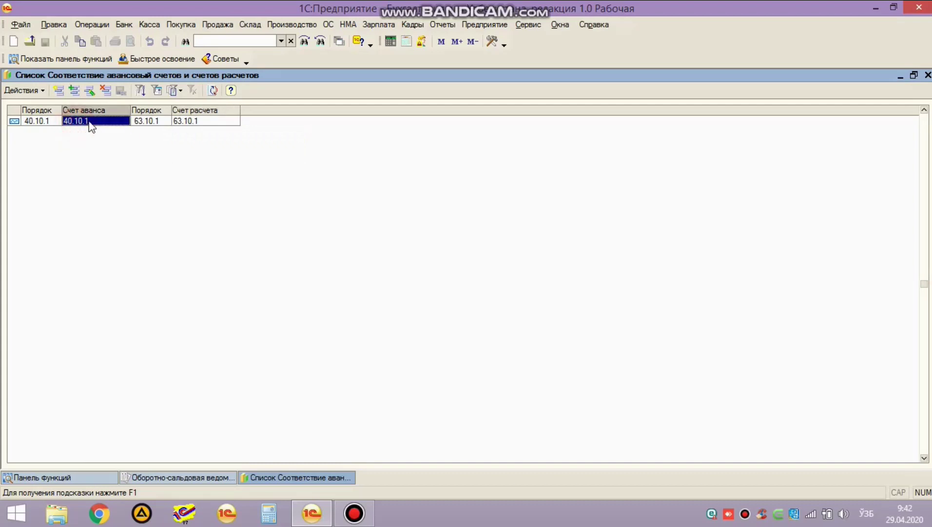
pyautogui.click(185, 123)
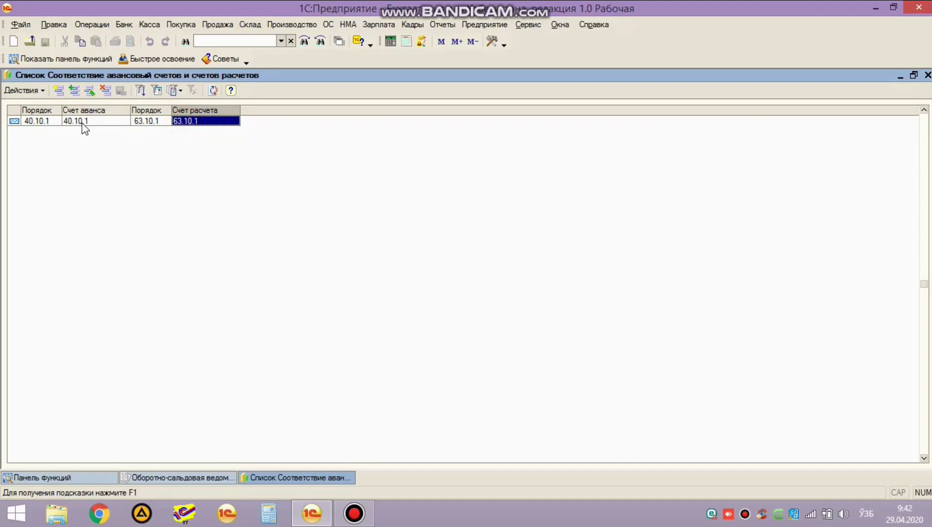
pyautogui.click(108, 122)
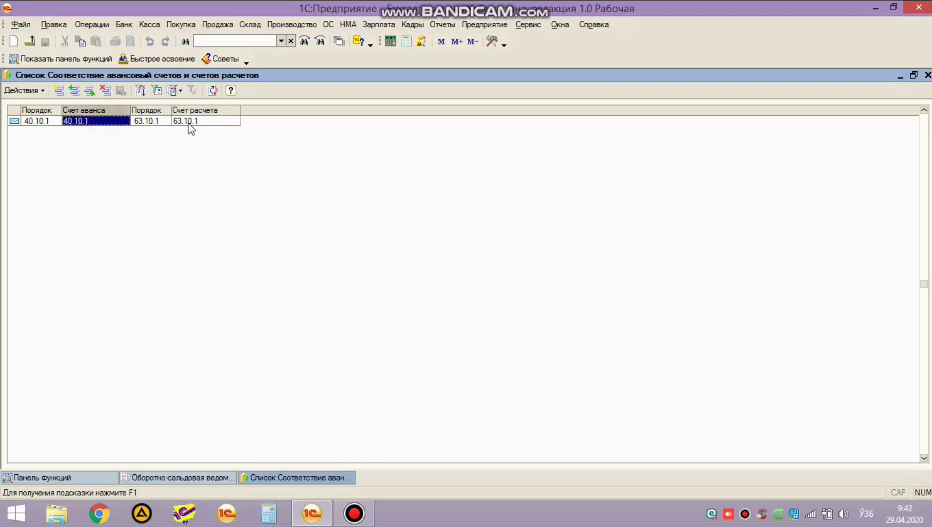
pyautogui.click(188, 122)
pyautogui.click(100, 122)
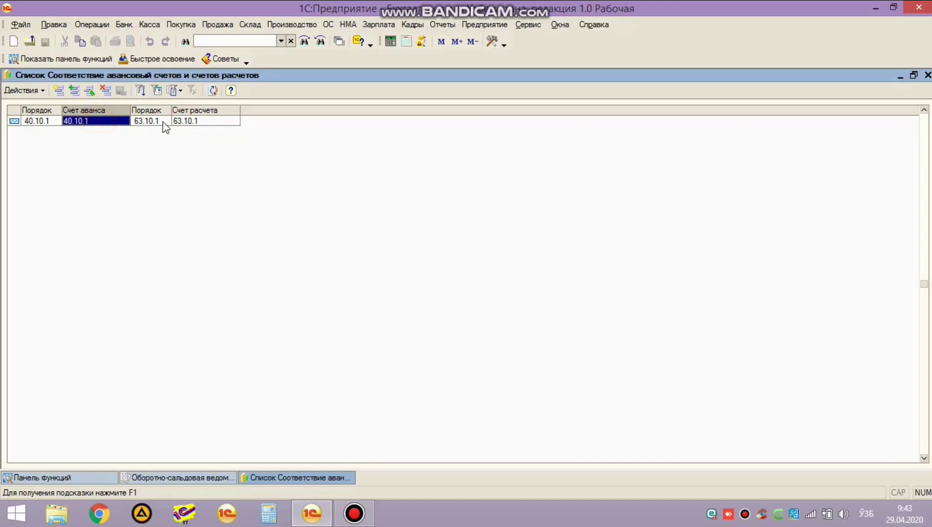
pyautogui.click(194, 126)
# Step: Recheck an entry's advance account, then add the pairing 41.10 → 61.10
pyautogui.click(96, 123)
pyautogui.click(61, 92)
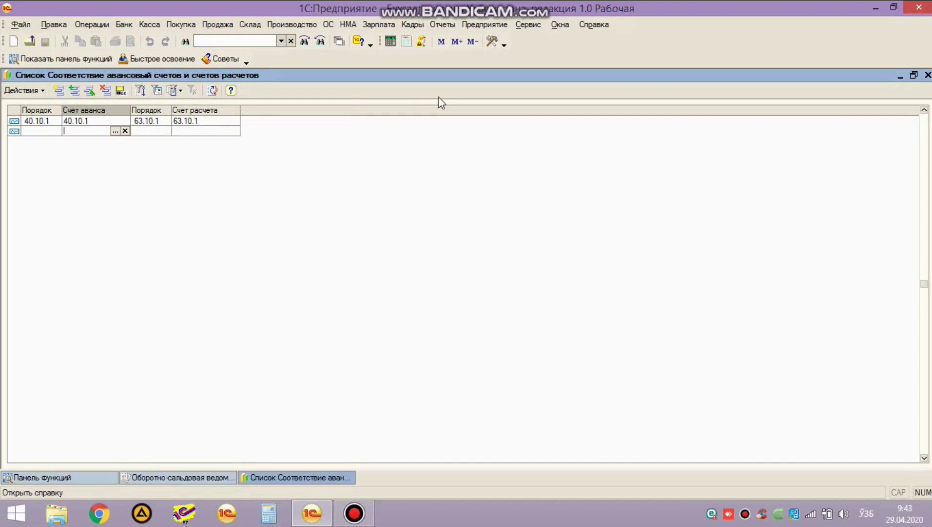
pyautogui.write('41.10')
pyautogui.press('Tab')
pyautogui.write('61.10')
pyautogui.press('Return')
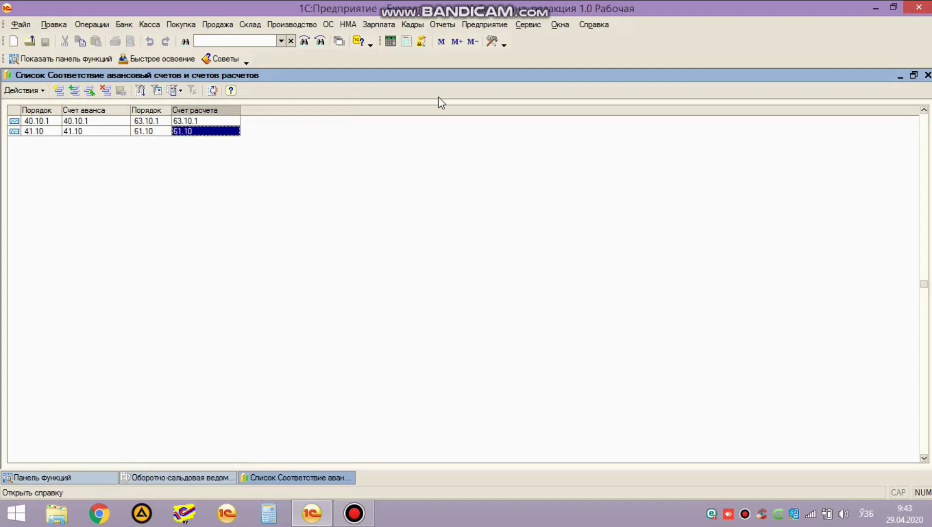
# Step: Add the pairing 43.10.1 → 60.10.1, picking both accounts from the suggestions
pyautogui.click(58, 90)
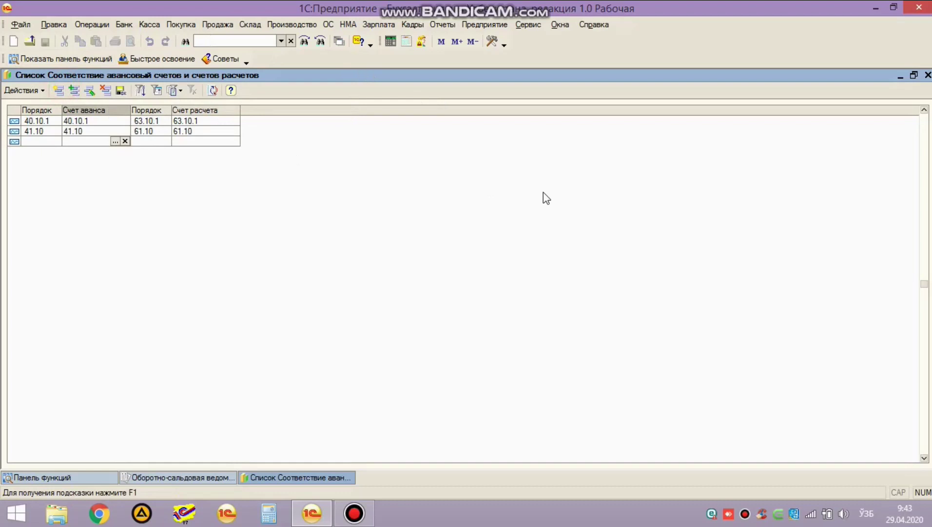
pyautogui.write('4310')
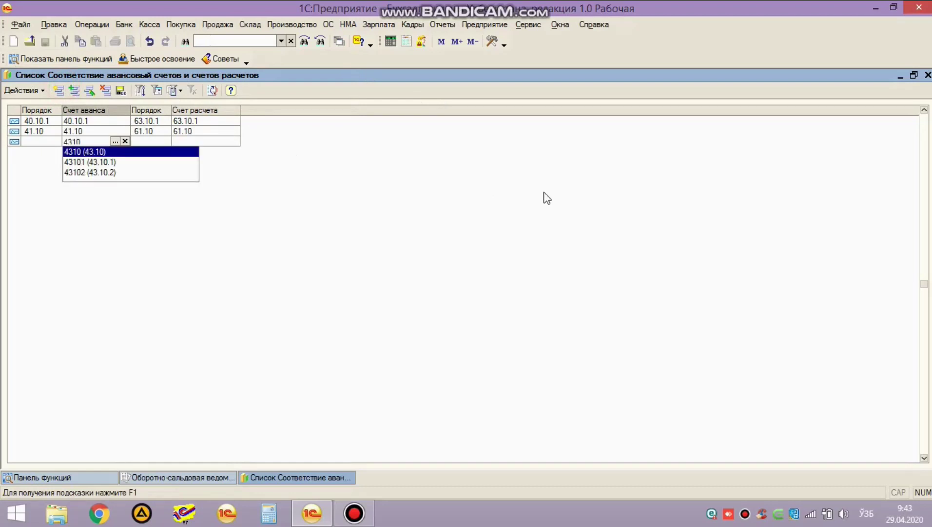
pyautogui.press('Down')
pyautogui.press('Return')
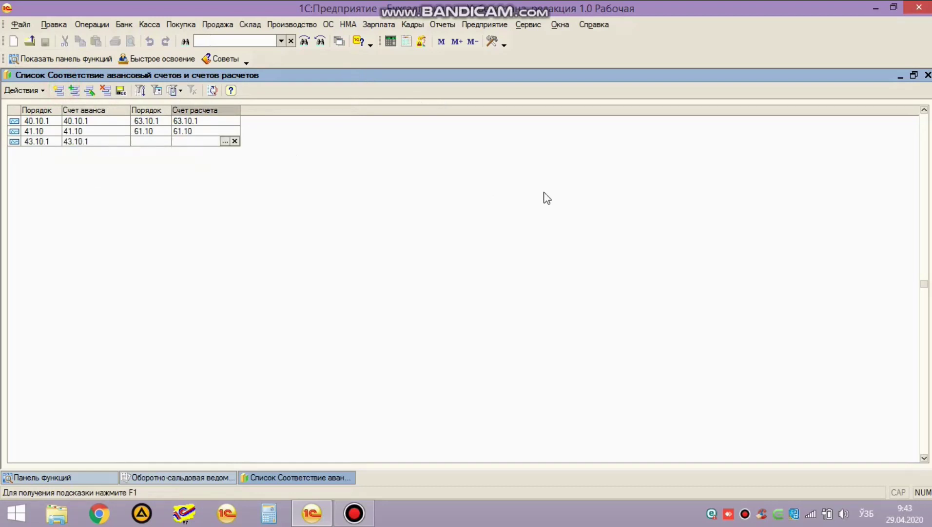
pyautogui.write('6010')
pyautogui.press('Down')
pyautogui.press('Return')
pyautogui.click(111, 175)
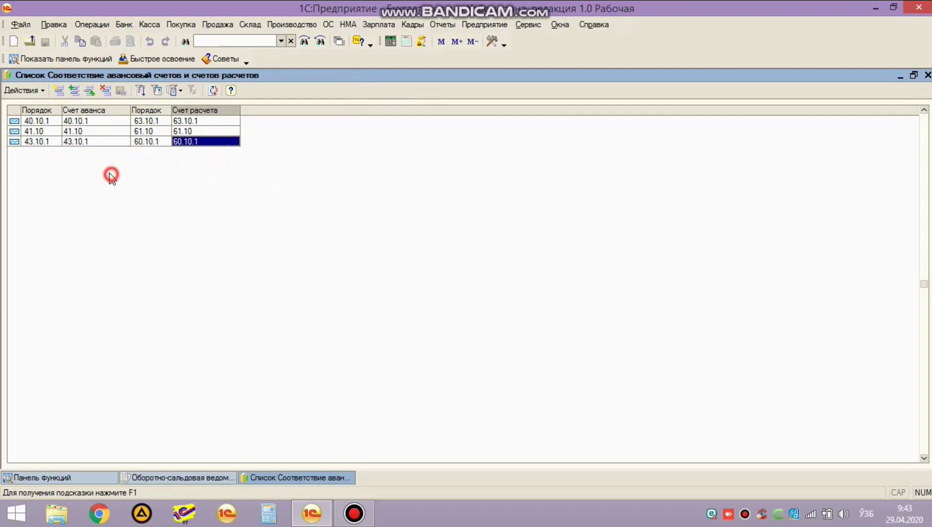
# Step: Add the pairing 44.10 → 64.10 to the register
pyautogui.click(59, 91)
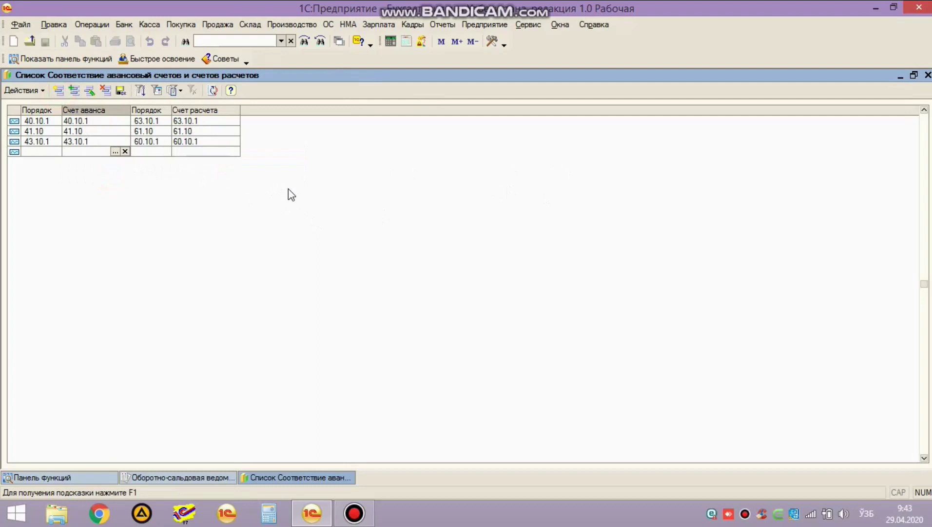
pyautogui.write('4410')
pyautogui.press('Return')
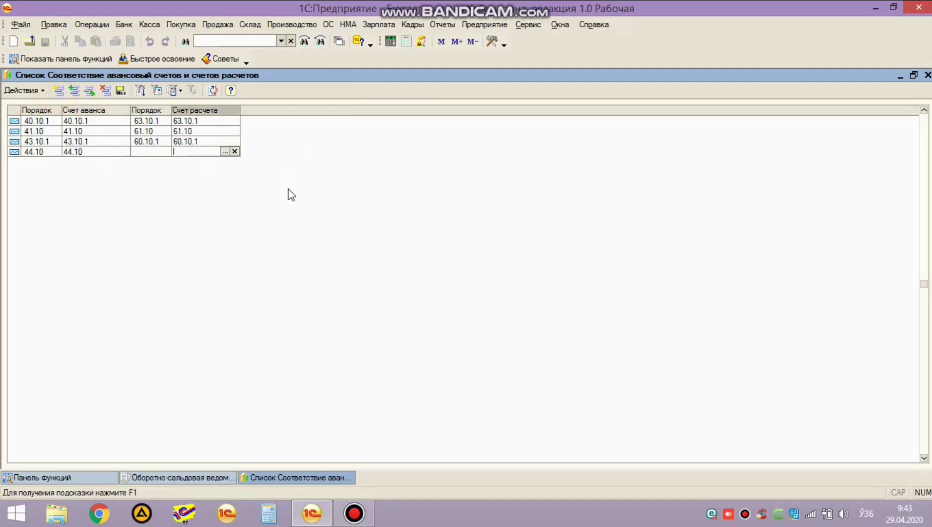
pyautogui.write('6410')
pyautogui.press('Return')
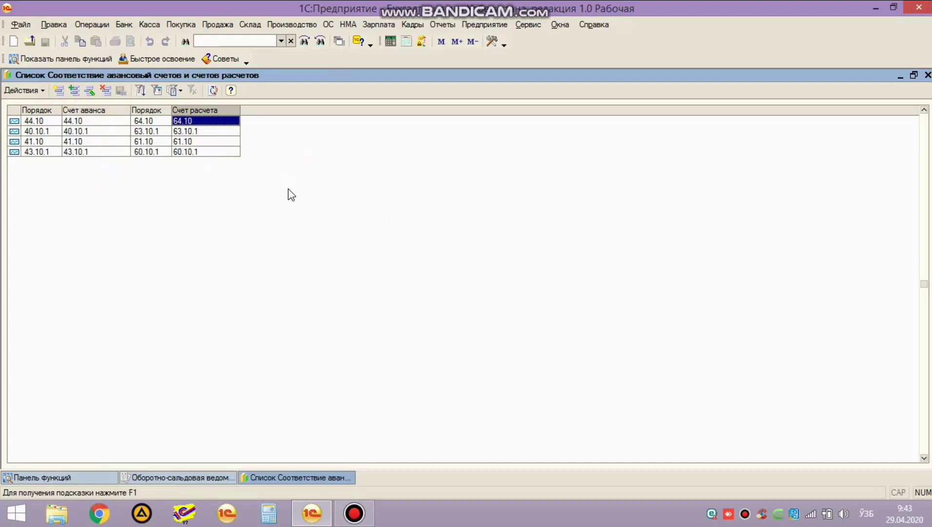
# Step: Add the pairing 44.40 (Налог на прибыль) → 64.40, choosing both from the suggestions
pyautogui.click(59, 91)
pyautogui.write('44')
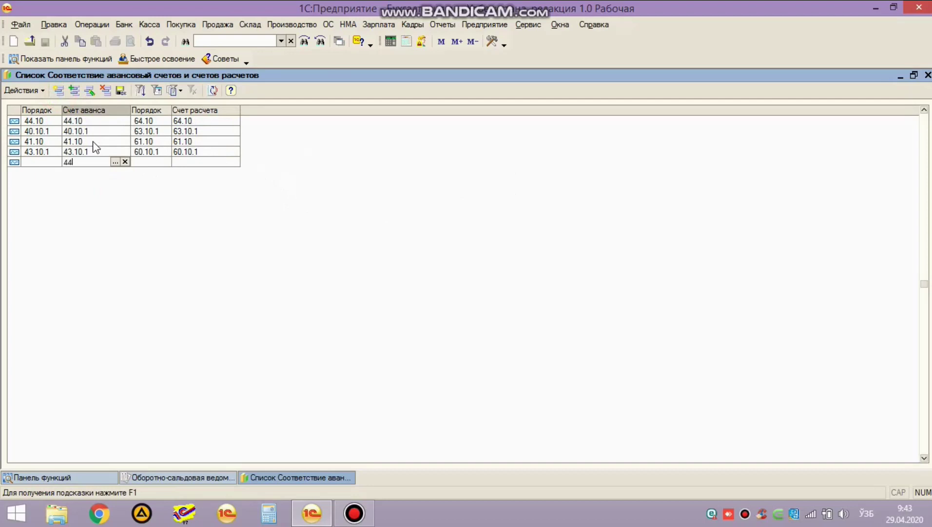
pyautogui.press('Down')
pyautogui.press('Down')
pyautogui.press('Down')
pyautogui.press('Up')
pyautogui.press('Down')
pyautogui.press('Down')
pyautogui.press('Down')
pyautogui.press('Down')
pyautogui.press('Down')
pyautogui.press('Down')
pyautogui.press('Down')
pyautogui.press('Down')
pyautogui.press('Down')
pyautogui.press('Down')
pyautogui.press('Down')
pyautogui.press('Up')
pyautogui.press('Up')
pyautogui.press('Down')
pyautogui.press('Down')
pyautogui.press('Up')
pyautogui.press('Up')
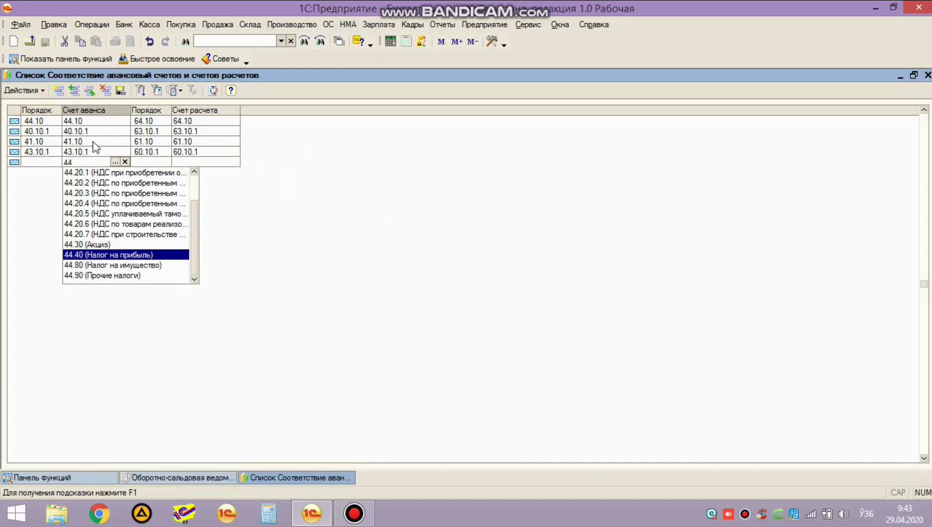
pyautogui.press('Return')
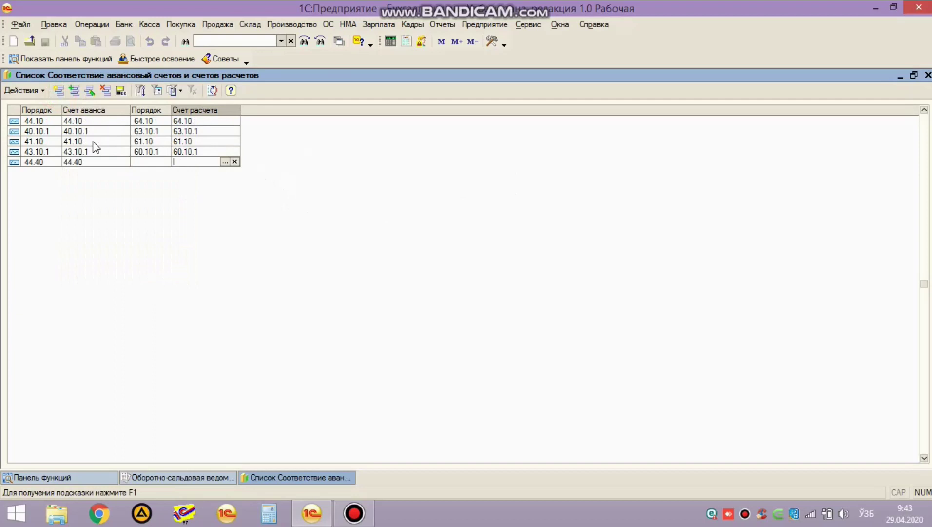
pyautogui.write('64')
pyautogui.press('Down')
pyautogui.press('Down')
pyautogui.press('Down')
pyautogui.press('Down')
pyautogui.press('Return')
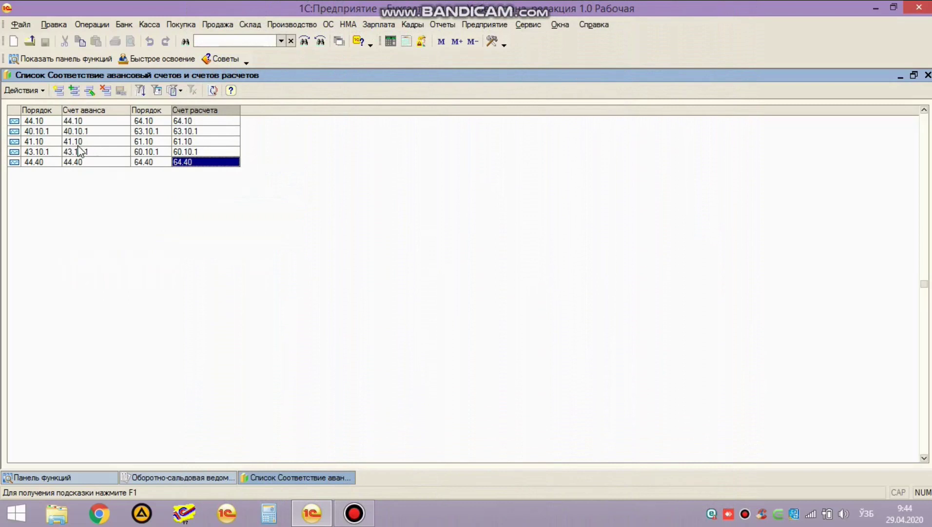
pyautogui.click(59, 90)
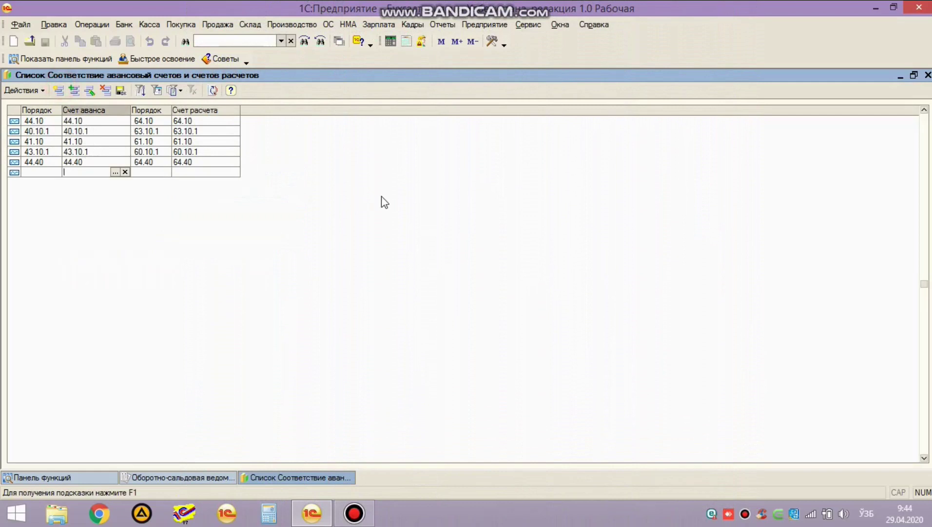
# Step: Add the pairing 45.10.1 → 65.10.1
pyautogui.write('45')
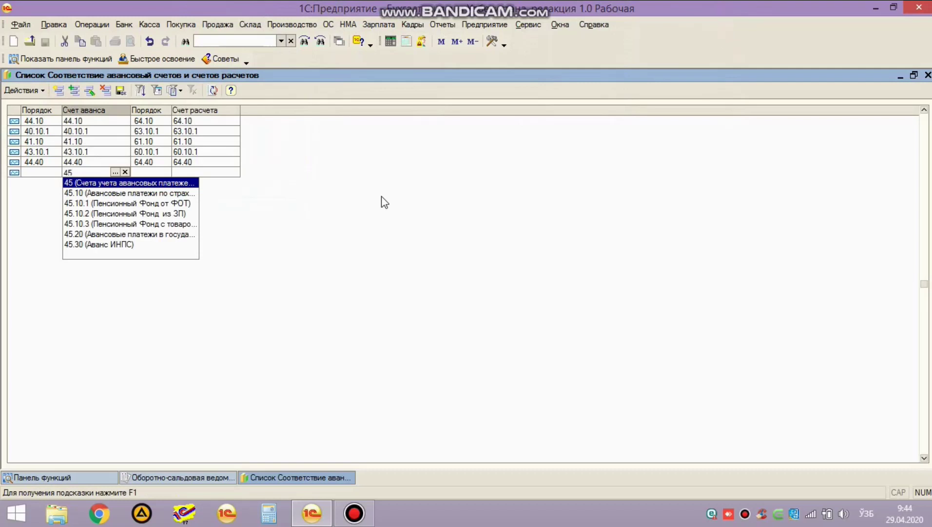
pyautogui.press('Down')
pyautogui.press('Down')
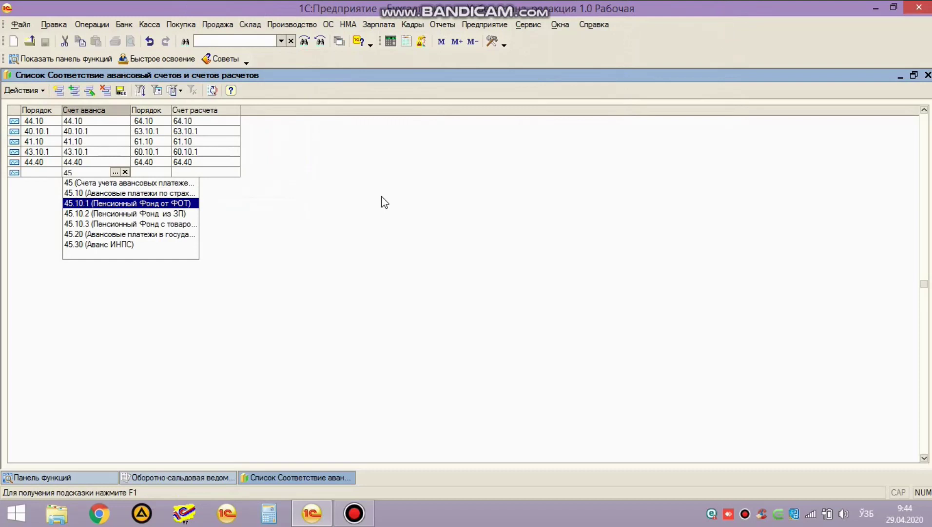
pyautogui.press('Return')
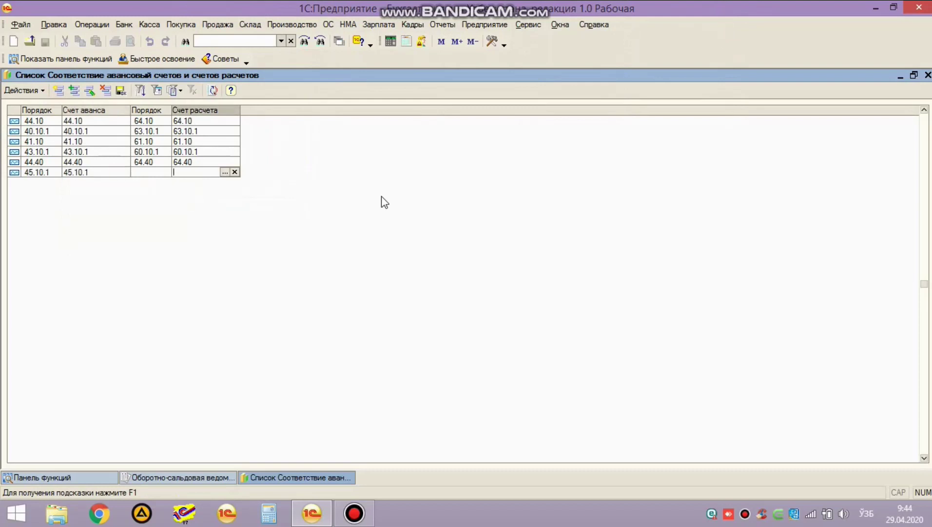
pyautogui.write('65.10.1')
pyautogui.press('Return')
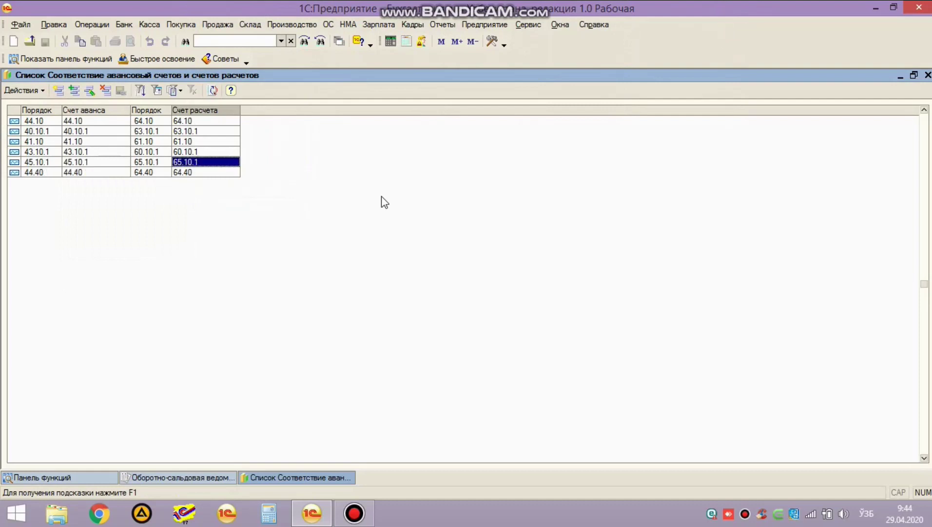
# Step: Copy that row with F9 and change it to 45.20 → 65.20
pyautogui.press('F9')
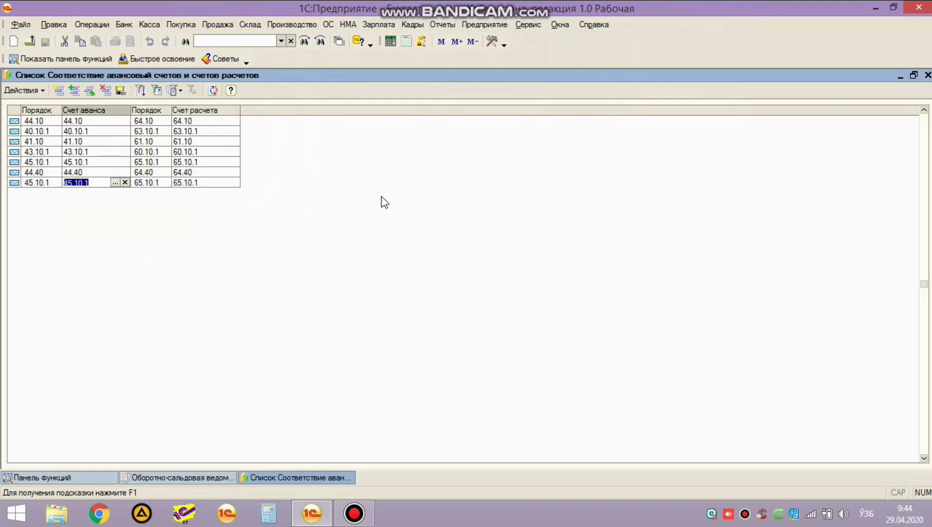
pyautogui.write('45.20')
pyautogui.press('Return')
pyautogui.write('65.20')
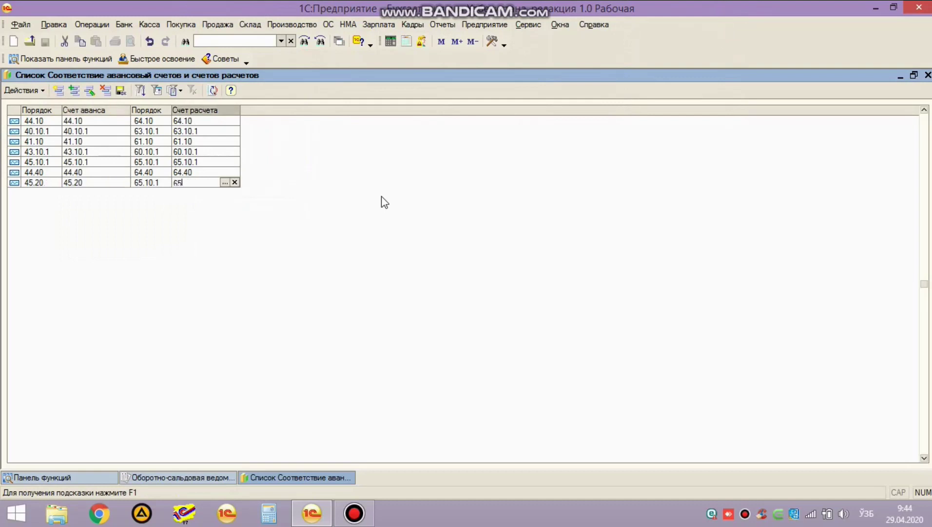
pyautogui.press('Return')
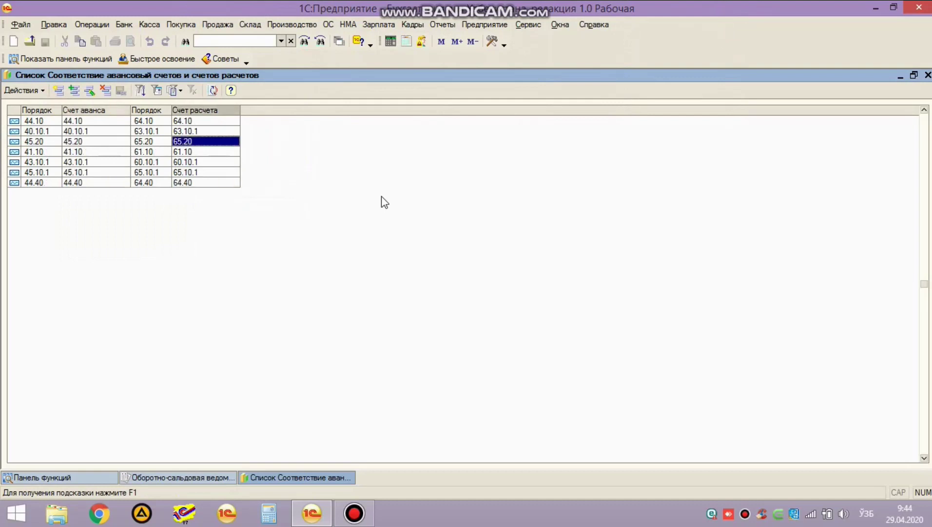
# Step: Add the pairing 45.30 → 65.30
pyautogui.click(59, 90)
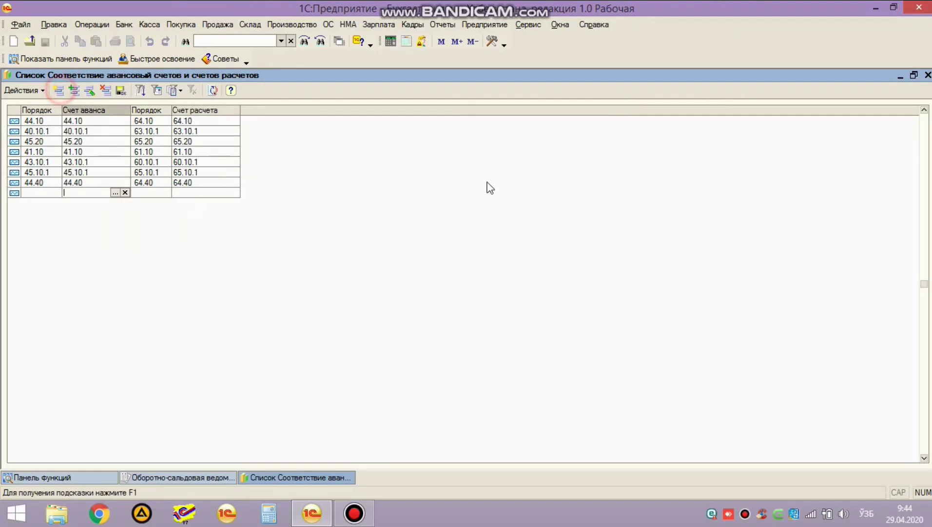
pyautogui.write('45.30')
pyautogui.press('Return')
pyautogui.write('65.30')
pyautogui.press('Return')
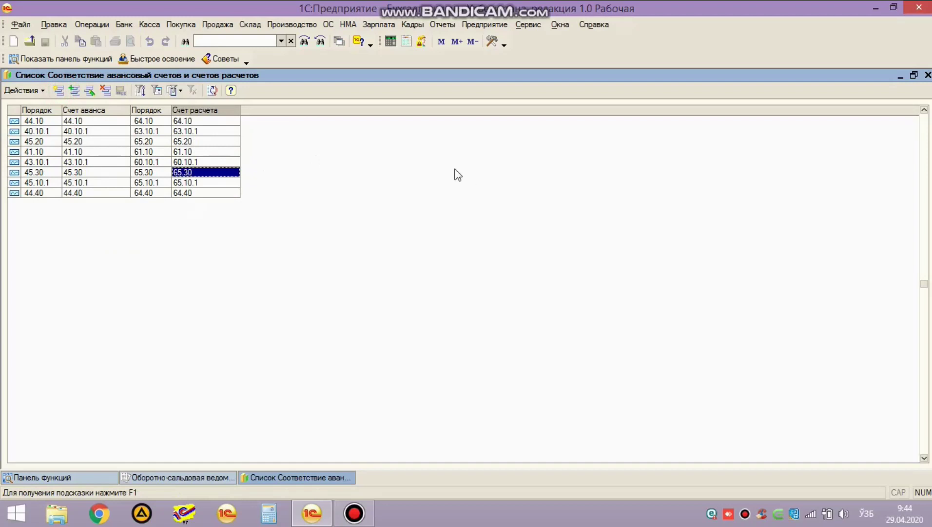
# Step: Add the pairing 44.90 → 64.90
pyautogui.click(58, 91)
pyautogui.write('44.90')
pyautogui.press('Return')
pyautogui.write('64.90')
pyautogui.press('Return')
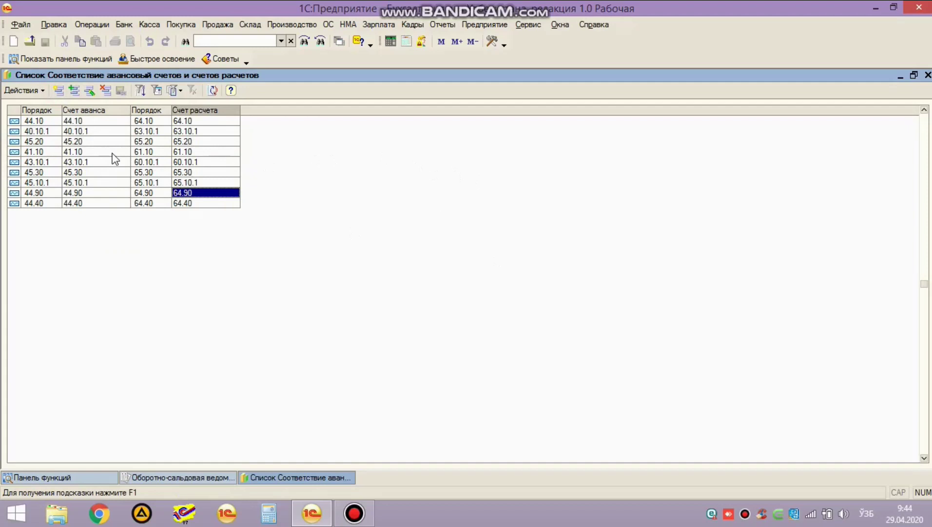
# Step: Review the existing 44.10, 40.10.1, 45.20, 43.10.1 and 45.30 rows
pyautogui.click(79, 122)
pyautogui.click(82, 131)
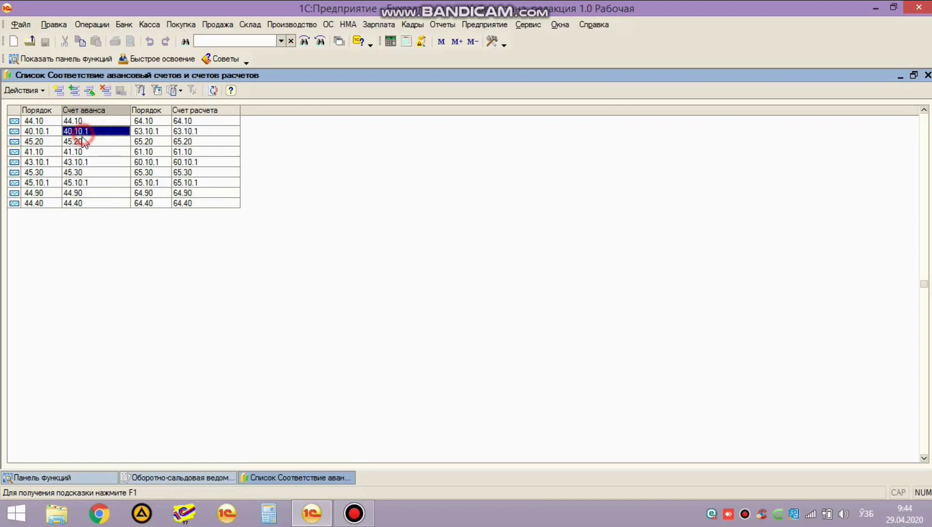
pyautogui.click(87, 142)
pyautogui.click(86, 162)
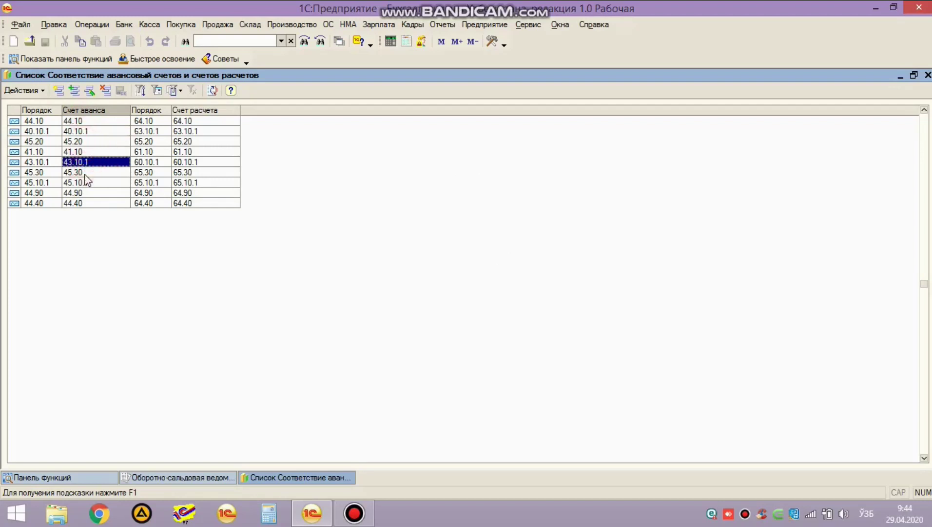
pyautogui.click(97, 173)
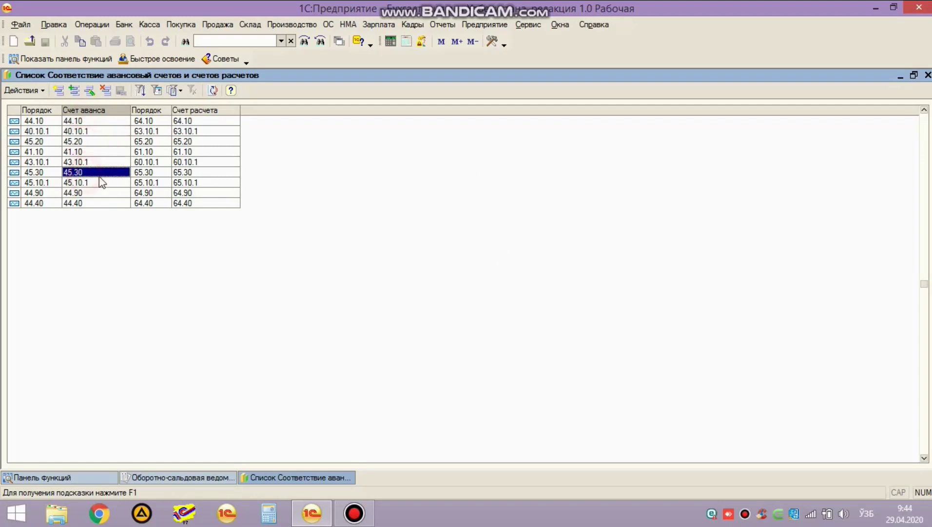
# Step: Add the pairing 42.20.1 → 69.70.1, choosing both accounts from autocomplete
pyautogui.click(59, 91)
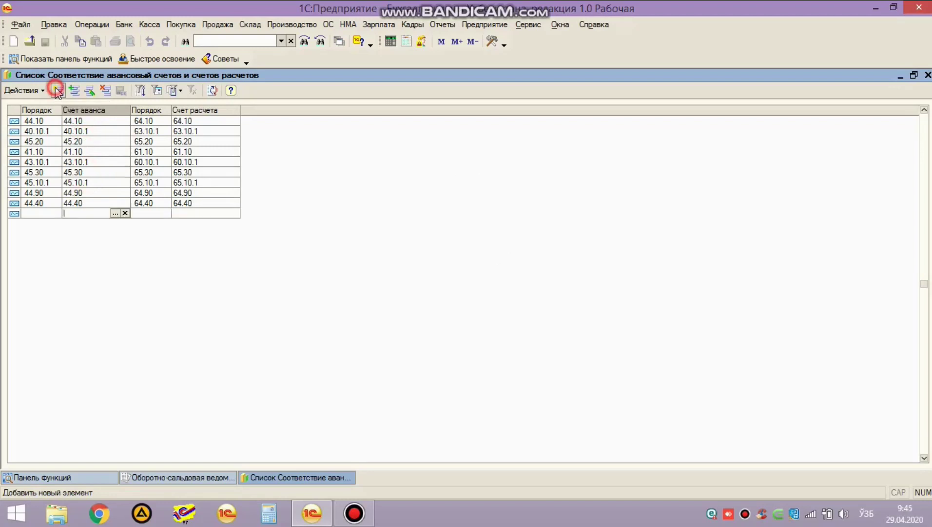
pyautogui.write('47')
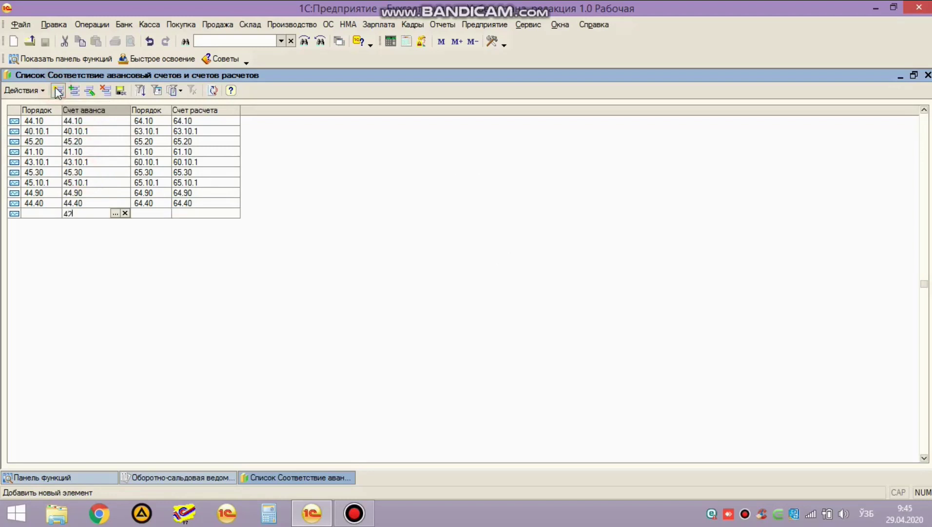
pyautogui.write('20')
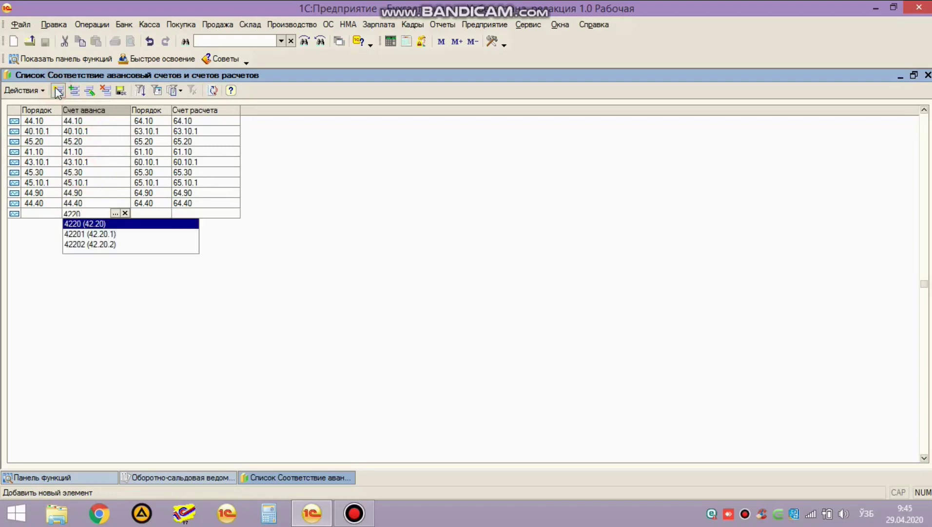
pyautogui.press('Down')
pyautogui.press('Return')
pyautogui.press('Return')
pyautogui.write('6970')
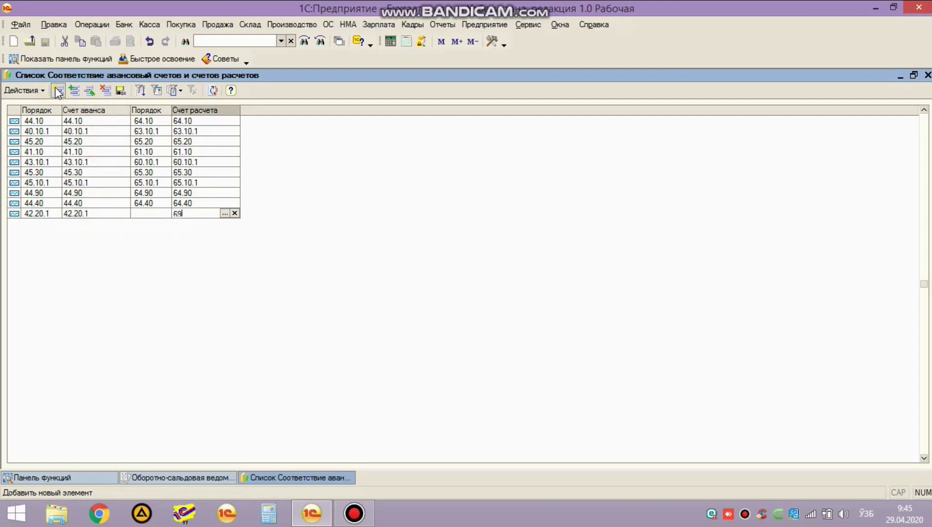
pyautogui.press('Down')
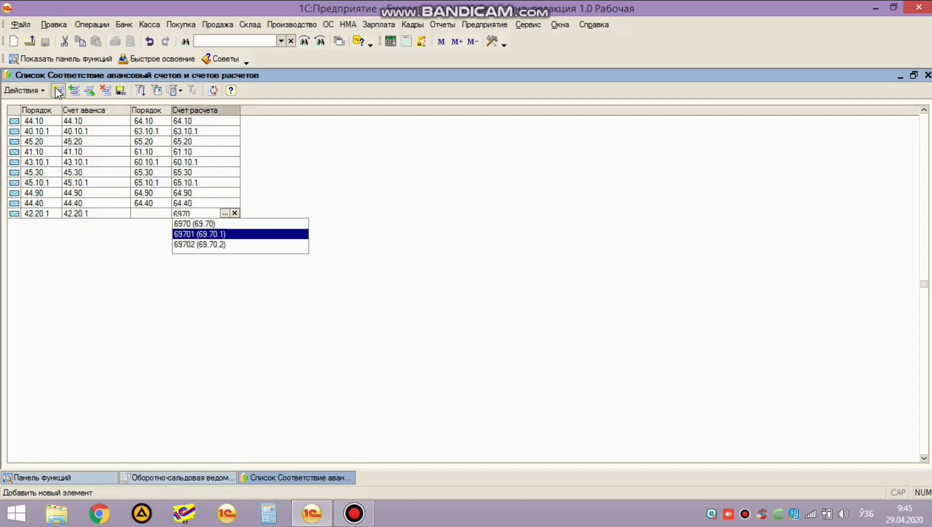
pyautogui.press('Return')
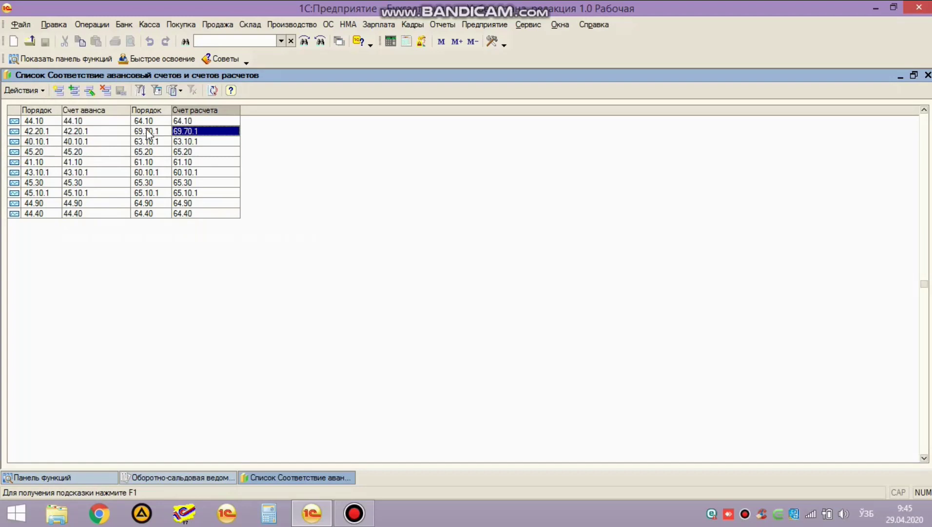
pyautogui.click(100, 131)
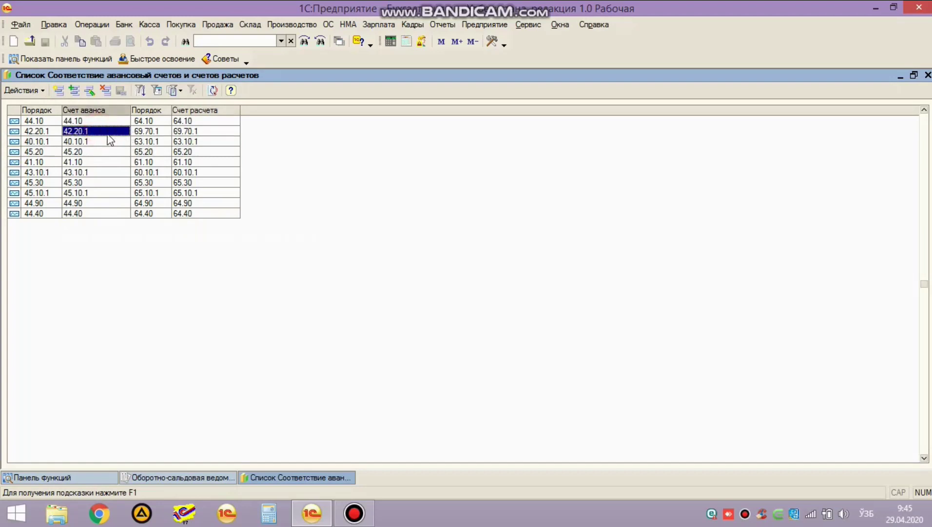
# Step: Open the chart of accounts for the 42.20.1 cell and browse the 42 subaccounts
pyautogui.click(113, 132)
pyautogui.click(113, 132)
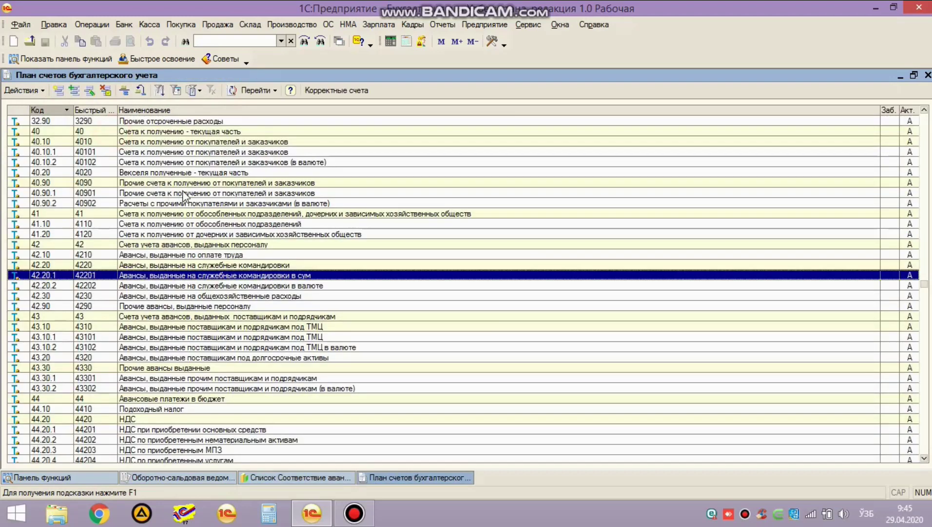
pyautogui.click(141, 297)
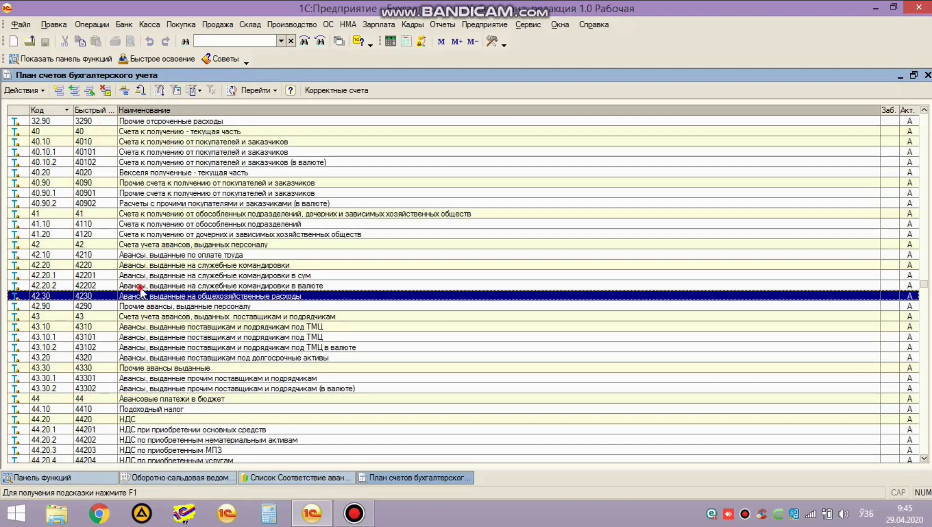
pyautogui.click(140, 287)
pyautogui.click(139, 305)
pyautogui.click(139, 296)
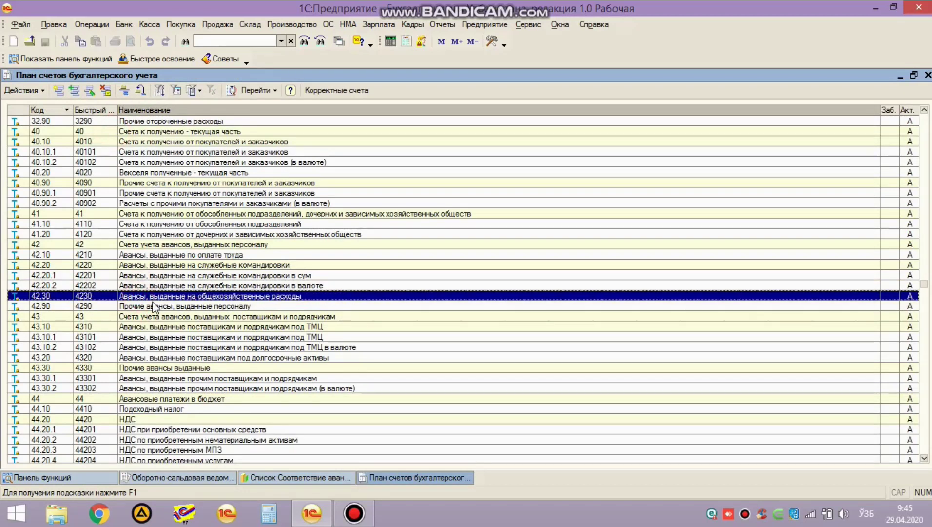
pyautogui.scroll(-1, 156, 292)
pyautogui.click(58, 268)
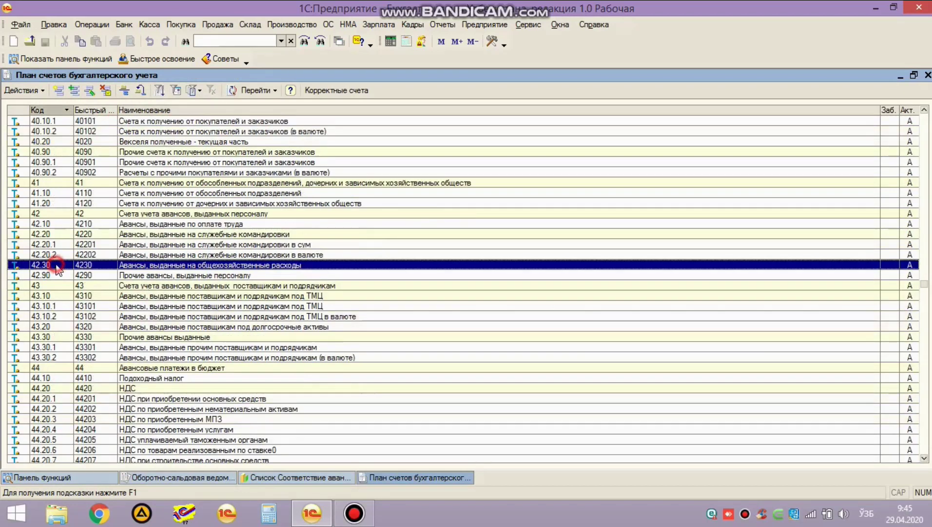
pyautogui.scroll(-18, 59, 271)
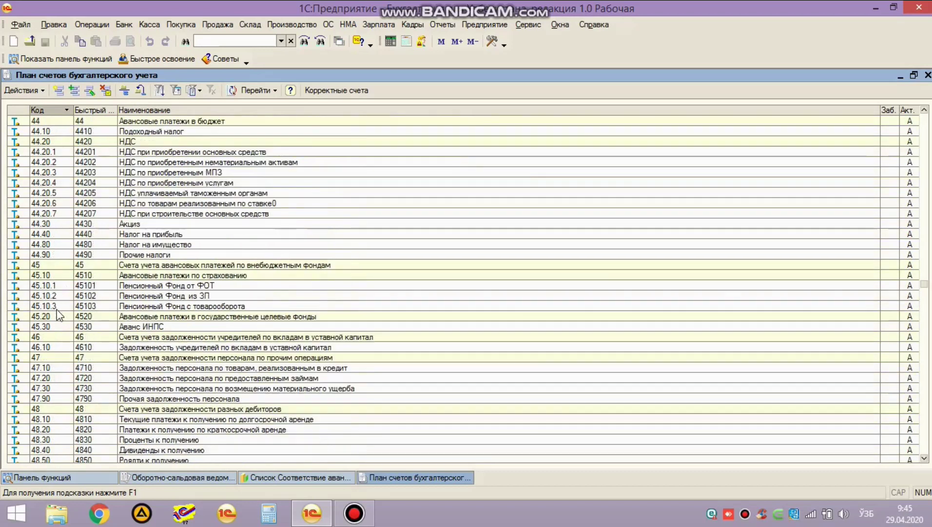
pyautogui.scroll(-13, 69, 366)
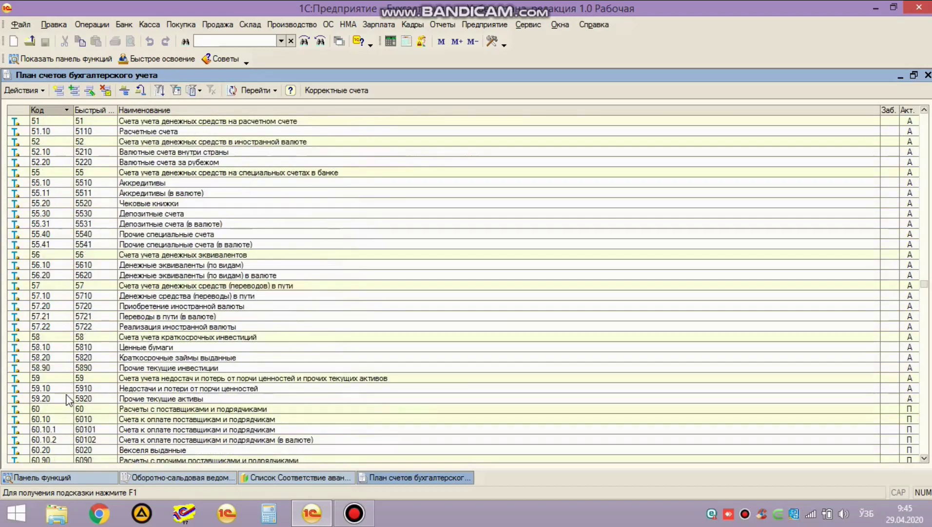
# Step: Search the chart for 69 and 42, select 69.70.1, then close the chart
pyautogui.click(67, 390)
pyautogui.write('69')
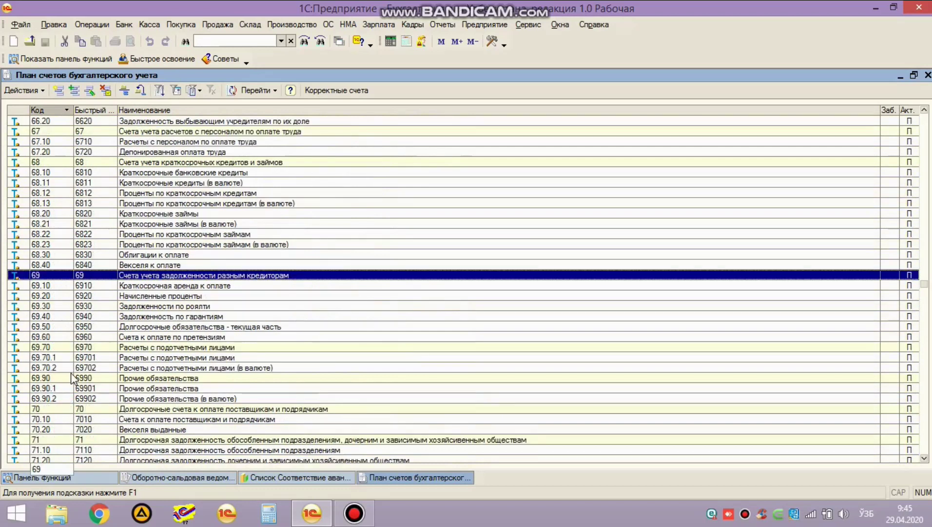
pyautogui.click(155, 359)
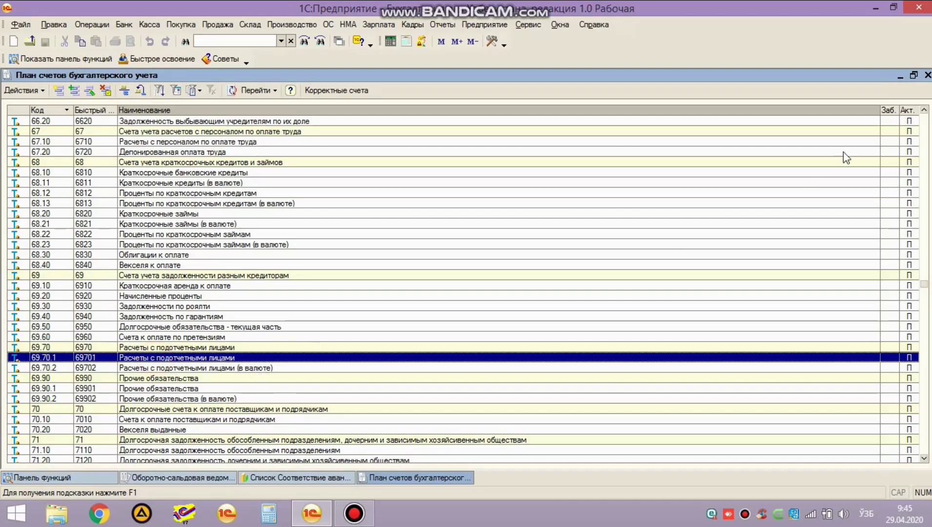
pyautogui.click(48, 256)
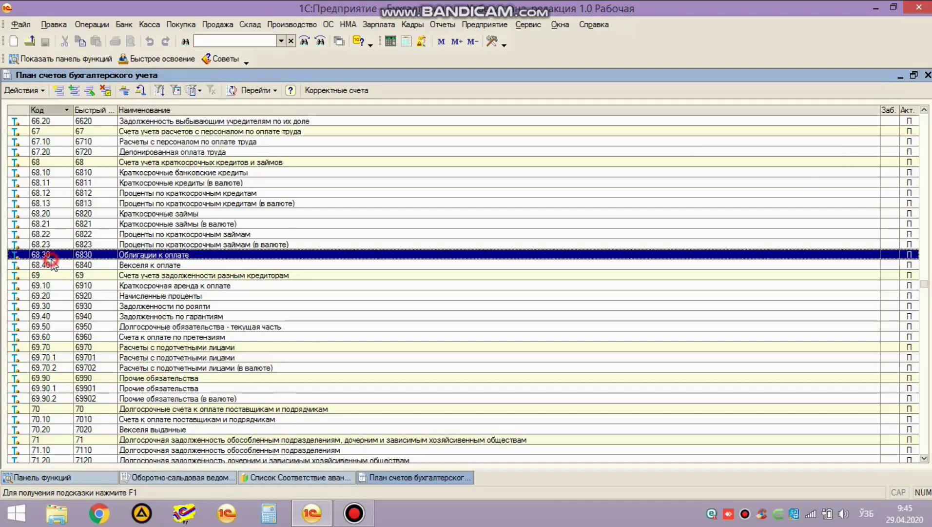
pyautogui.write('42')
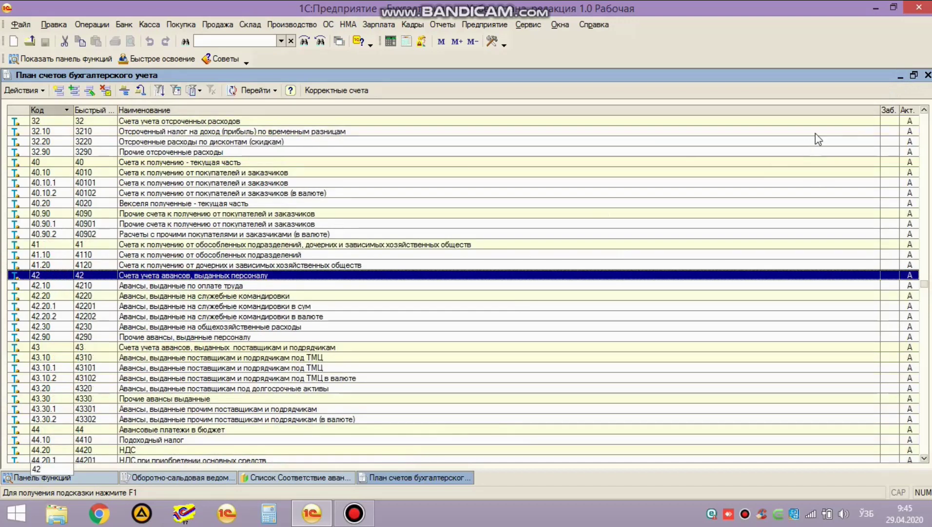
pyautogui.click(928, 75)
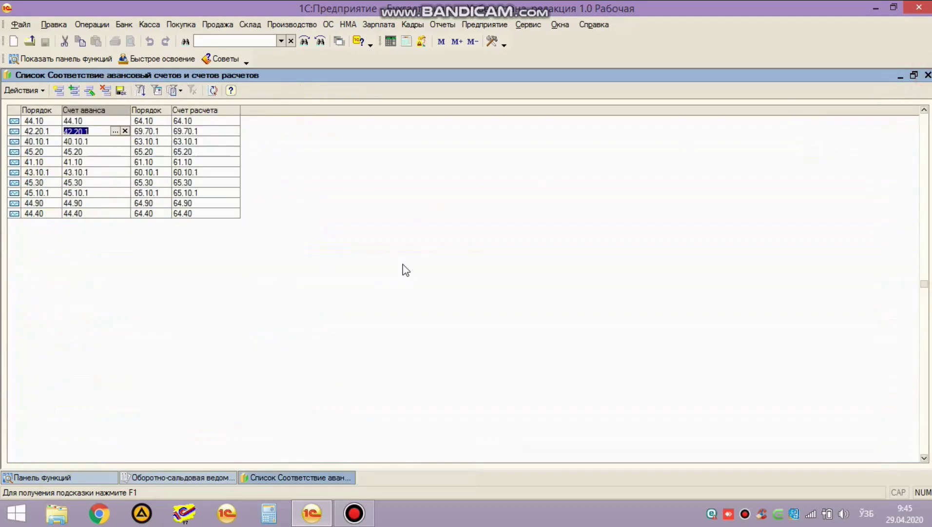
# Step: Commit 42.20.1, then add the pairing 48.90 → 69.90.1
pyautogui.press('Return')
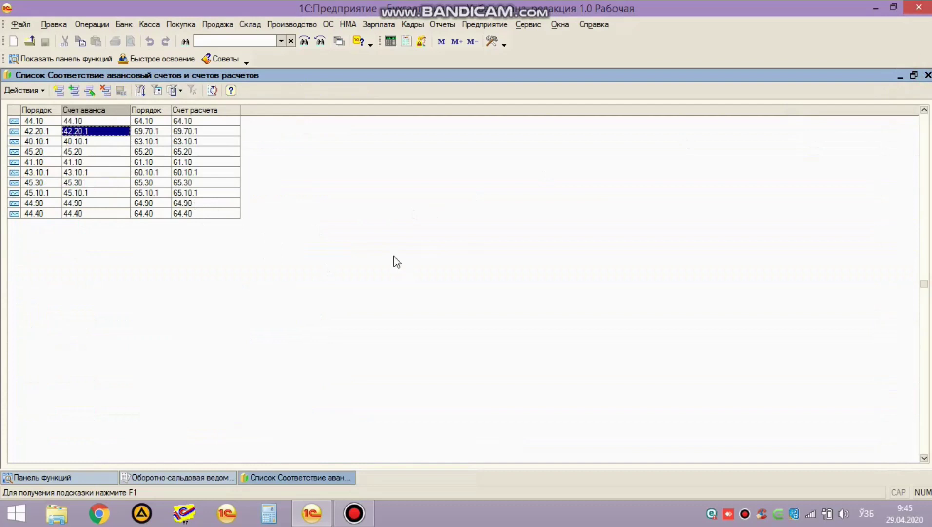
pyautogui.click(57, 90)
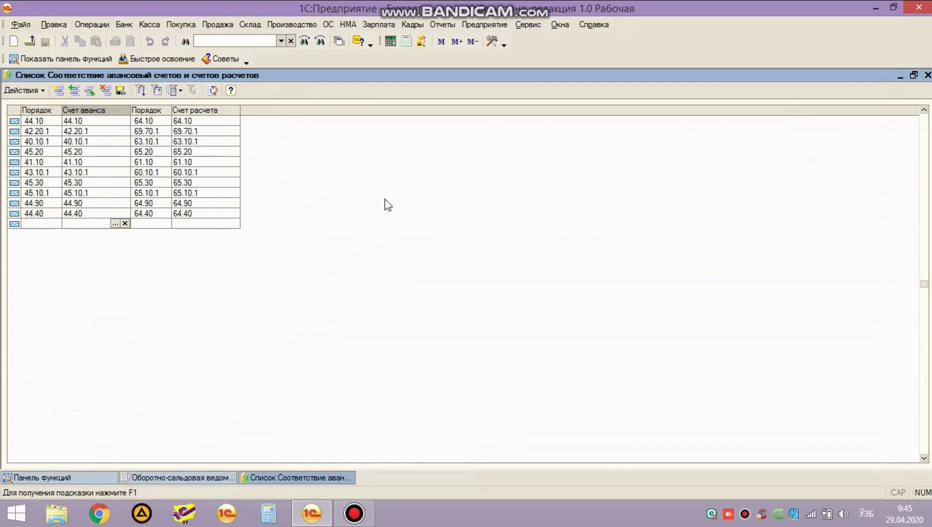
pyautogui.write('48.90')
pyautogui.press('Return')
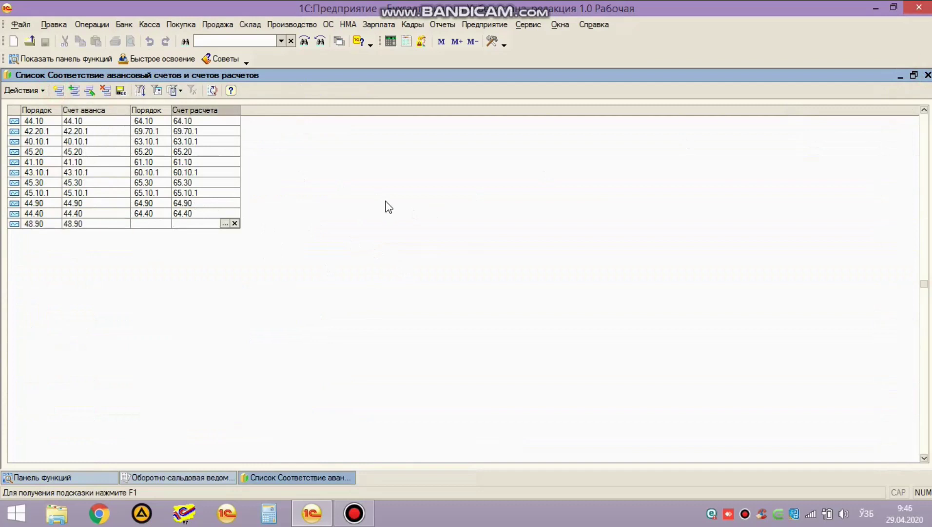
pyautogui.write('6990')
pyautogui.press('Down')
pyautogui.press('Return')
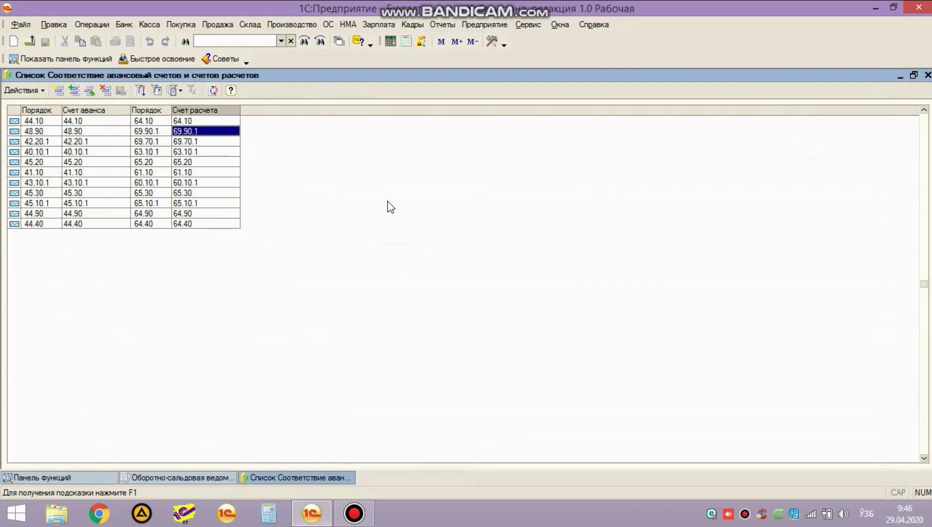
# Step: Verify 48.90 and 69.90.1 in the chart of accounts, then review existing rows
pyautogui.doubleClick(105, 132)
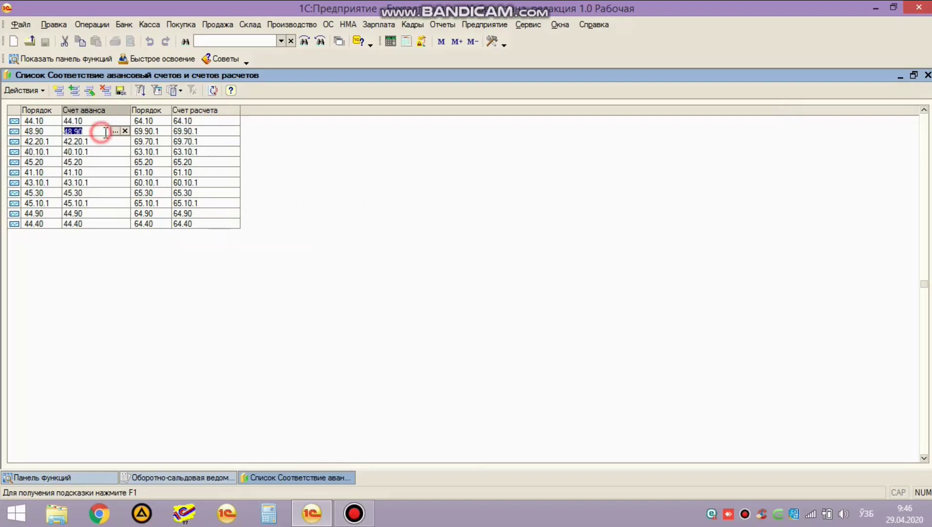
pyautogui.click(113, 132)
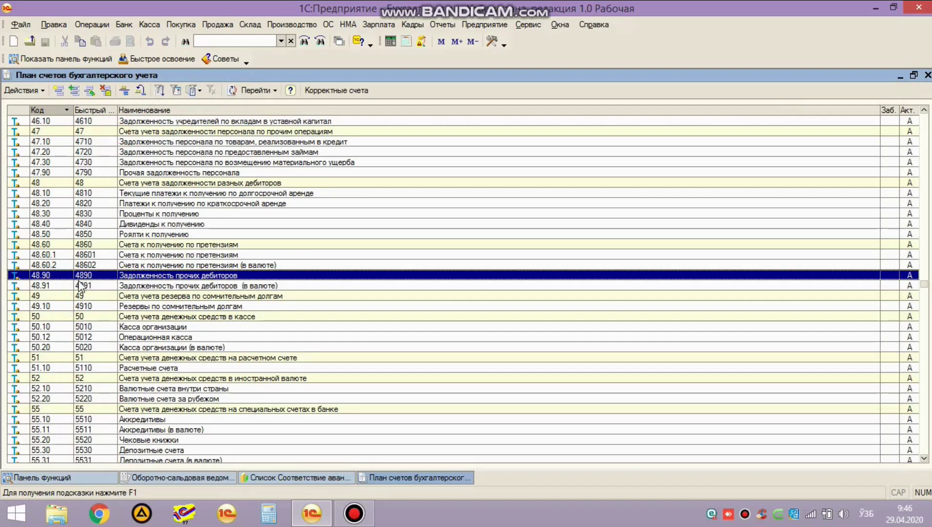
pyautogui.press('Return')
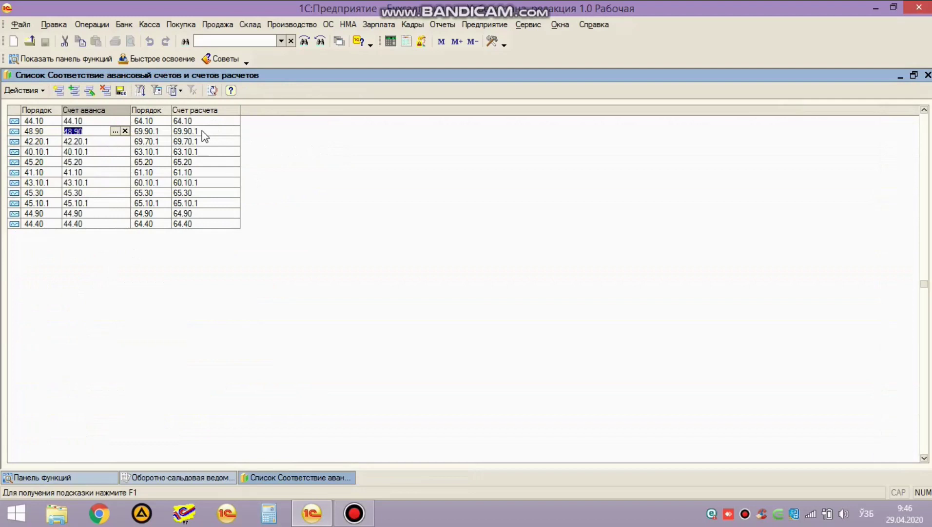
pyautogui.click(203, 131)
pyautogui.click(228, 130)
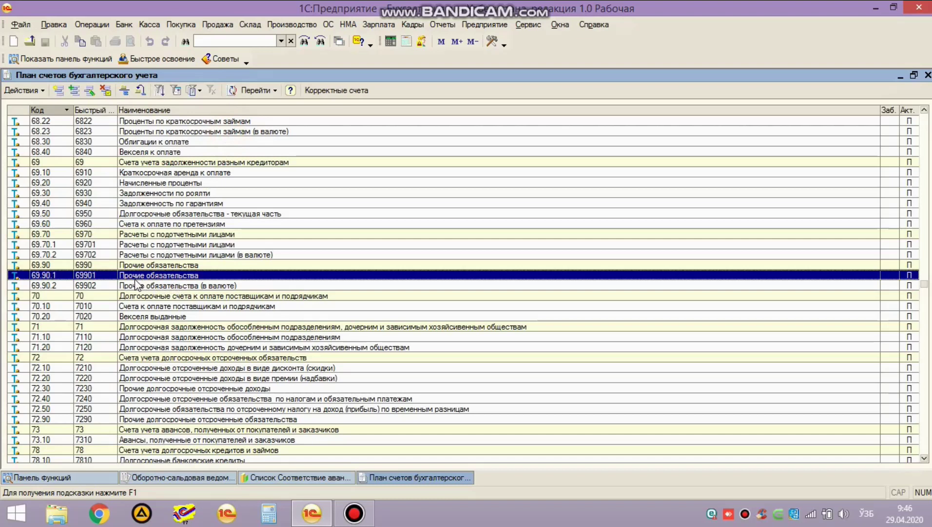
pyautogui.doubleClick(137, 277)
pyautogui.press('Return')
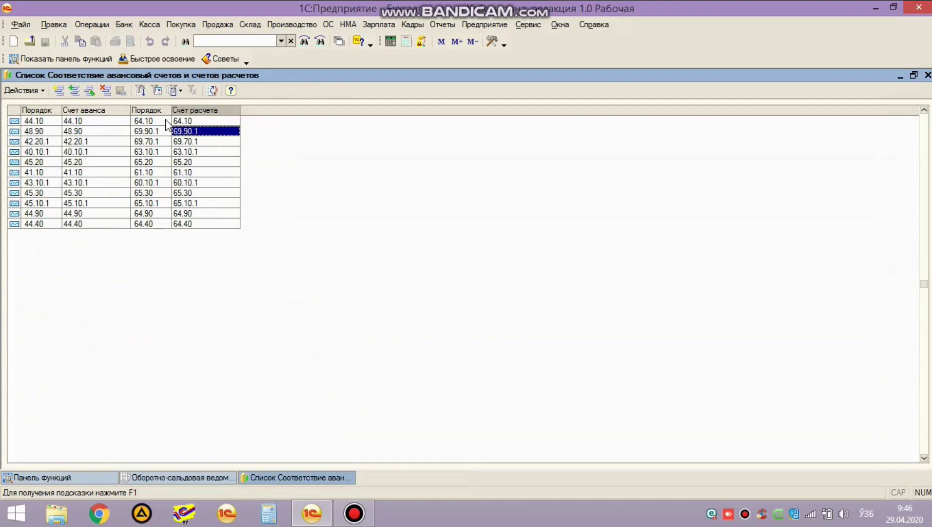
pyautogui.click(84, 152)
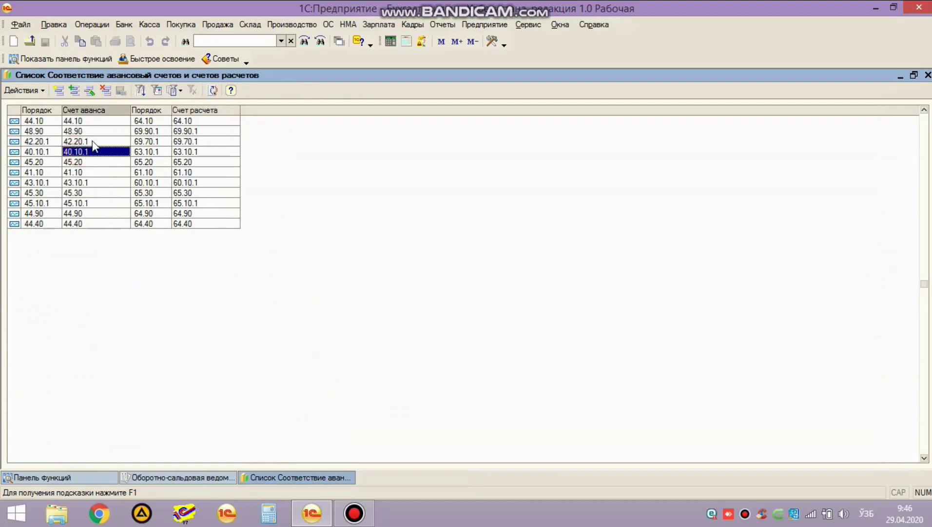
pyautogui.click(94, 205)
# Step: Add the pairing 46.10 → 66.10, correcting a mistyped settlement digit
pyautogui.click(56, 91)
pyautogui.write('4')
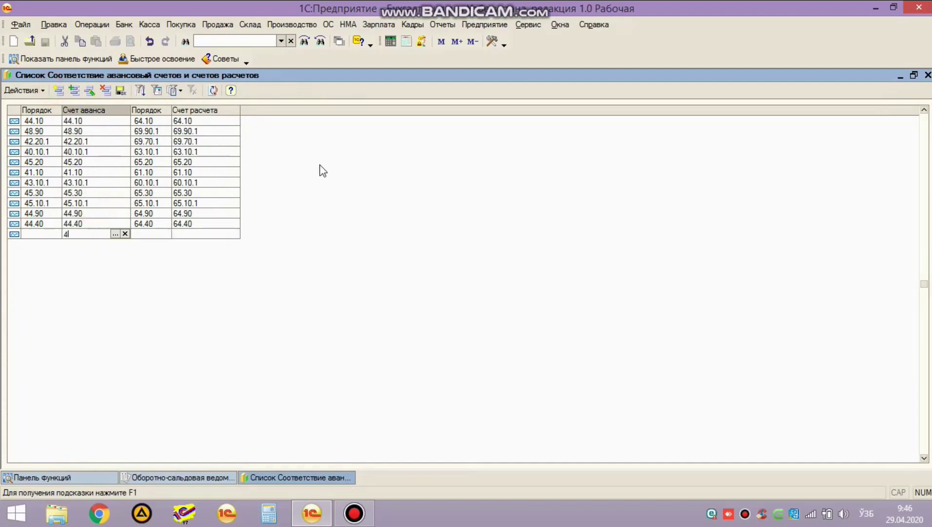
pyautogui.write('6.10')
pyautogui.press('Return')
pyautogui.write('61')
pyautogui.press('BackSpace')
pyautogui.write('6.10')
pyautogui.press('Return')
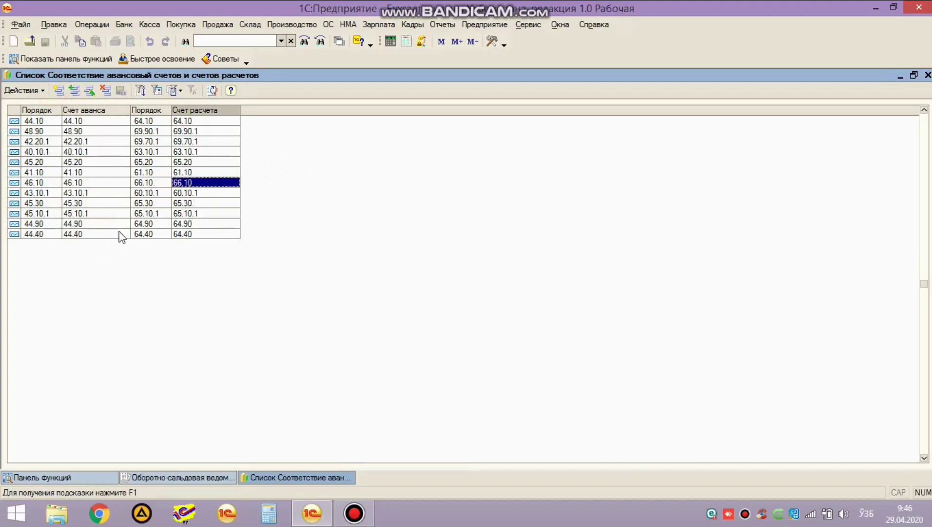
# Step: Verify 46.10 and 66.10 through the chart of accounts picker
pyautogui.doubleClick(108, 184)
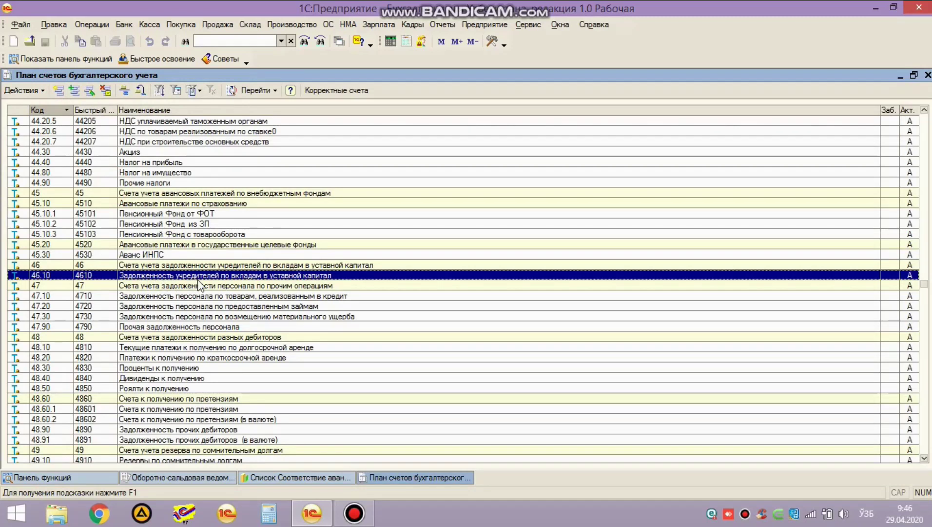
pyautogui.press('Escape')
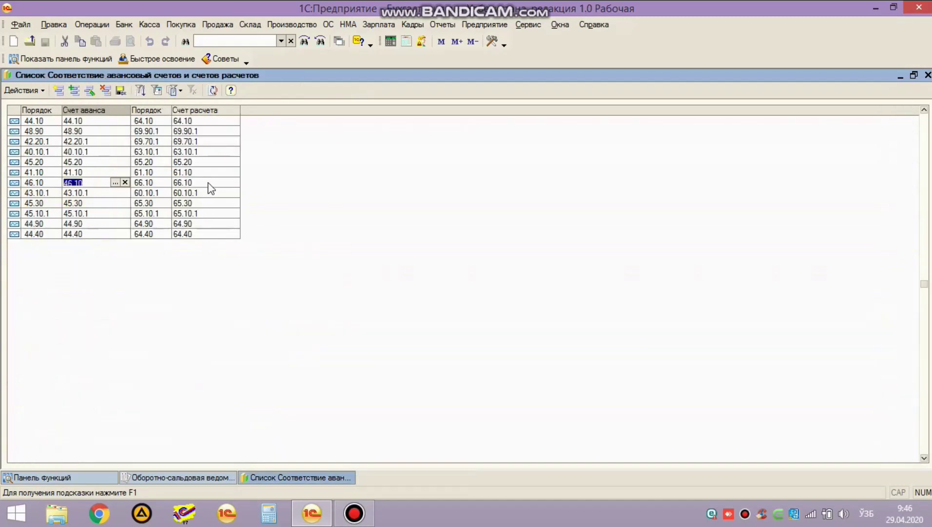
pyautogui.doubleClick(215, 183)
pyautogui.click(225, 182)
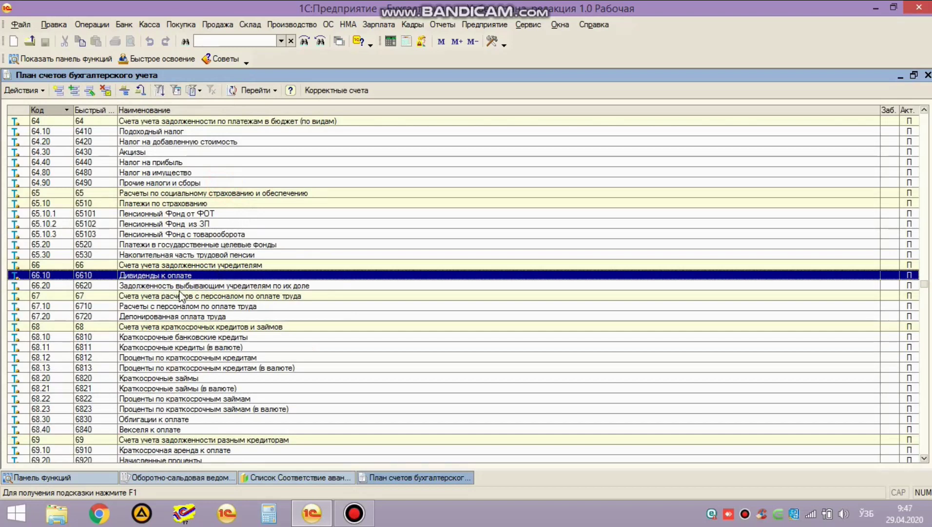
pyautogui.press('Return')
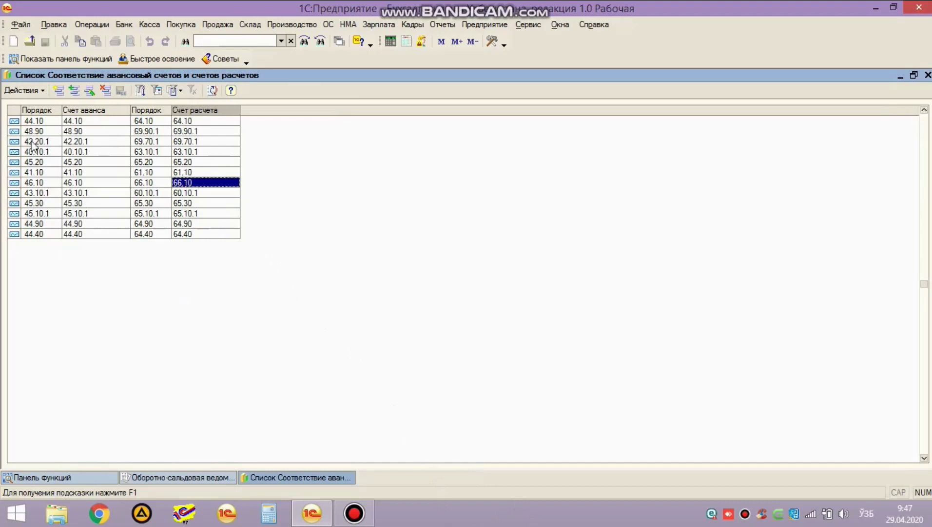
# Step: Add the pairing 44.80 → 64.80, choosing 44.80 from the chart of accounts
pyautogui.click(58, 91)
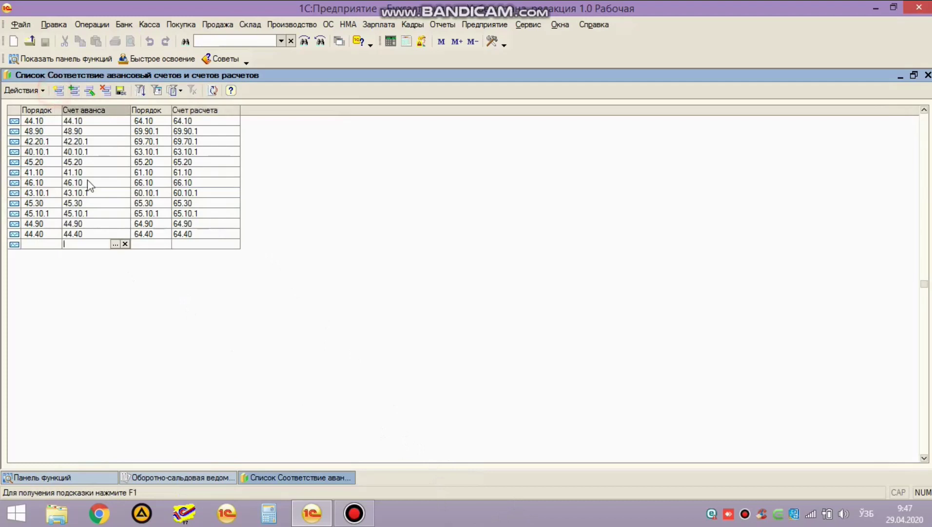
pyautogui.click(120, 244)
pyautogui.write('44')
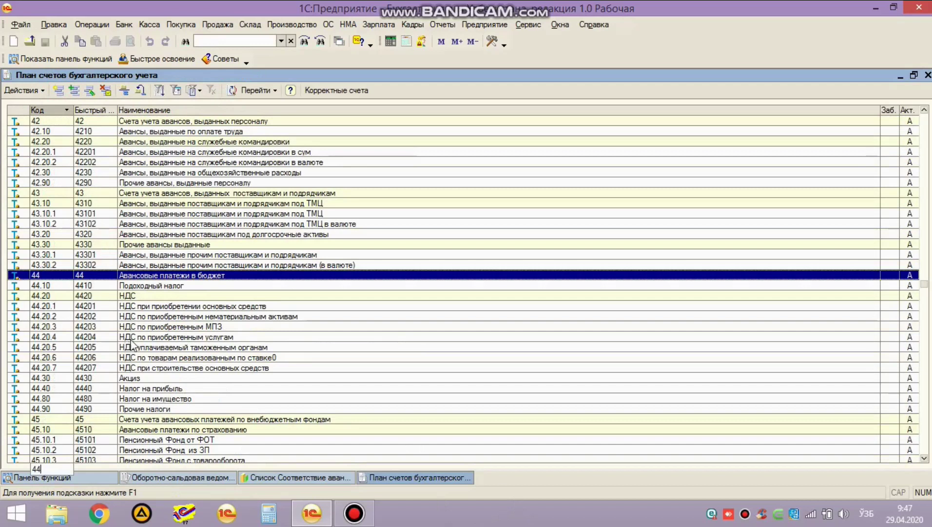
pyautogui.click(61, 399)
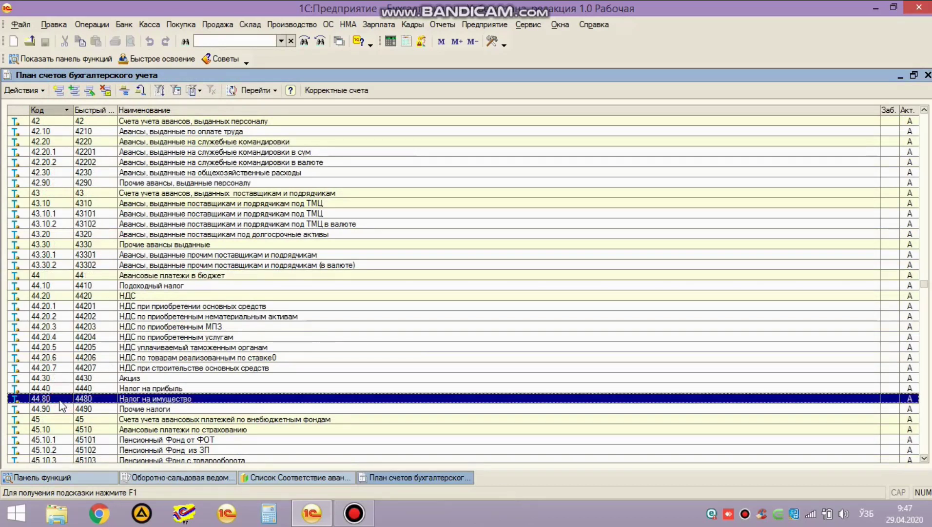
pyautogui.doubleClick(60, 401)
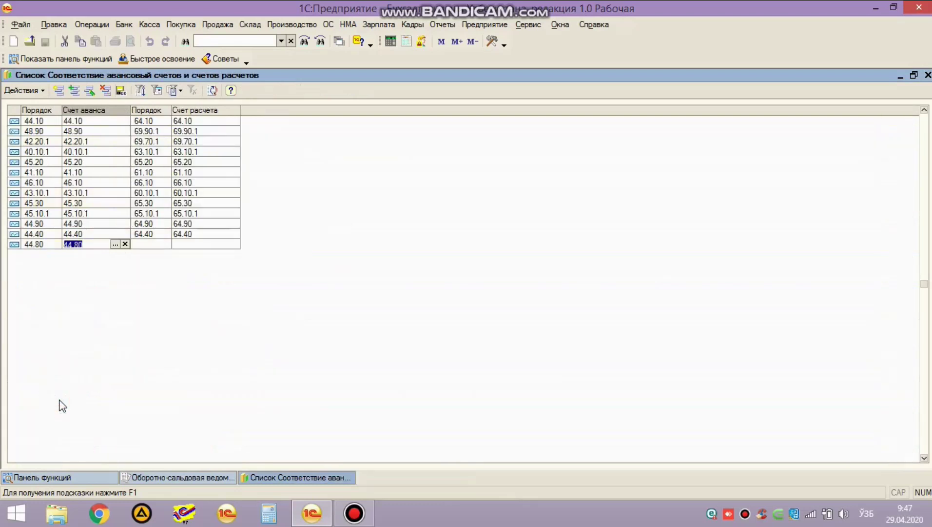
pyautogui.press('Return')
pyautogui.write('64.80')
pyautogui.press('Return')
# Step: Check 64.80 in the chart of accounts, keep it, and return to the trial balance
pyautogui.click(225, 123)
pyautogui.click(232, 120)
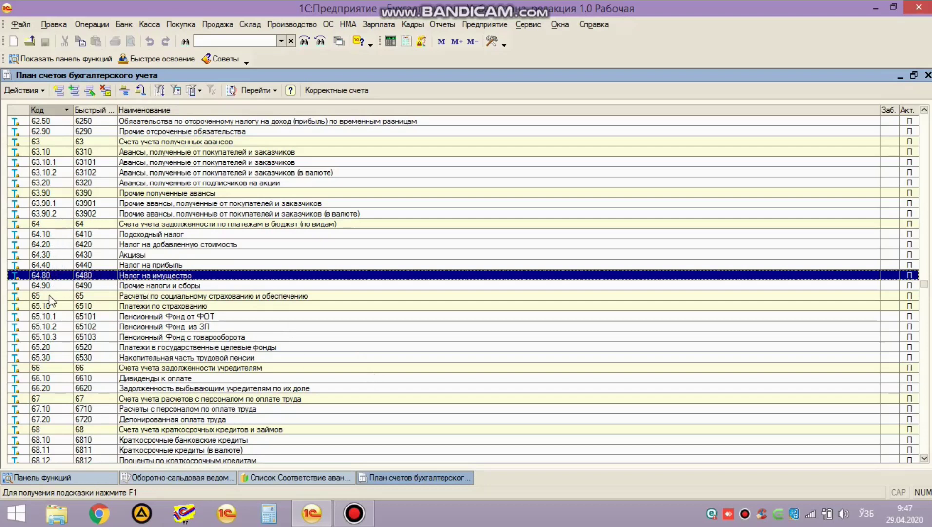
pyautogui.click(154, 264)
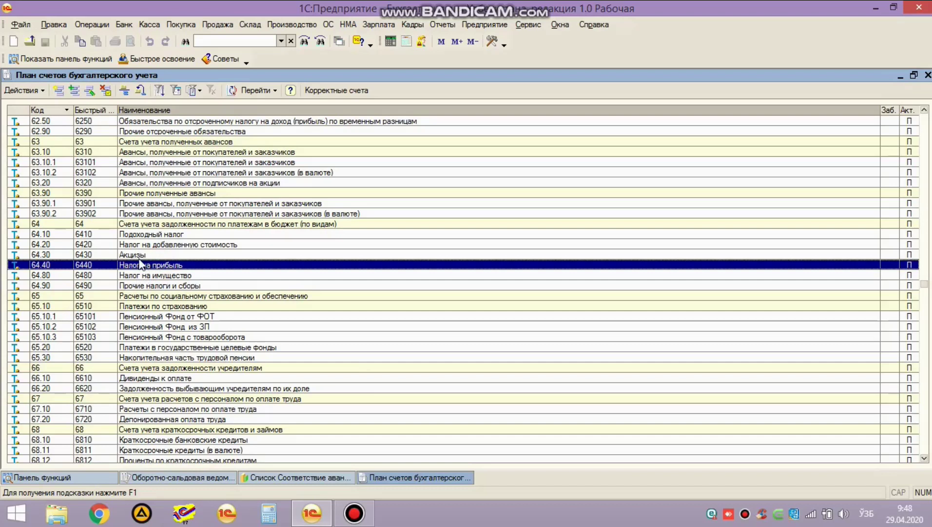
pyautogui.press('Escape')
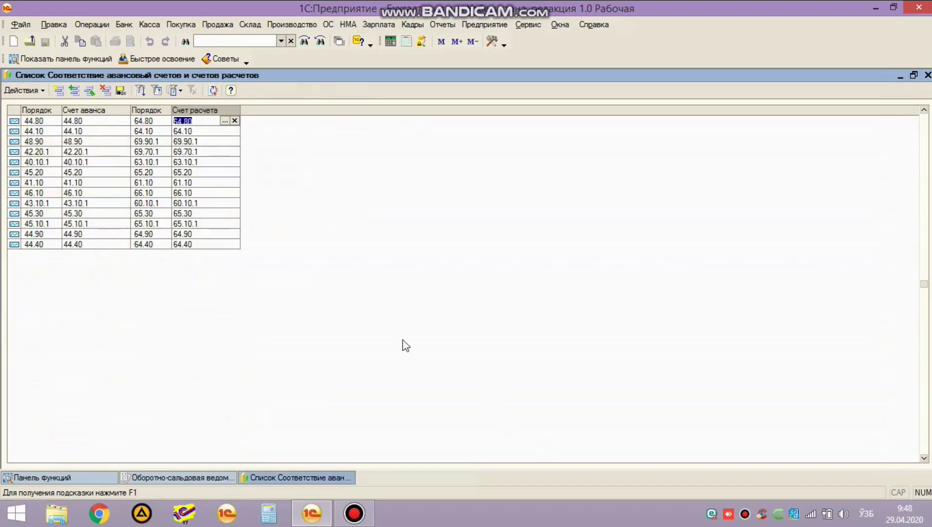
pyautogui.press('Escape')
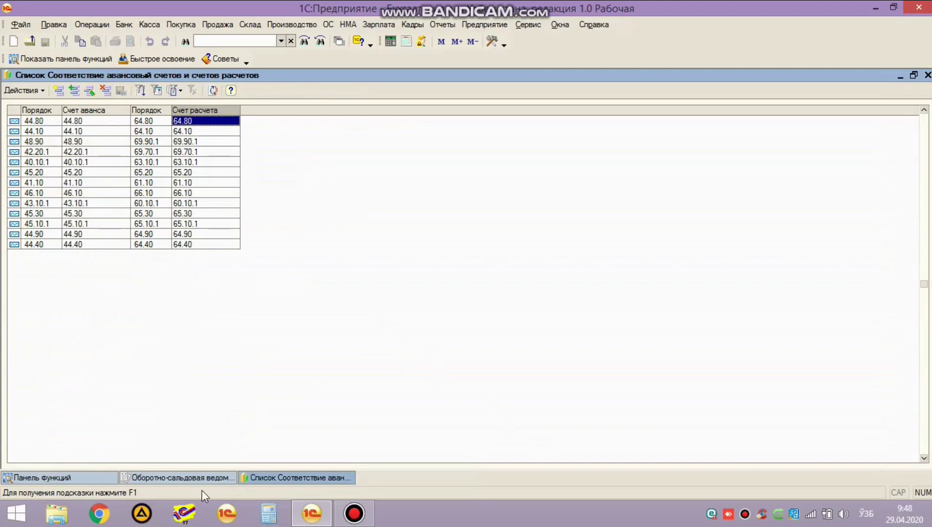
pyautogui.click(191, 477)
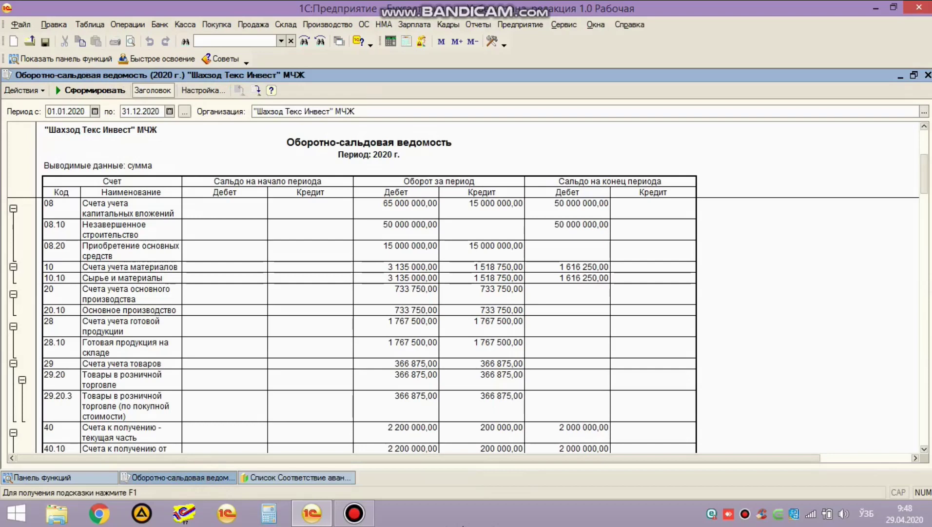
# Step: Inspect the 40.10 and 20.10 figures in the trial balance and regenerate the report
pyautogui.click(568, 448)
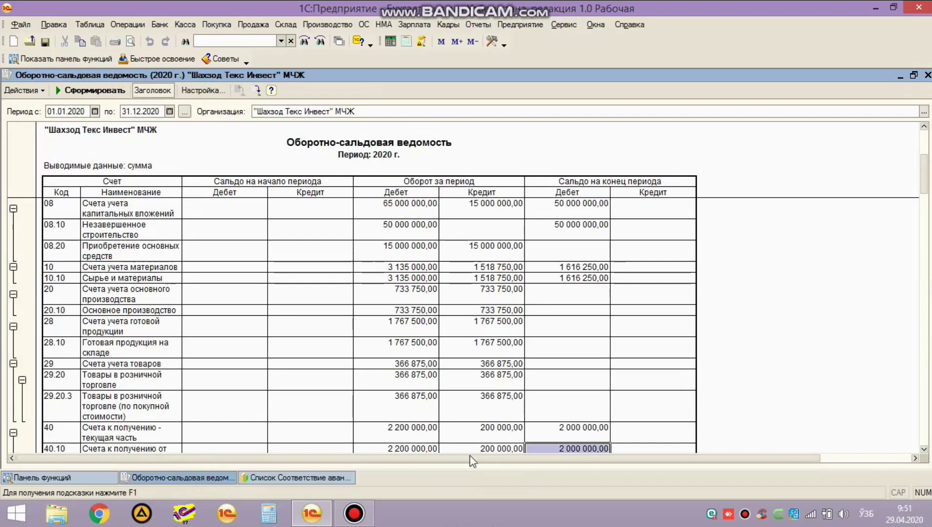
pyautogui.click(456, 439)
pyautogui.click(396, 374)
pyautogui.click(379, 308)
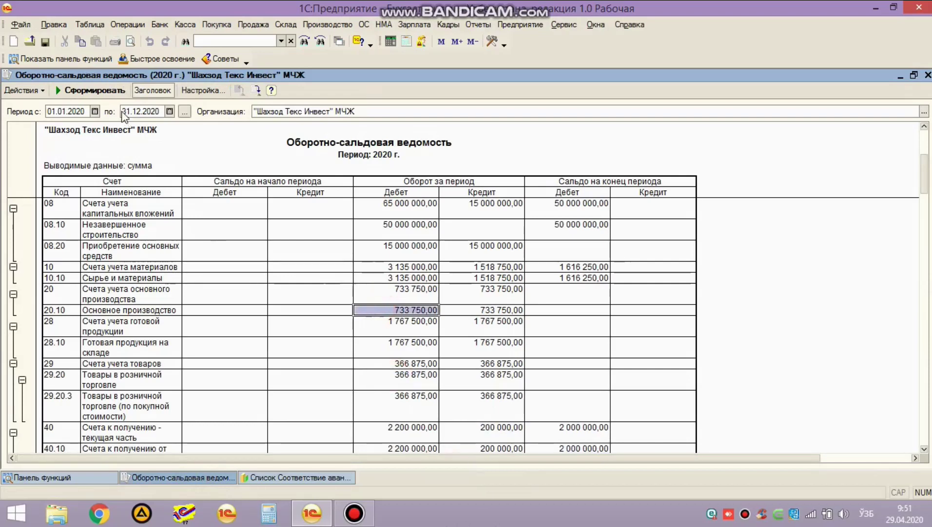
pyautogui.click(90, 90)
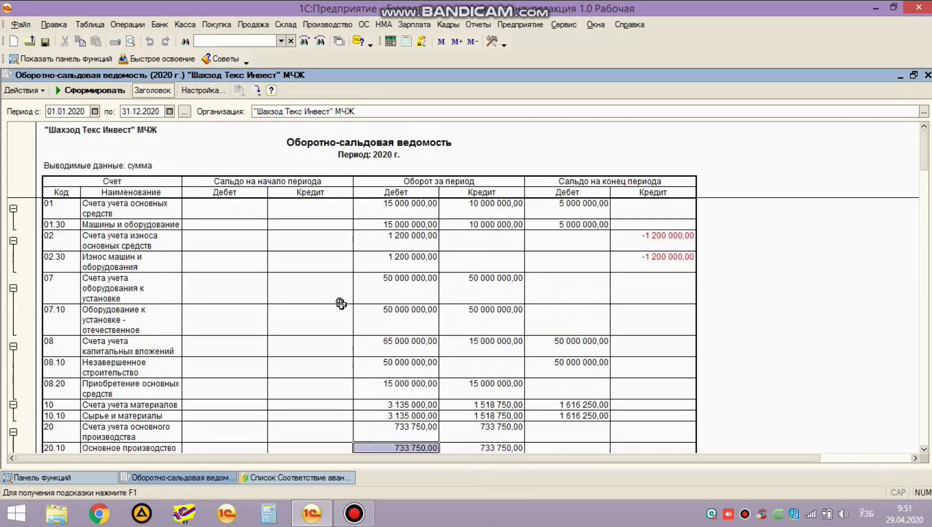
# Step: Go to Операции > Регламентные операции > Зачет авансов
pyautogui.click(126, 27)
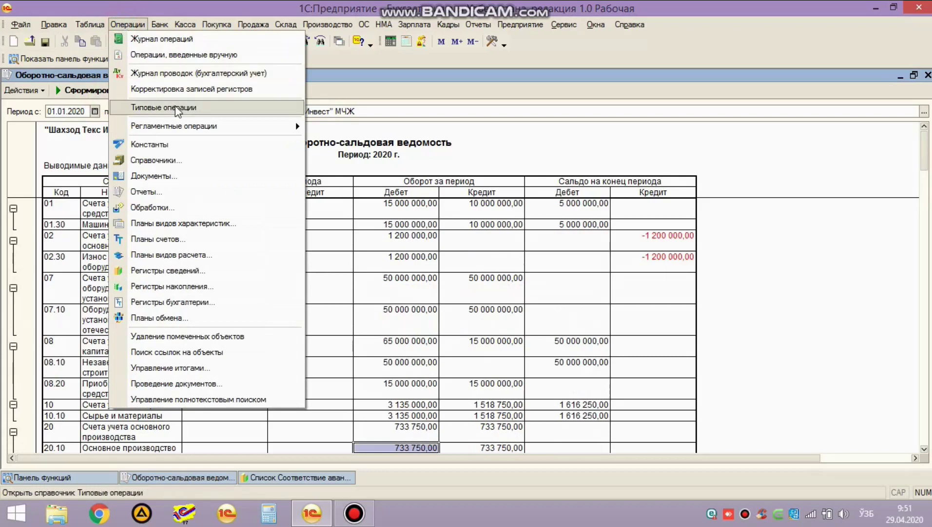
pyautogui.click(222, 127)
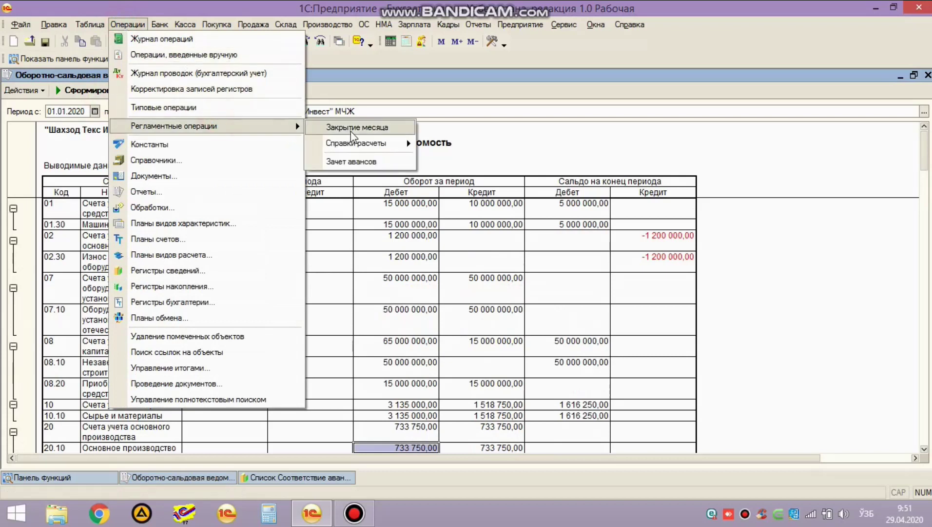
pyautogui.click(371, 160)
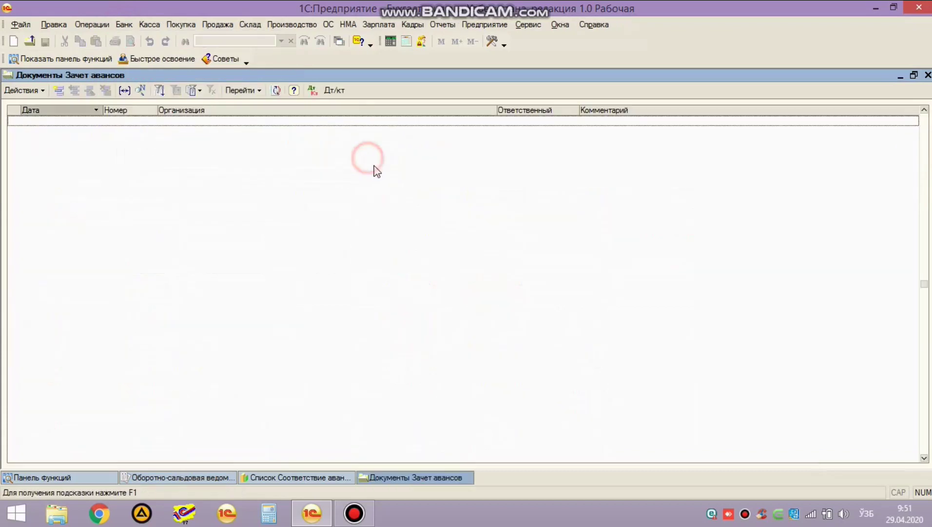
pyautogui.click(58, 91)
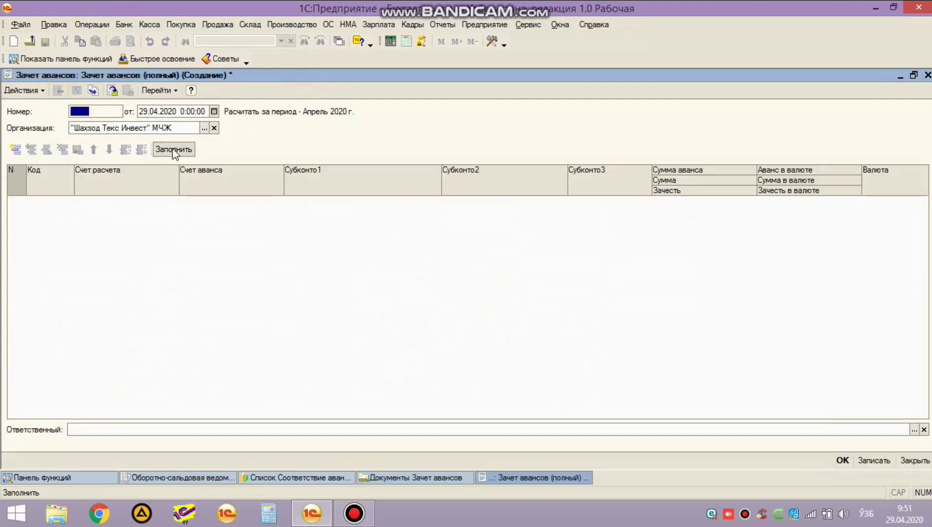
pyautogui.click(310, 139)
pyautogui.click(147, 109)
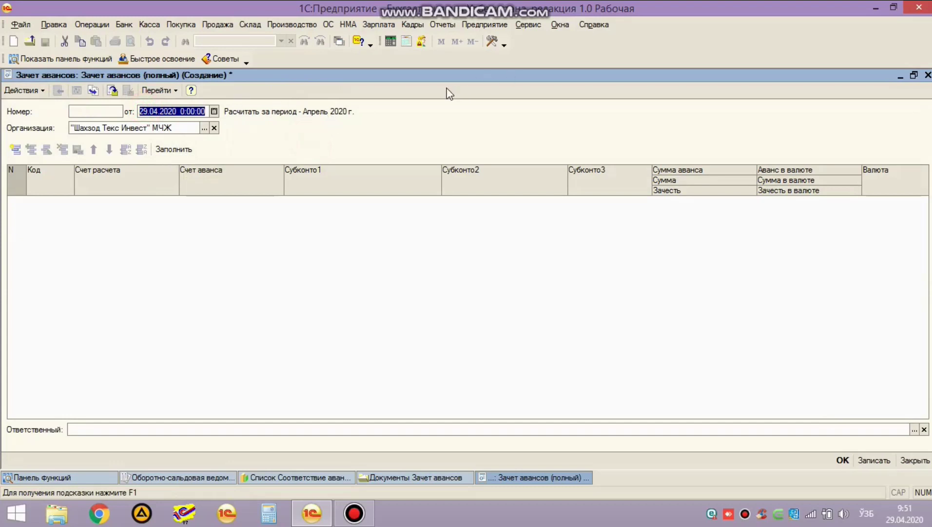
pyautogui.write('31.12')
pyautogui.press('Return')
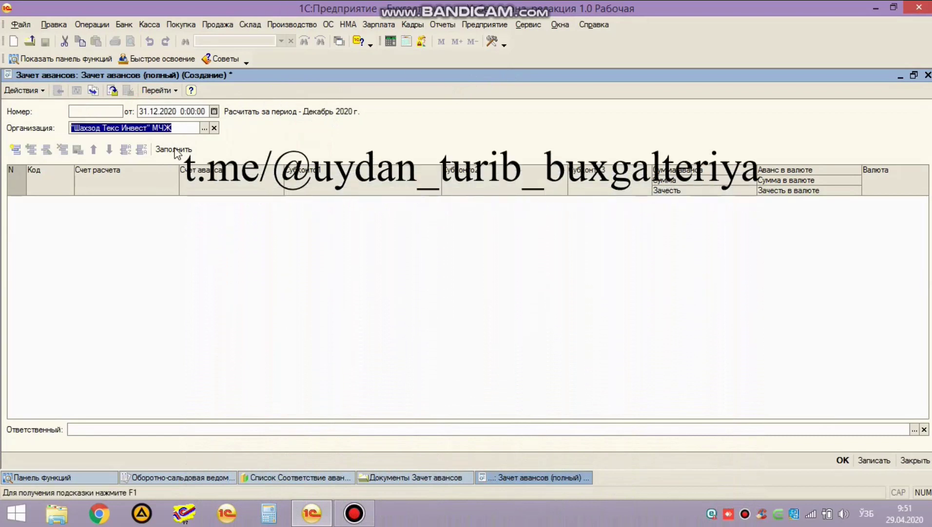
pyautogui.click(177, 150)
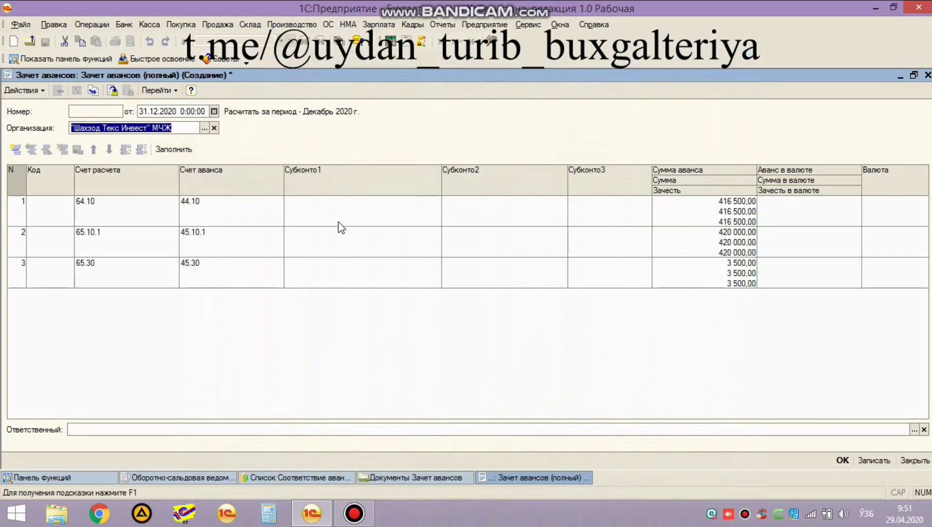
pyautogui.click(843, 460)
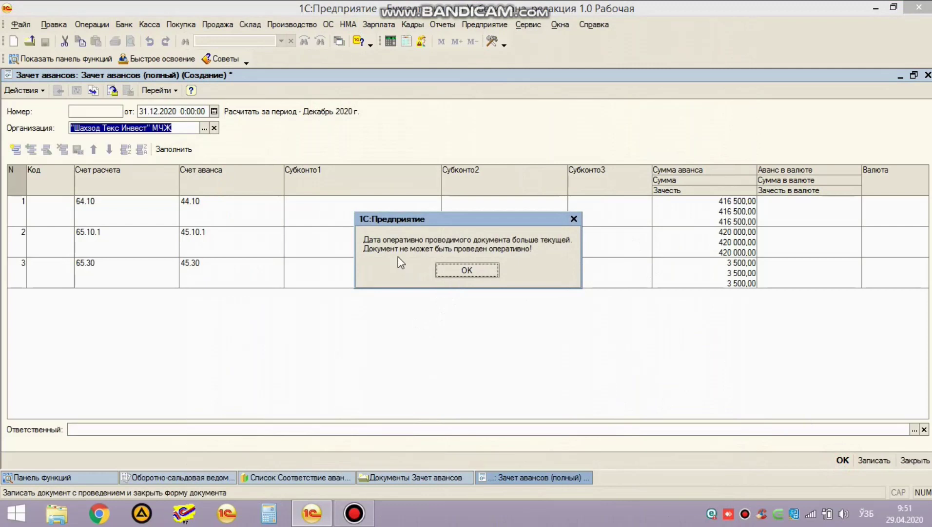
pyautogui.click(446, 274)
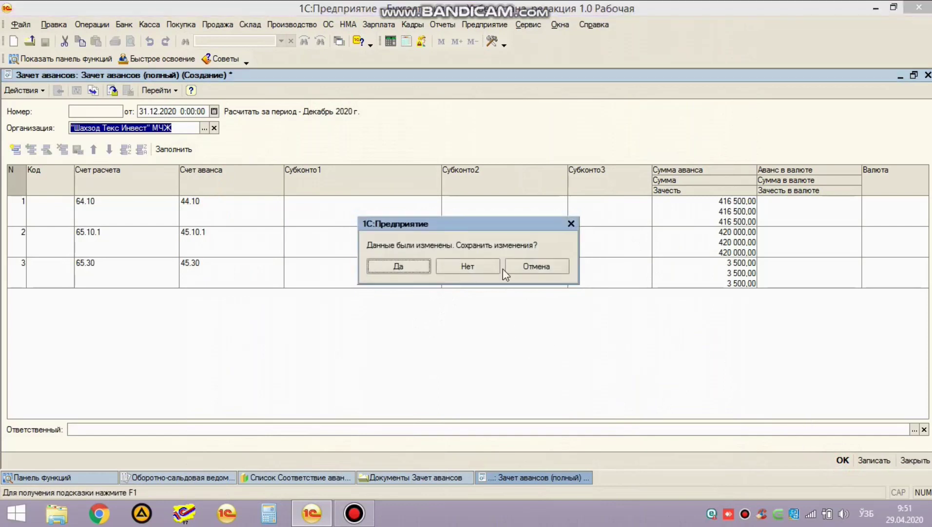
pyautogui.click(495, 272)
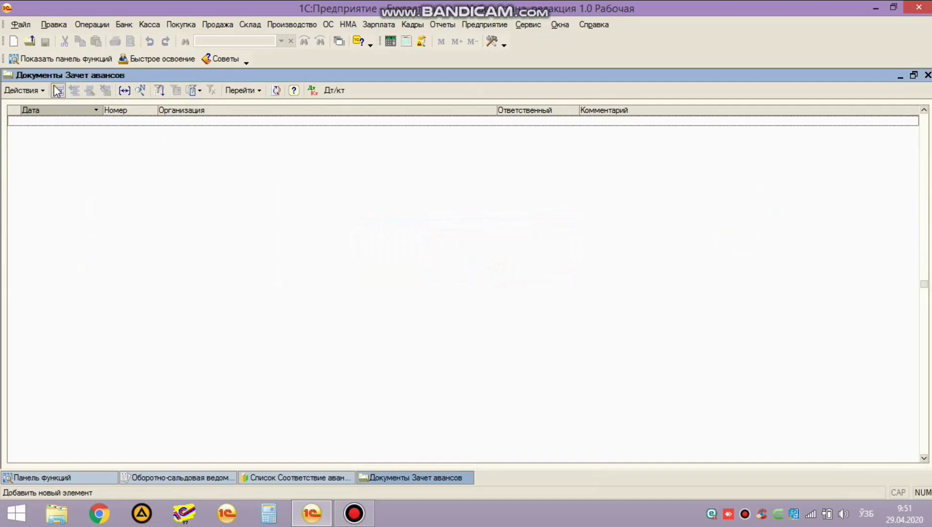
# Step: Create and auto-fill a Зачет авансов document, verify the 44.10/64.10 and 45.10.1/65.10.1 rows, then post
pyautogui.click(58, 90)
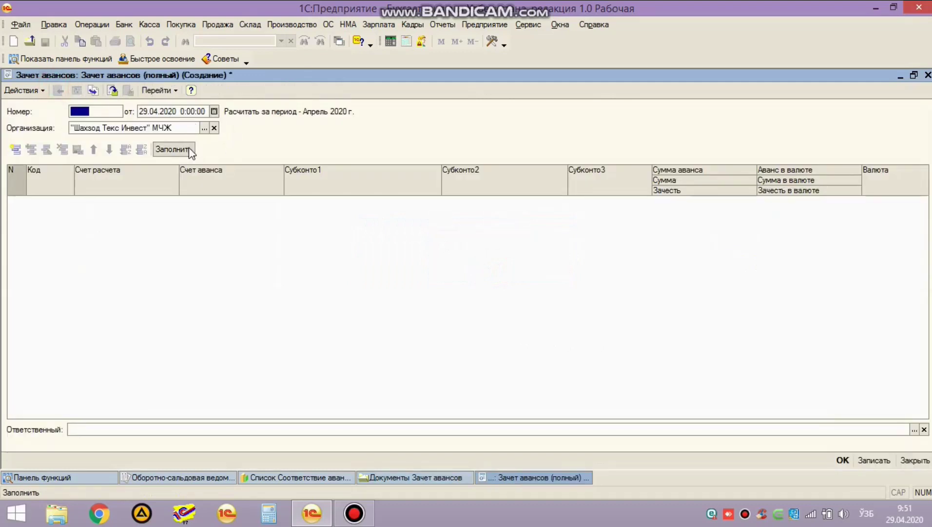
pyautogui.click(189, 151)
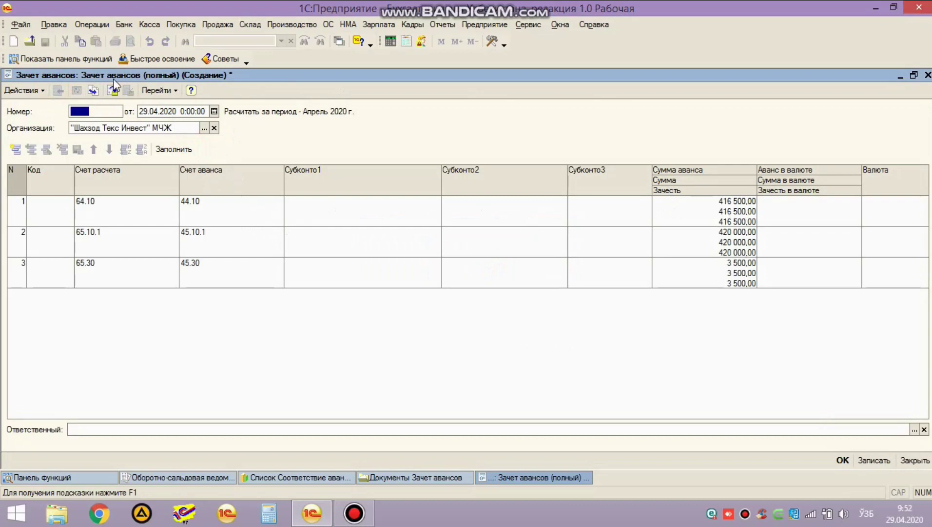
pyautogui.click(103, 205)
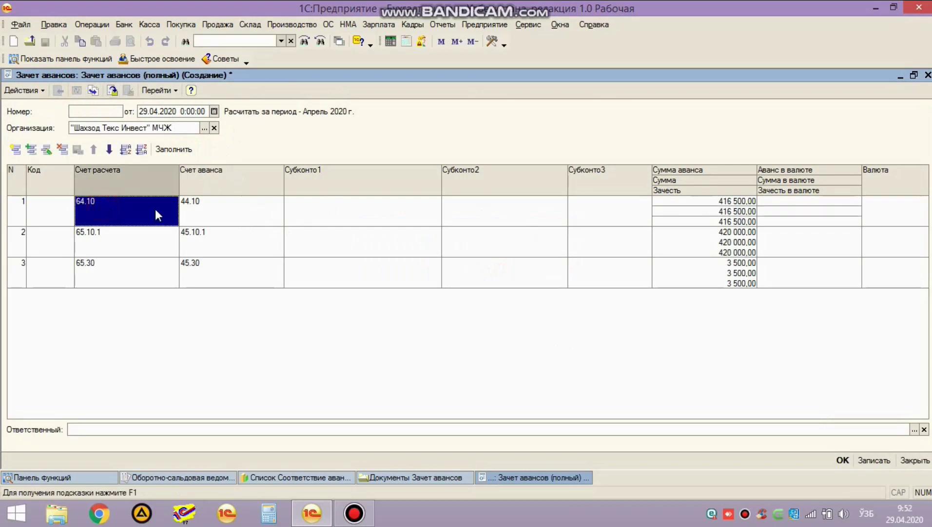
pyautogui.click(226, 219)
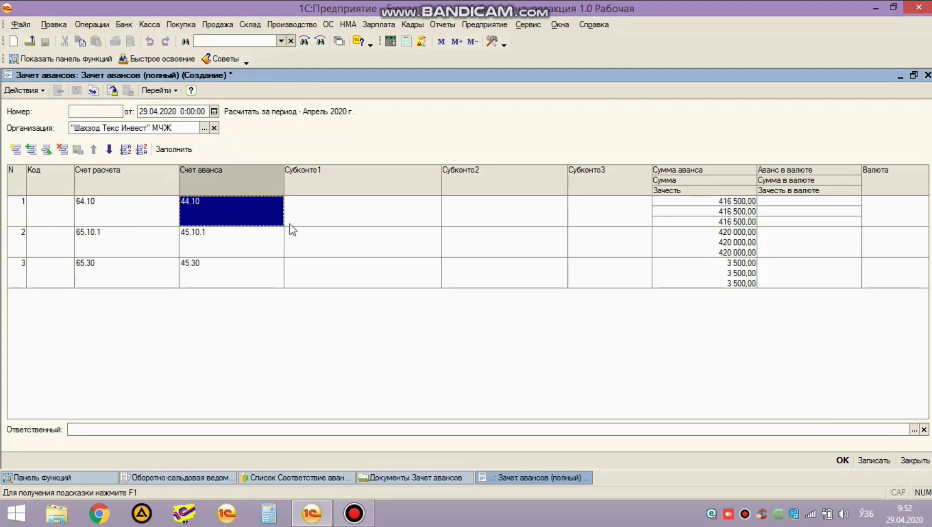
pyautogui.click(140, 239)
pyautogui.click(194, 241)
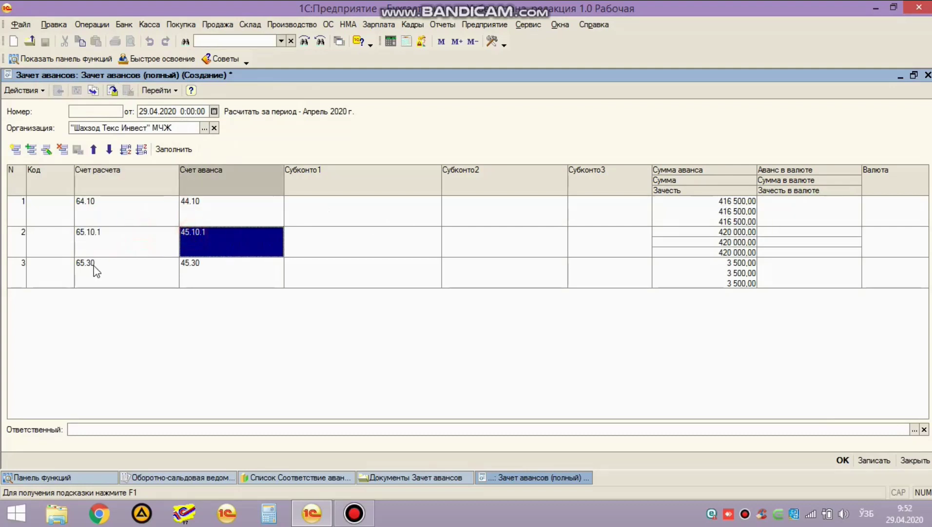
pyautogui.click(841, 461)
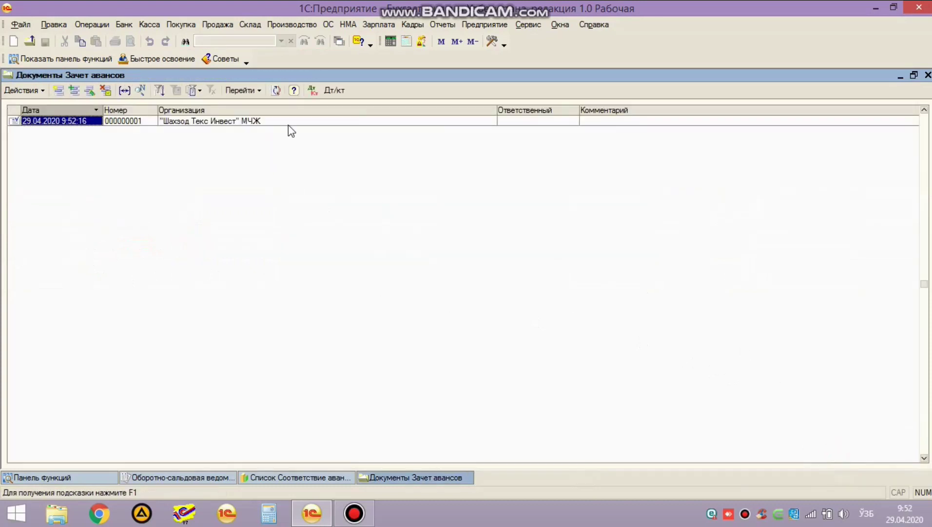
pyautogui.click(312, 90)
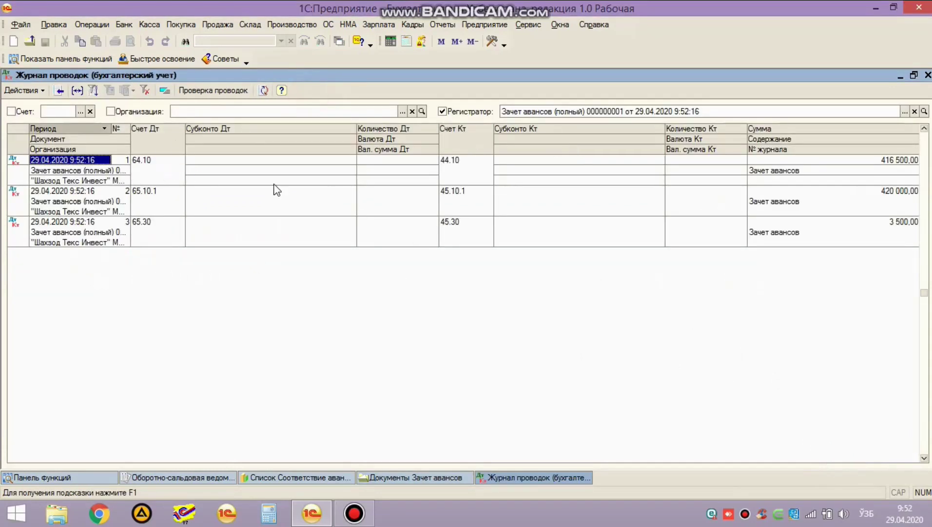
pyautogui.click(148, 165)
pyautogui.click(483, 173)
pyautogui.click(136, 197)
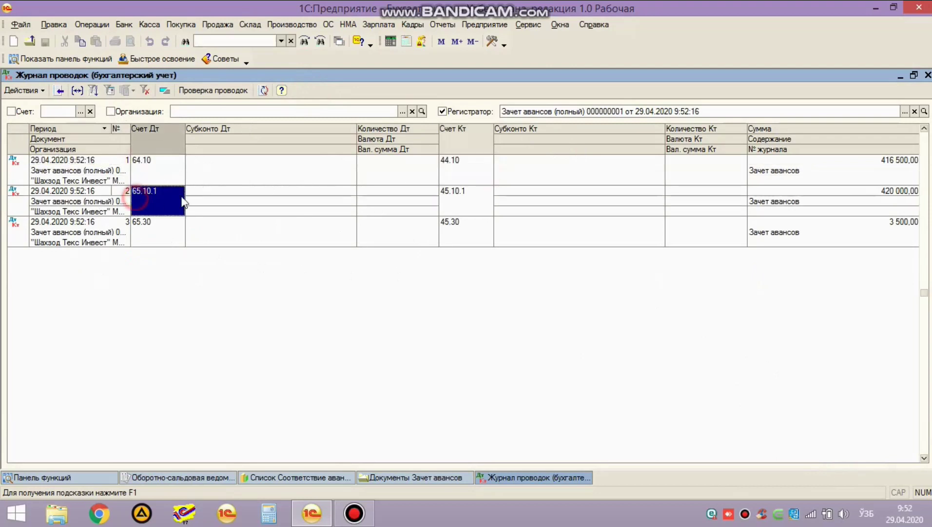
pyautogui.click(481, 213)
pyautogui.click(136, 232)
pyautogui.click(487, 233)
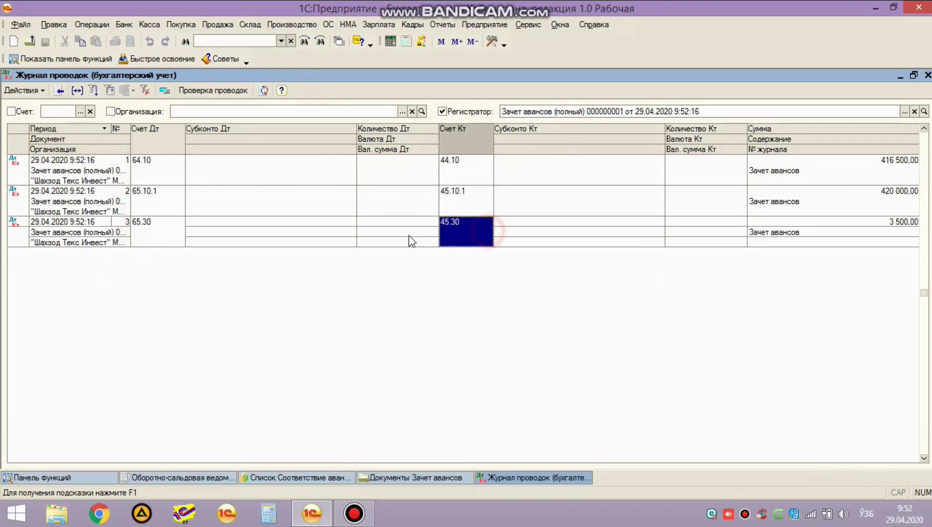
pyautogui.press('Escape')
pyautogui.click(176, 475)
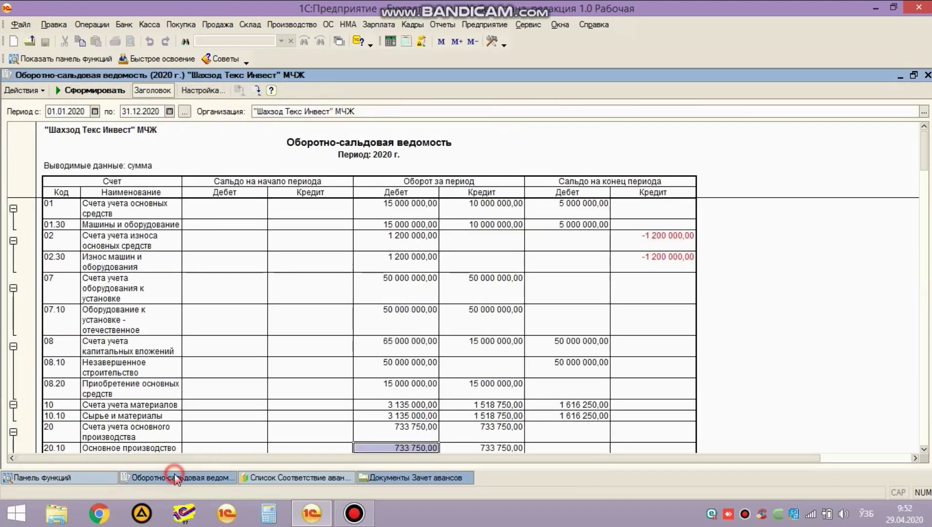
pyautogui.click(77, 93)
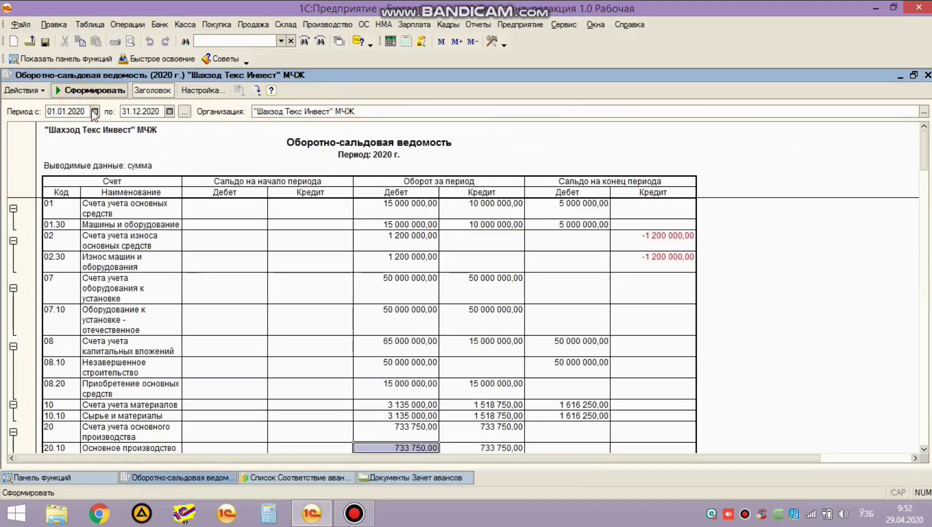
pyautogui.click(232, 274)
pyautogui.scroll(-4, 239, 295)
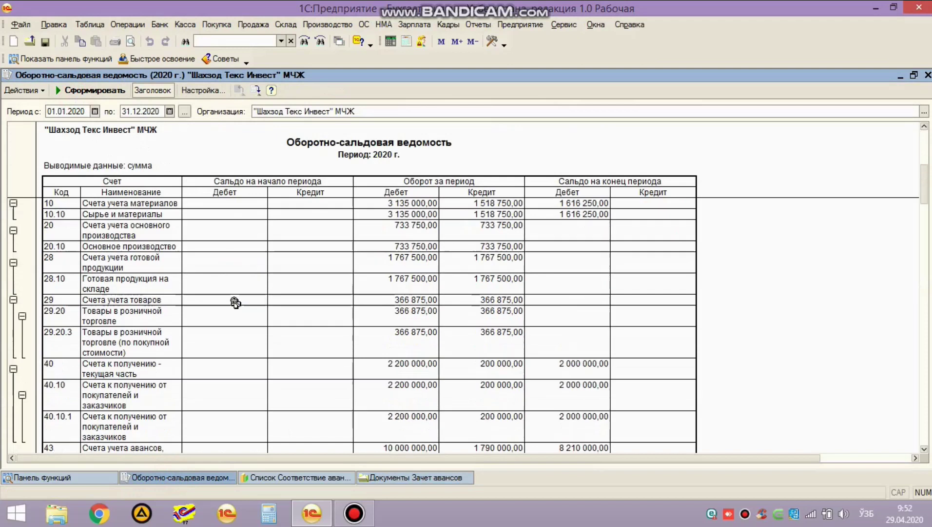
pyautogui.scroll(-5, 285, 364)
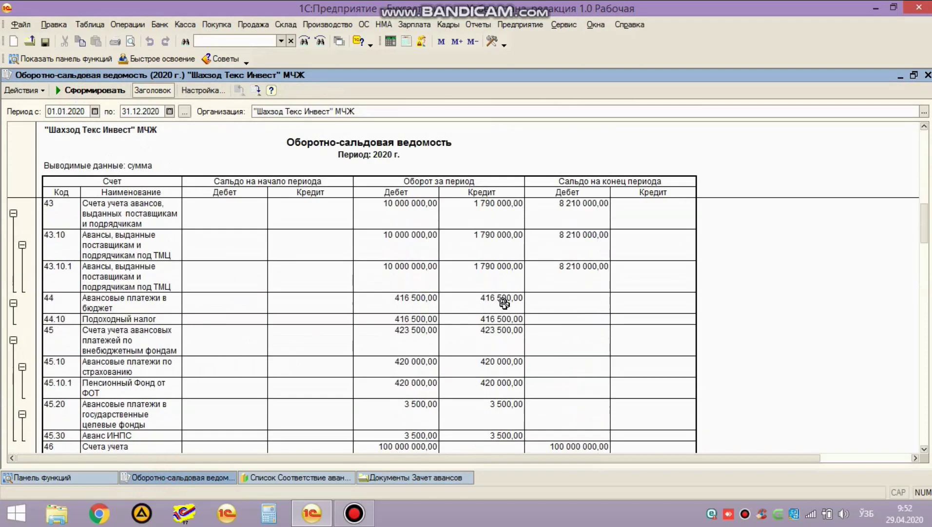
pyautogui.click(593, 299)
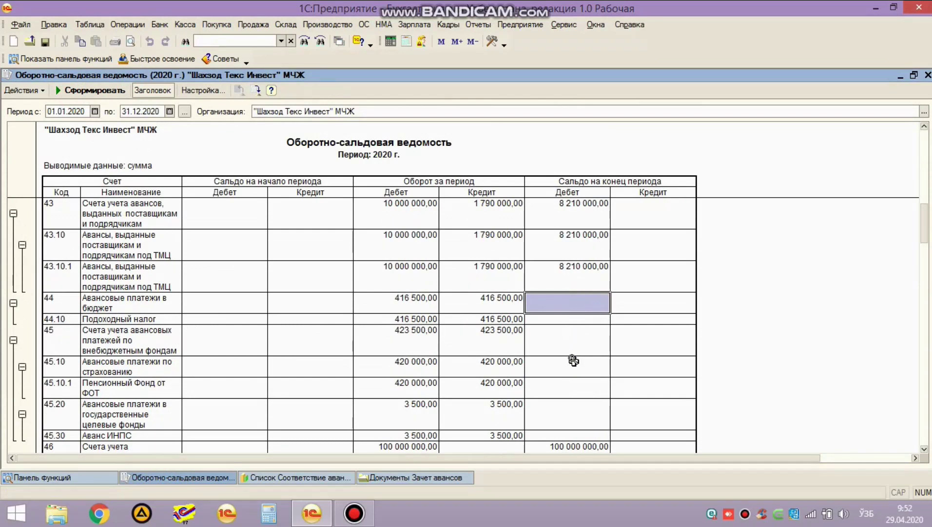
pyautogui.moveTo(68, 311); pyautogui.dragTo(572, 318)
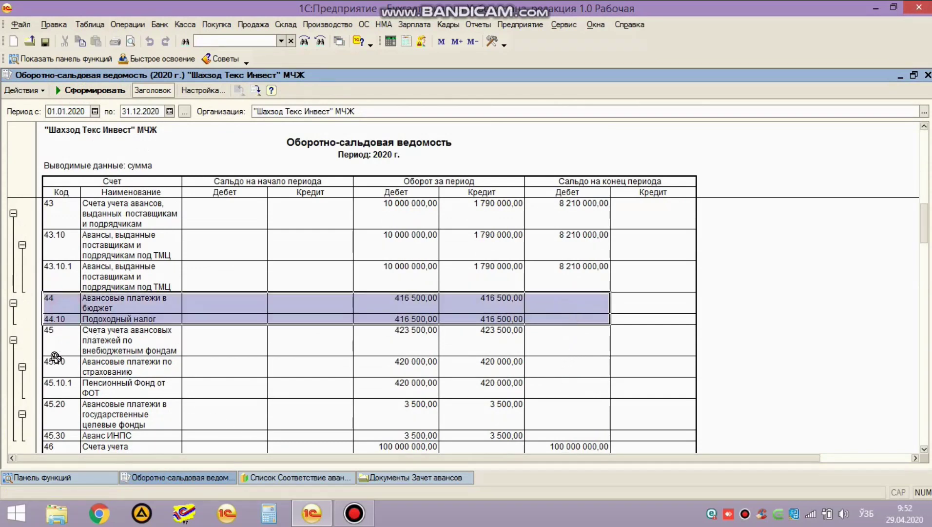
pyautogui.moveTo(70, 343); pyautogui.dragTo(491, 384)
pyautogui.scroll(-3, 87, 410)
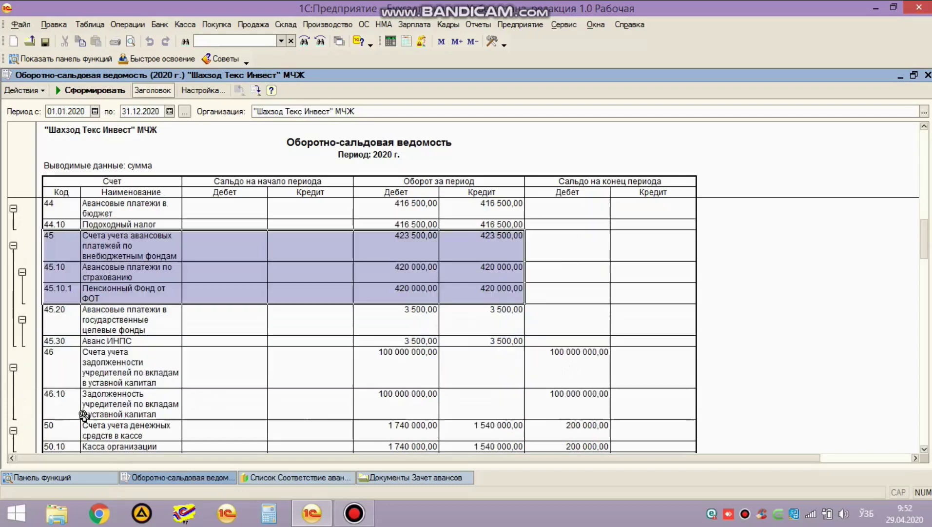
pyautogui.click(506, 347)
pyautogui.click(508, 320)
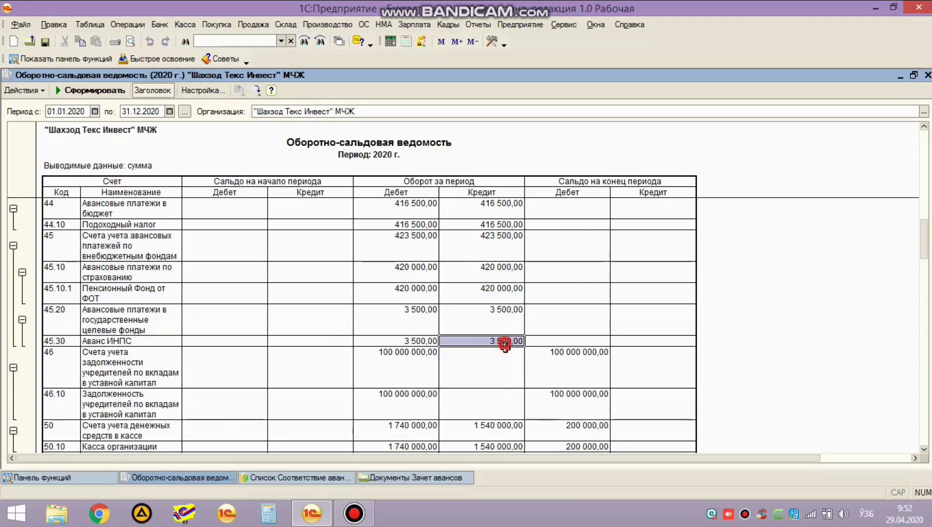
pyautogui.scroll(-3, 505, 343)
pyautogui.scroll(-1, 414, 347)
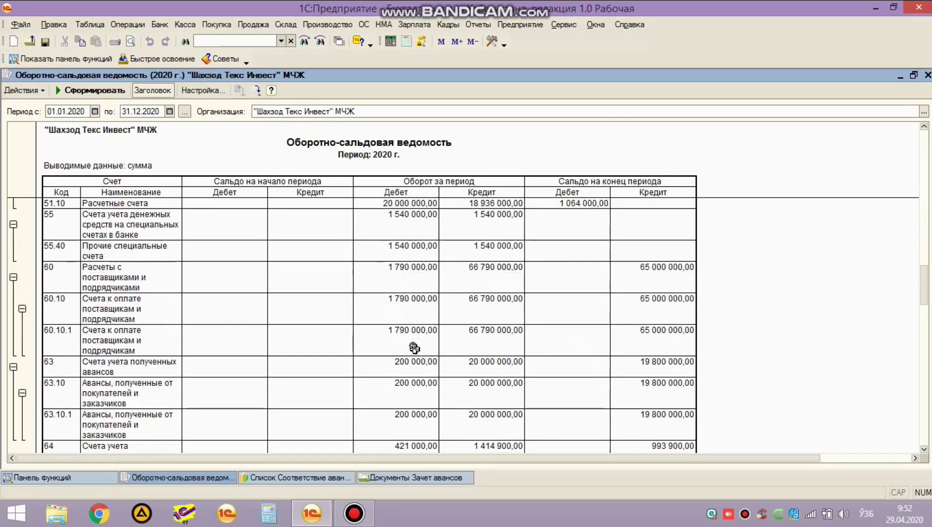
pyautogui.scroll(-1, 414, 348)
pyautogui.scroll(-1, 292, 347)
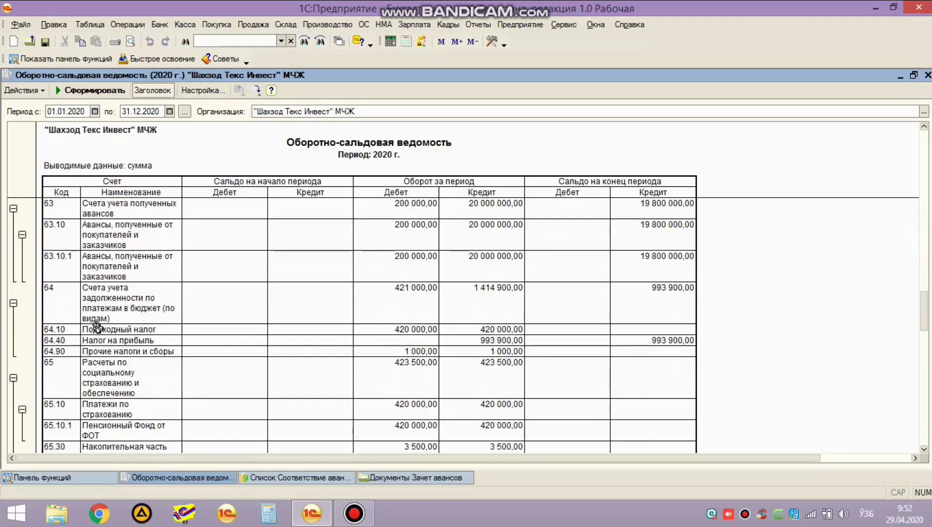
pyautogui.moveTo(83, 327); pyautogui.dragTo(520, 330)
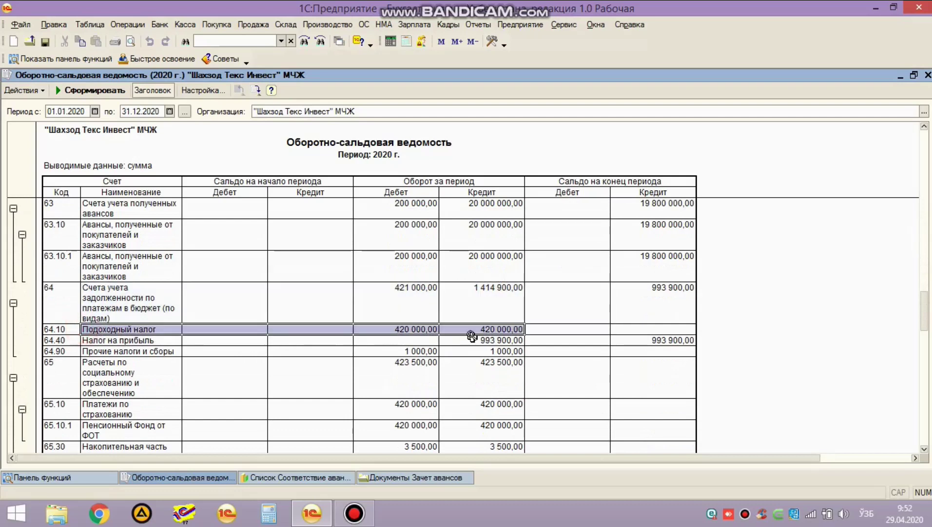
pyautogui.click(461, 383)
pyautogui.scroll(-3, 470, 364)
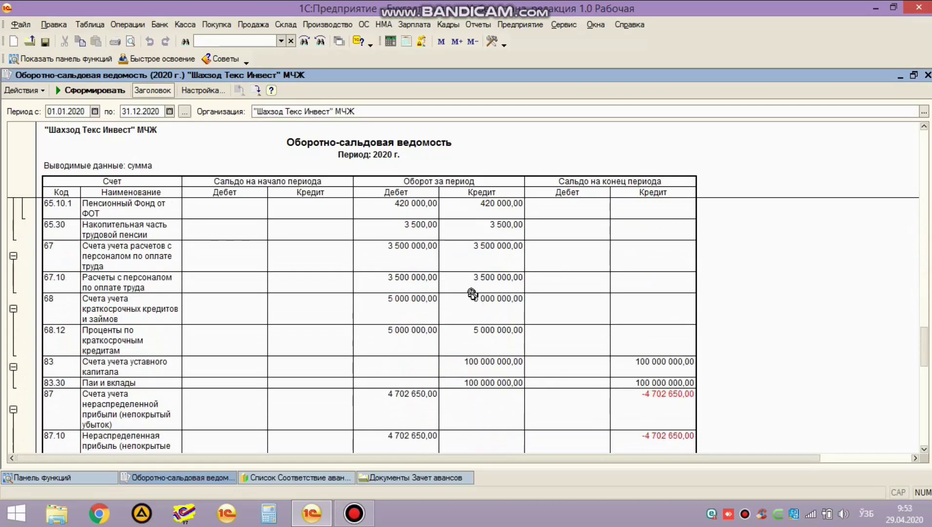
pyautogui.scroll(9, 586, 336)
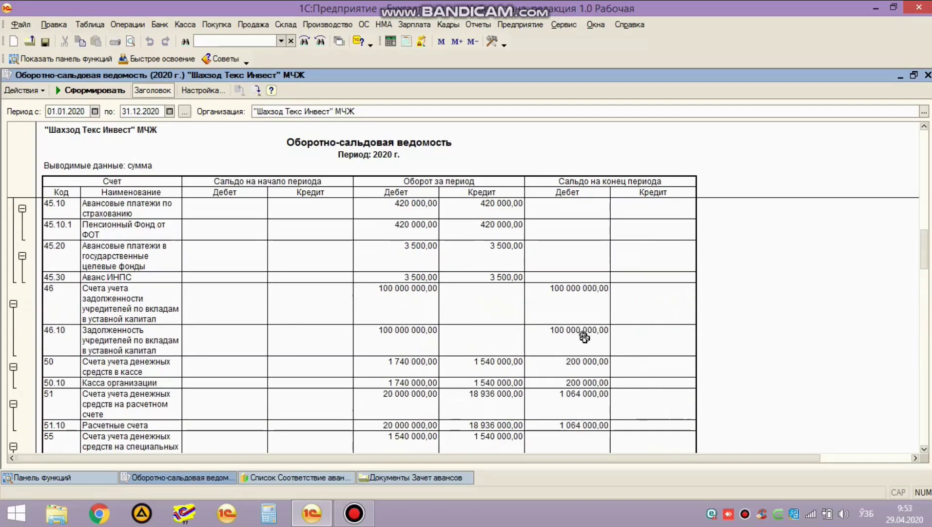
pyautogui.scroll(-6, 485, 347)
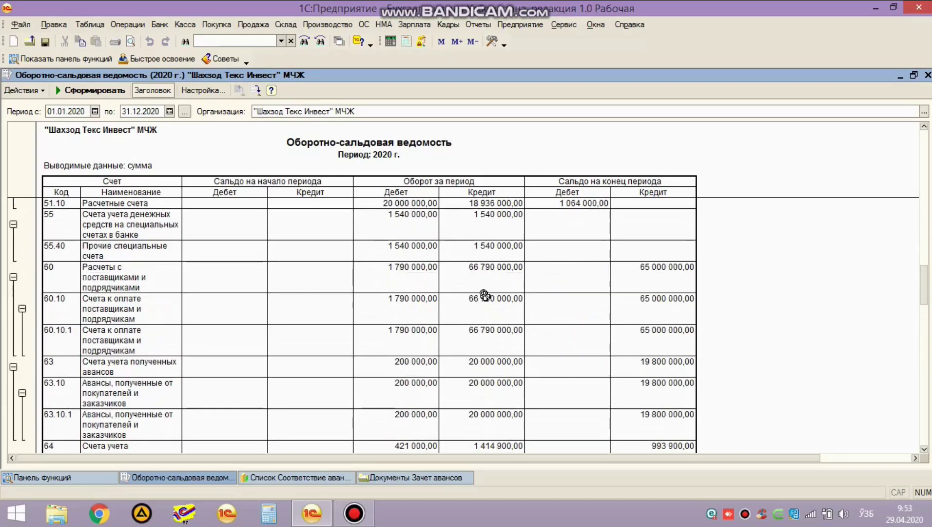
pyautogui.click(647, 266)
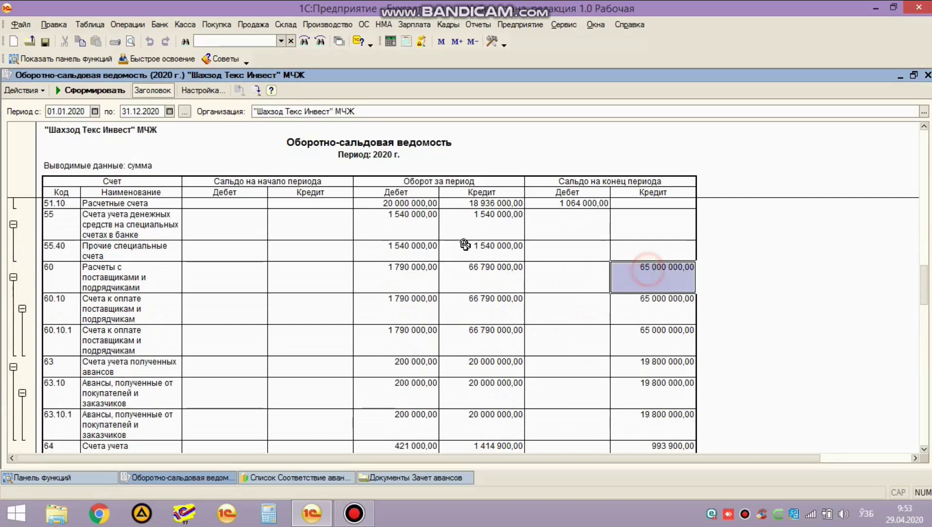
pyautogui.scroll(10, 319, 258)
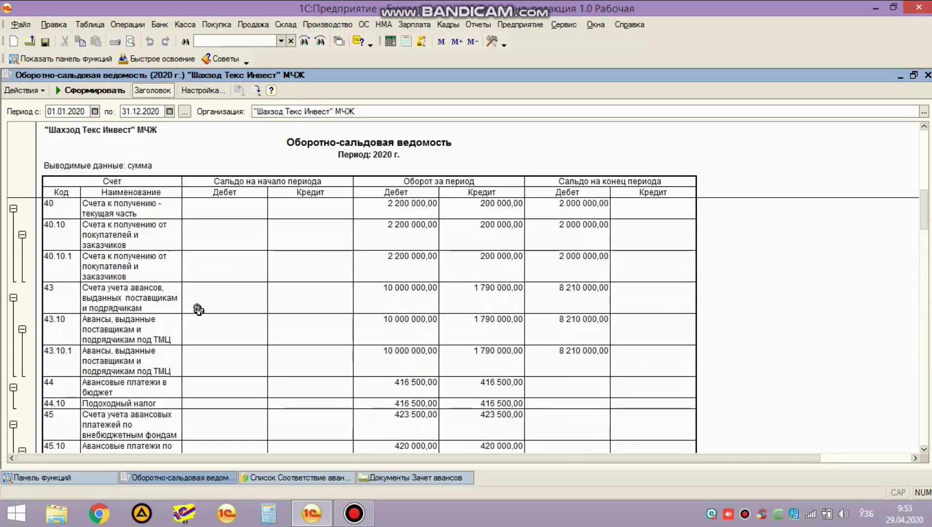
pyautogui.moveTo(68, 293); pyautogui.dragTo(656, 365)
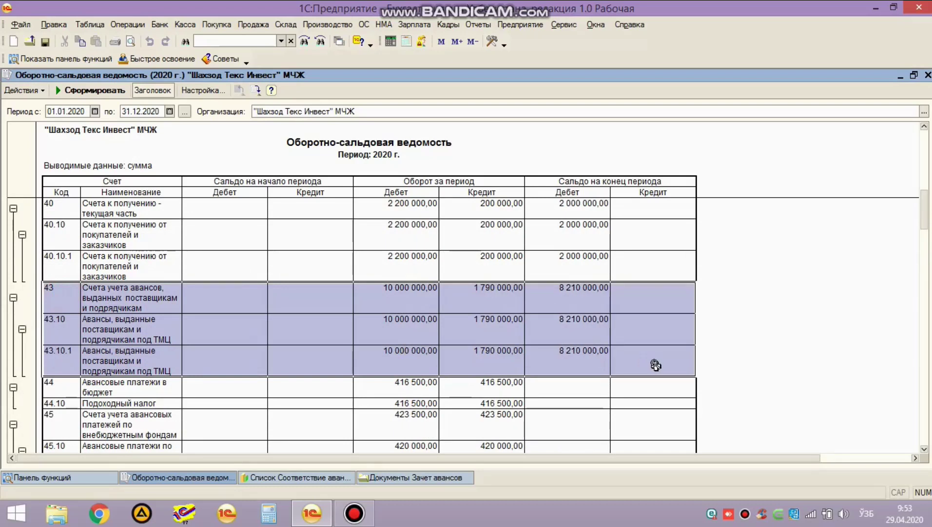
pyautogui.scroll(-5, 656, 365)
pyautogui.scroll(1, 443, 365)
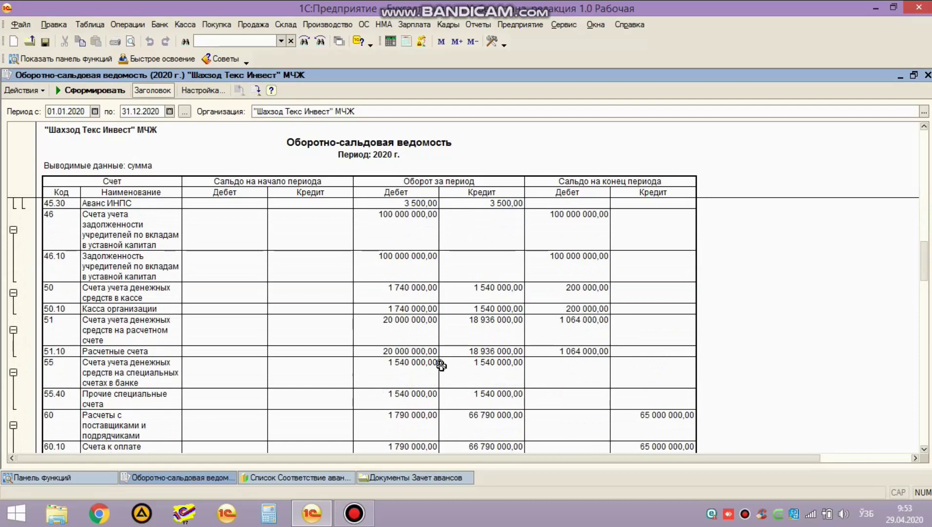
pyautogui.scroll(1, 441, 364)
pyautogui.scroll(-4, 441, 365)
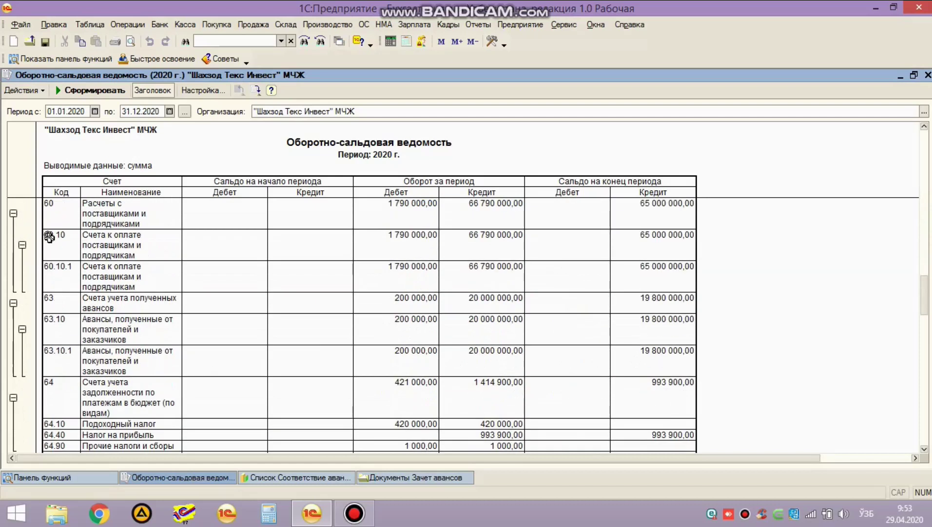
pyautogui.moveTo(51, 209); pyautogui.dragTo(612, 285)
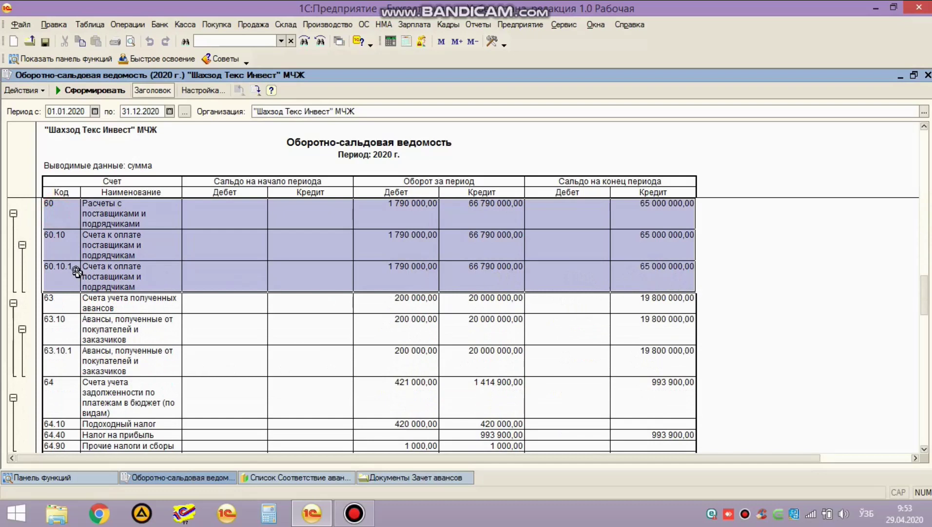
pyautogui.scroll(10, 77, 272)
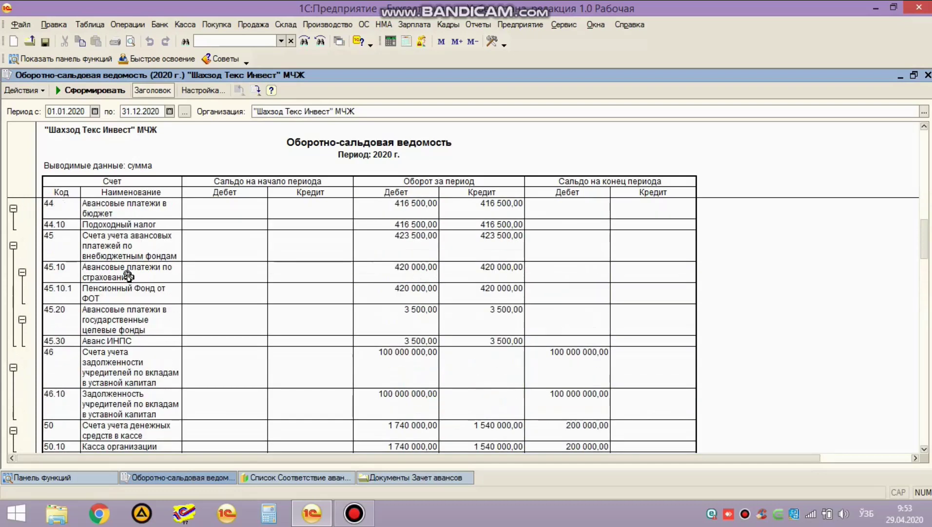
pyautogui.scroll(5, 86, 280)
pyautogui.scroll(-2, 79, 276)
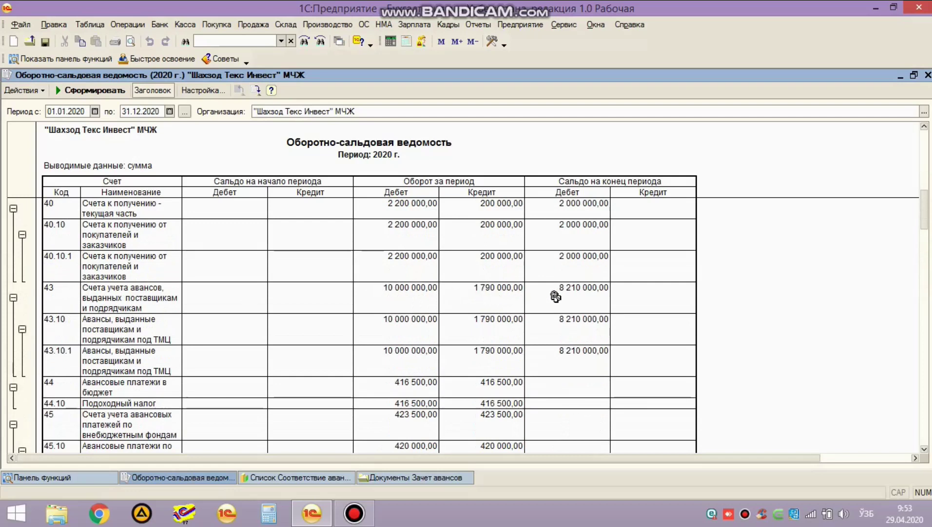
# Step: Drill from the trial balance into ОСВ по счету reports for account 43, then account 60
pyautogui.doubleClick(488, 288)
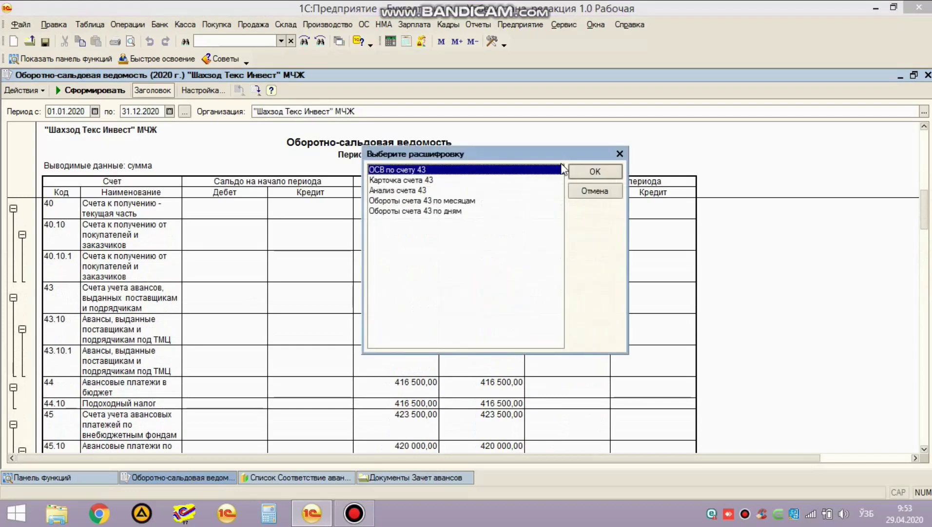
pyautogui.click(591, 172)
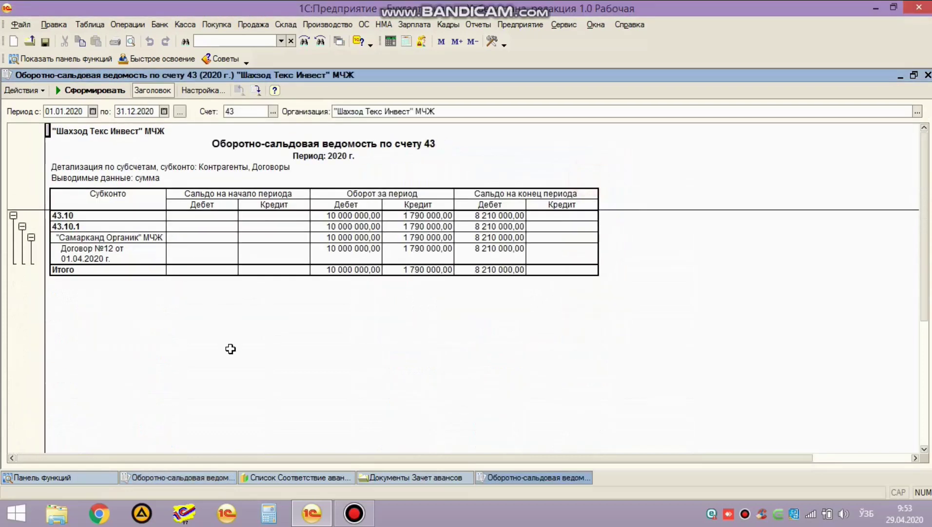
pyautogui.hotkey('ctrl', 'Tab')
pyautogui.scroll(-6, 293, 378)
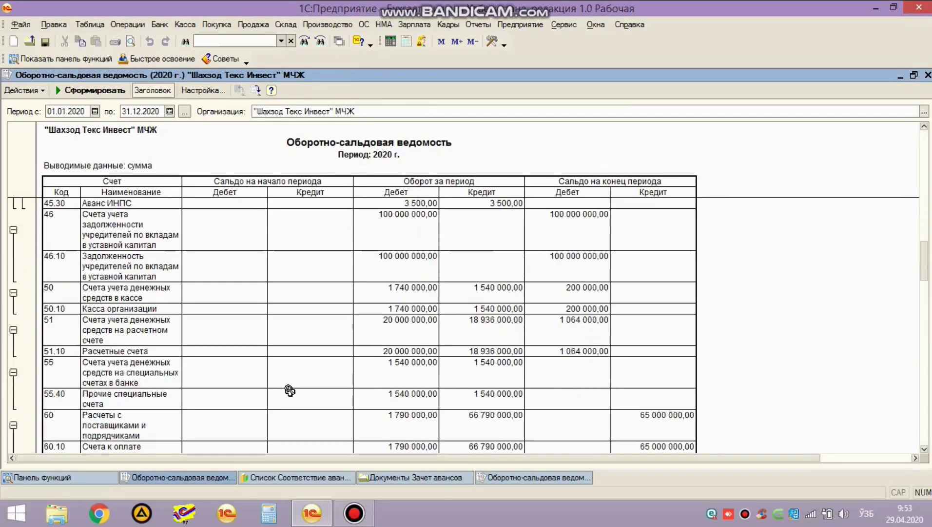
pyautogui.doubleClick(506, 335)
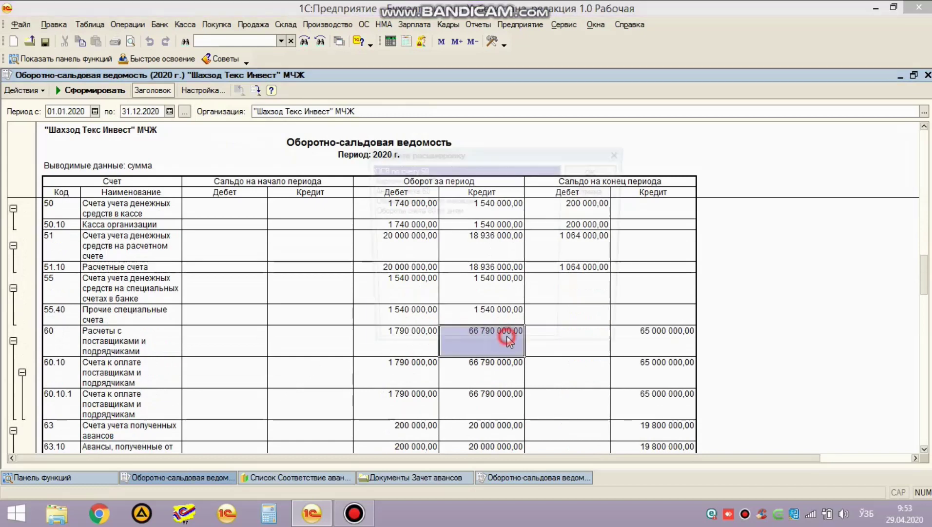
pyautogui.click(600, 172)
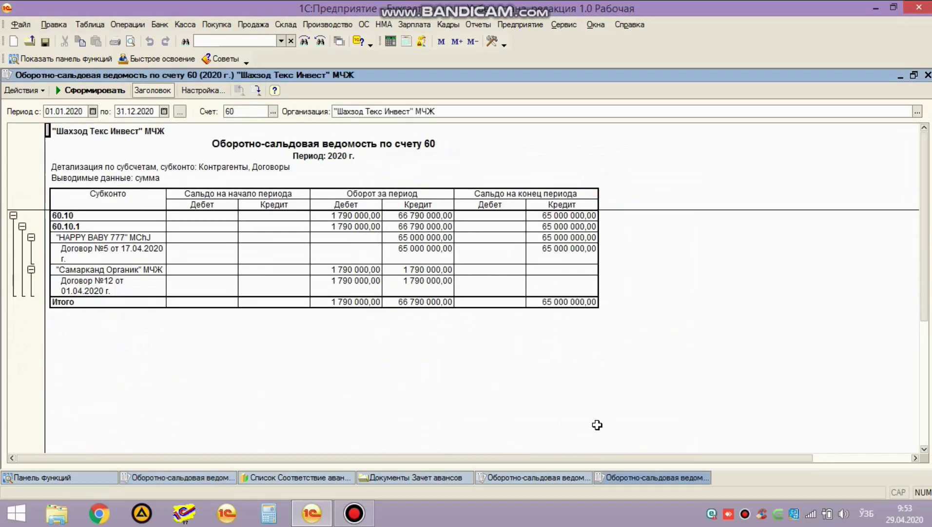
# Step: Check account 43's Самарканд Органик line with its 8 210 000,00 closing debit, then view account 60's report
pyautogui.click(568, 473)
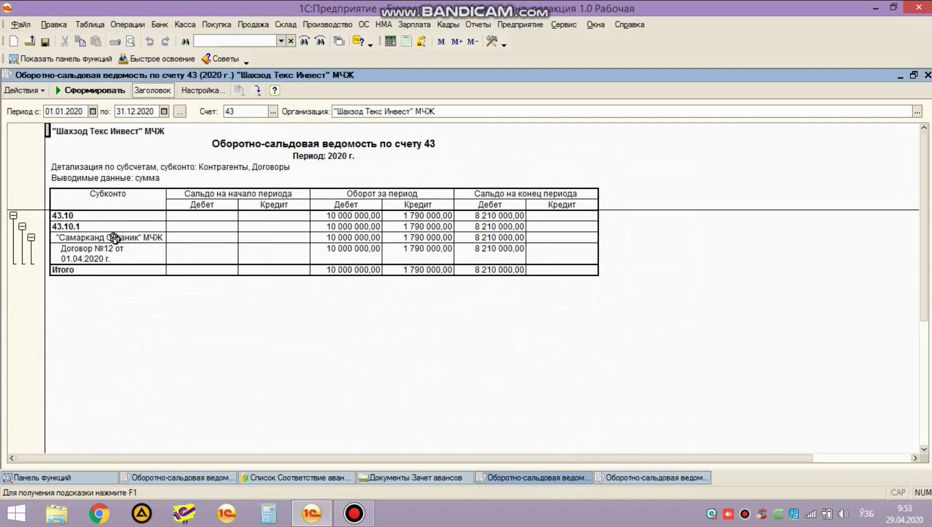
pyautogui.click(141, 238)
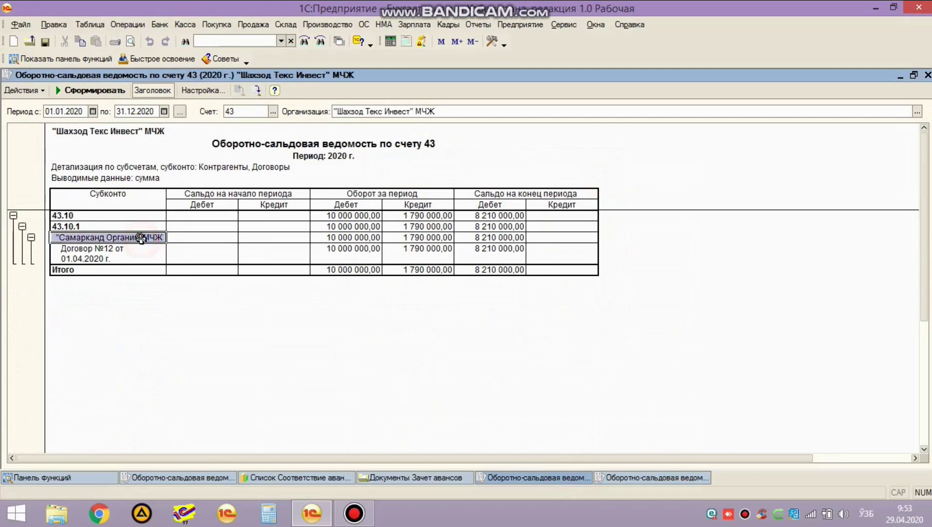
pyautogui.click(490, 237)
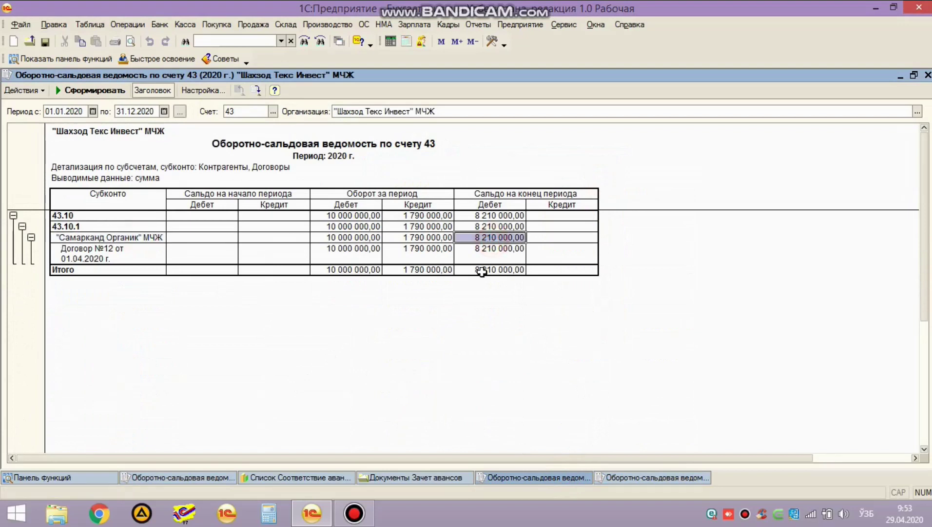
pyautogui.hotkey('ctrl', 'Tab')
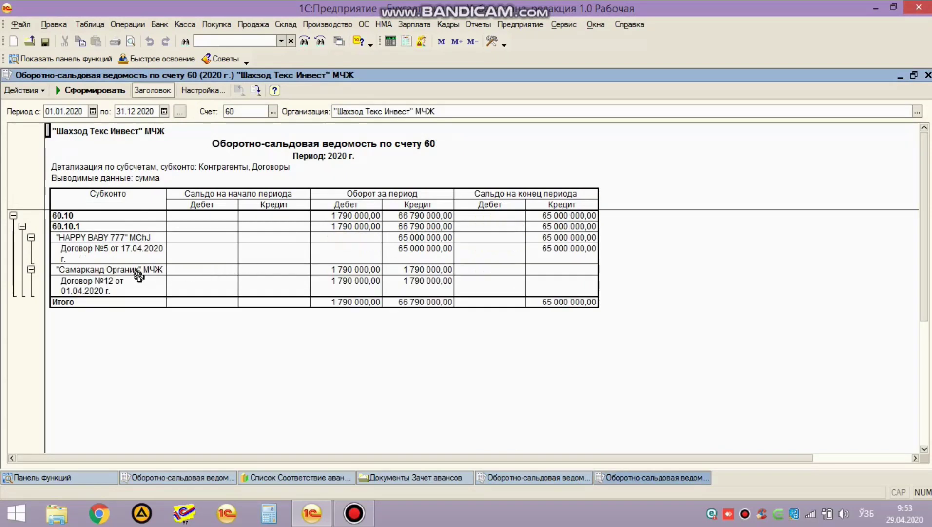
pyautogui.click(138, 276)
pyautogui.moveTo(139, 276); pyautogui.dragTo(540, 292)
pyautogui.moveTo(116, 247); pyautogui.dragTo(548, 253)
pyautogui.click(435, 144)
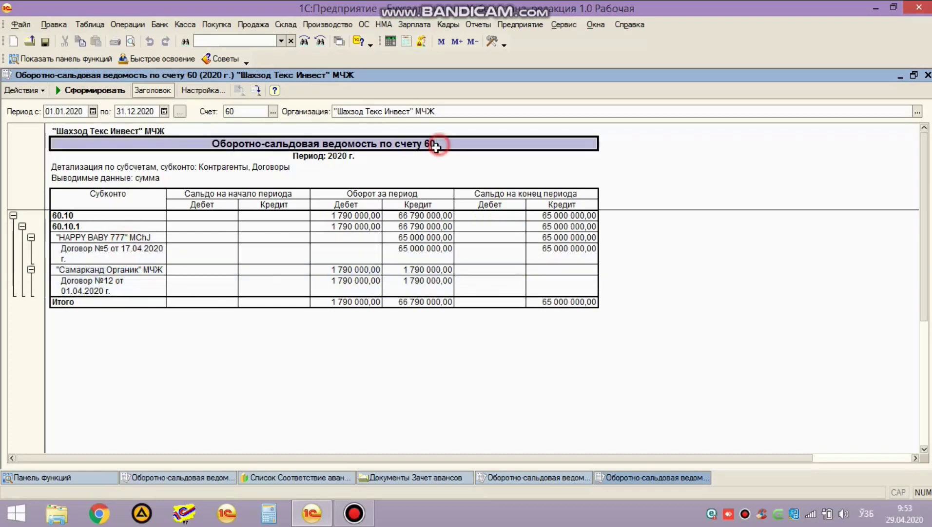
pyautogui.moveTo(137, 240); pyautogui.dragTo(531, 253)
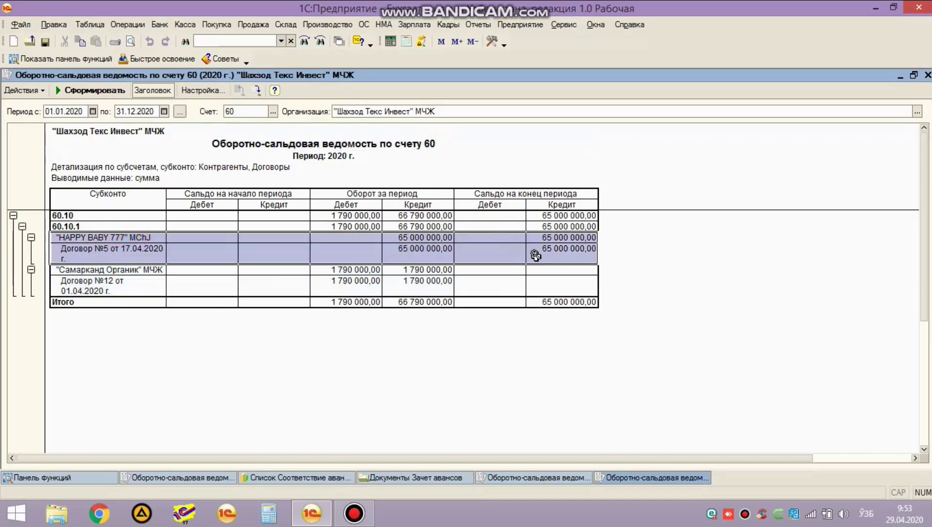
pyautogui.hotkey('ctrl', 'Tab')
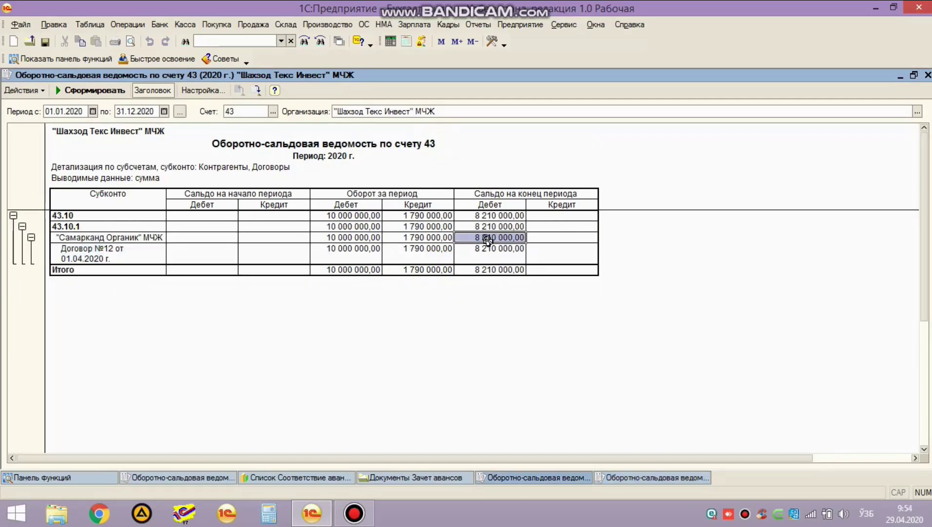
pyautogui.hotkey('ctrl', 'Tab')
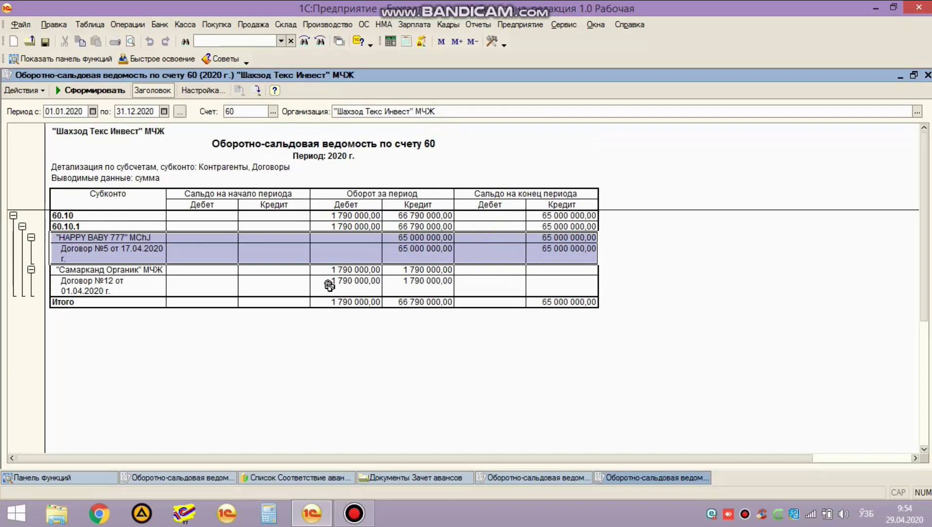
pyautogui.click(128, 280)
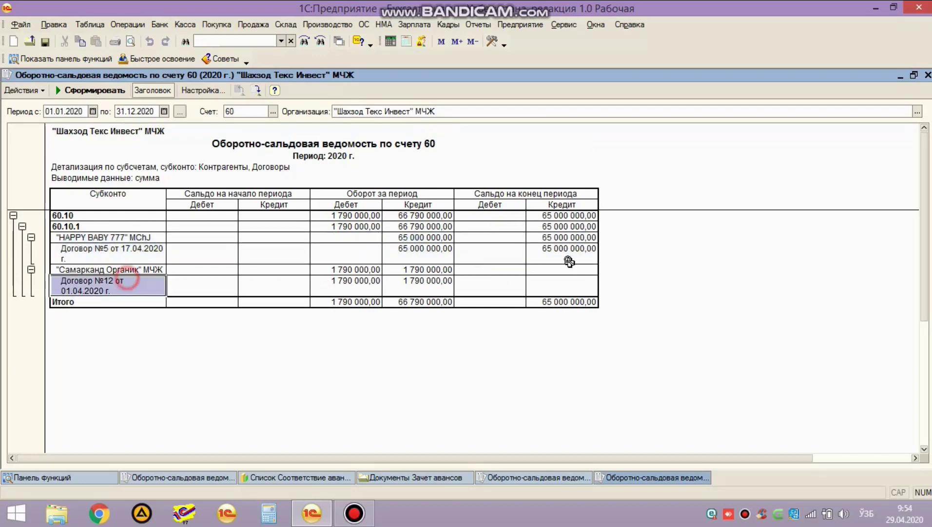
pyautogui.click(506, 270)
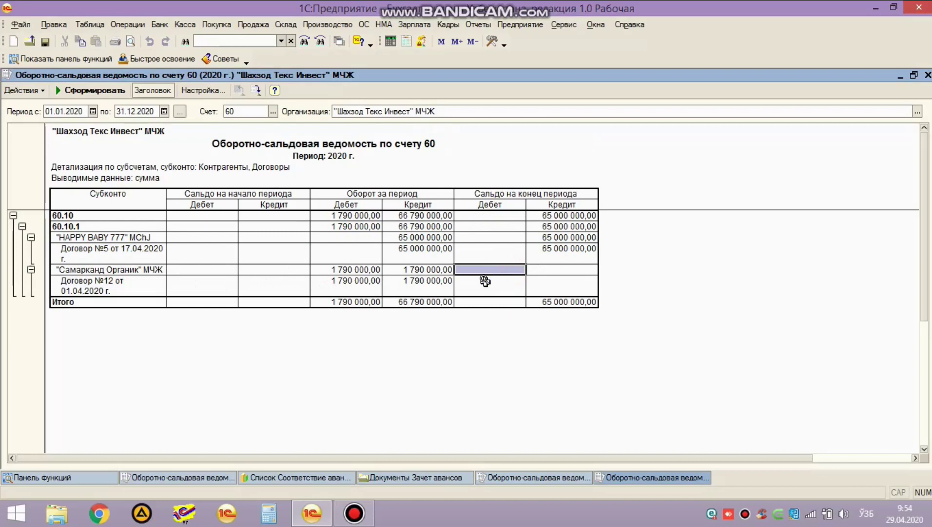
pyautogui.click(110, 287)
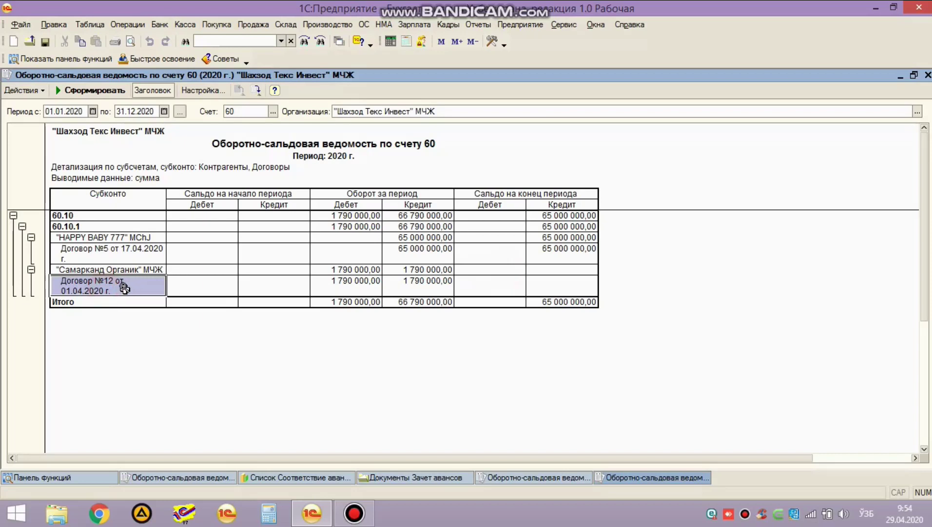
pyautogui.hotkey('ctrl', 'Tab')
pyautogui.click(112, 257)
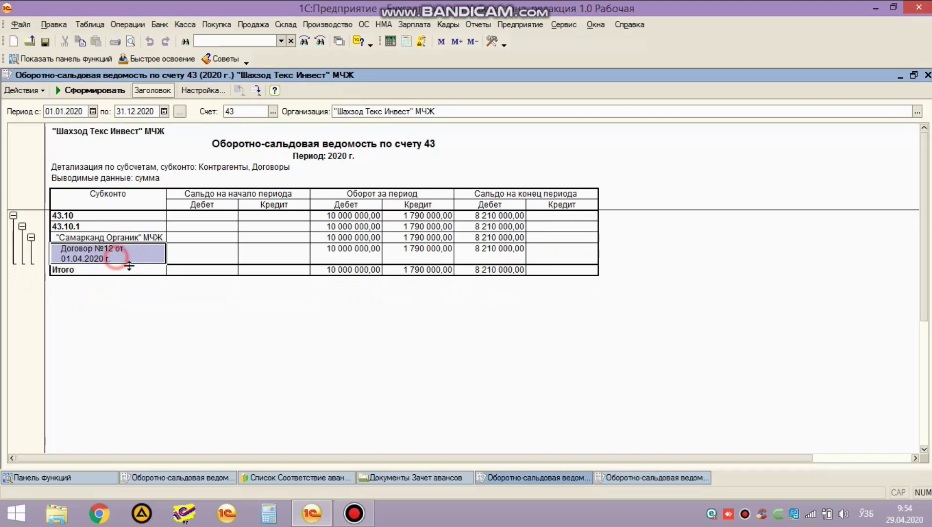
pyautogui.hotkey('ctrl', 'Tab')
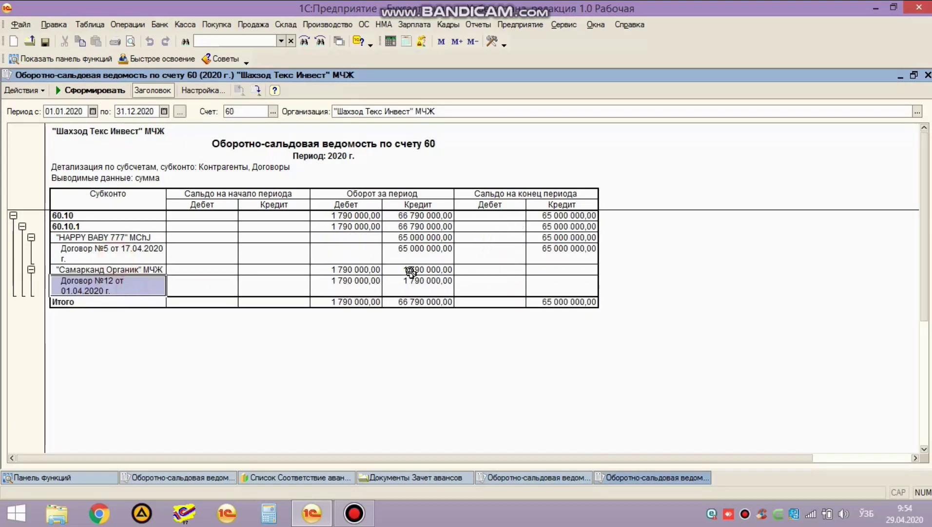
pyautogui.click(342, 271)
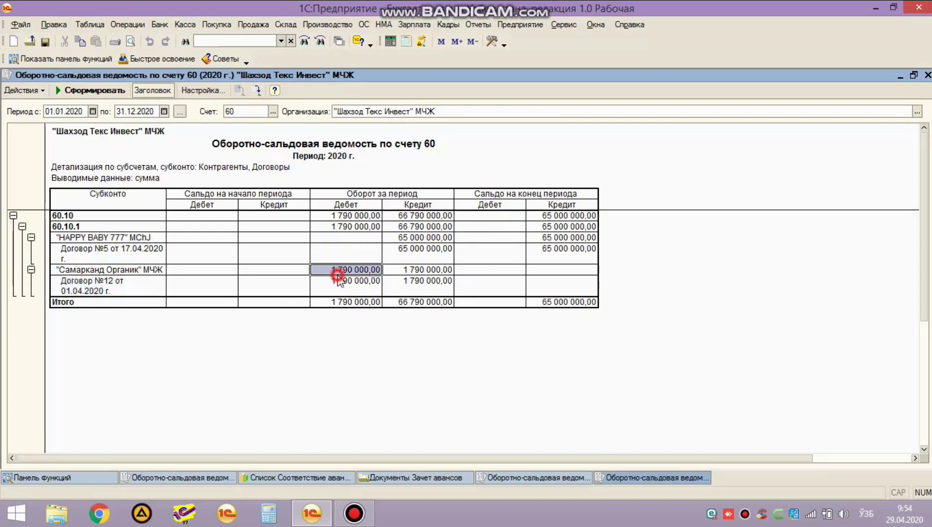
pyautogui.click(422, 269)
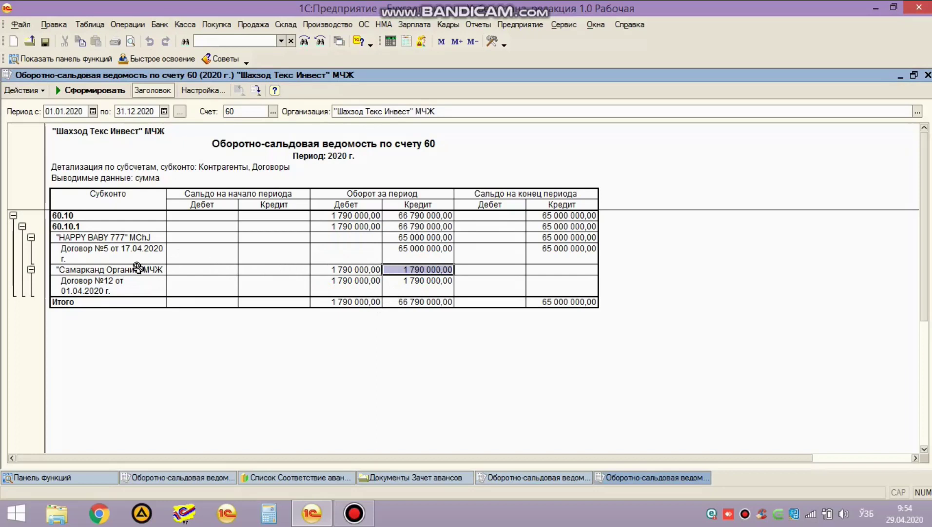
# Step: Close the account 60 and 43 trial balance reports and the advance-offset document list
pyautogui.click(137, 269)
pyautogui.click(135, 286)
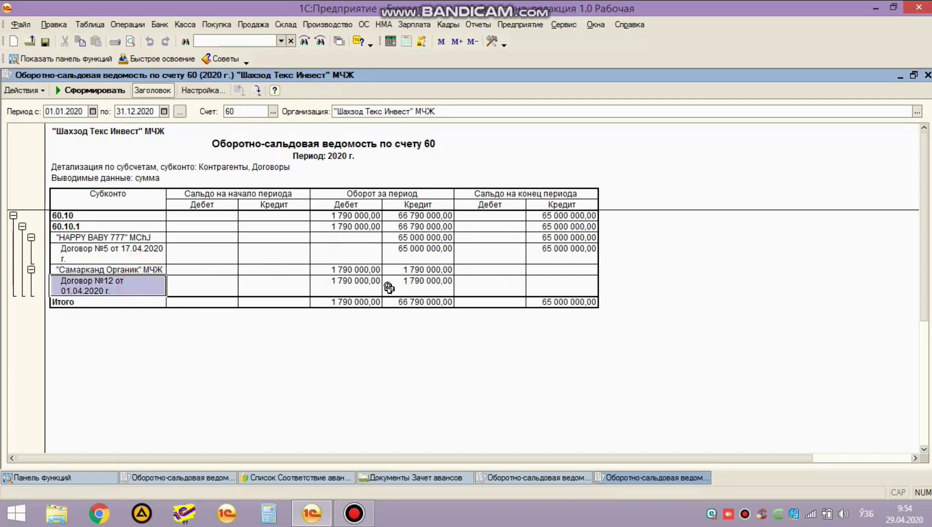
pyautogui.hotkey('ctrl', 'Tab')
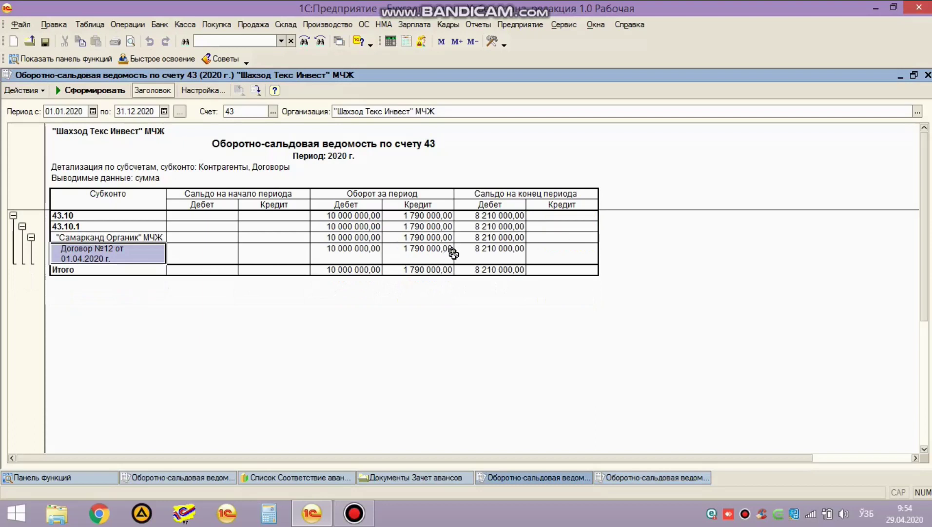
pyautogui.press('Escape')
pyautogui.press('Escape')
pyautogui.press('Escape')
pyautogui.press('Escape')
pyautogui.press('Escape')
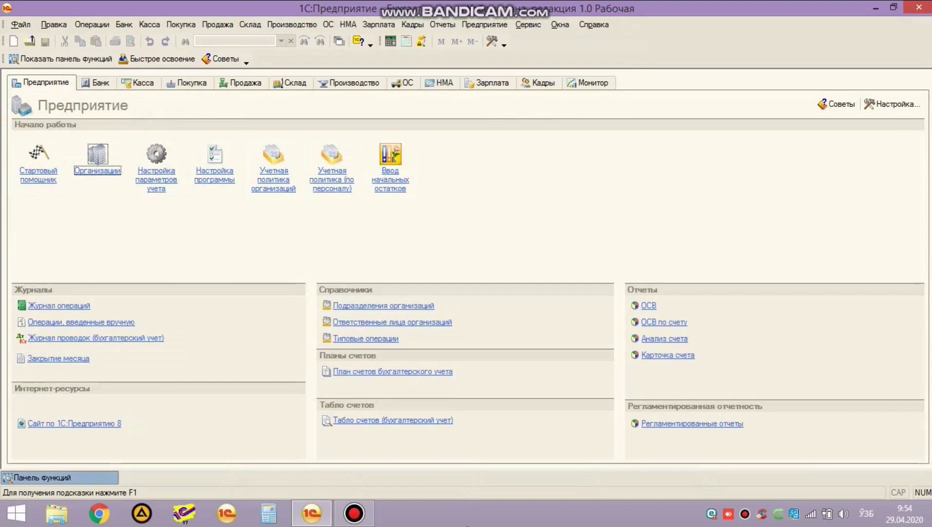
# Step: Open the accounting chart of accounts and select account 44.40 Налог на прибыль
pyautogui.click(89, 24)
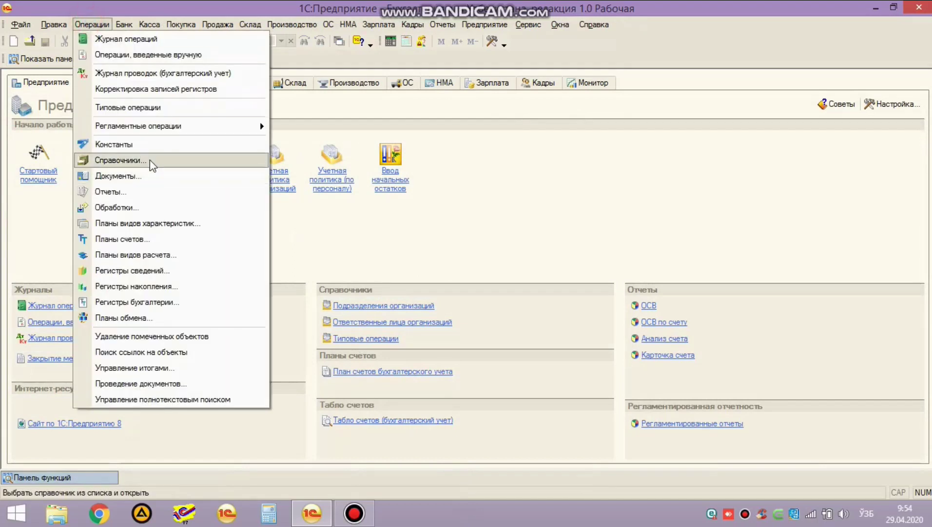
pyautogui.click(145, 239)
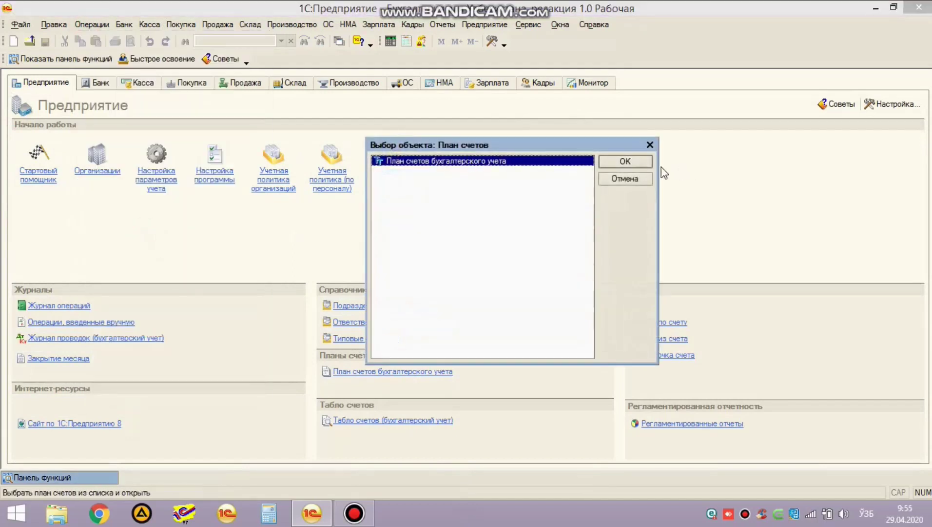
pyautogui.click(634, 162)
pyautogui.click(161, 234)
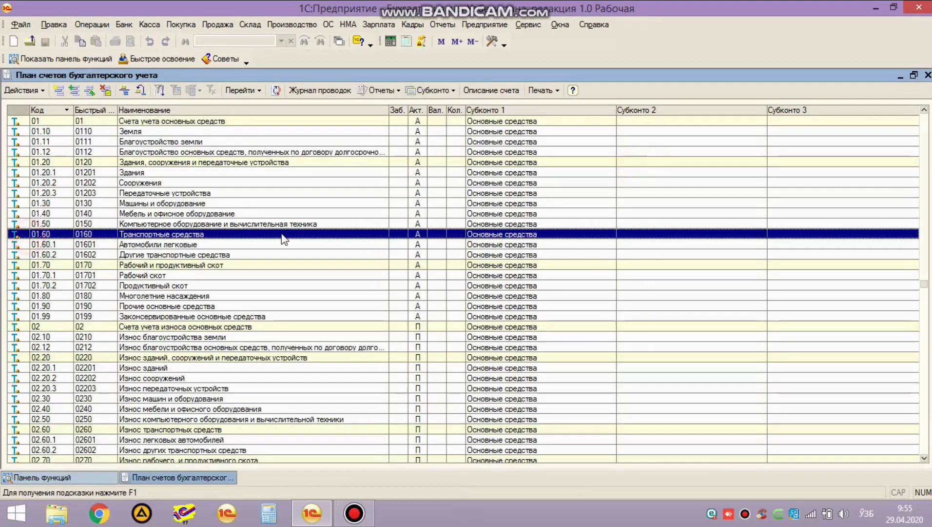
pyautogui.write('44')
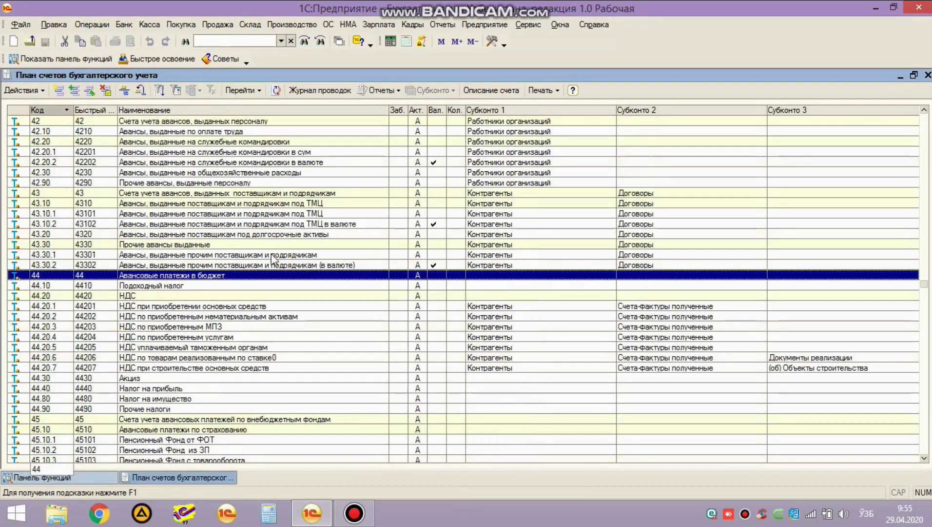
pyautogui.click(59, 390)
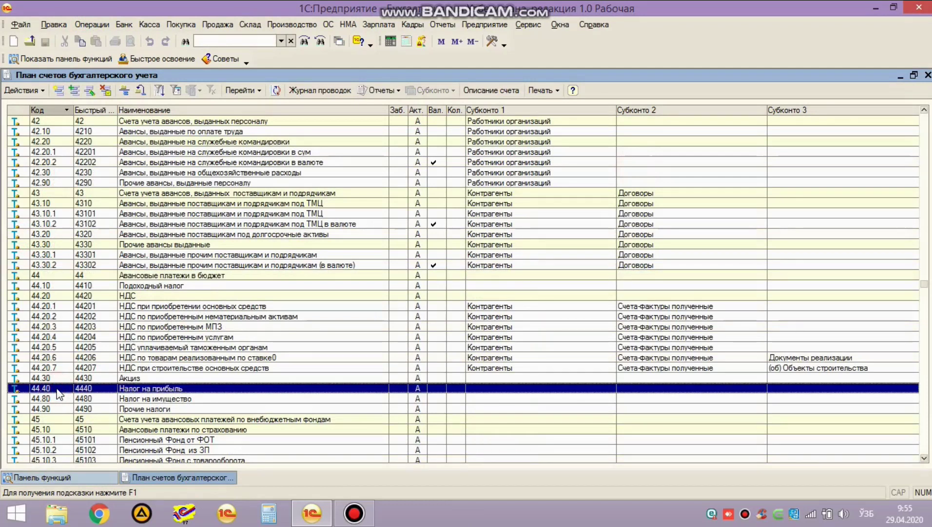
pyautogui.click(59, 398)
pyautogui.press('Up')
# Step: Copy 44.40 into a new account 44.50 named "Айланмадан солик" and save it
pyautogui.click(74, 90)
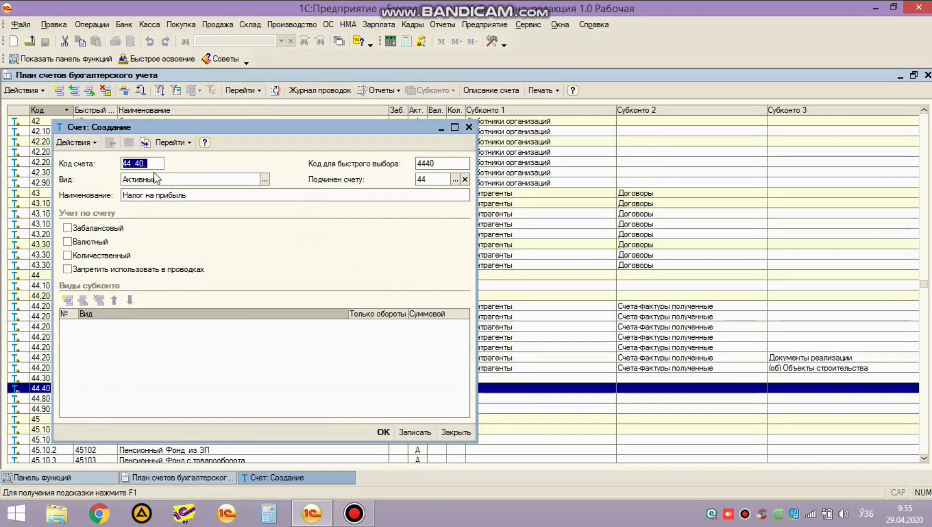
pyautogui.press('Home')
pyautogui.press('Right')
pyautogui.press('Right')
pyautogui.press('Right')
pyautogui.press('Right')
pyautogui.press('Delete')
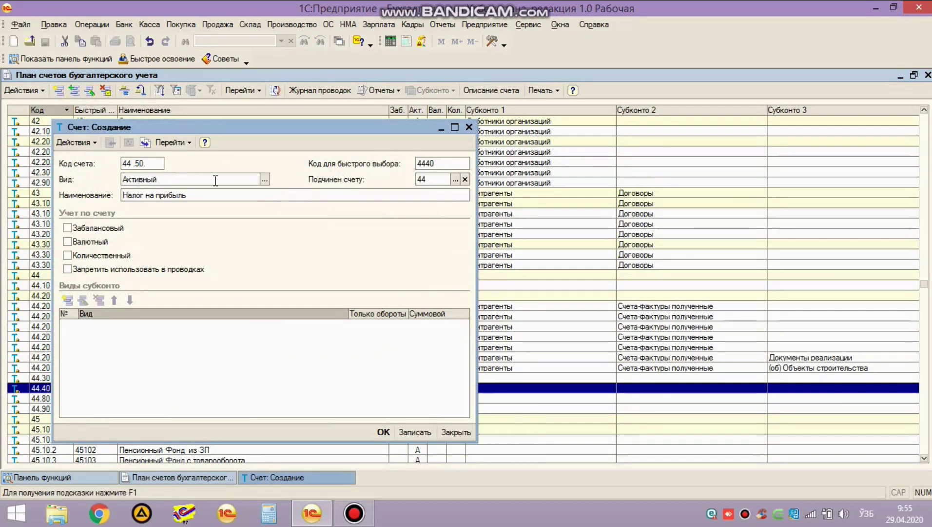
pyautogui.click(206, 195)
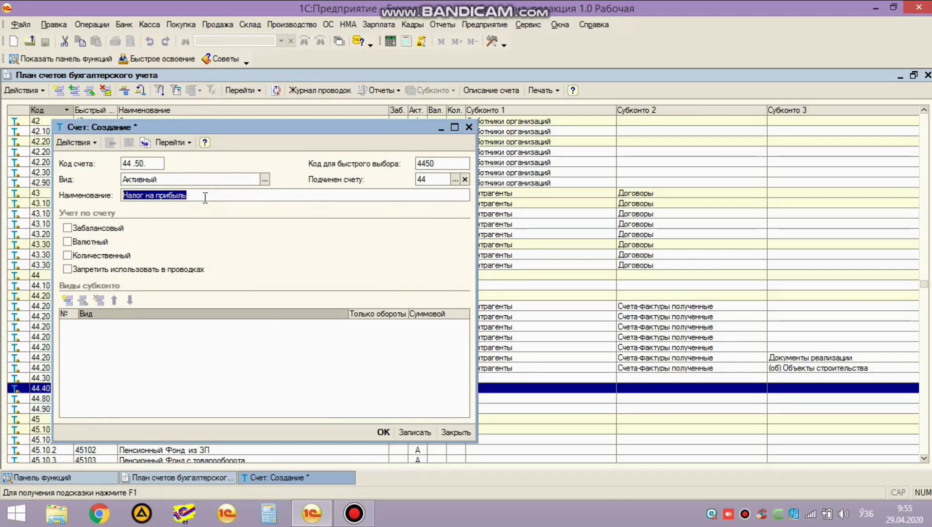
pyautogui.write('Айланмадан солик')
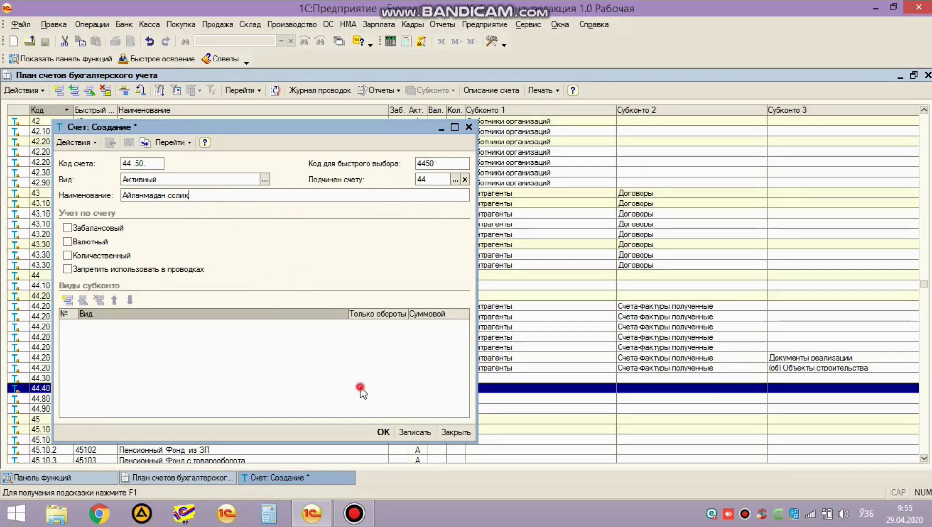
pyautogui.click(383, 432)
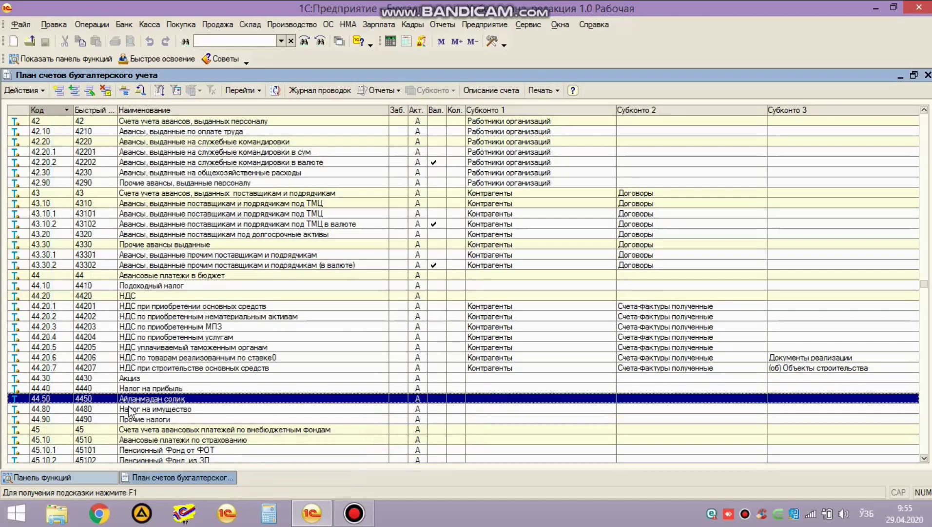
# Step: Copy account 44.50 into a new account with code 64.50 and save it
pyautogui.press('Return')
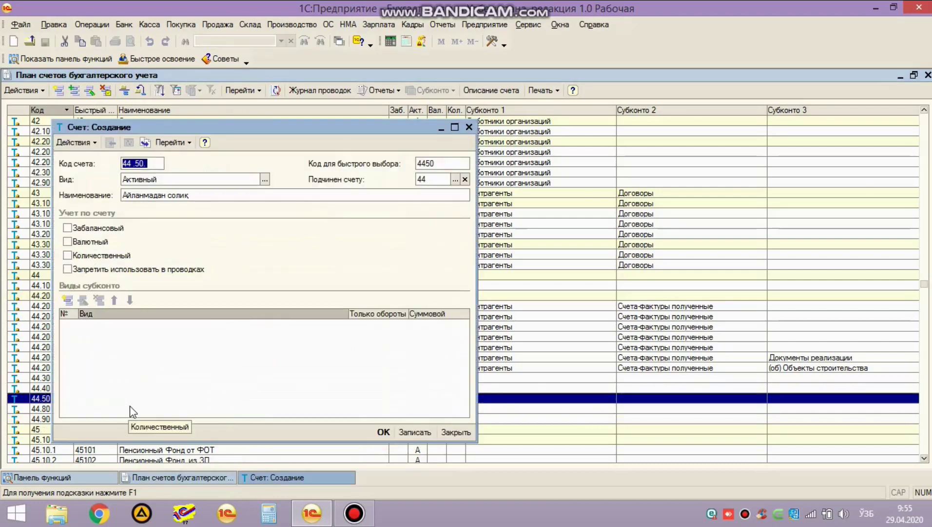
pyautogui.press('End')
pyautogui.press('Home')
pyautogui.write('6')
pyautogui.press('Tab')
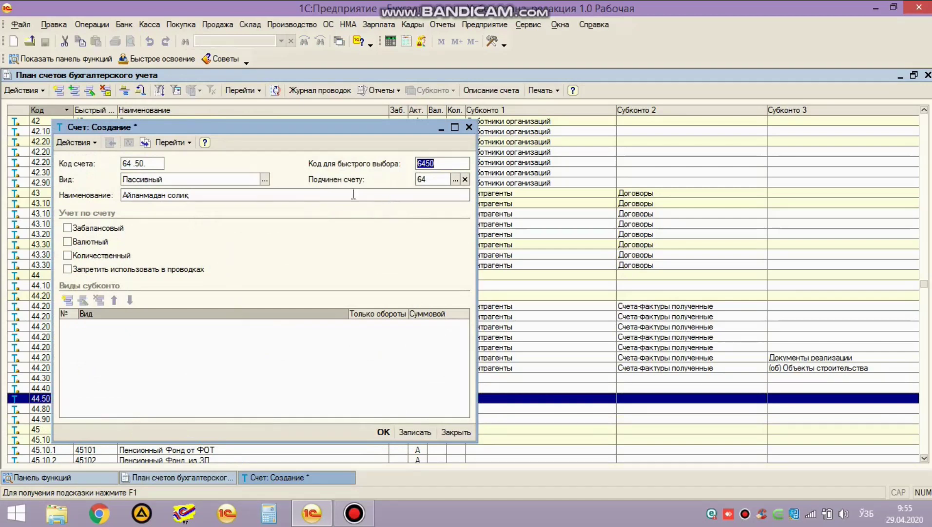
pyautogui.click(384, 432)
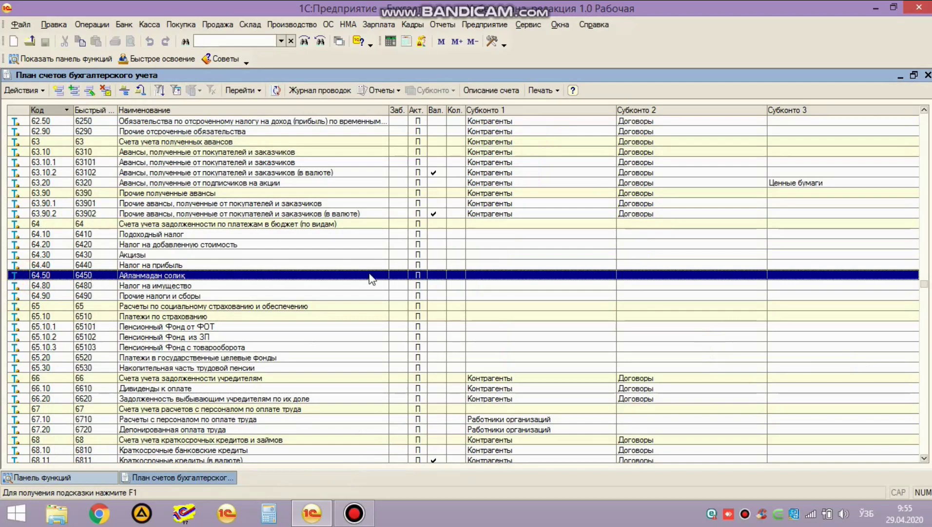
# Step: Rename account 44.50 to "Айланмадан солик аванс"
pyautogui.write('44')
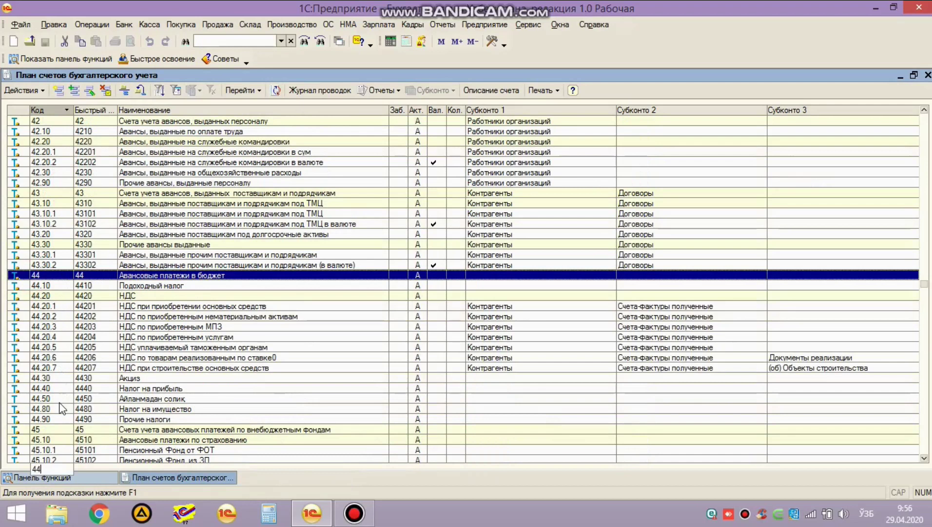
pyautogui.click(60, 399)
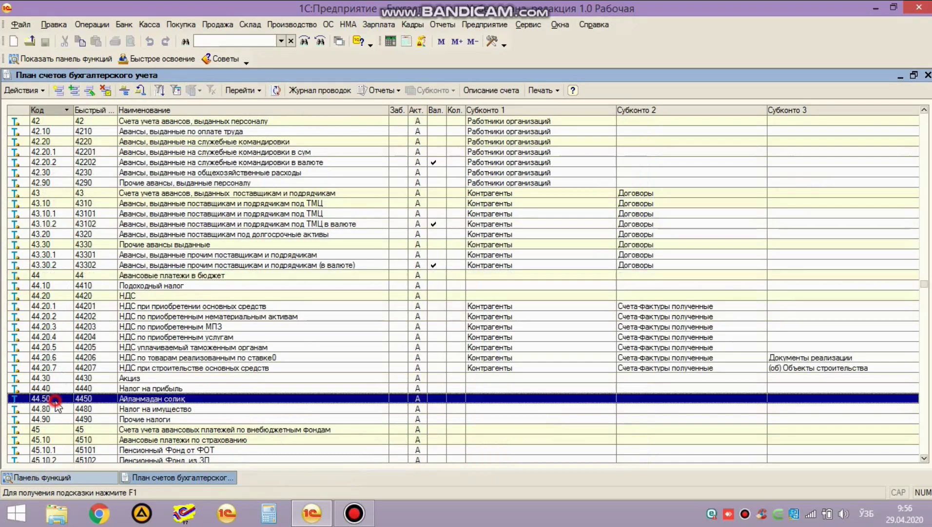
pyautogui.doubleClick(140, 397)
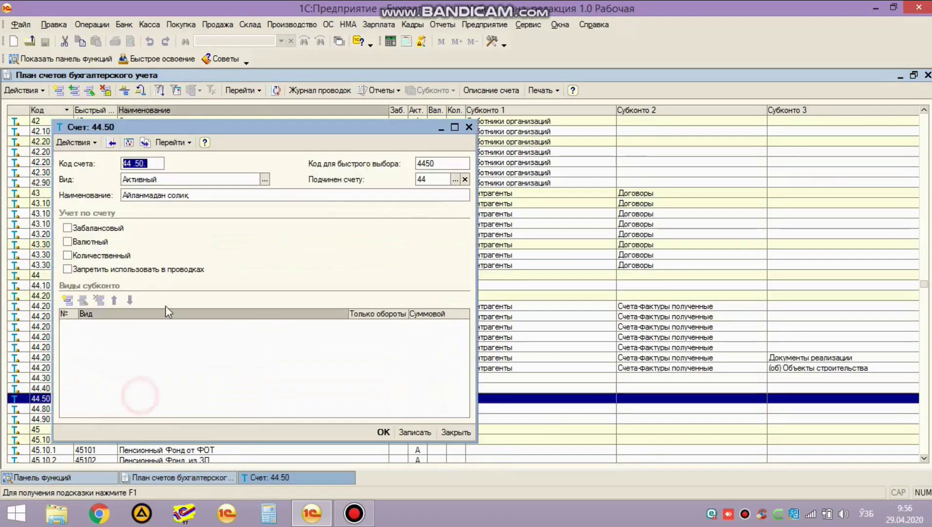
pyautogui.click(220, 195)
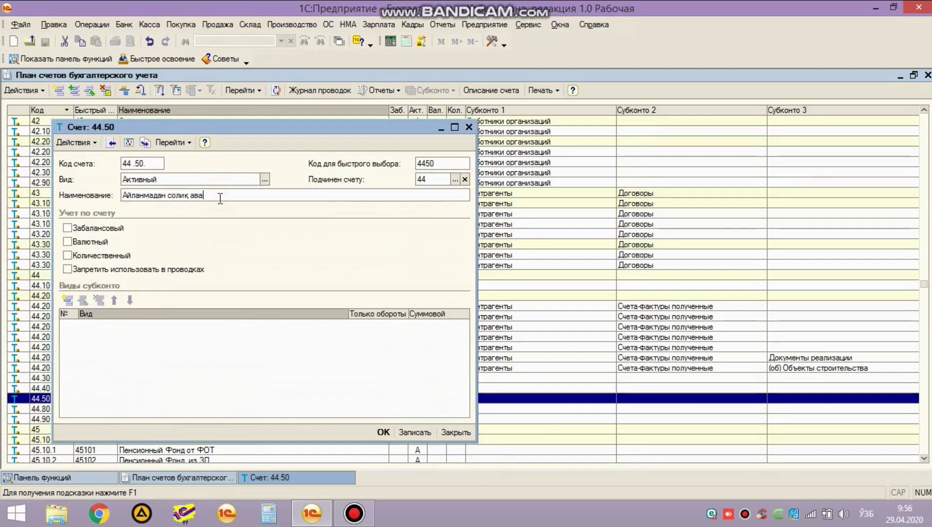
pyautogui.click(383, 432)
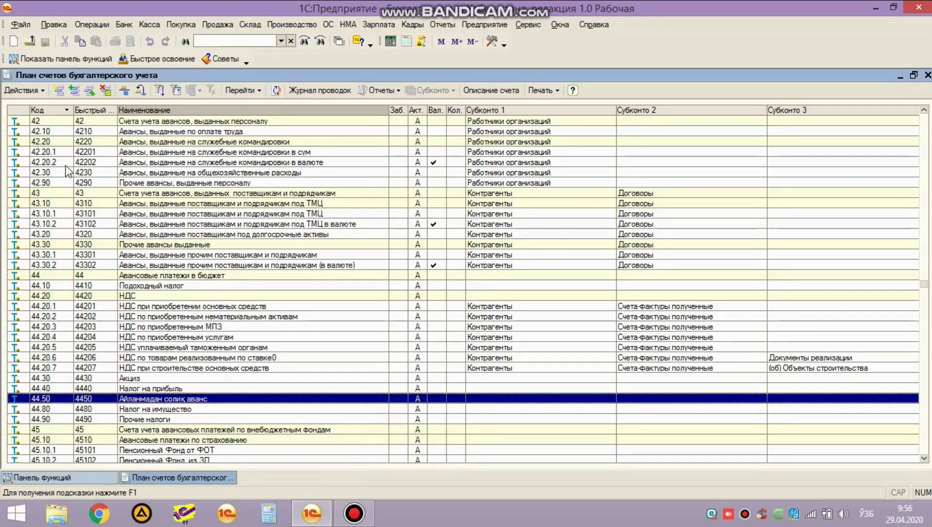
pyautogui.scroll(-1, 68, 200)
# Step: Copy account 10.10 Сырье и материалы into a new account 10.11
pyautogui.scroll(4, 69, 205)
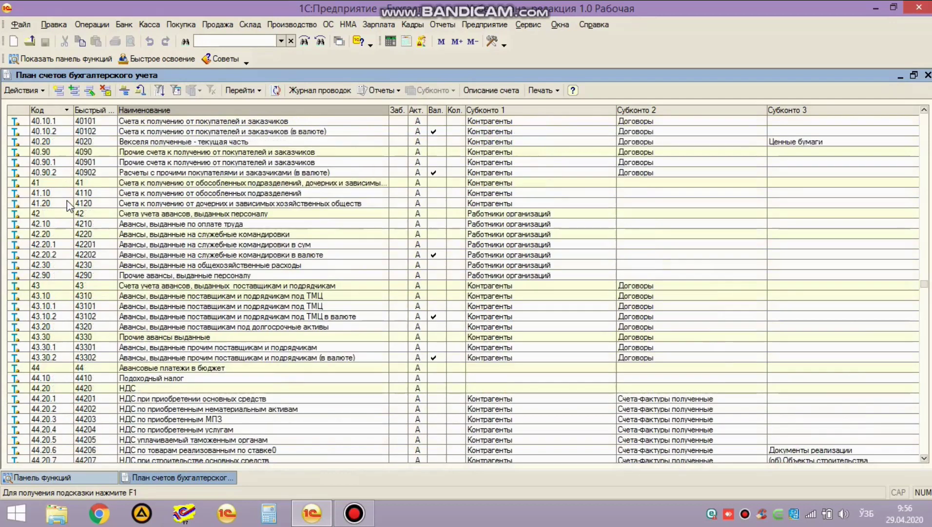
pyautogui.scroll(20, 69, 202)
pyautogui.scroll(4, 69, 201)
pyautogui.click(56, 204)
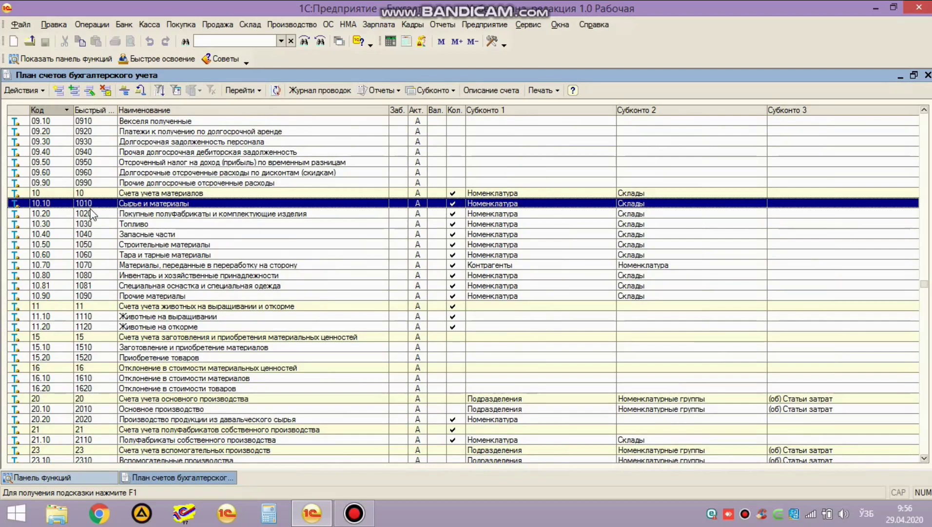
pyautogui.press('F9')
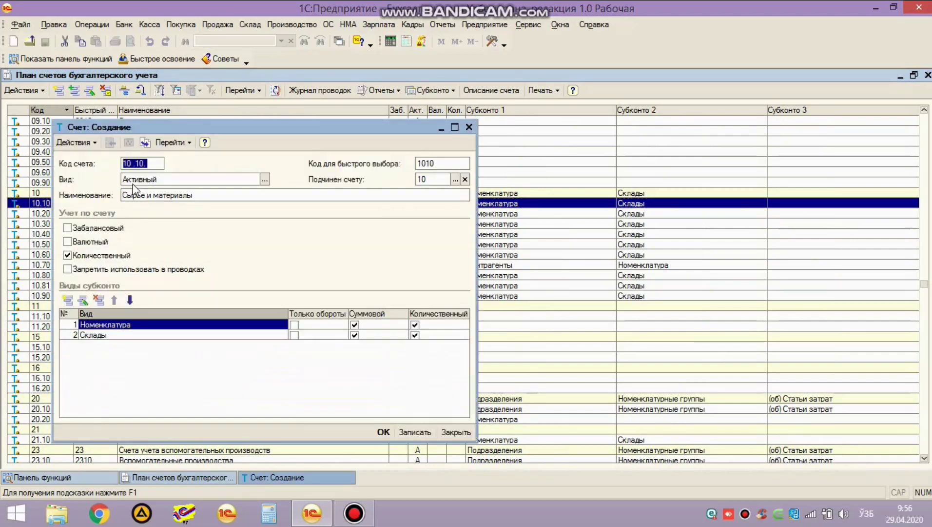
pyautogui.write('101')
pyautogui.press('Tab')
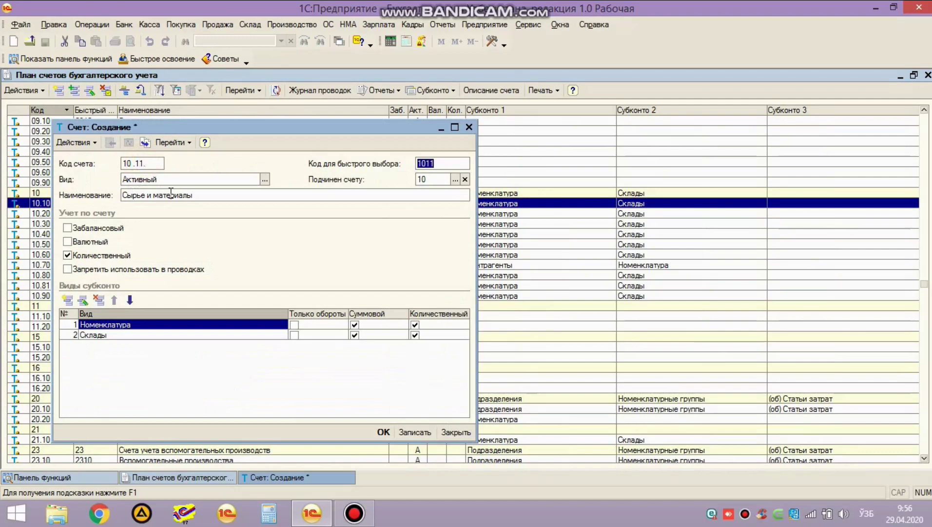
pyautogui.click(383, 431)
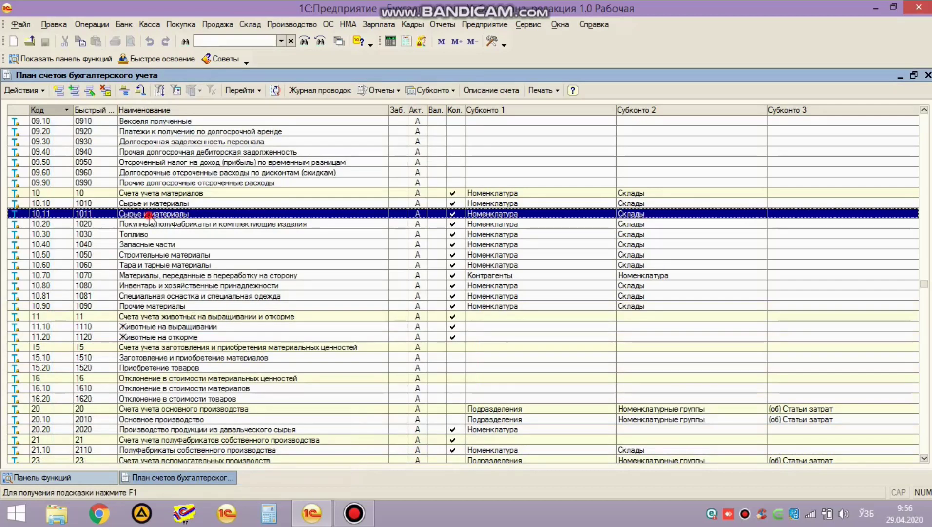
# Step: Rename account 10.11 to "Сырье и материалы 2" and close the chart of accounts
pyautogui.doubleClick(150, 215)
pyautogui.click(209, 195)
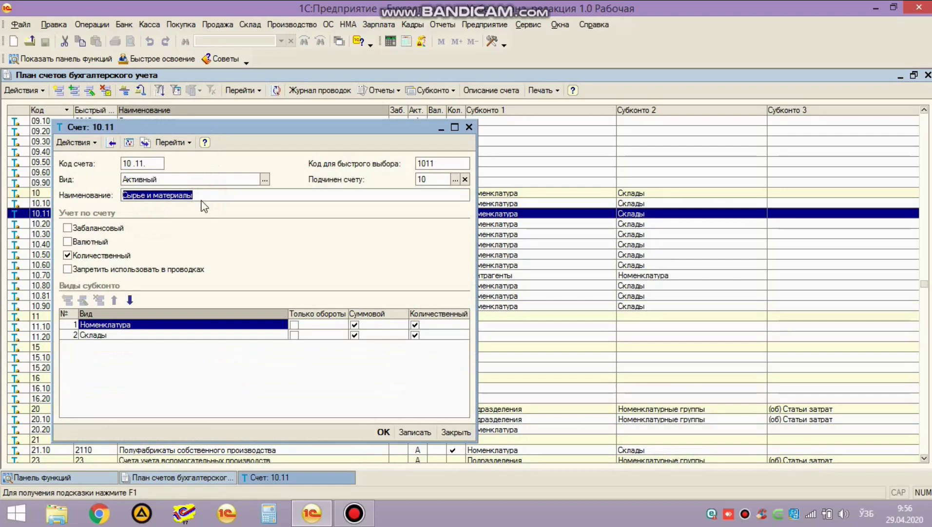
pyautogui.click(202, 195)
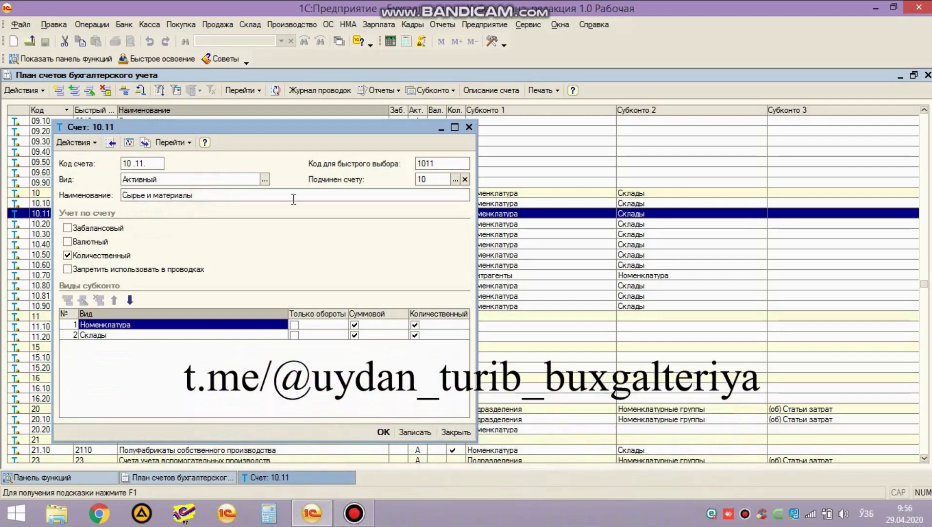
pyautogui.write('2')
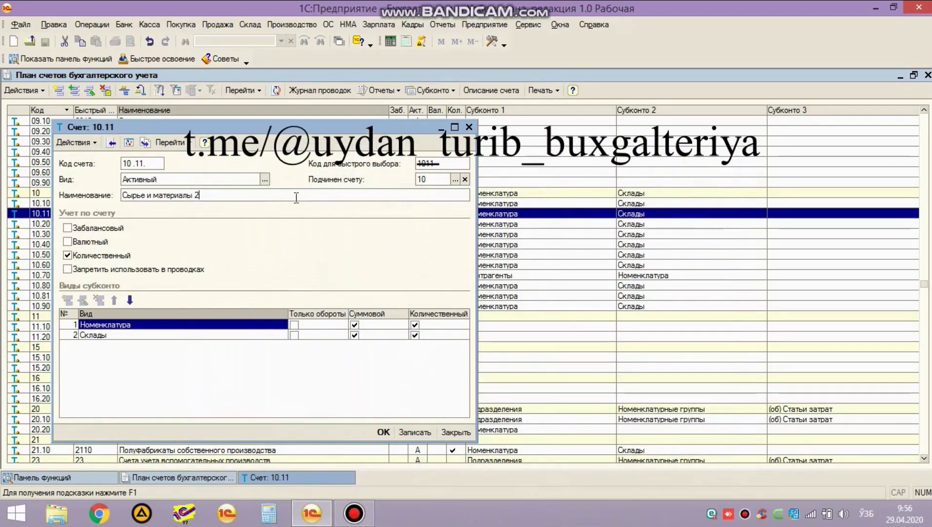
pyautogui.hotkey('ctrl', 'Return')
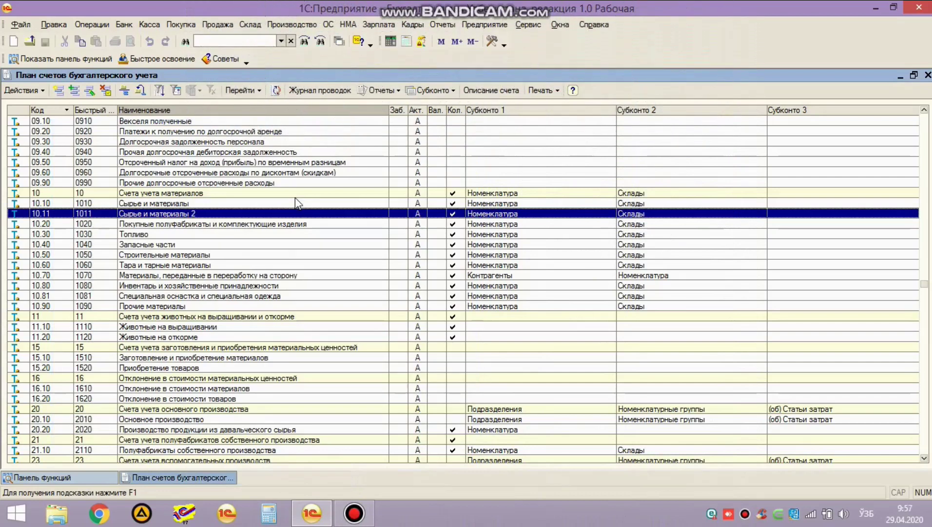
pyautogui.click(55, 243)
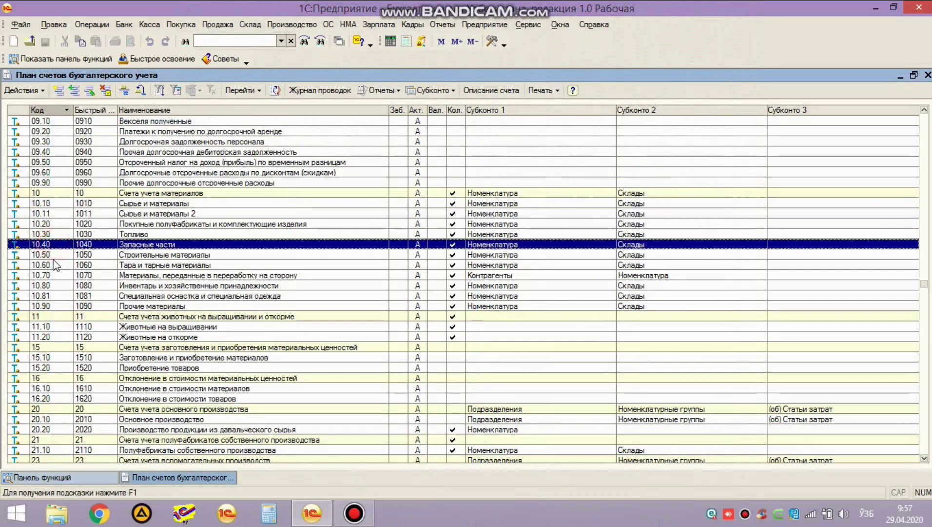
pyautogui.click(55, 215)
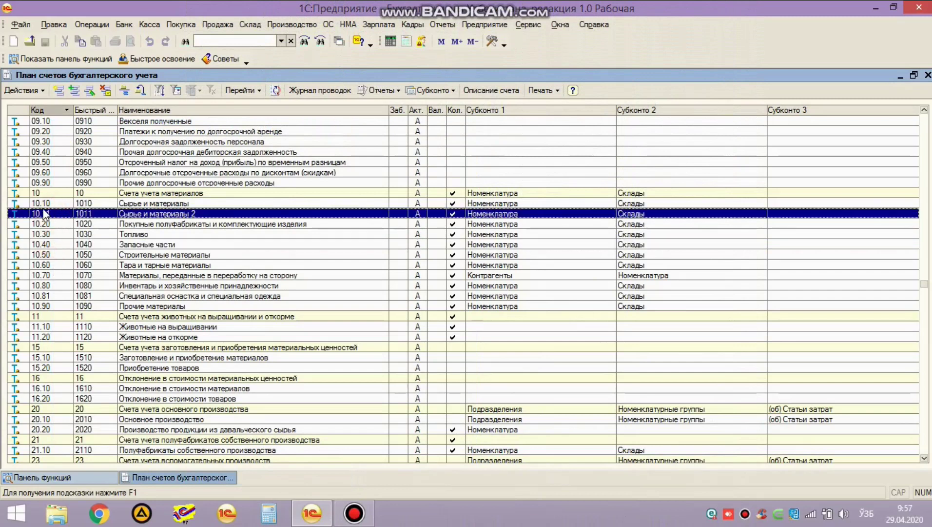
pyautogui.scroll(9, 49, 217)
pyautogui.scroll(8, 39, 214)
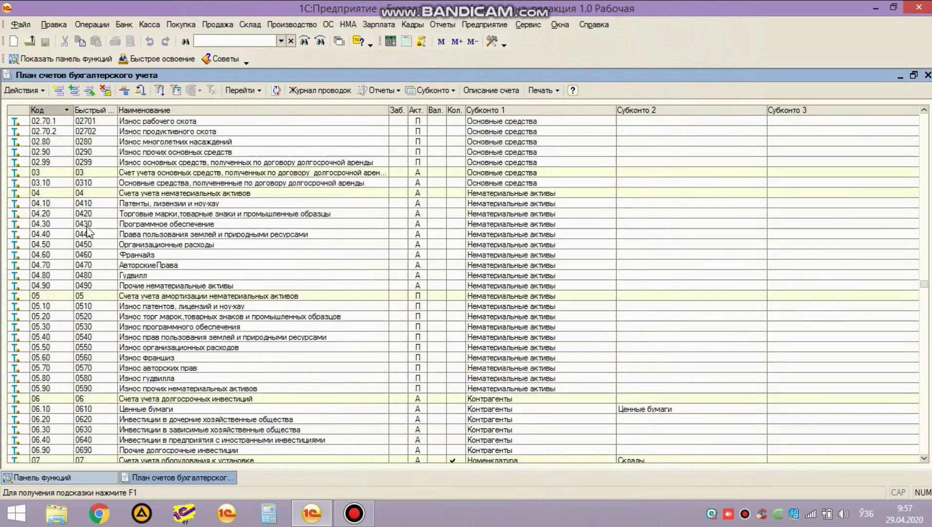
pyautogui.press('Escape')
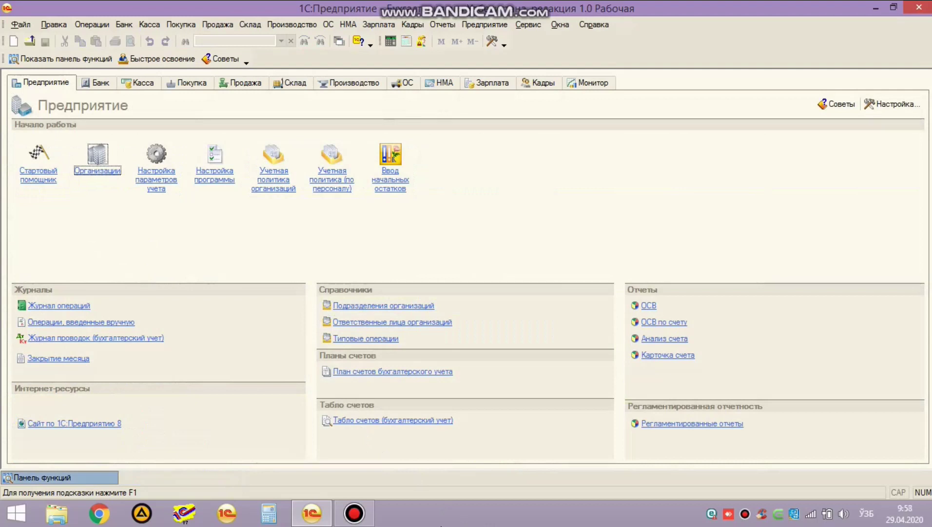
# Step: Start the Удаление помеченных объектов search, then open the warehouse inventories list
pyautogui.click(92, 24)
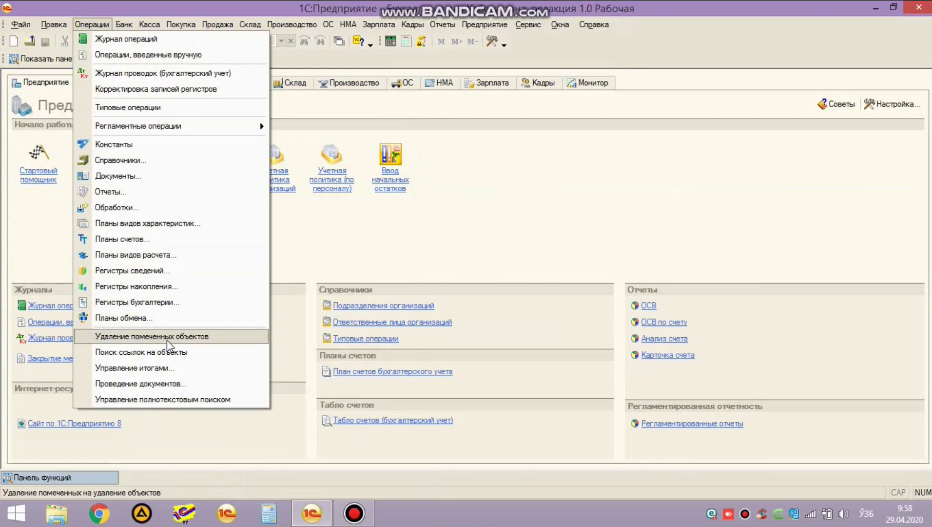
pyautogui.click(166, 340)
pyautogui.click(429, 273)
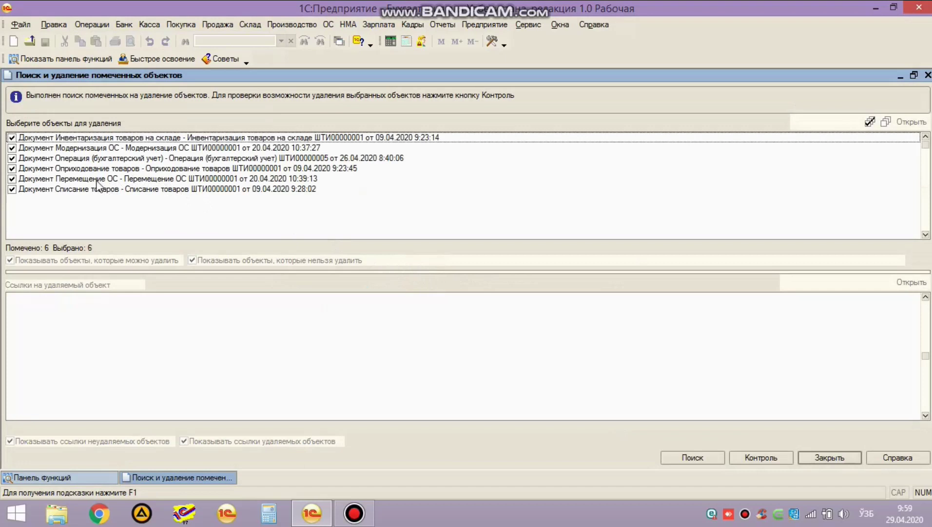
pyautogui.click(62, 475)
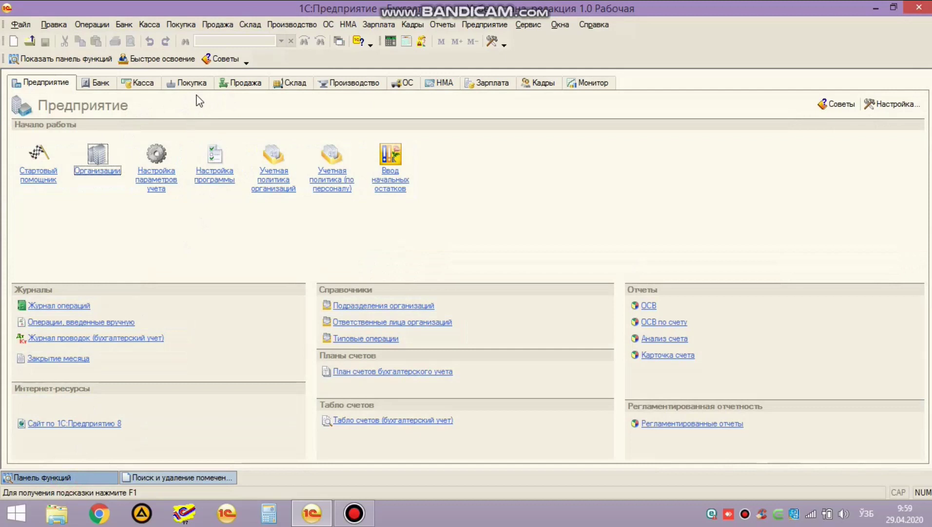
pyautogui.click(292, 83)
pyautogui.click(42, 181)
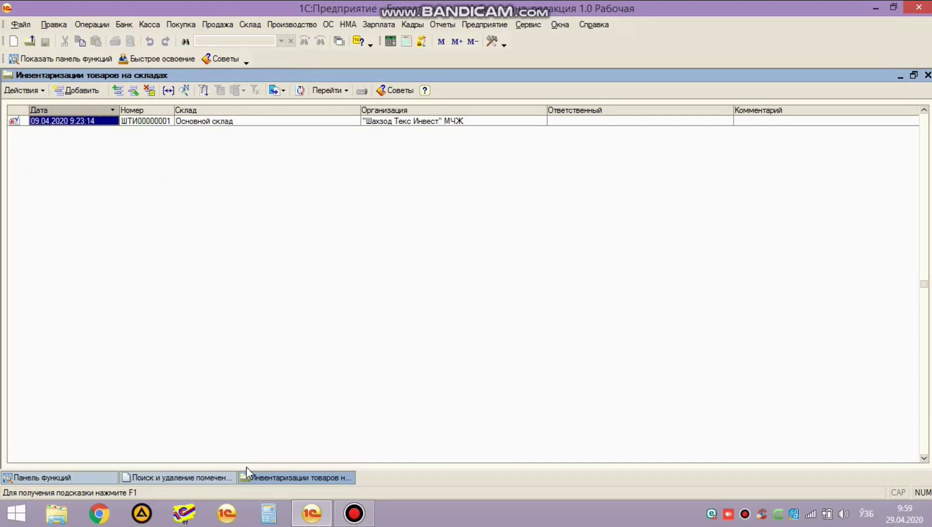
# Step: Run Контроль on the six marked documents, view the inventory's references, and cancel
pyautogui.click(217, 477)
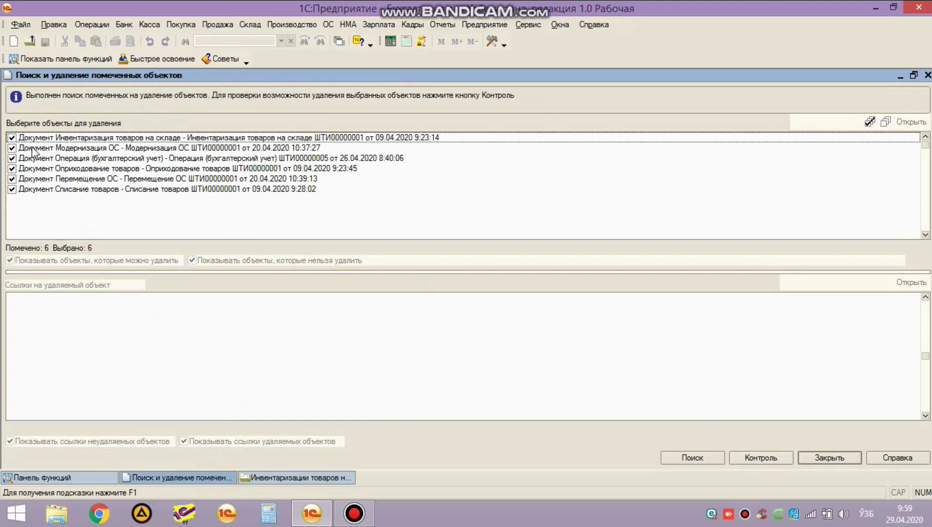
pyautogui.click(762, 457)
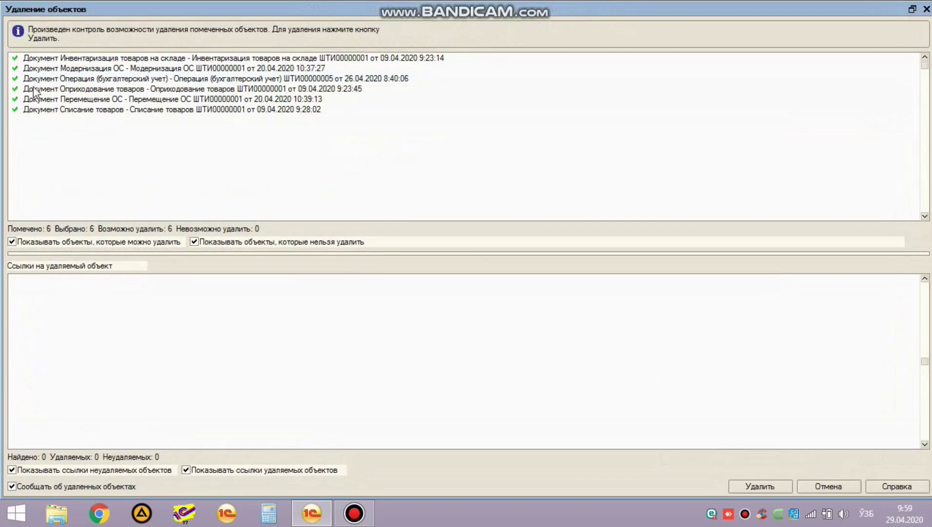
pyautogui.click(31, 58)
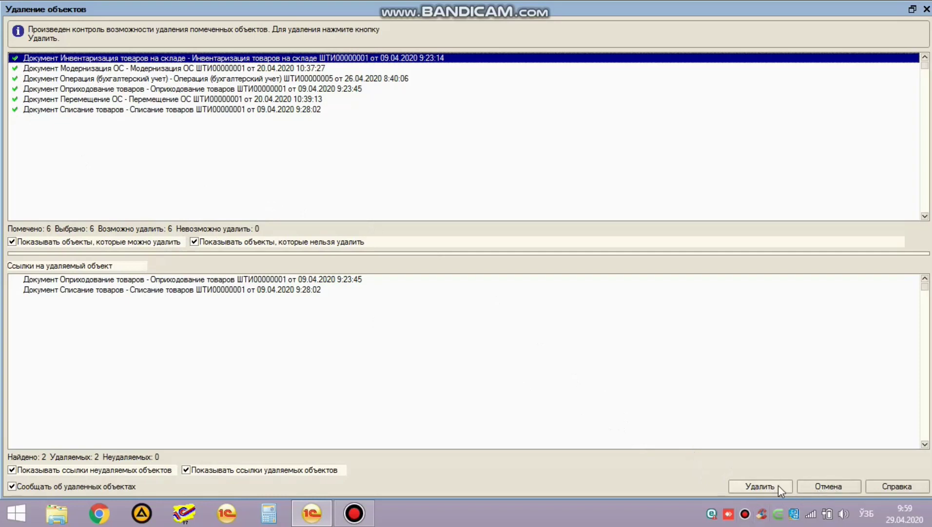
pyautogui.click(832, 488)
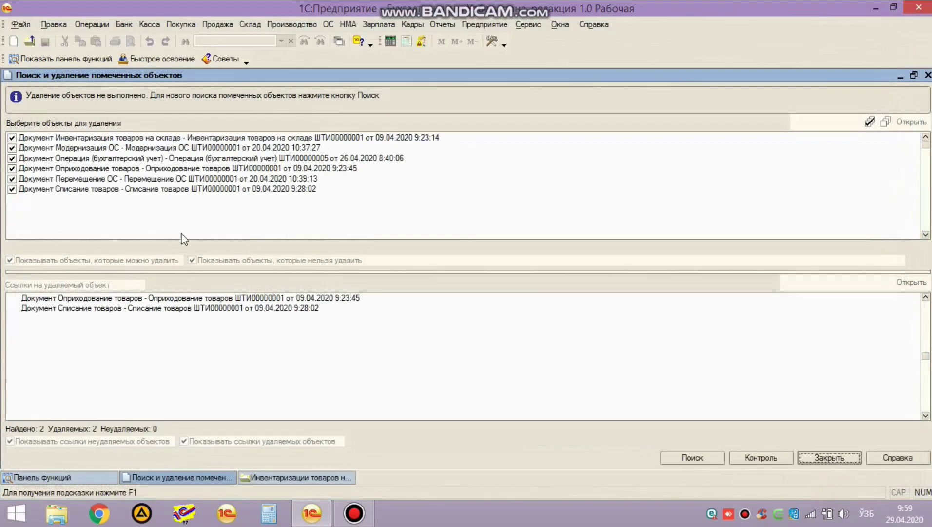
# Step: Review inventory document ШТИ00000001 and the goods receipt and write-off lists
pyautogui.press('Escape')
pyautogui.press('Escape')
pyautogui.click(39, 184)
pyautogui.doubleClick(54, 122)
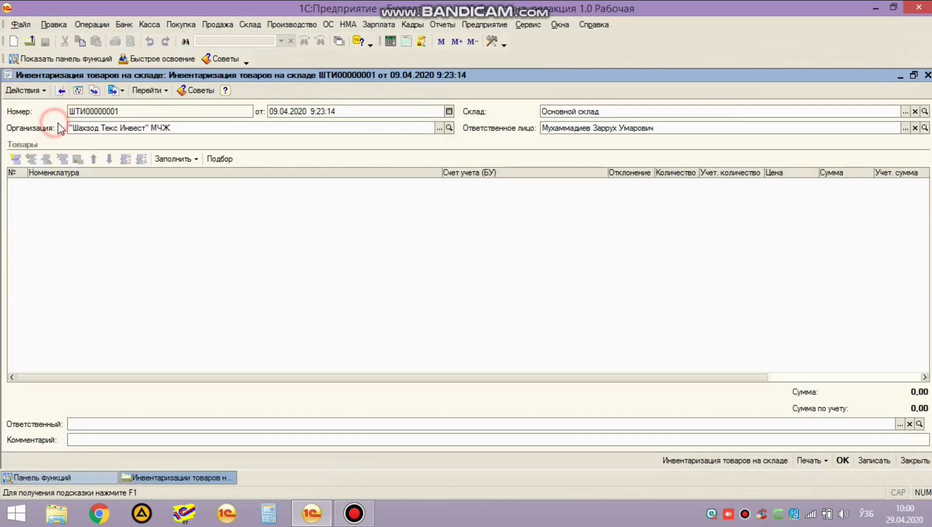
pyautogui.press('Escape')
pyautogui.click(104, 197)
pyautogui.press('Escape')
pyautogui.click(163, 205)
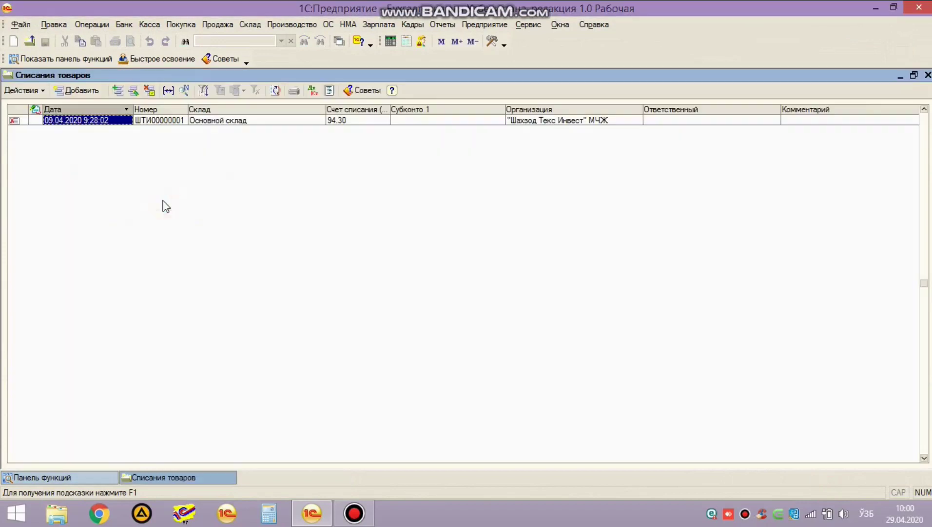
pyautogui.press('Escape')
# Step: Look through the fixed-asset modernisation documents list in Основные средства
pyautogui.click(404, 83)
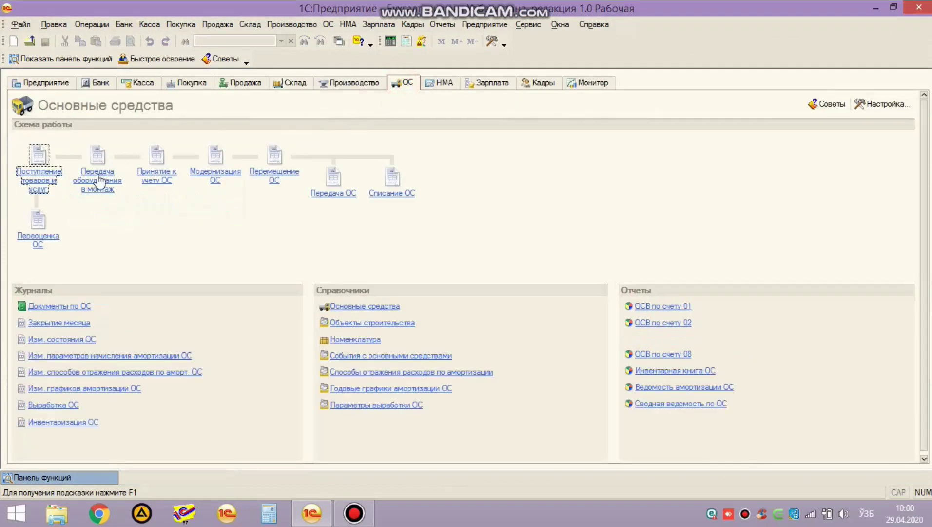
pyautogui.click(227, 175)
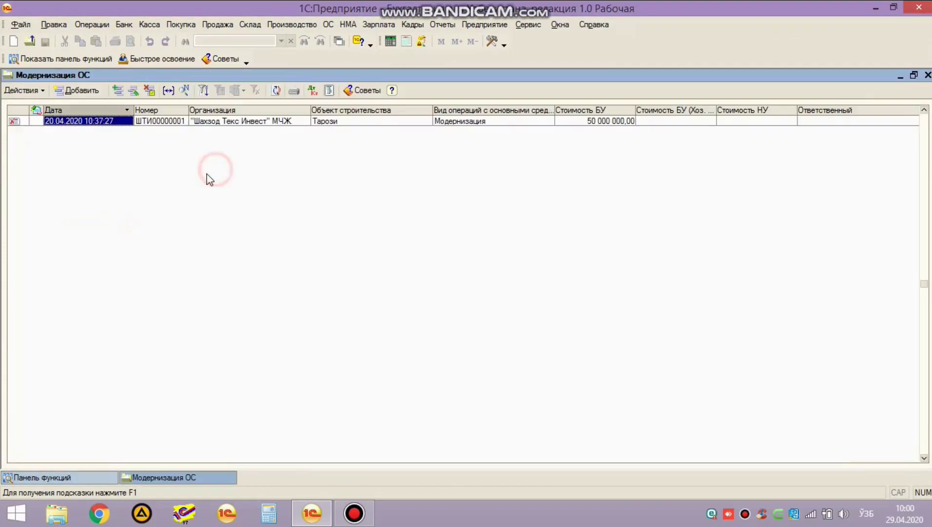
pyautogui.press('Escape')
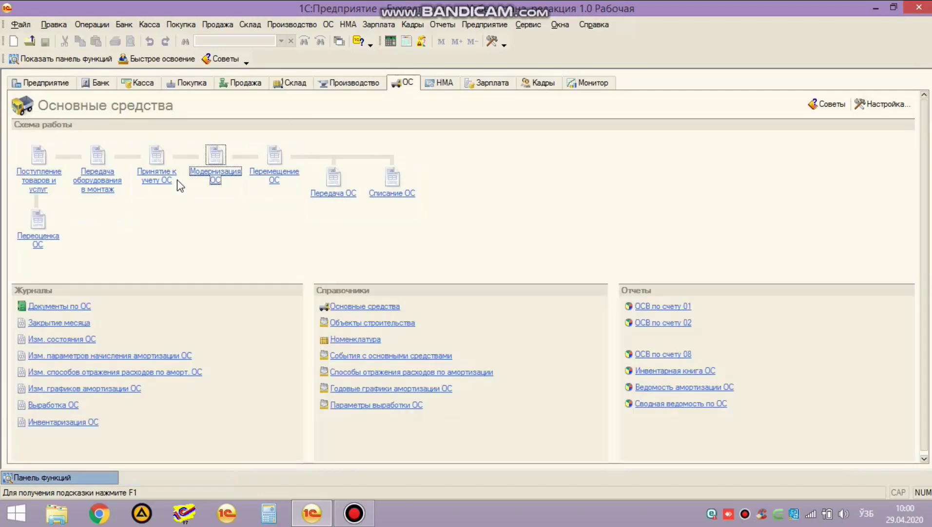
pyautogui.click(224, 162)
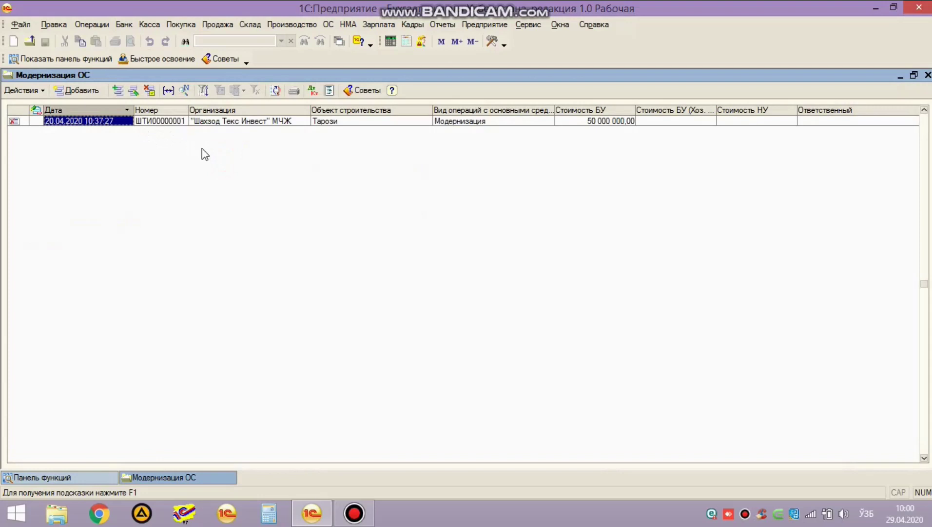
pyautogui.press('Escape')
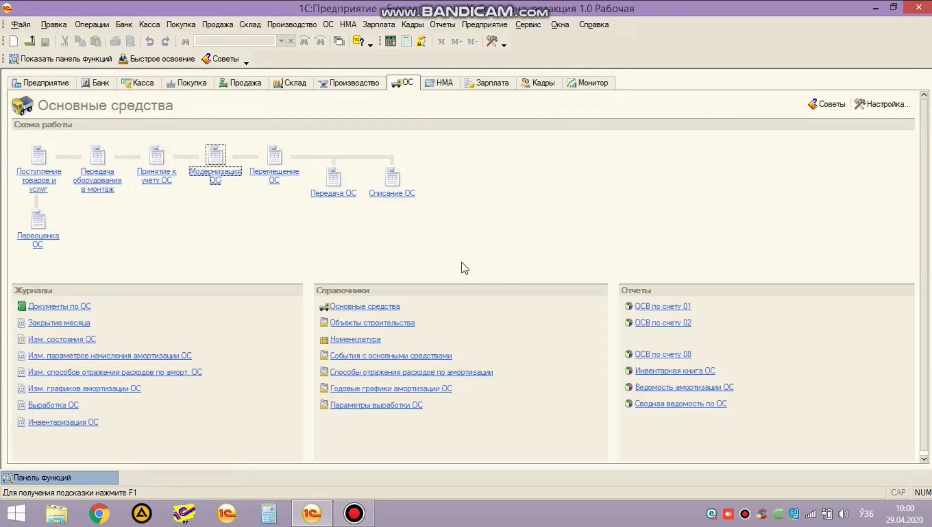
# Step: Mark the first employee in Сотрудники организаций for deletion
pyautogui.click(483, 86)
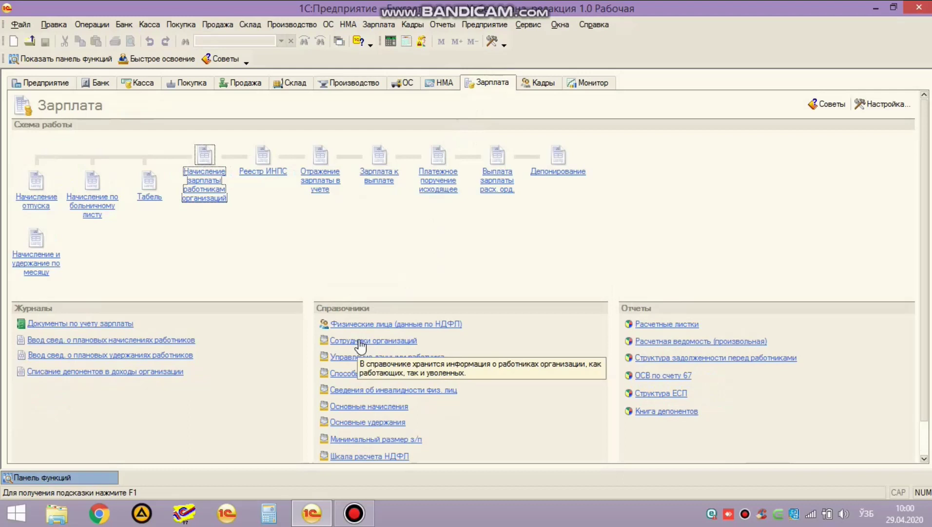
pyautogui.click(360, 341)
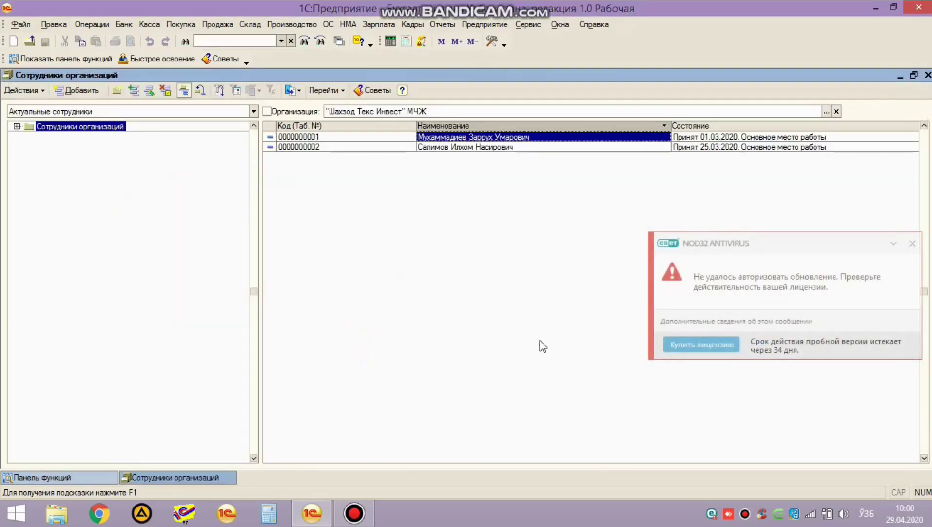
pyautogui.click(913, 243)
pyautogui.press('Delete')
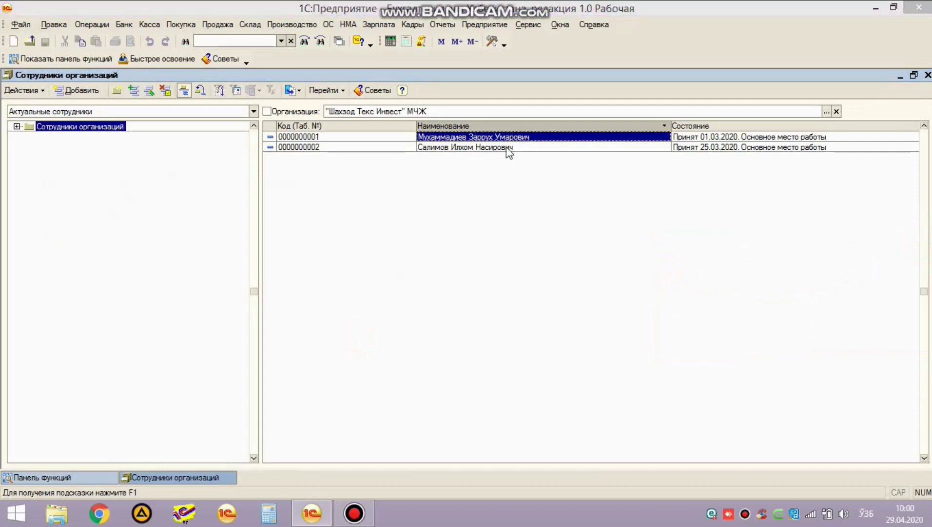
pyautogui.press('Return')
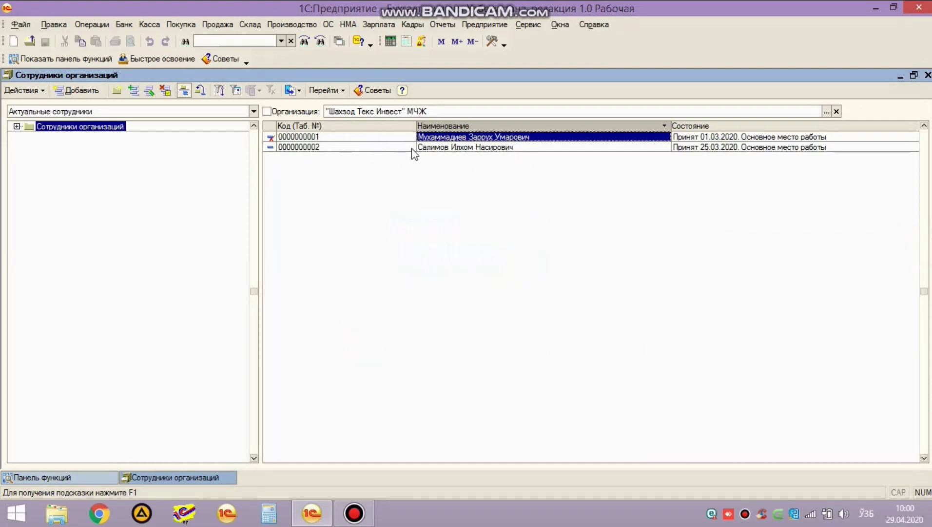
pyautogui.click(86, 31)
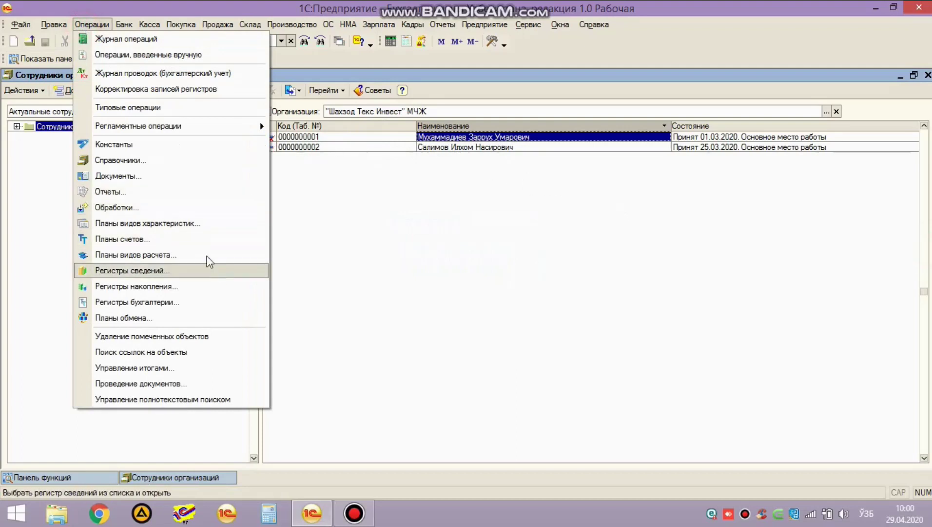
# Step: Run Delete Marked Objects with Контроль: six documents deletable, the employee blocked
pyautogui.click(193, 337)
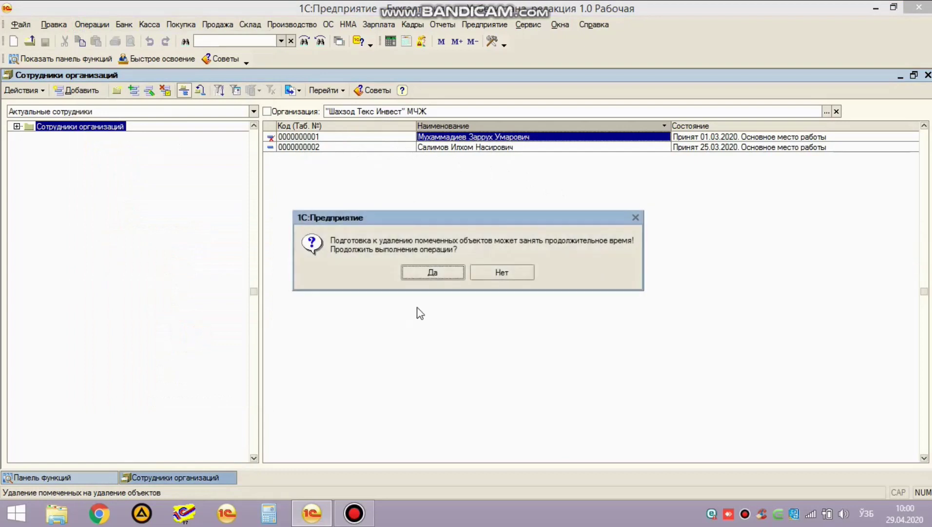
pyautogui.click(427, 276)
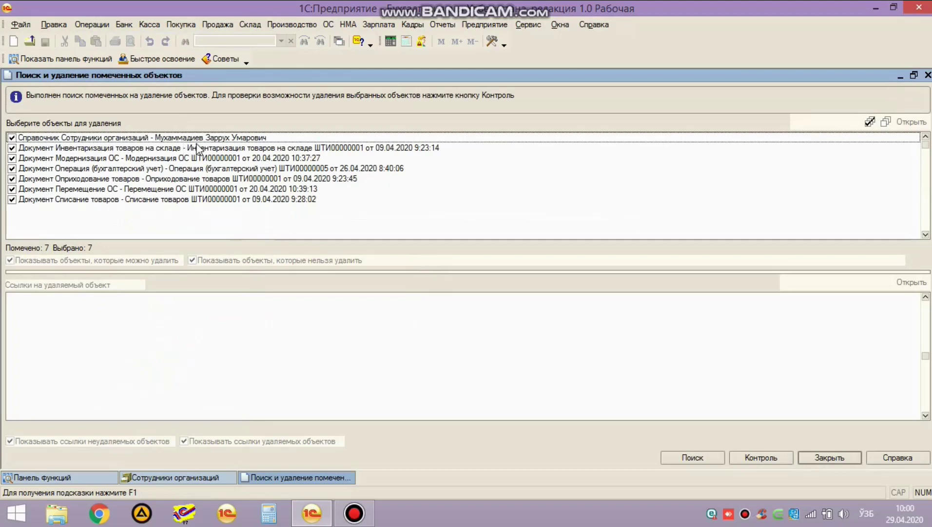
pyautogui.click(264, 141)
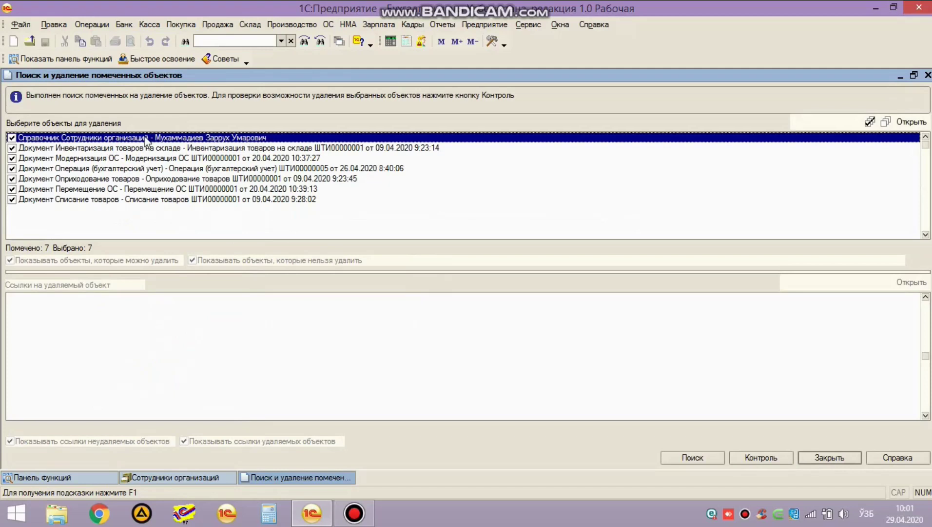
pyautogui.click(761, 457)
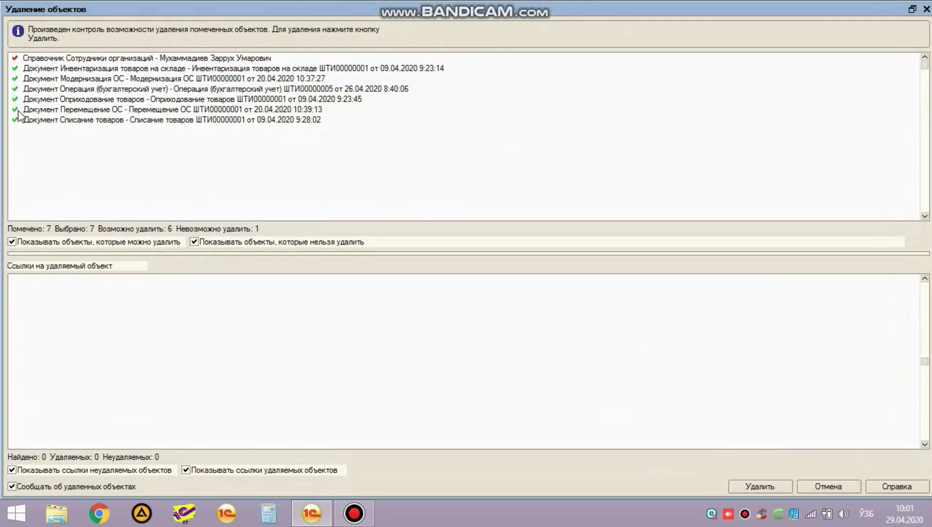
# Step: Browse the five documents referencing the marked employee, then cancel without deleting
pyautogui.click(38, 59)
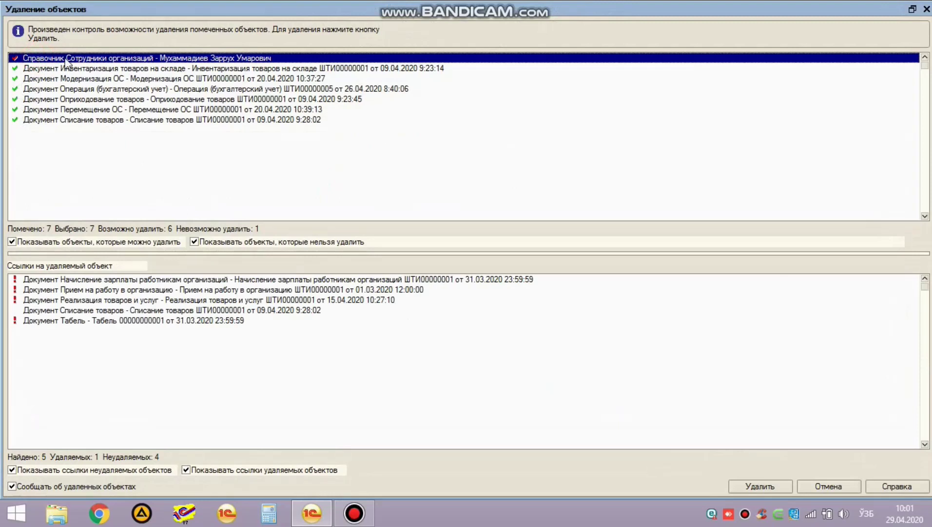
pyautogui.click(54, 288)
pyautogui.click(54, 298)
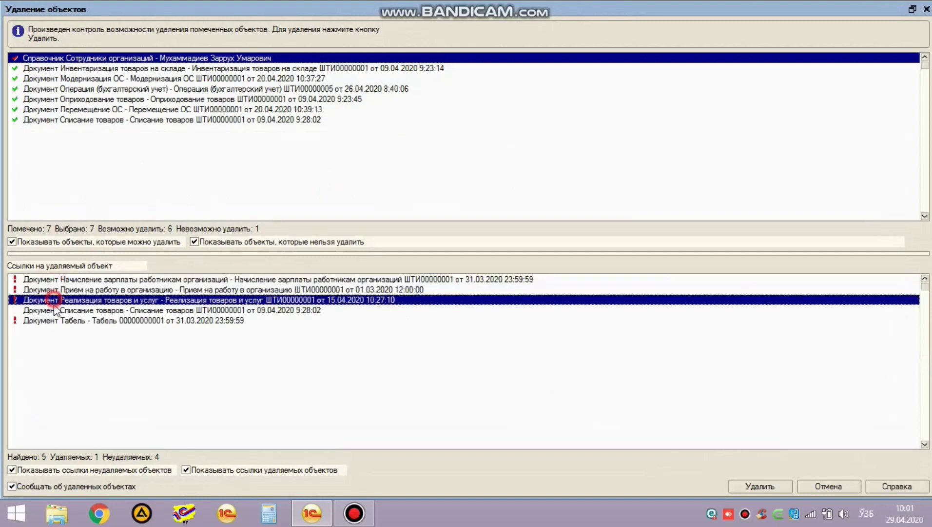
pyautogui.click(56, 321)
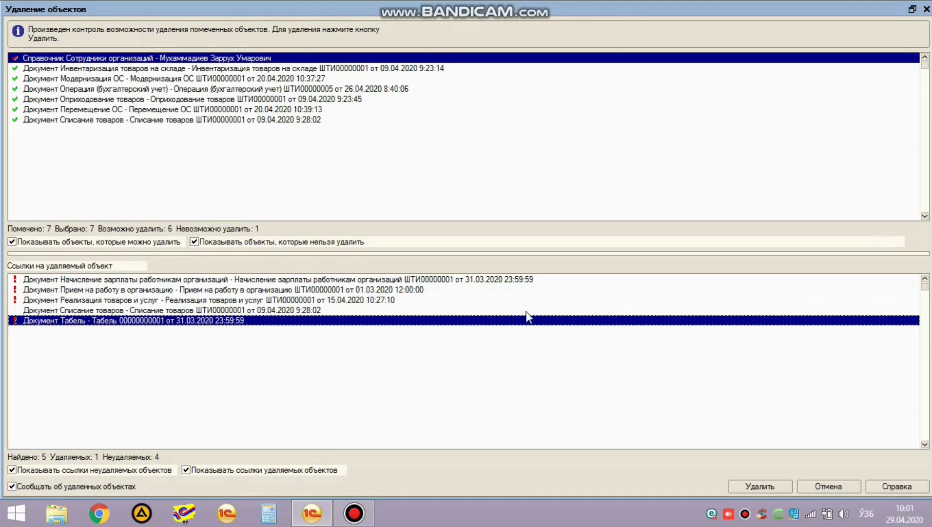
pyautogui.click(828, 487)
pyautogui.click(104, 138)
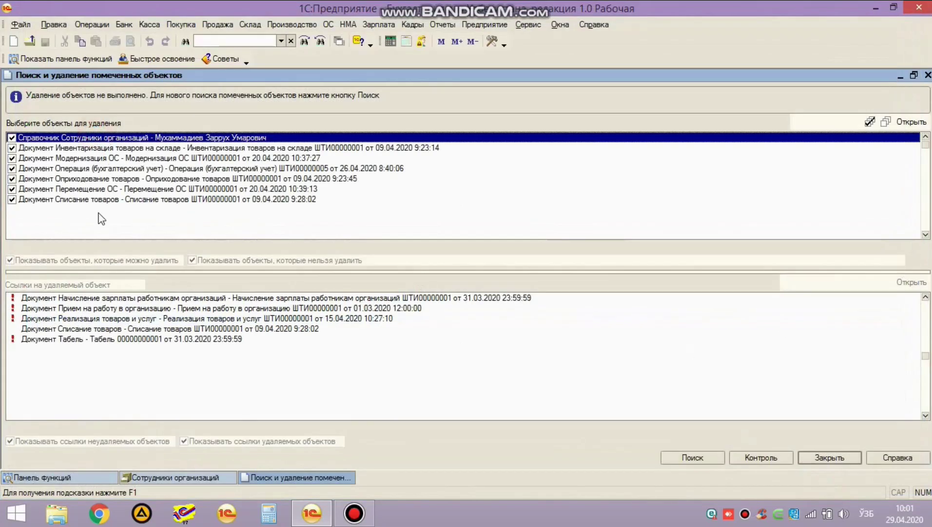
# Step: Open payroll accrual ШТИ00000001, delete the employee's row, and close without saving
pyautogui.click(87, 298)
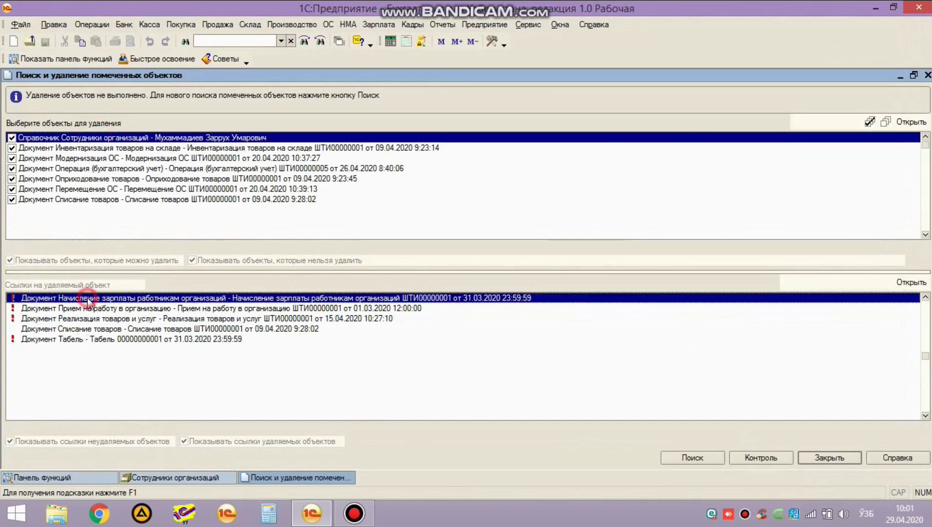
pyautogui.doubleClick(38, 298)
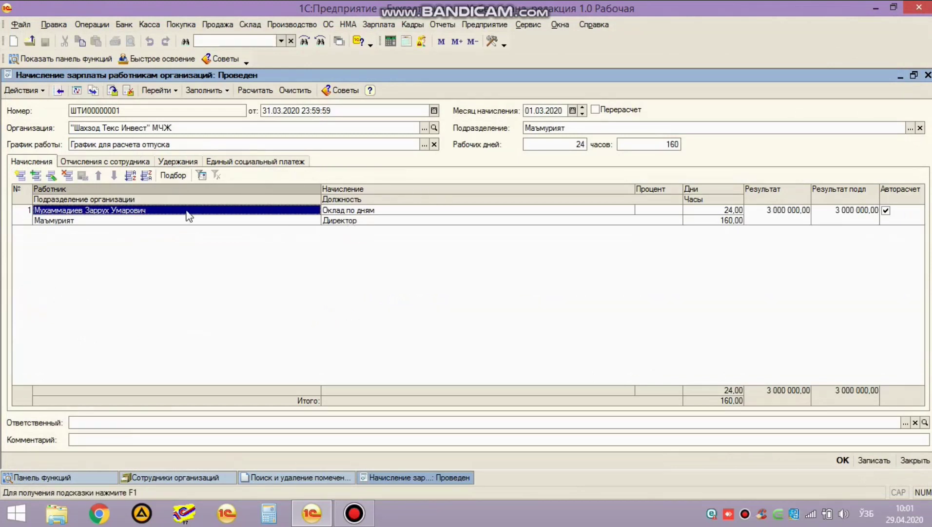
pyautogui.press('Escape')
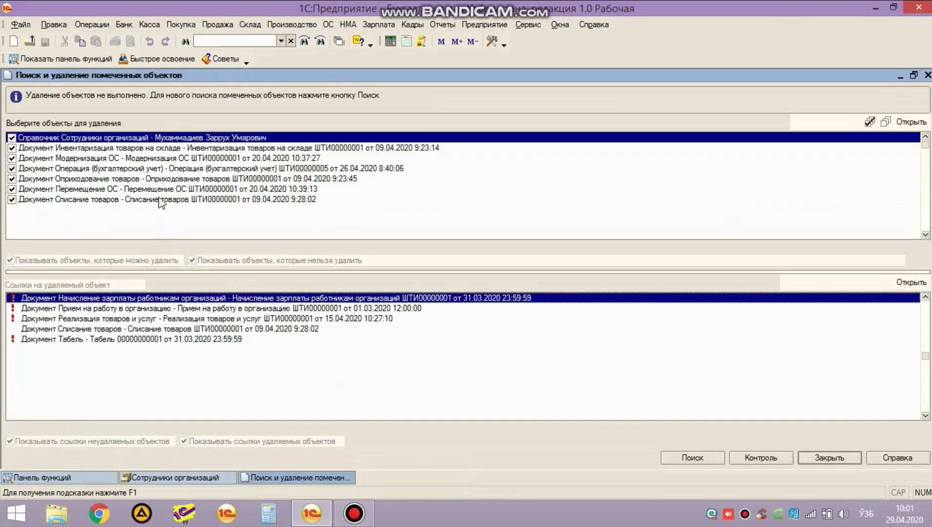
pyautogui.doubleClick(147, 298)
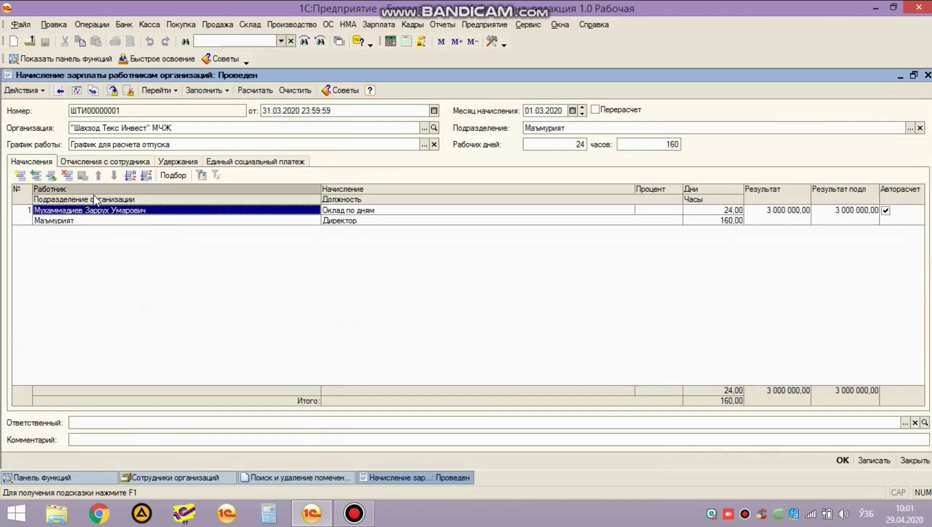
pyautogui.click(102, 220)
pyautogui.press('Delete')
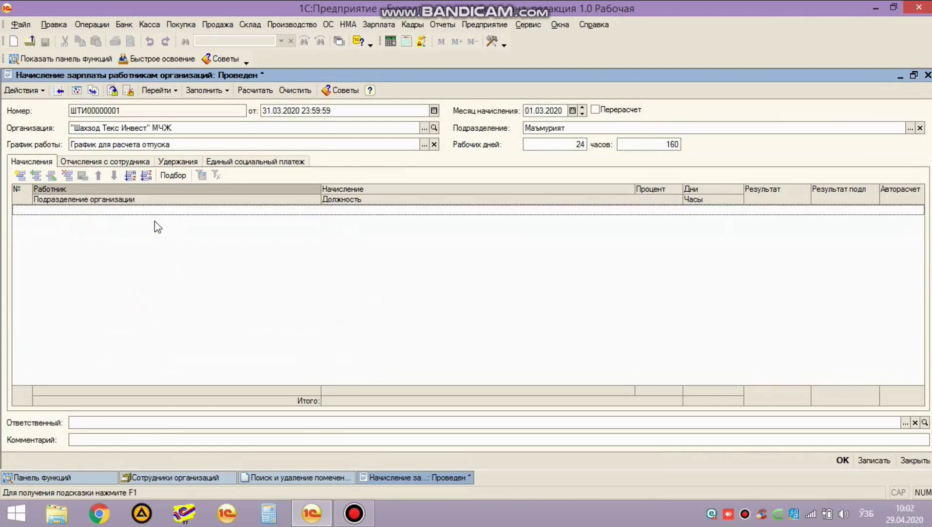
pyautogui.press('Escape')
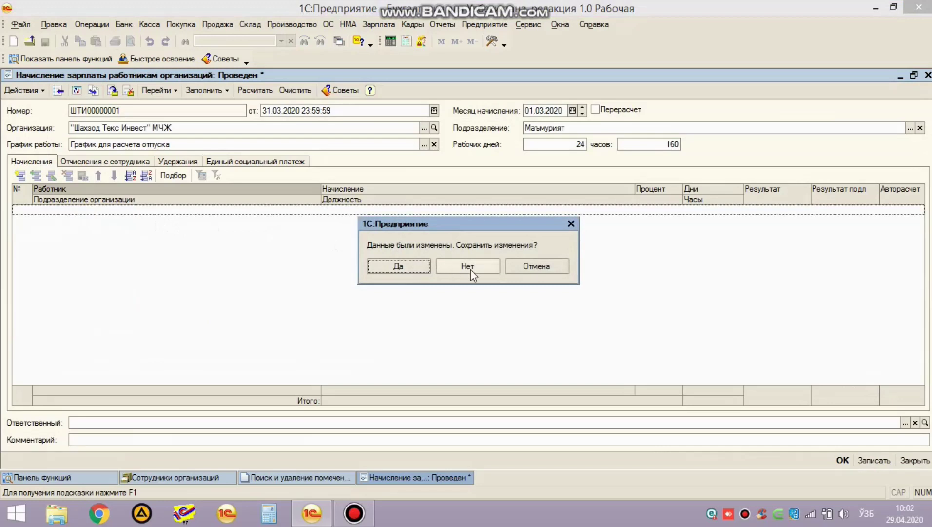
pyautogui.click(483, 268)
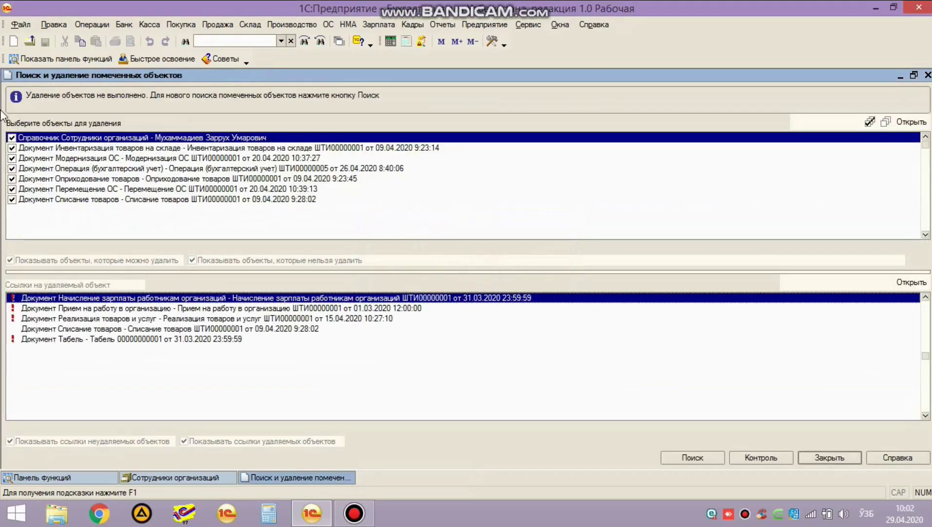
pyautogui.doubleClick(62, 310)
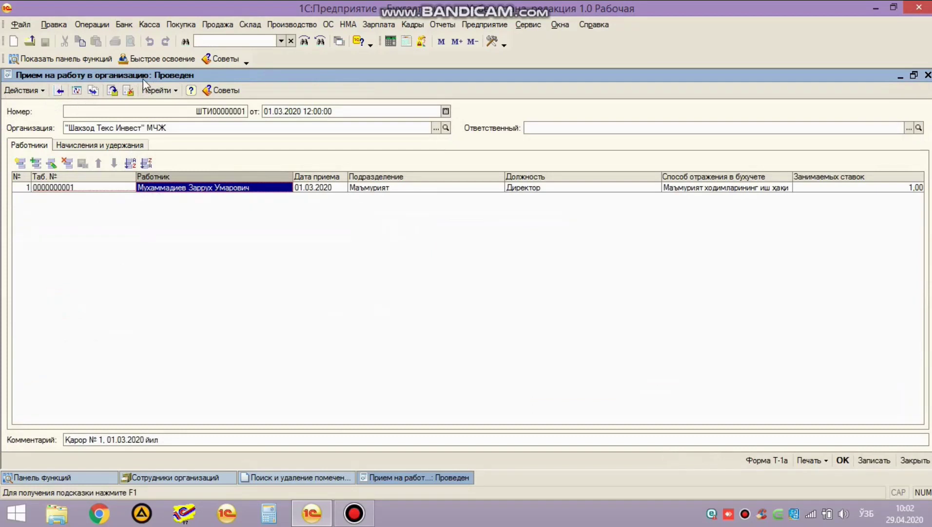
# Step: Close the hiring document, review the sales document's tabs, clear Товар отпустил, and discard the changes
pyautogui.press('Escape')
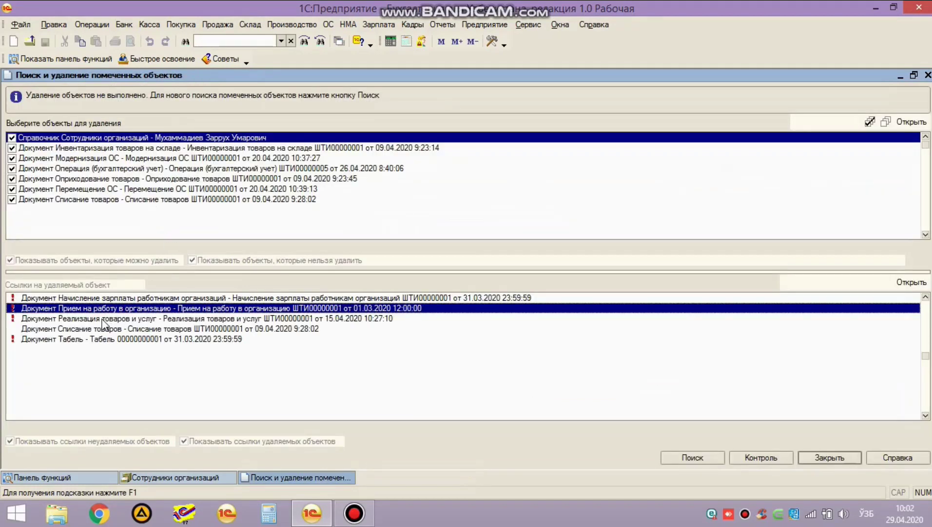
pyautogui.doubleClick(103, 319)
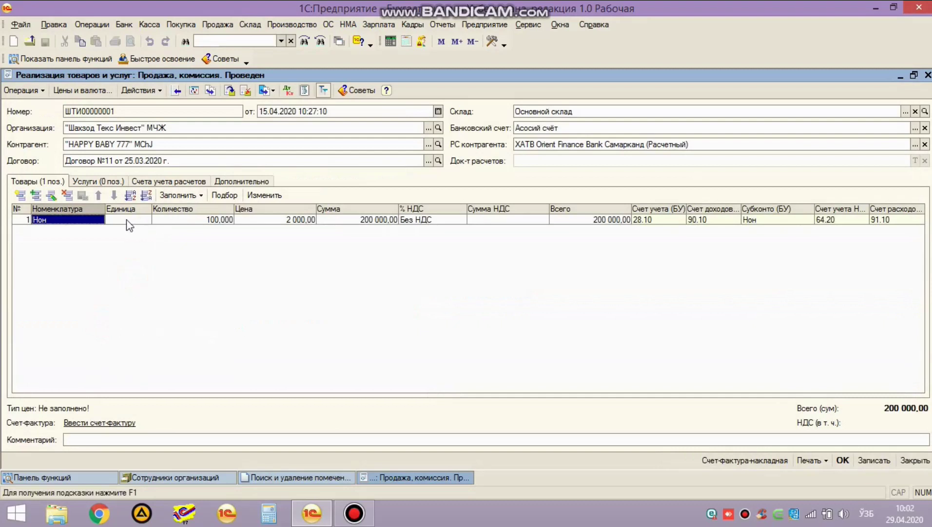
pyautogui.click(104, 182)
pyautogui.click(167, 181)
pyautogui.click(244, 181)
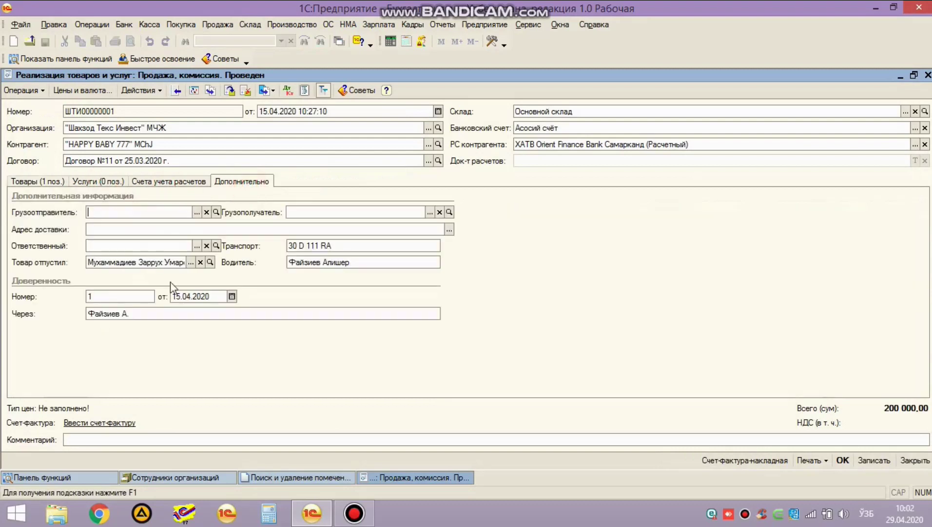
pyautogui.click(199, 265)
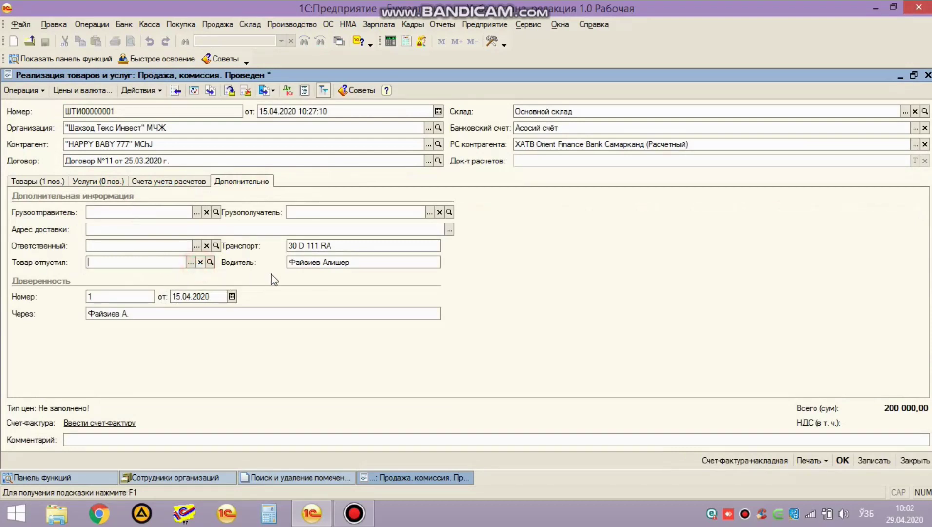
pyautogui.press('Escape')
pyautogui.click(479, 268)
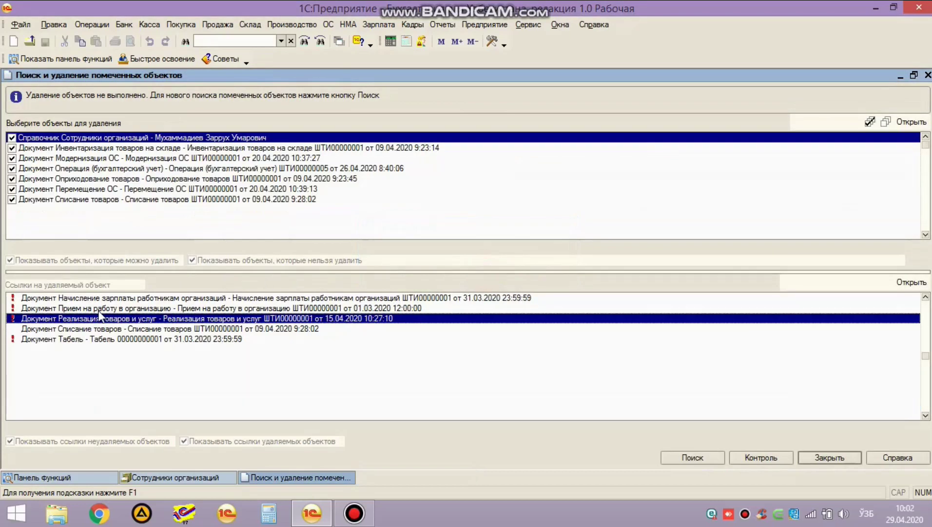
# Step: Review the goods write-off commission members and the timesheet document, closing both unchanged
pyautogui.click(88, 338)
pyautogui.click(85, 333)
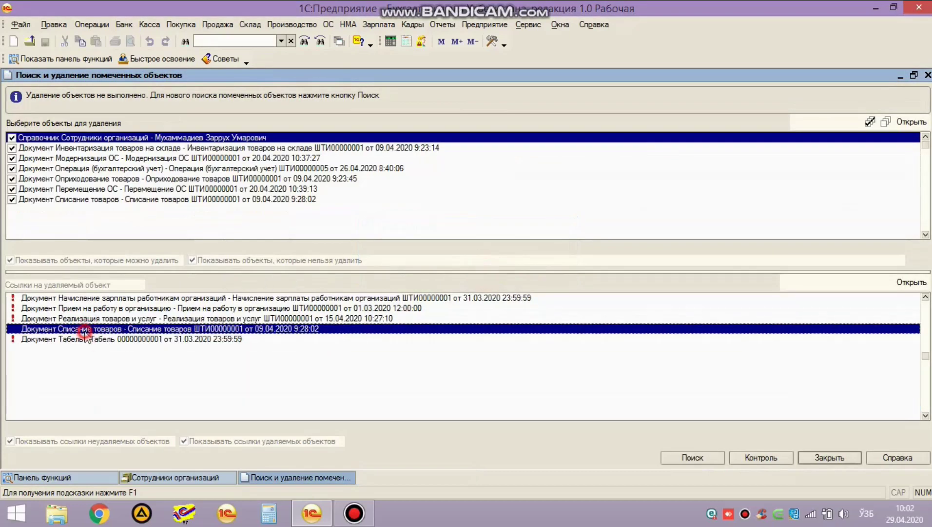
pyautogui.doubleClick(86, 332)
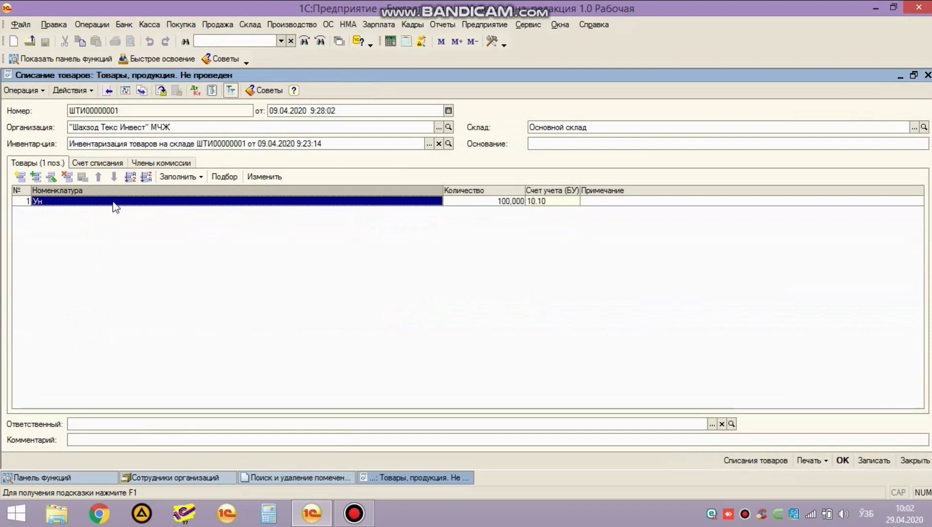
pyautogui.click(159, 163)
pyautogui.press('Escape')
pyautogui.doubleClick(126, 342)
pyautogui.press('Escape')
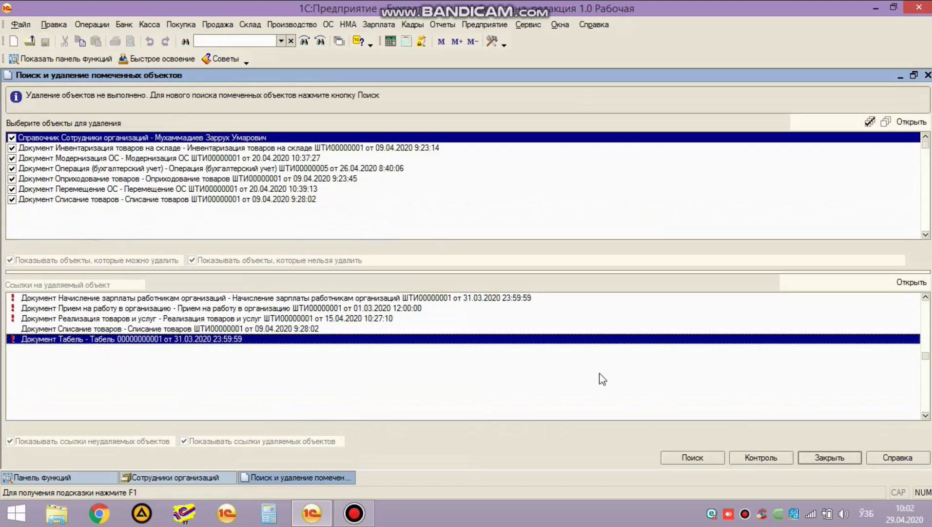
# Step: Re-run Контроль and confirm 6 of the 7 marked objects can be deleted and 1 cannot
pyautogui.click(775, 457)
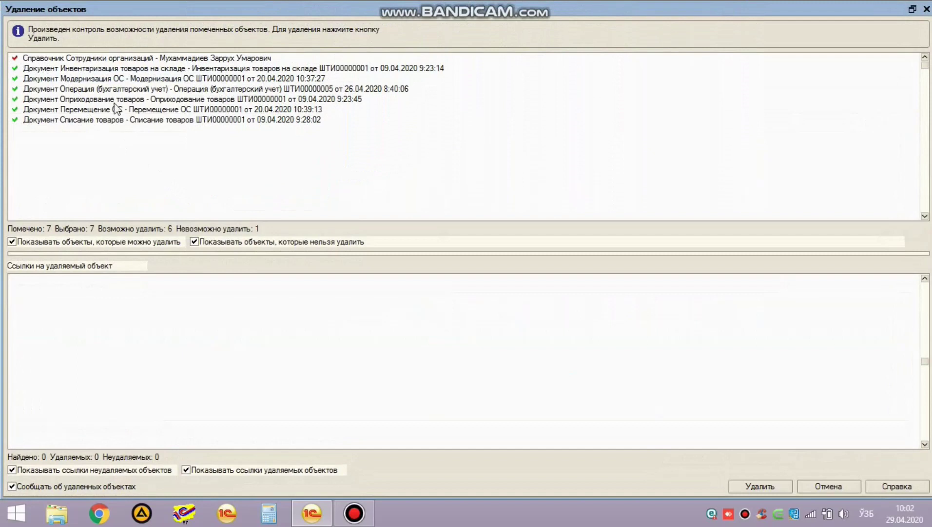
pyautogui.click(828, 486)
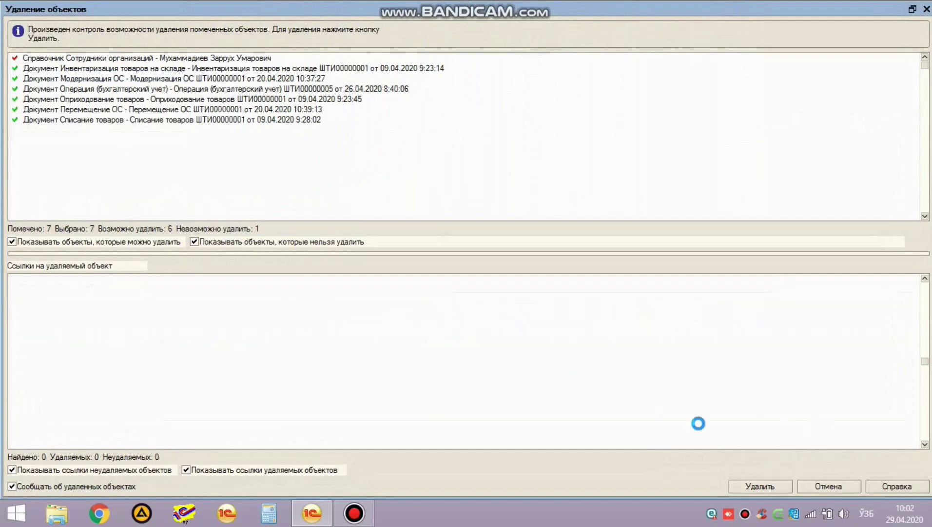